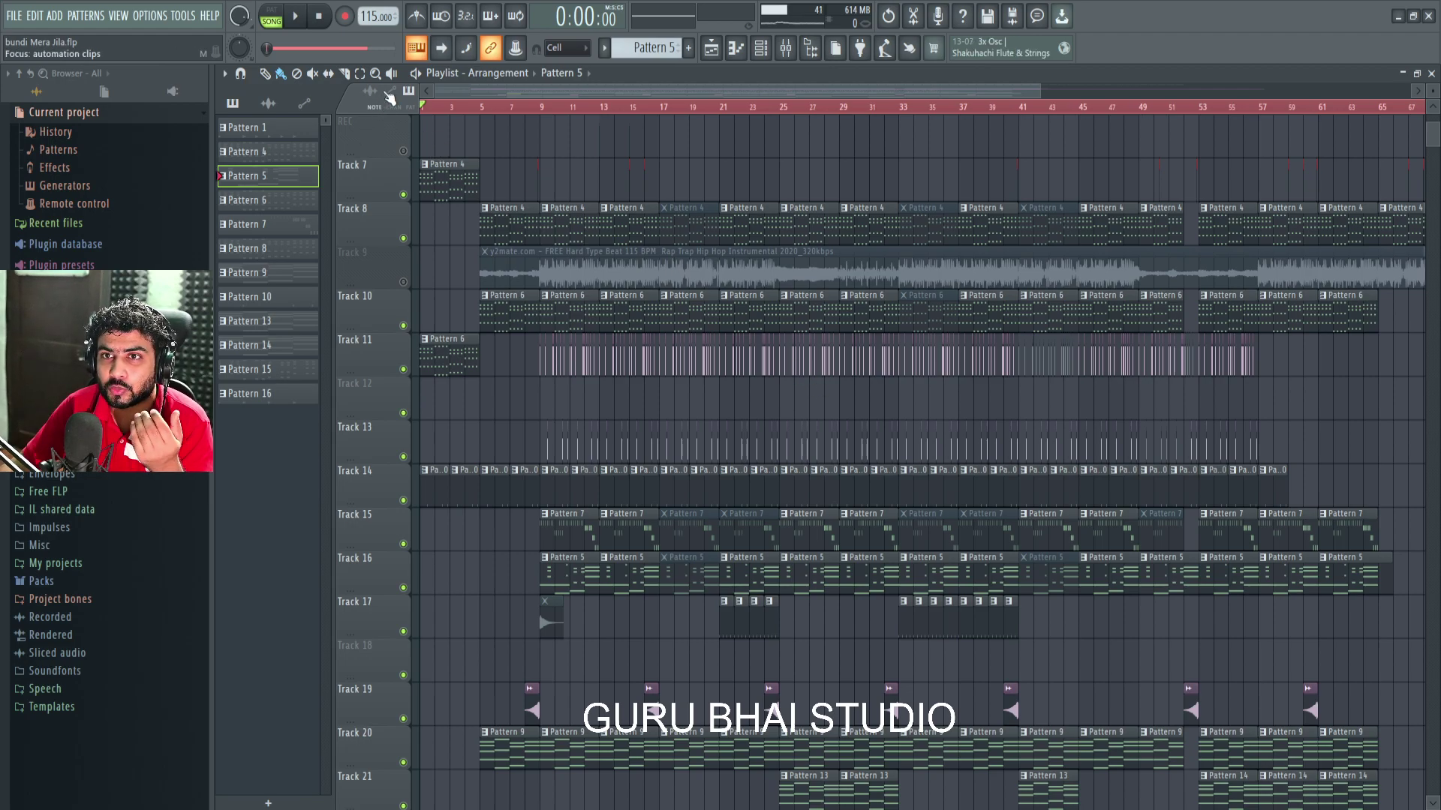
Step: Solo the reference instrumental clip on Track 9, play it from around bar 9, and restore the other clips
scroll(442, 107, "up", 3)
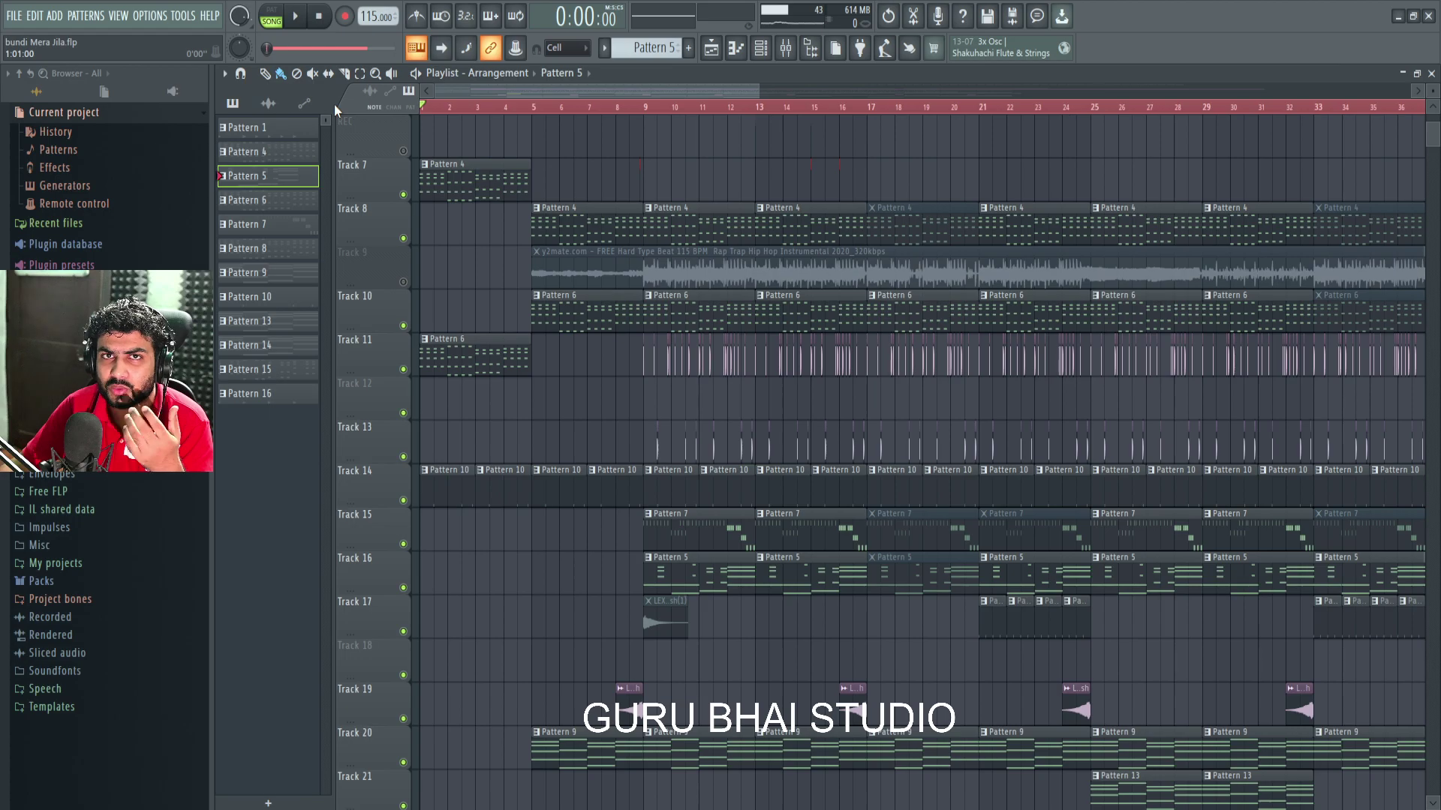
scroll(469, 108, "down", 3)
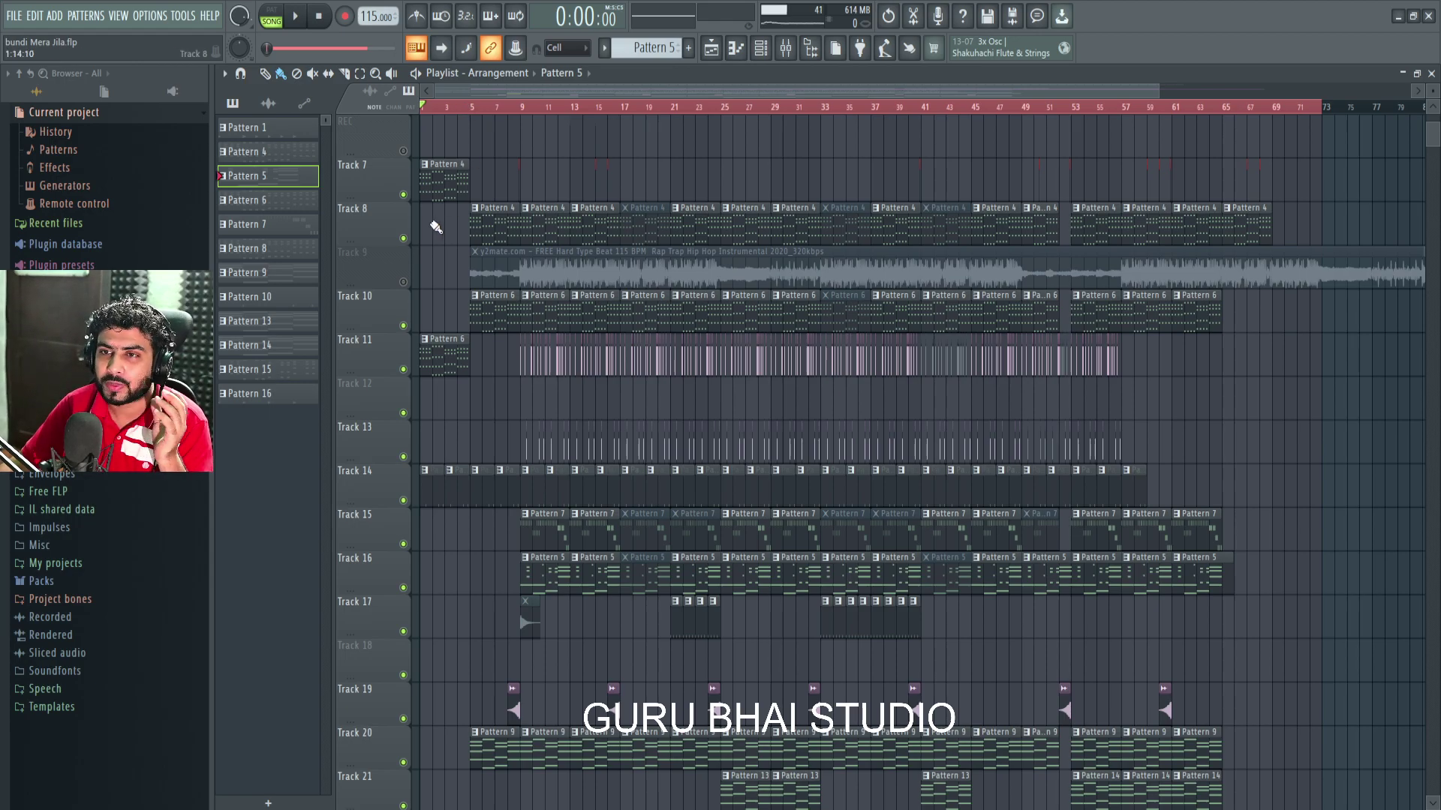
left_click(312, 73)
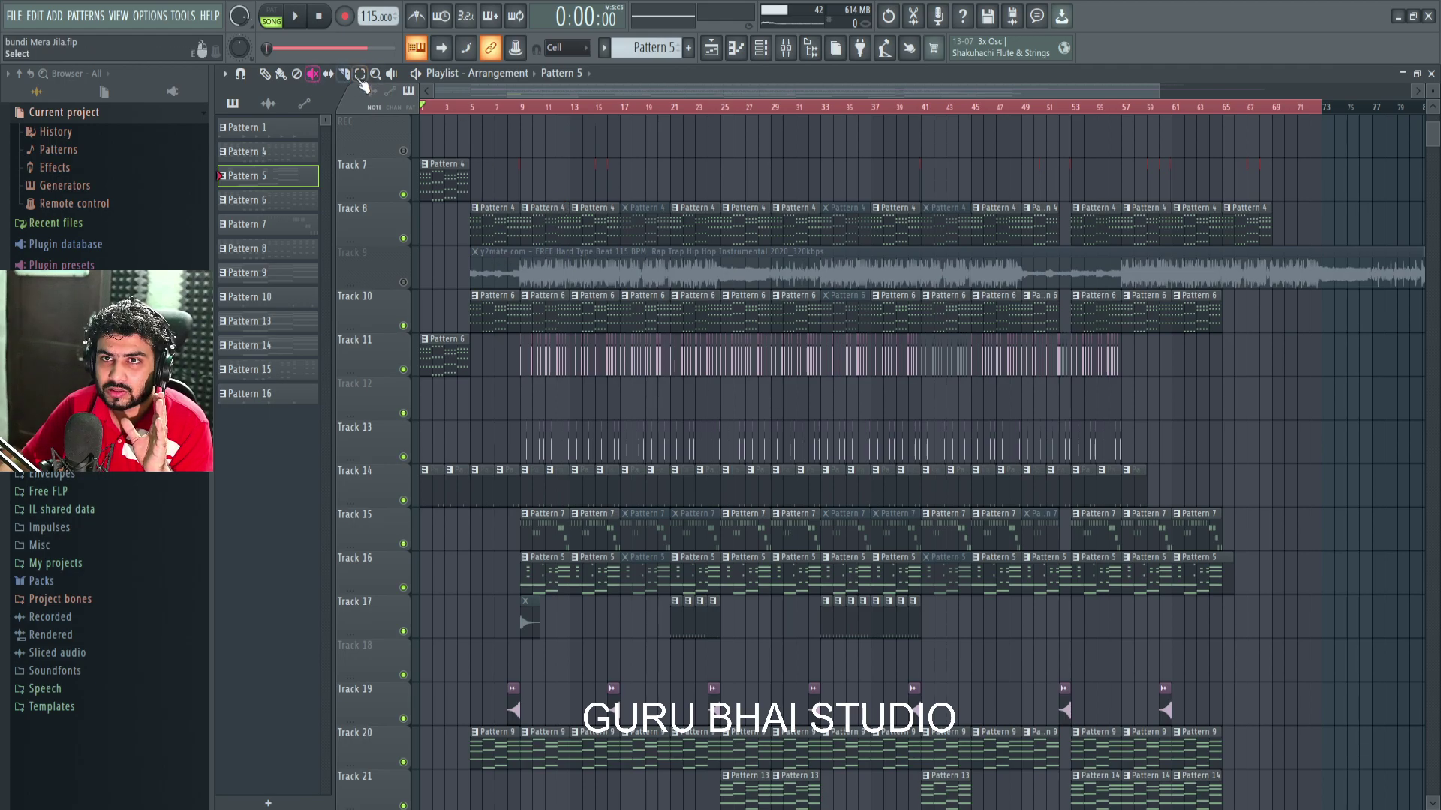
left_click(524, 276, "ctrl")
key("space")
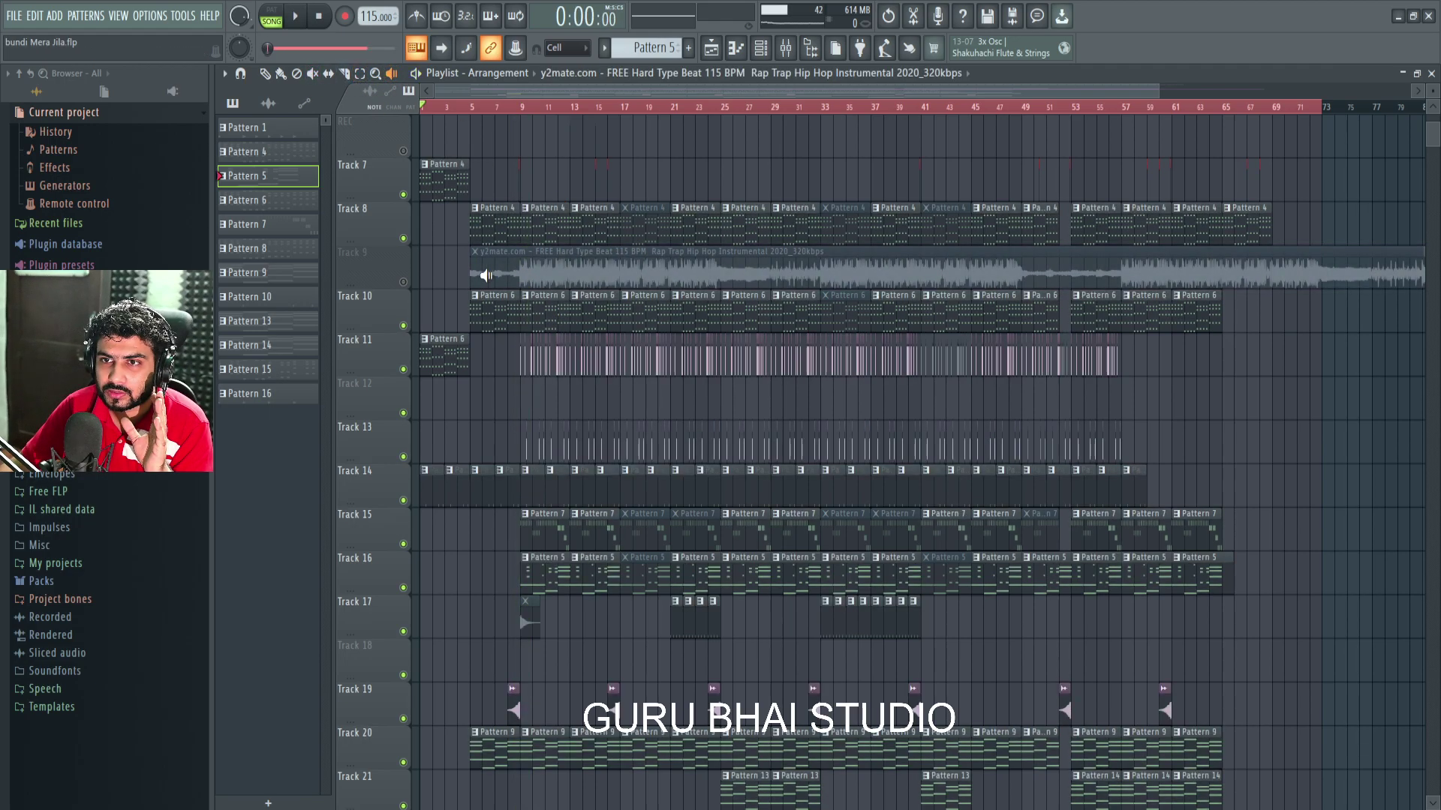
left_click(523, 276)
key("space")
key("space")
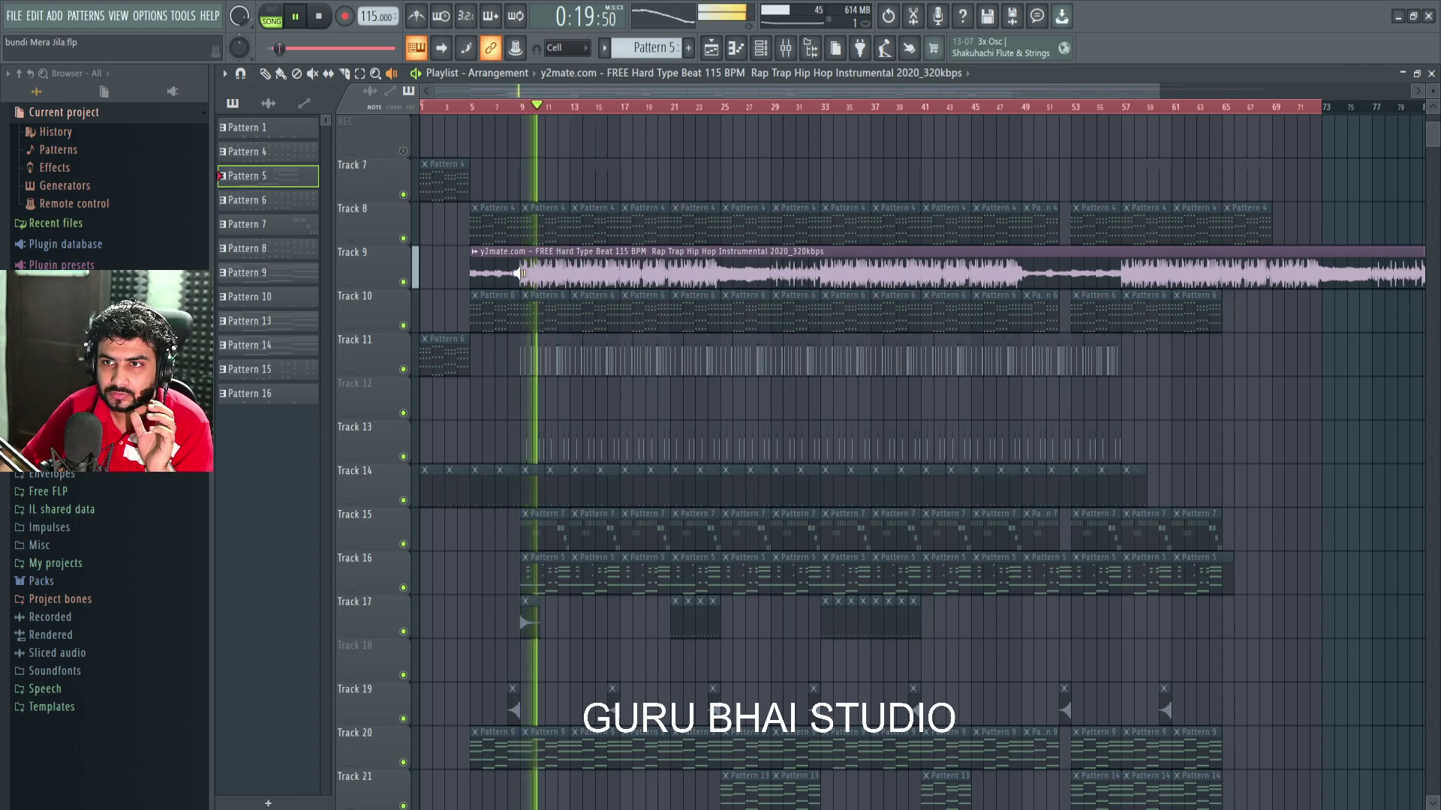
key("space")
key("ctrl+z")
left_click(403, 282)
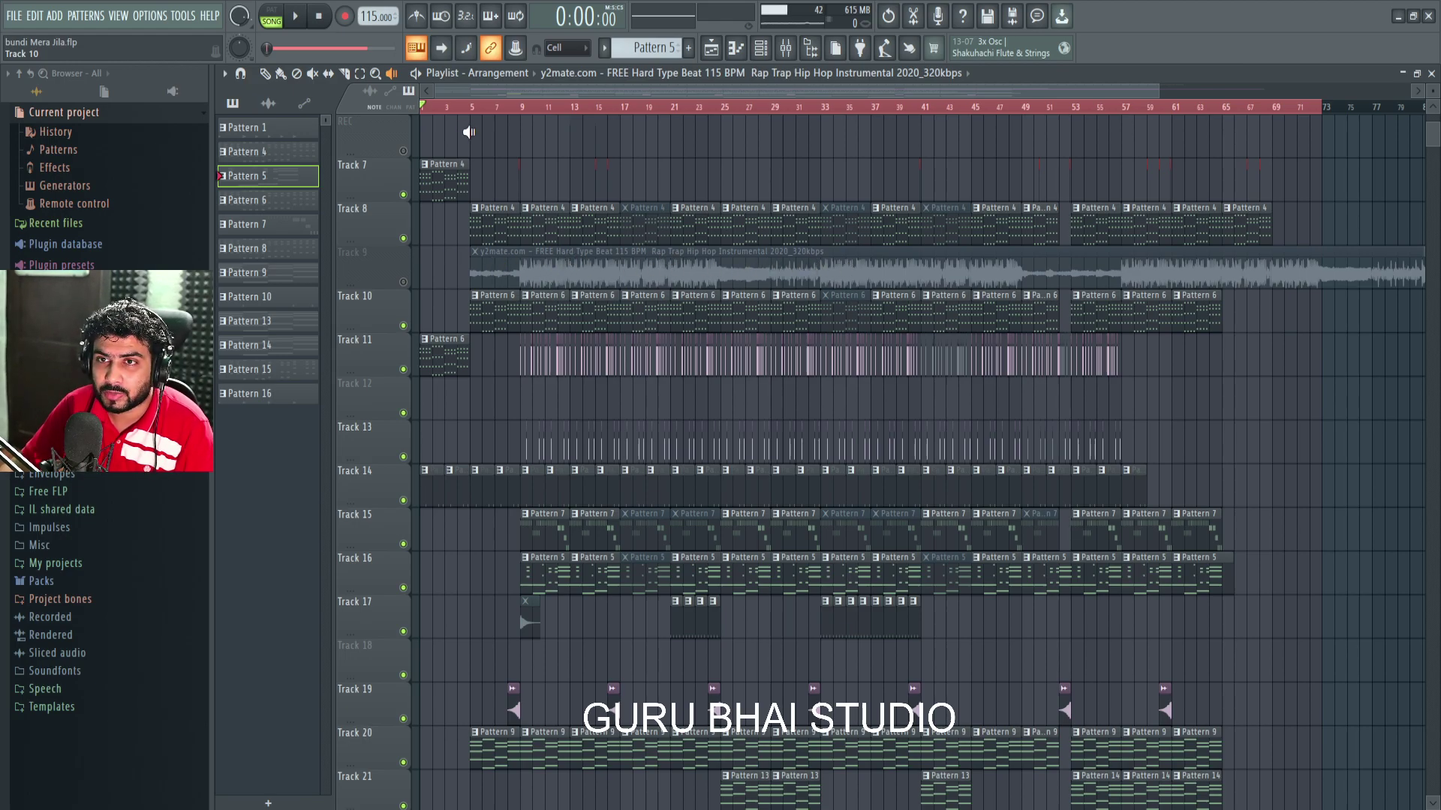
Step: Examine the playlist arrangement from the REC tracks down to Track 23 across the full song length
scroll(450, 114, "up", 3)
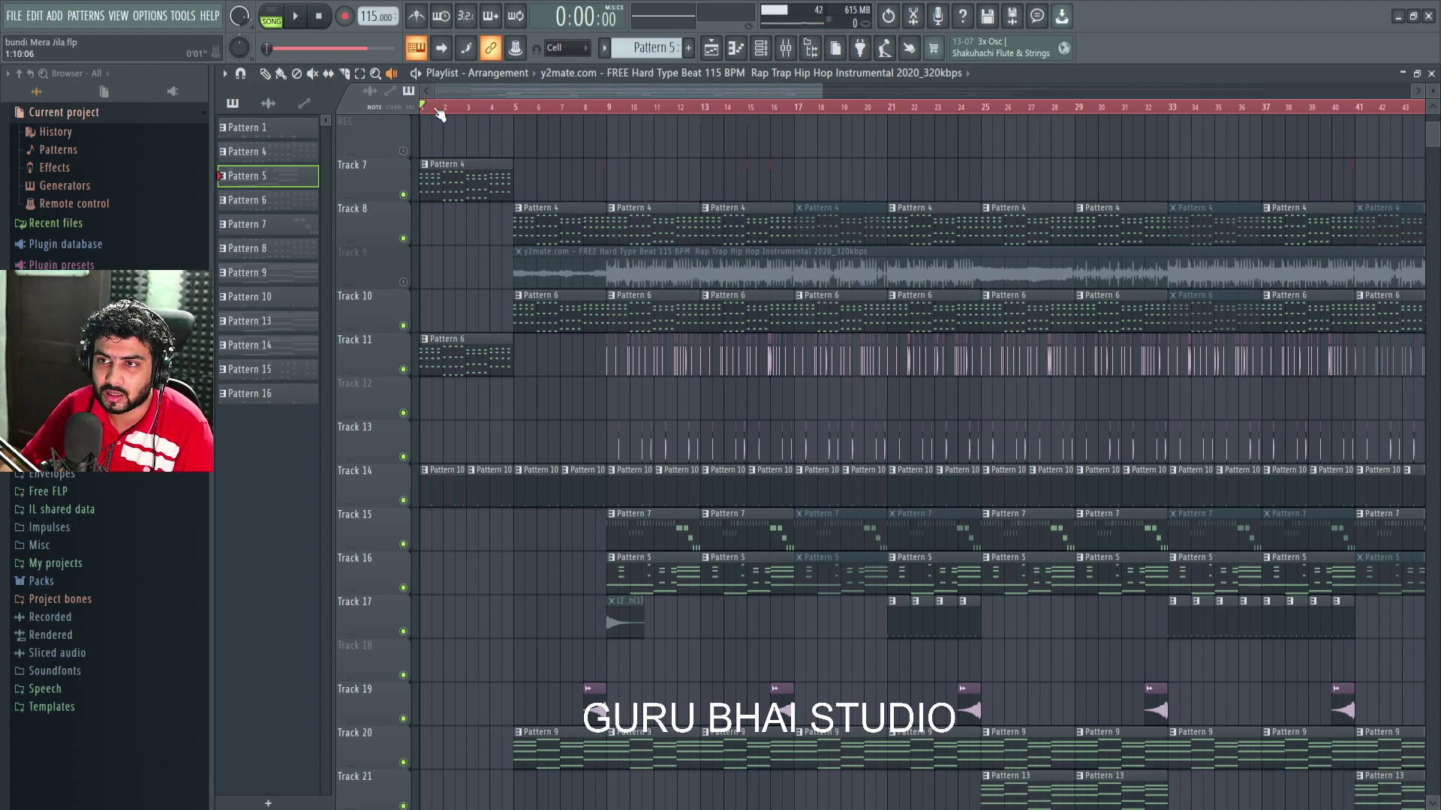
scroll(440, 114, "down", 4)
scroll(657, 484, "down", 3)
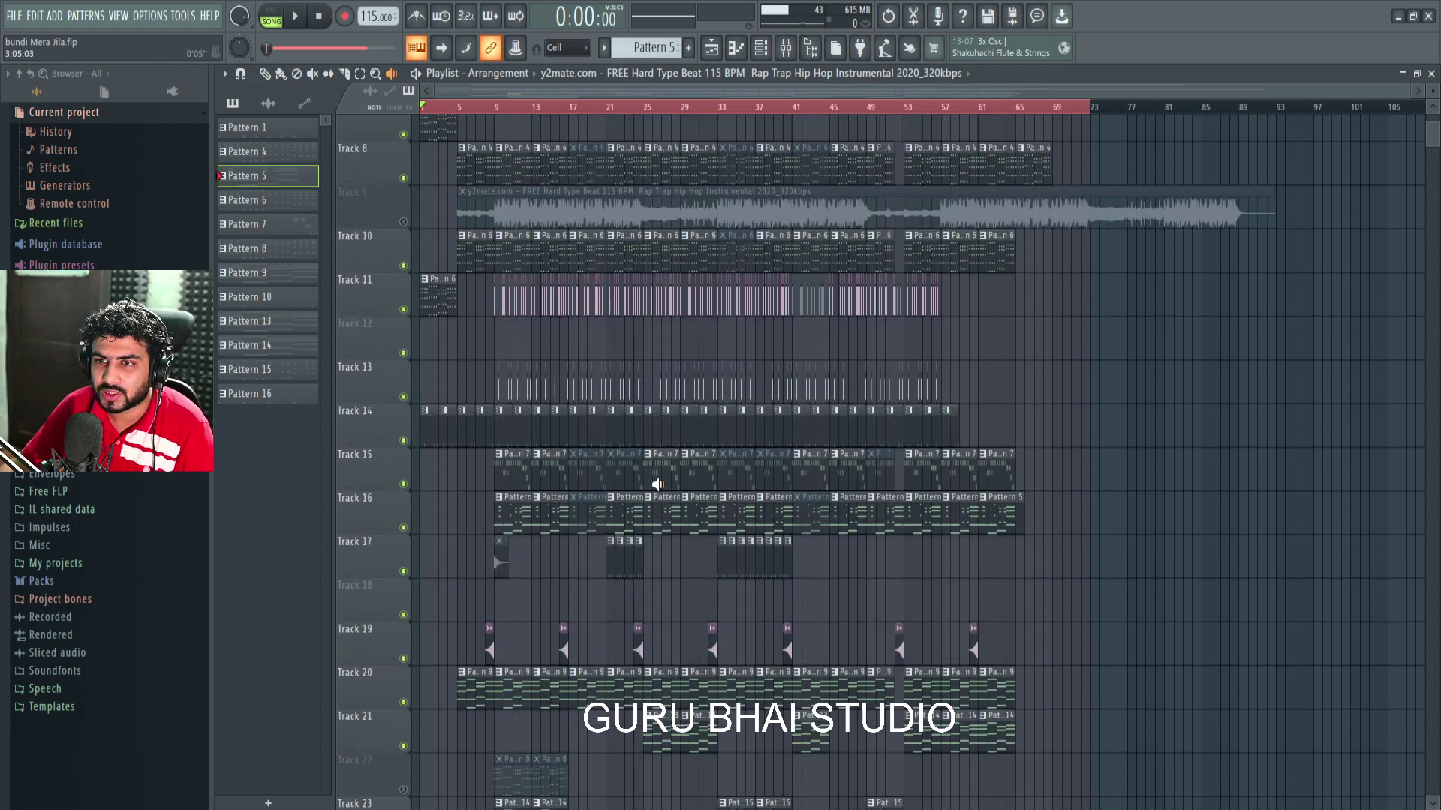
scroll(657, 484, "up", 6)
scroll(450, 255, "up", 1)
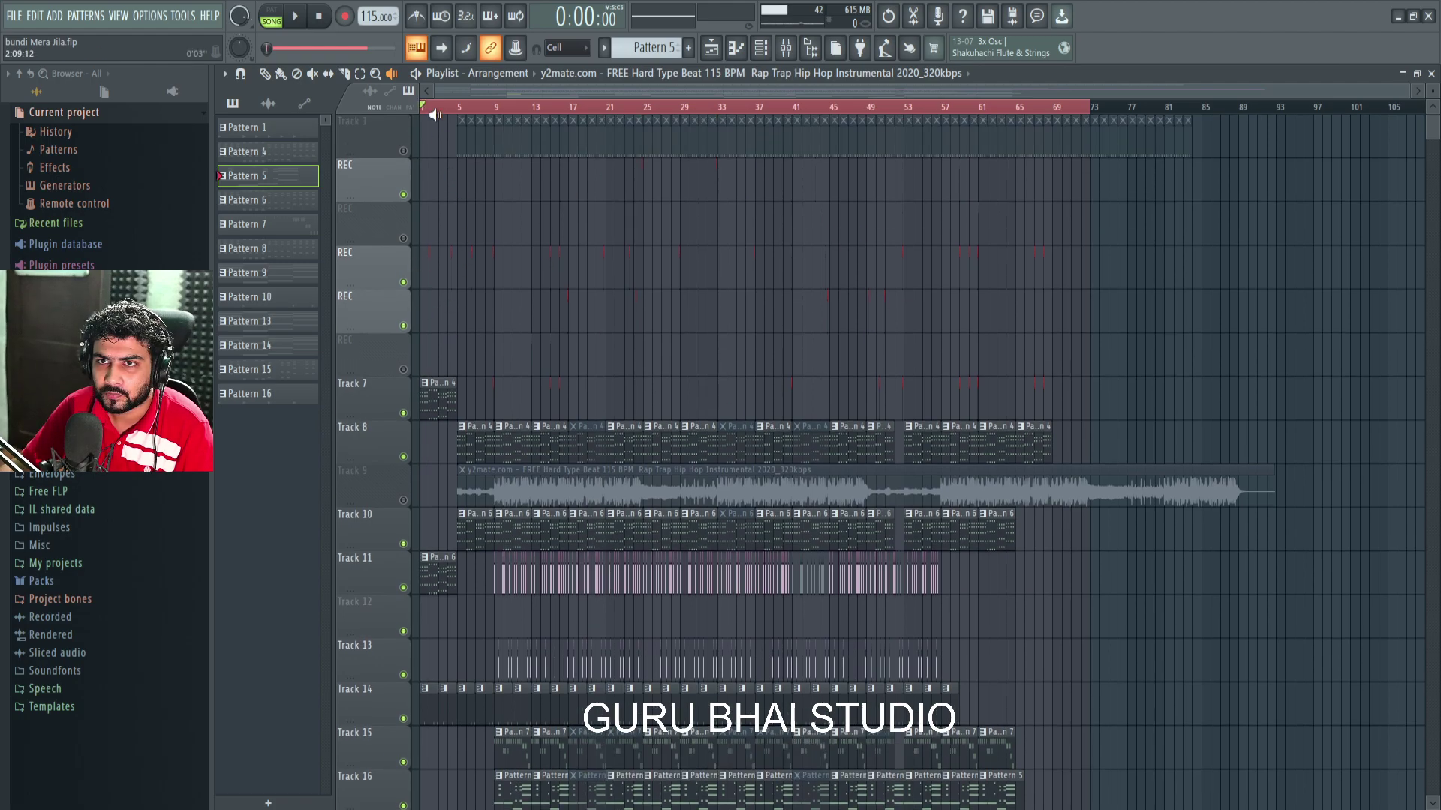
scroll(439, 120, "up", 4)
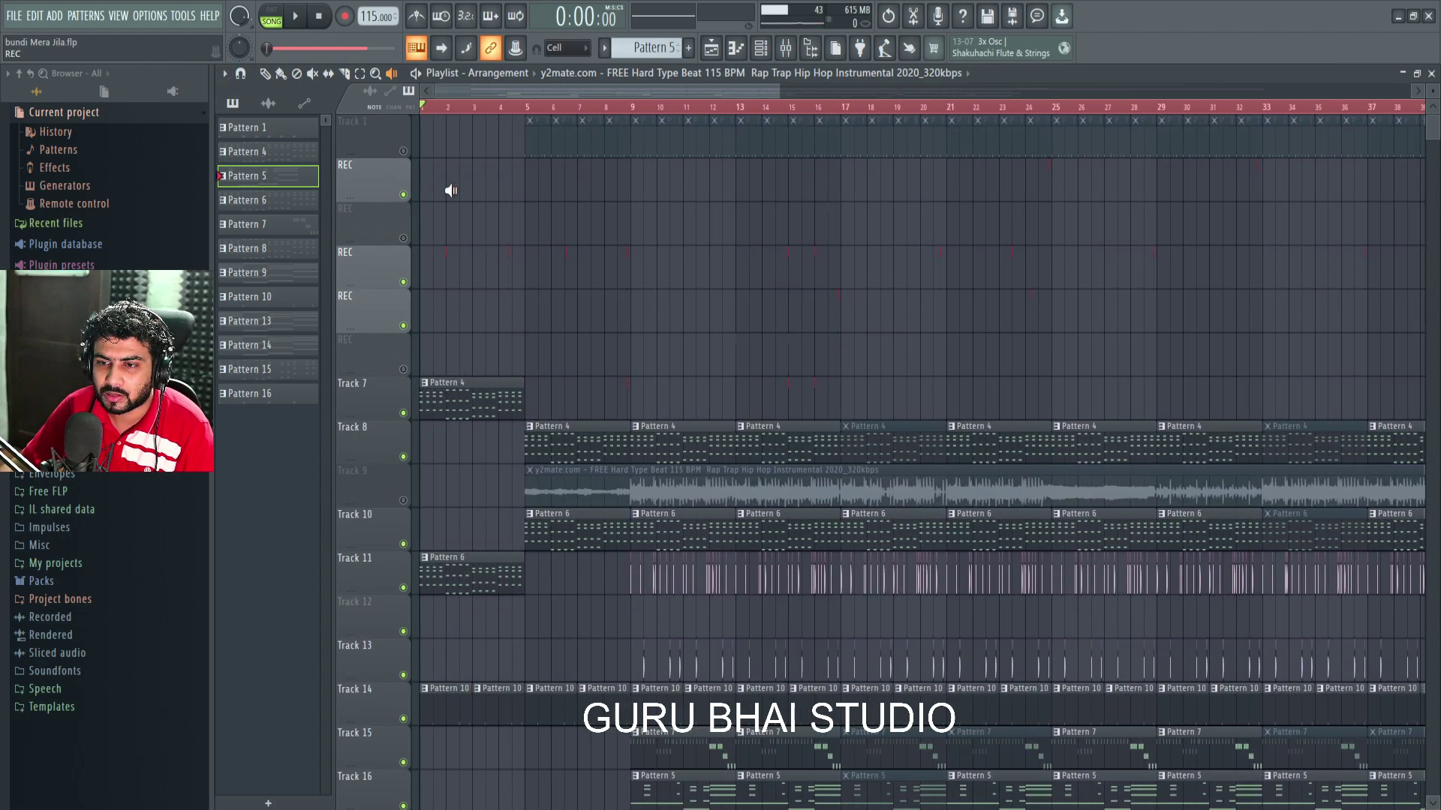
scroll(505, 117, "down", 3)
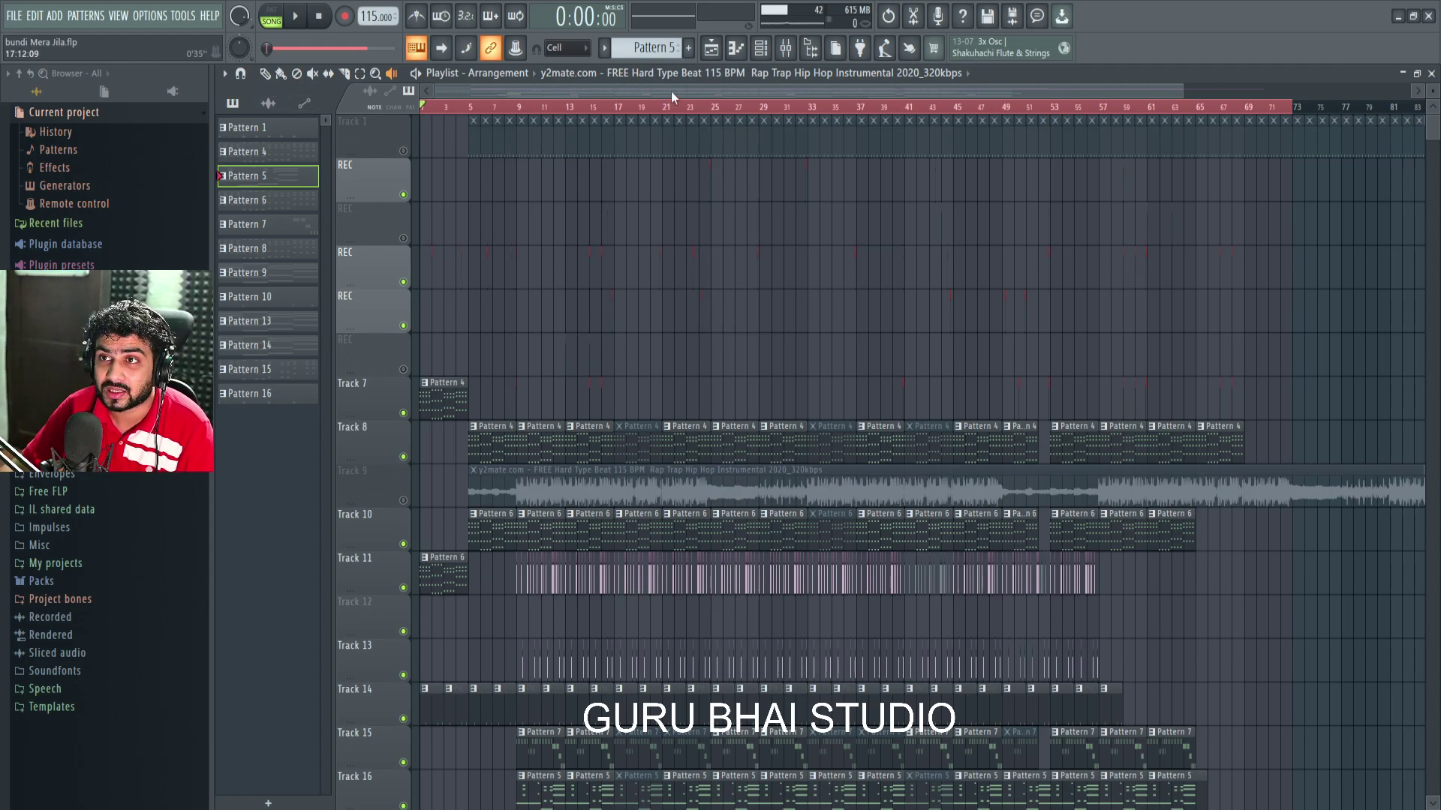
Step: Show Pattern 1 in the channel rack and play its 808 drum loop in pattern mode
left_click(760, 49)
scroll(650, 48, "up", 2)
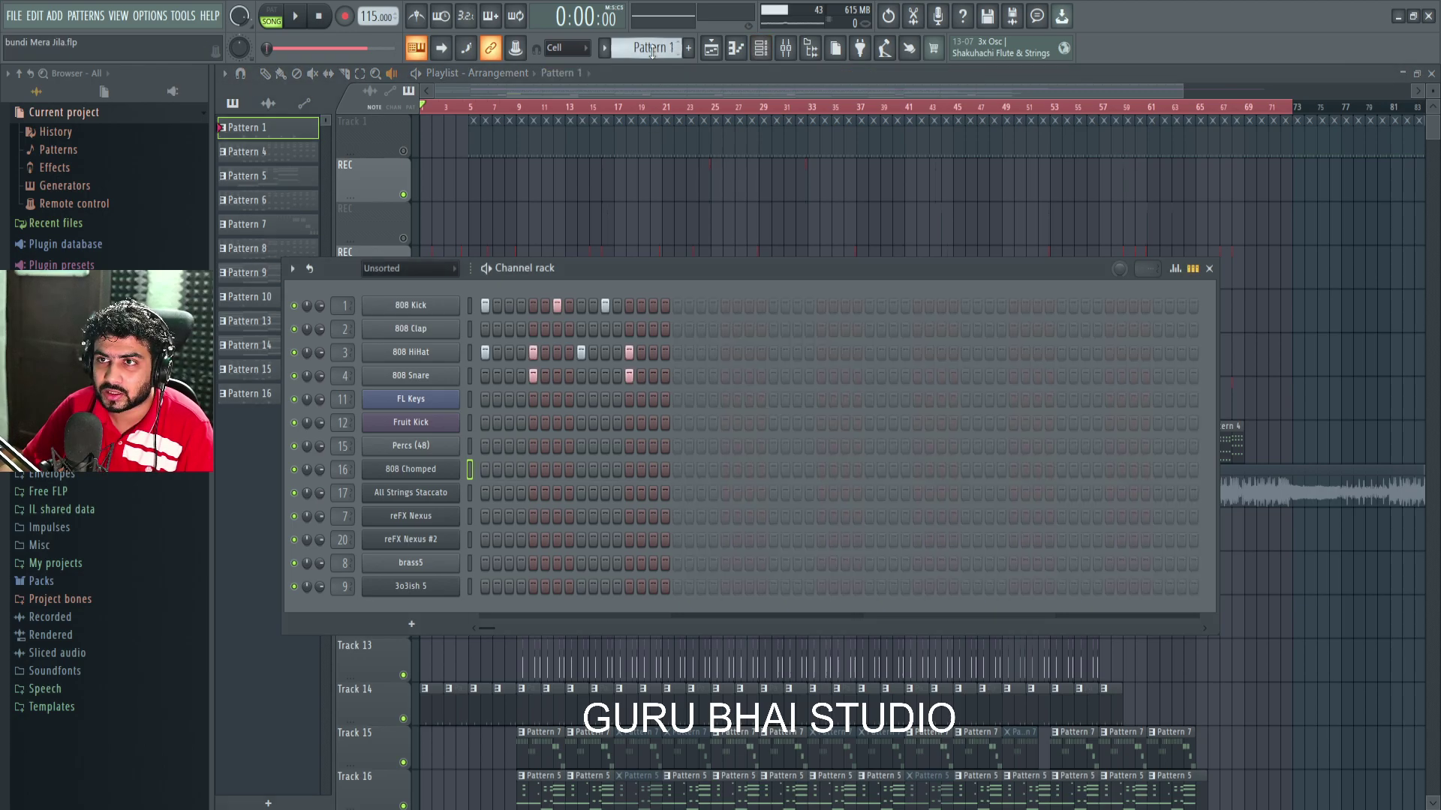
left_click_drag(741, 273, 852, 326)
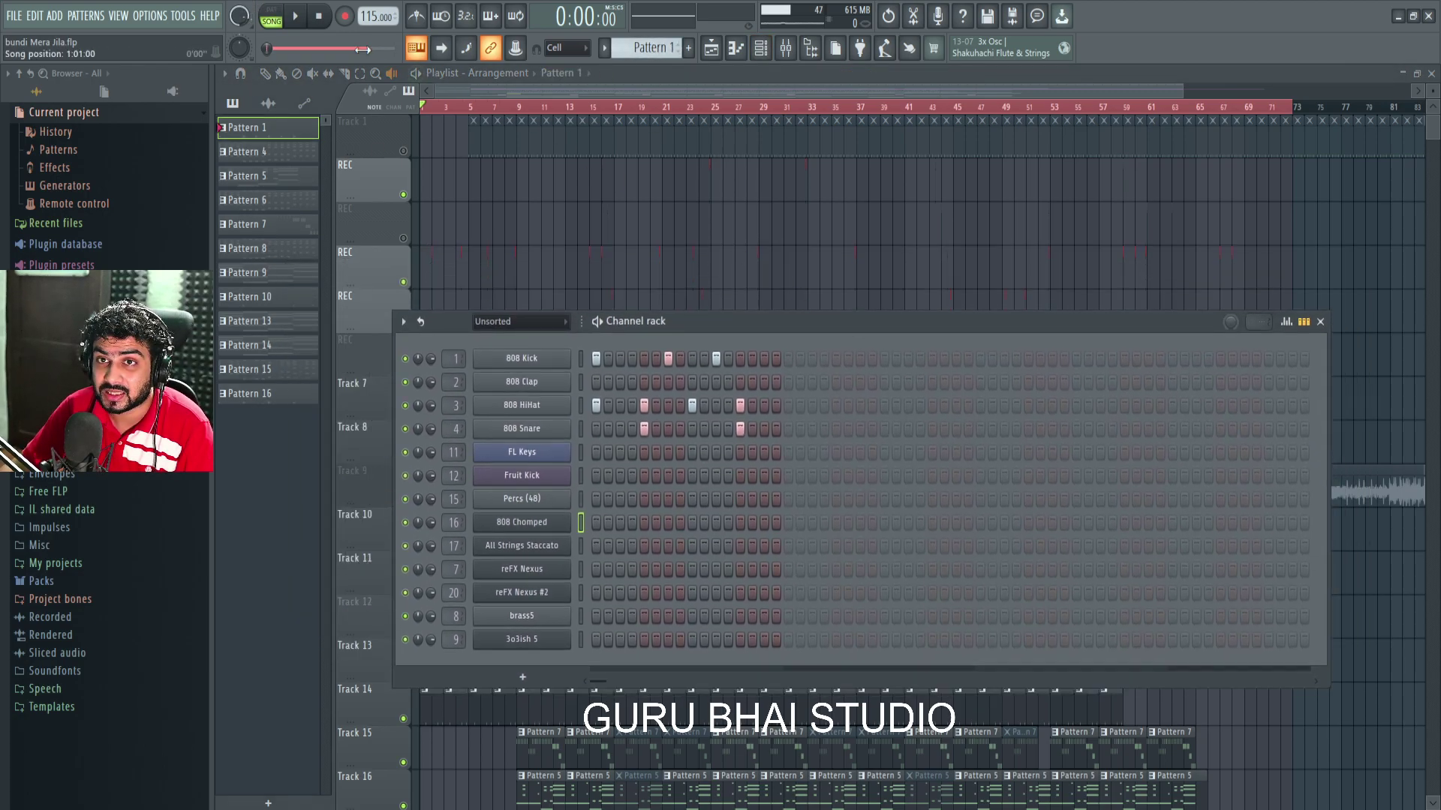
left_click(278, 17)
left_click(295, 16)
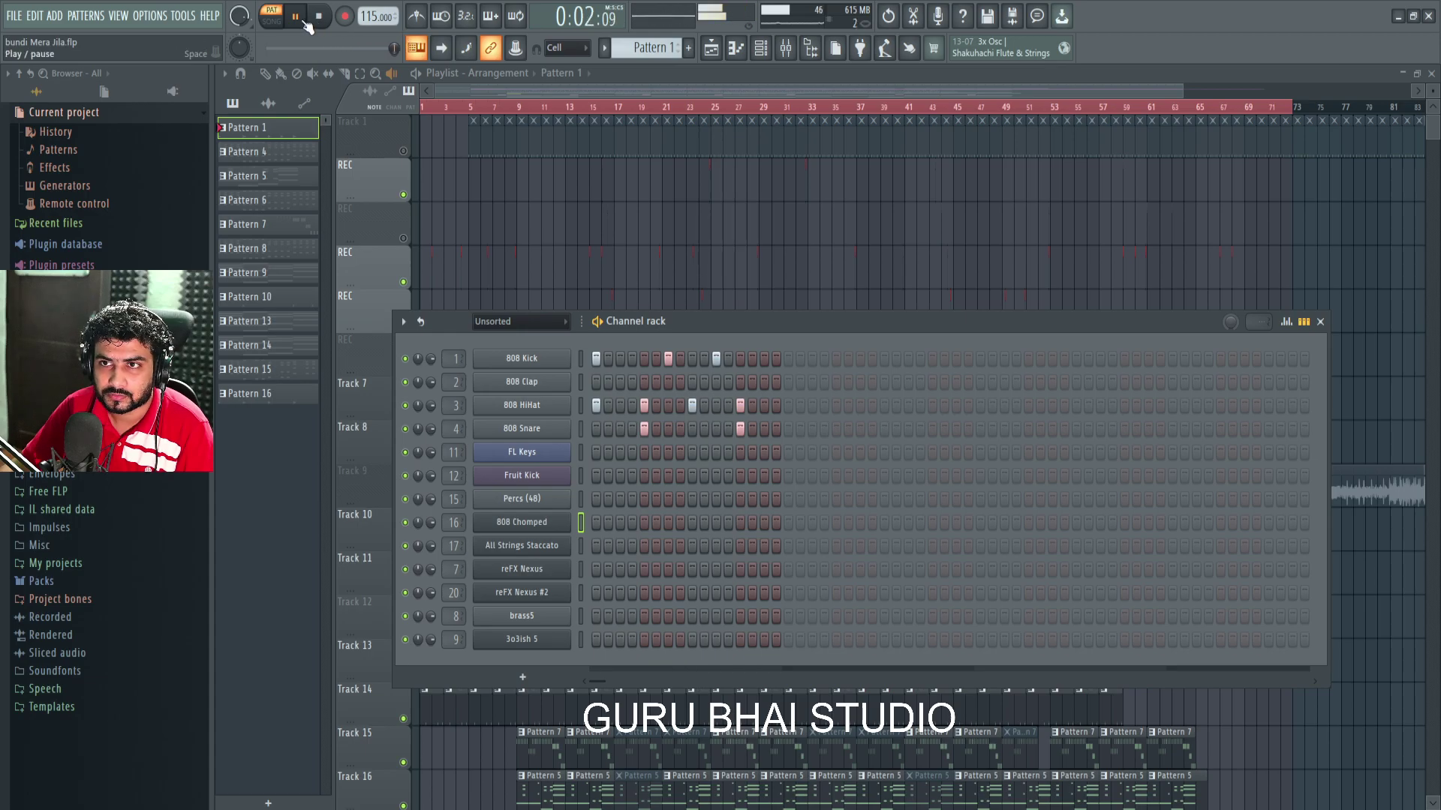
key("space")
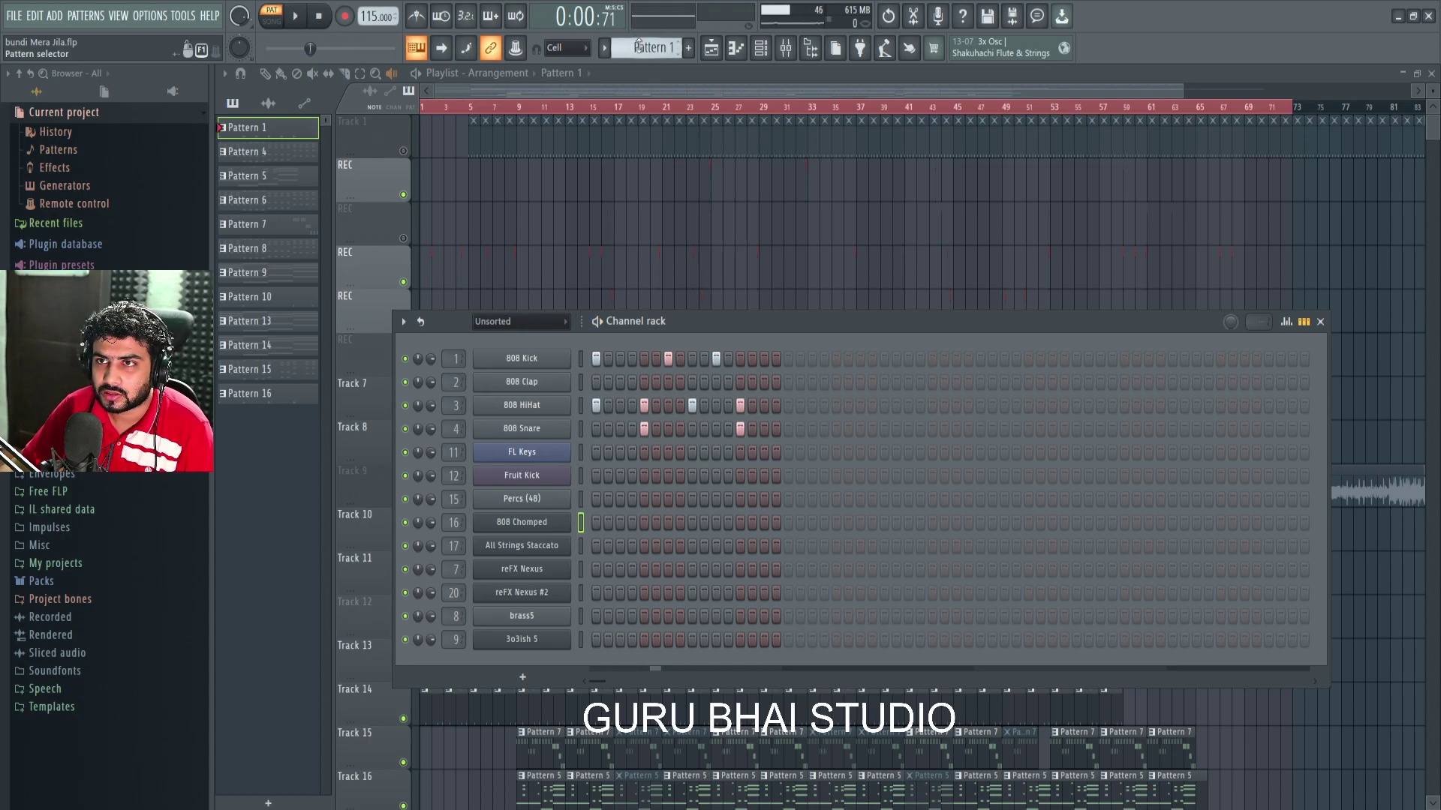
Step: Play Pattern 4 and view its FL Keys chords in the piano roll, returning to the channel rack and stopping playback
scroll(637, 45, "up", 1)
scroll(630, 42, "up", 1)
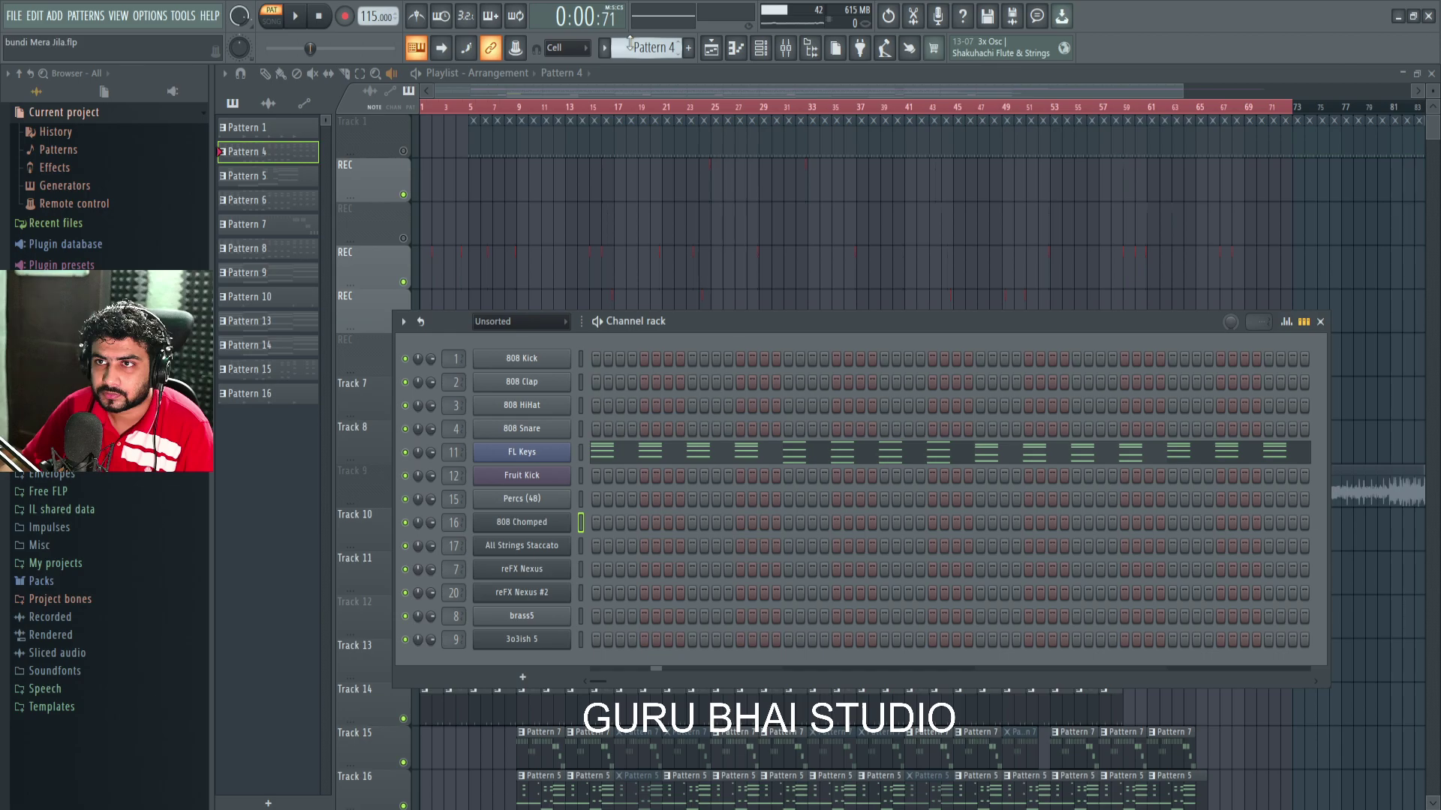
key("space")
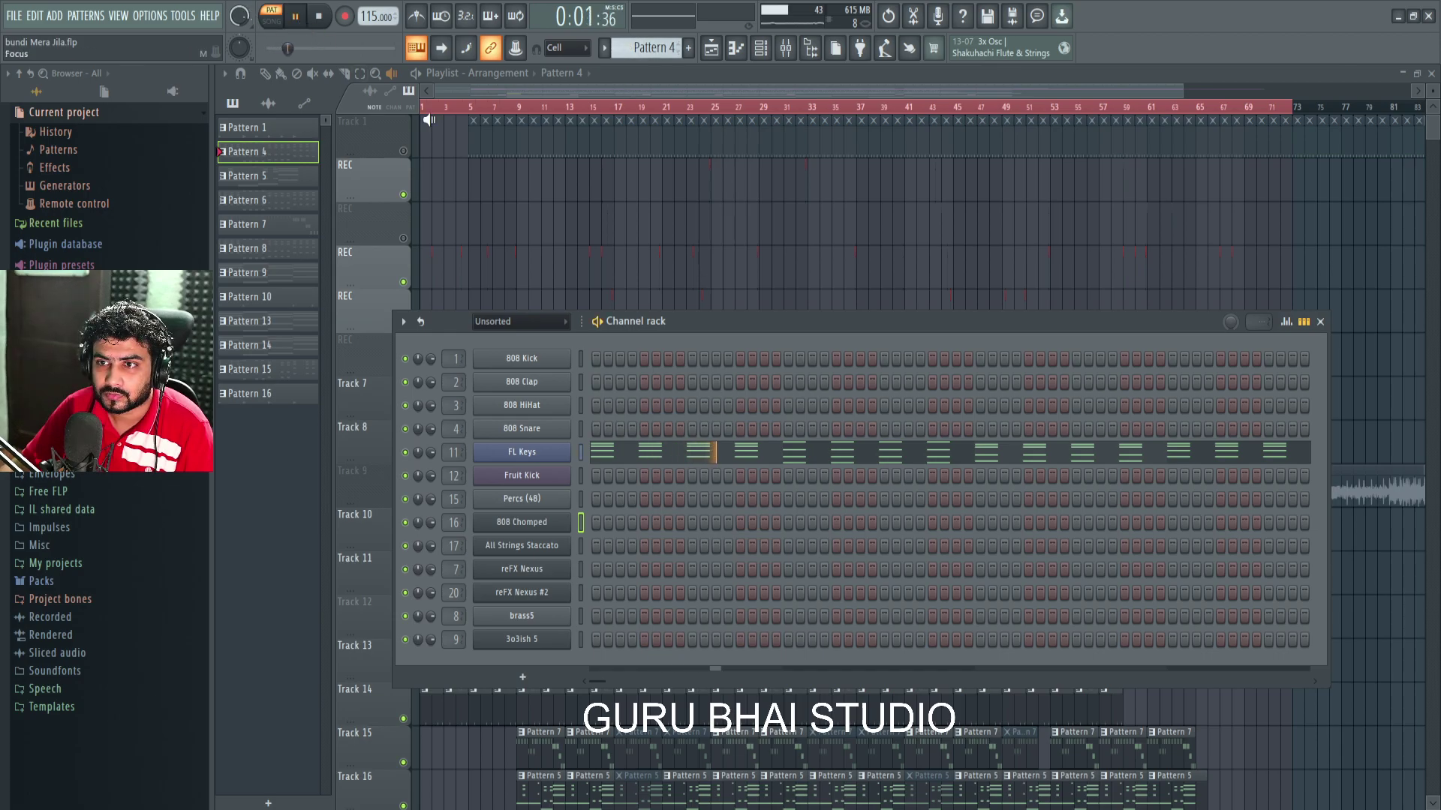
left_click_drag(701, 326, 630, 214)
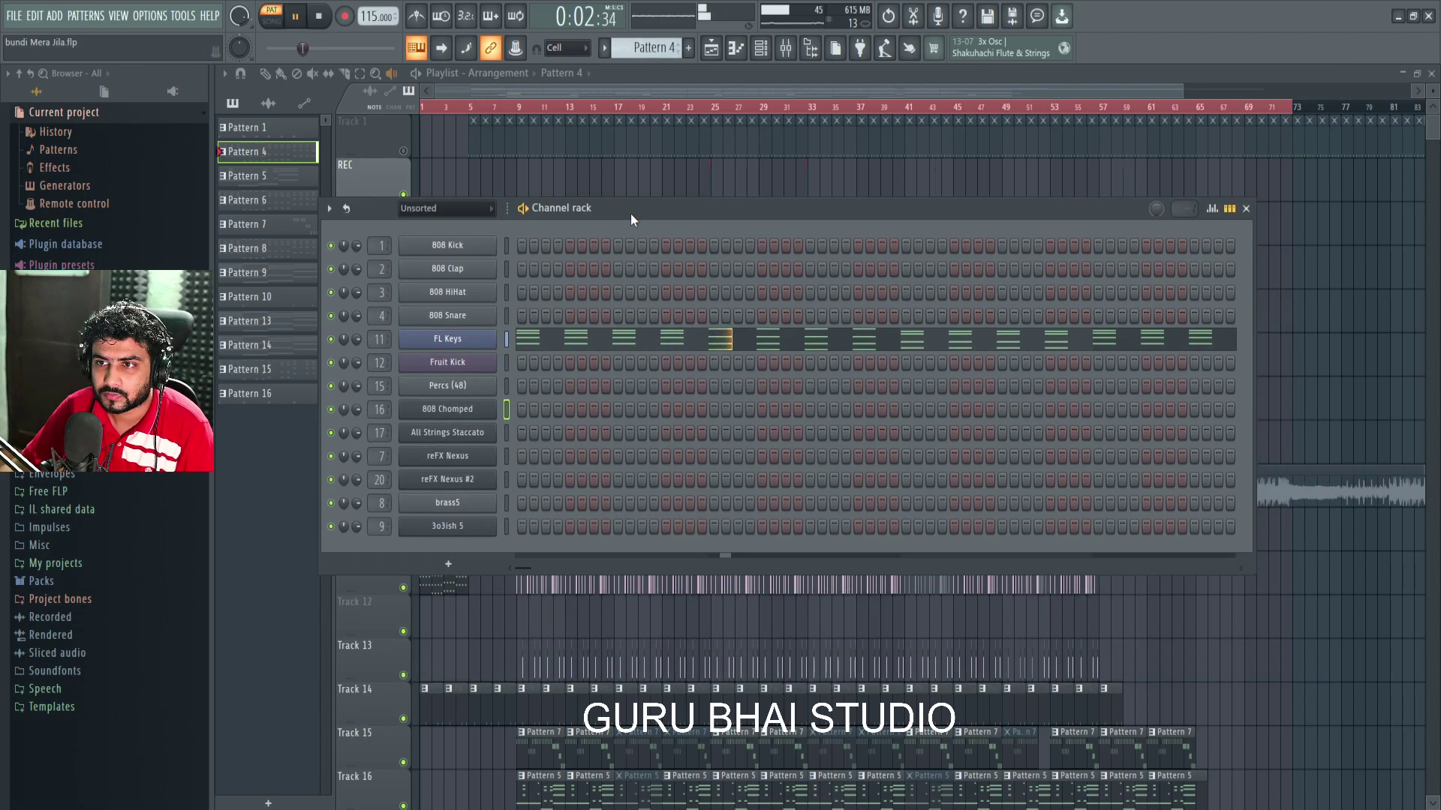
left_click(665, 339)
scroll(885, 503, "up", 5)
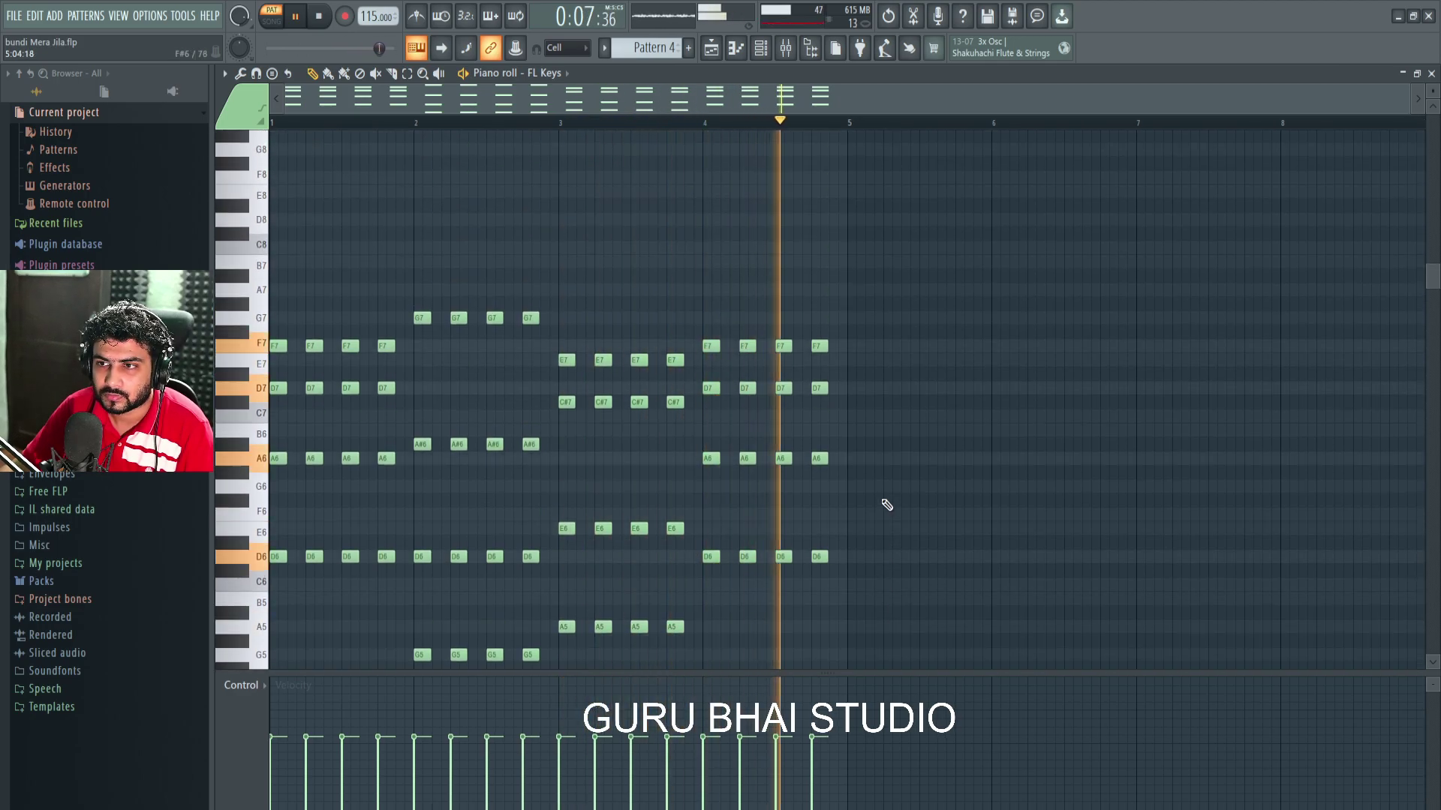
key("F7")
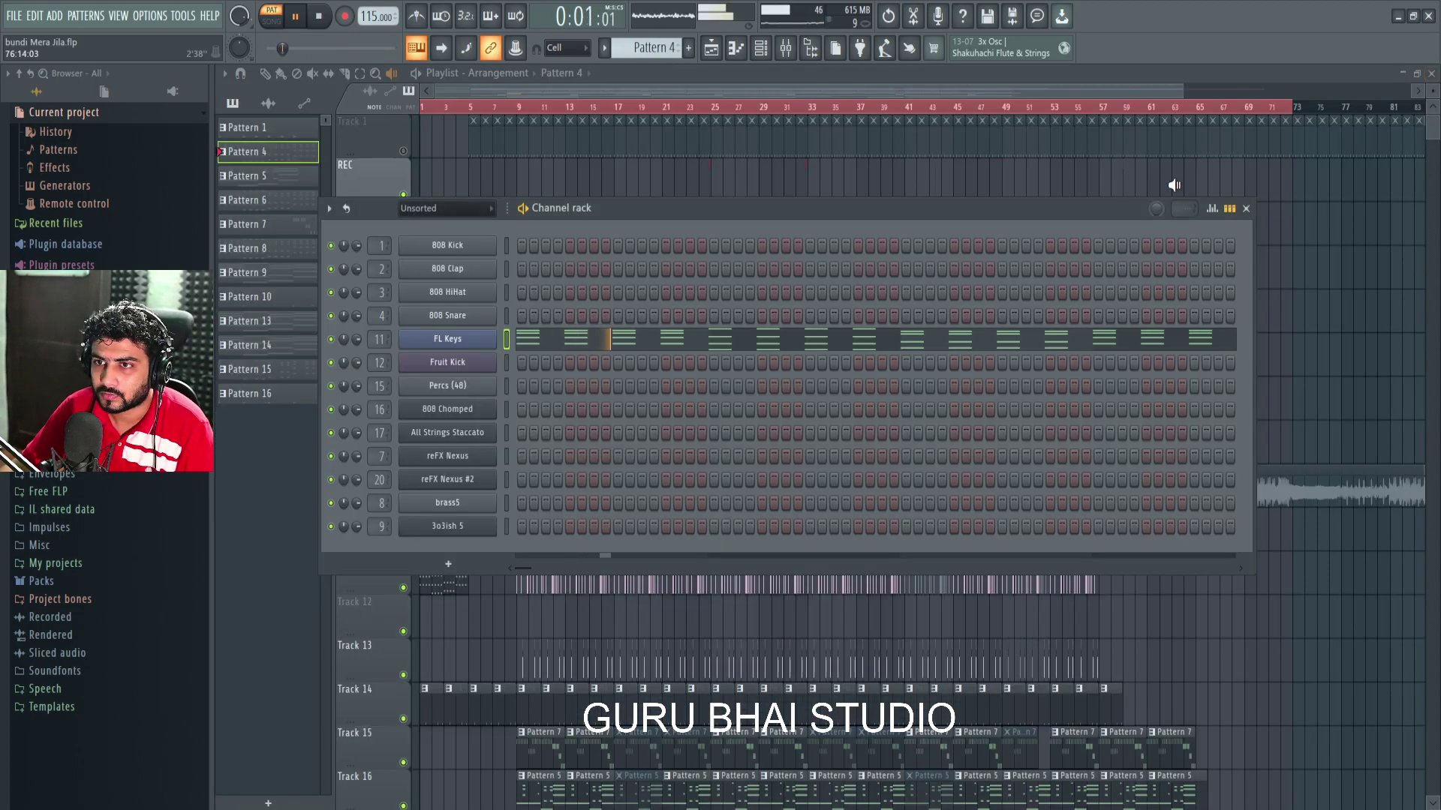
key("space")
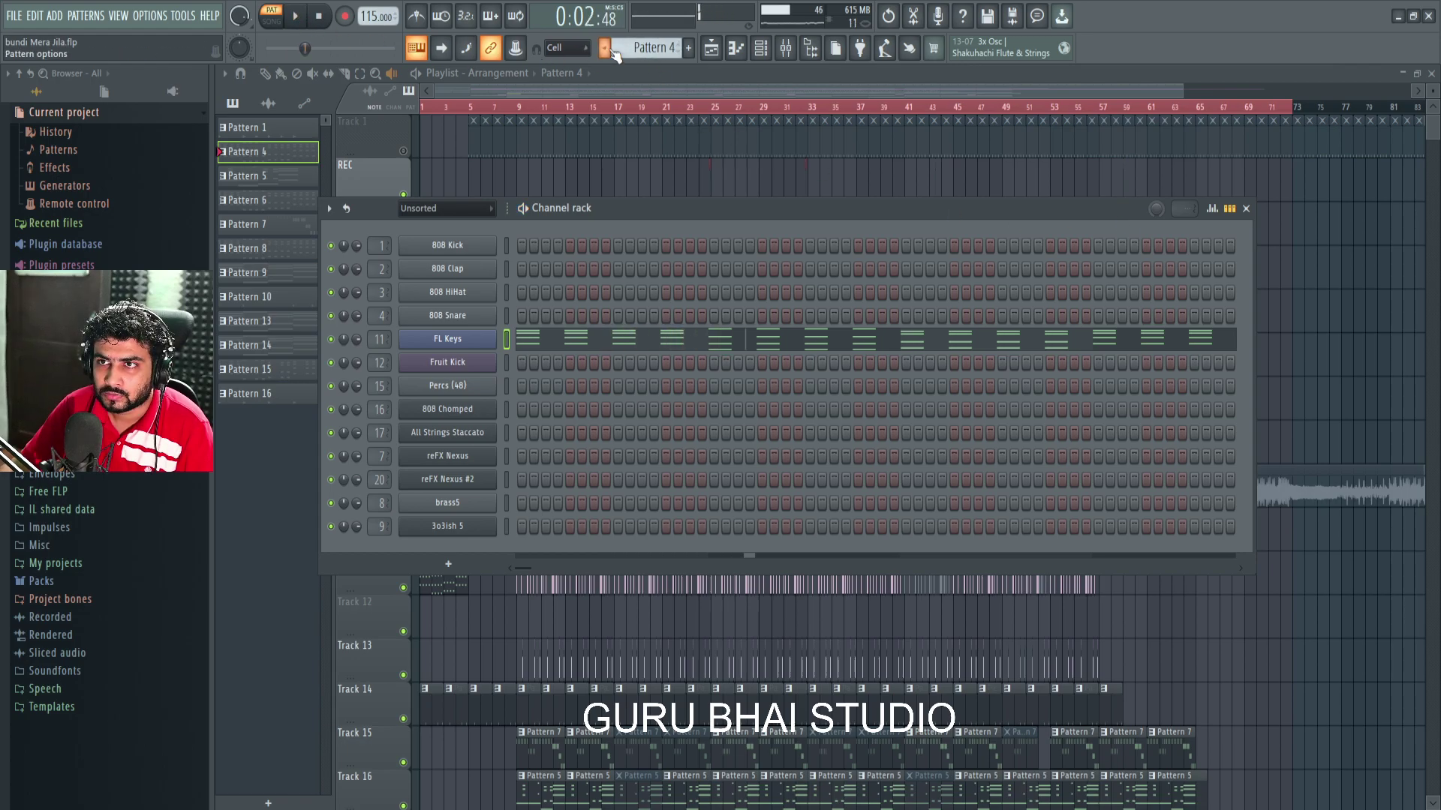
Step: Switch to Pattern 5 and bring its 808 Chomped notes into view in the piano roll
scroll(637, 47, "down", 1)
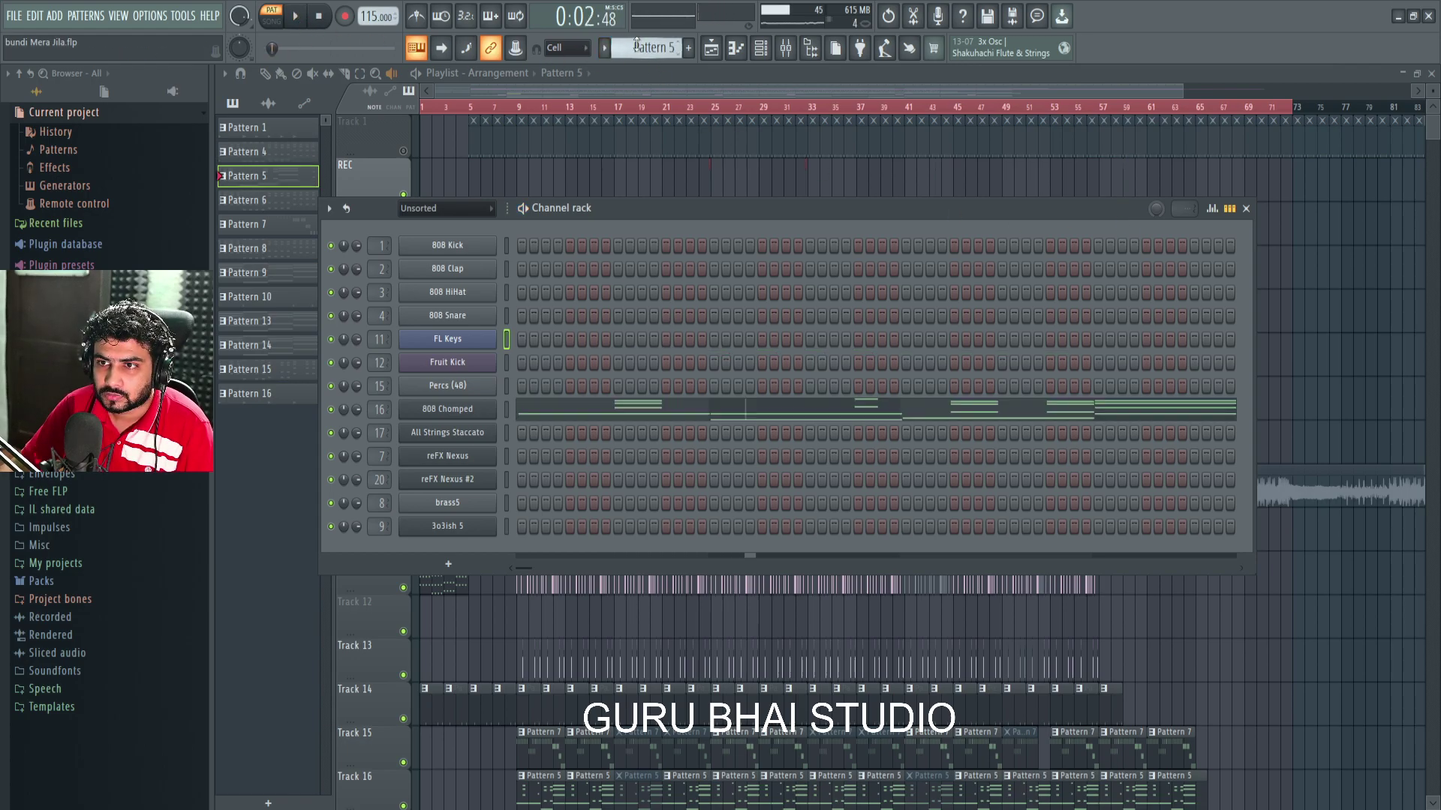
left_click(601, 415)
scroll(467, 151, "down", 3)
scroll(518, 128, "down", 1)
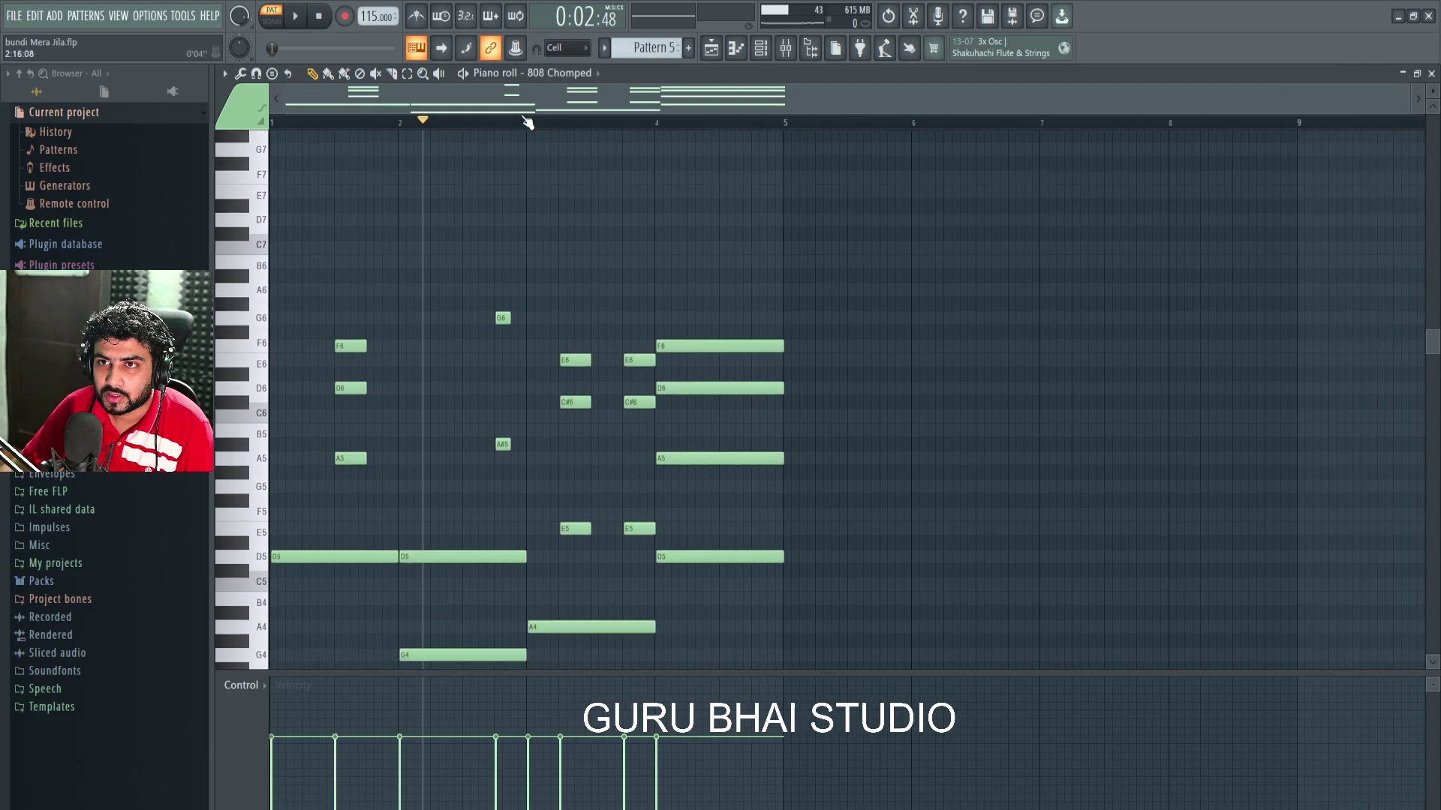
scroll(792, 361, "down", 4)
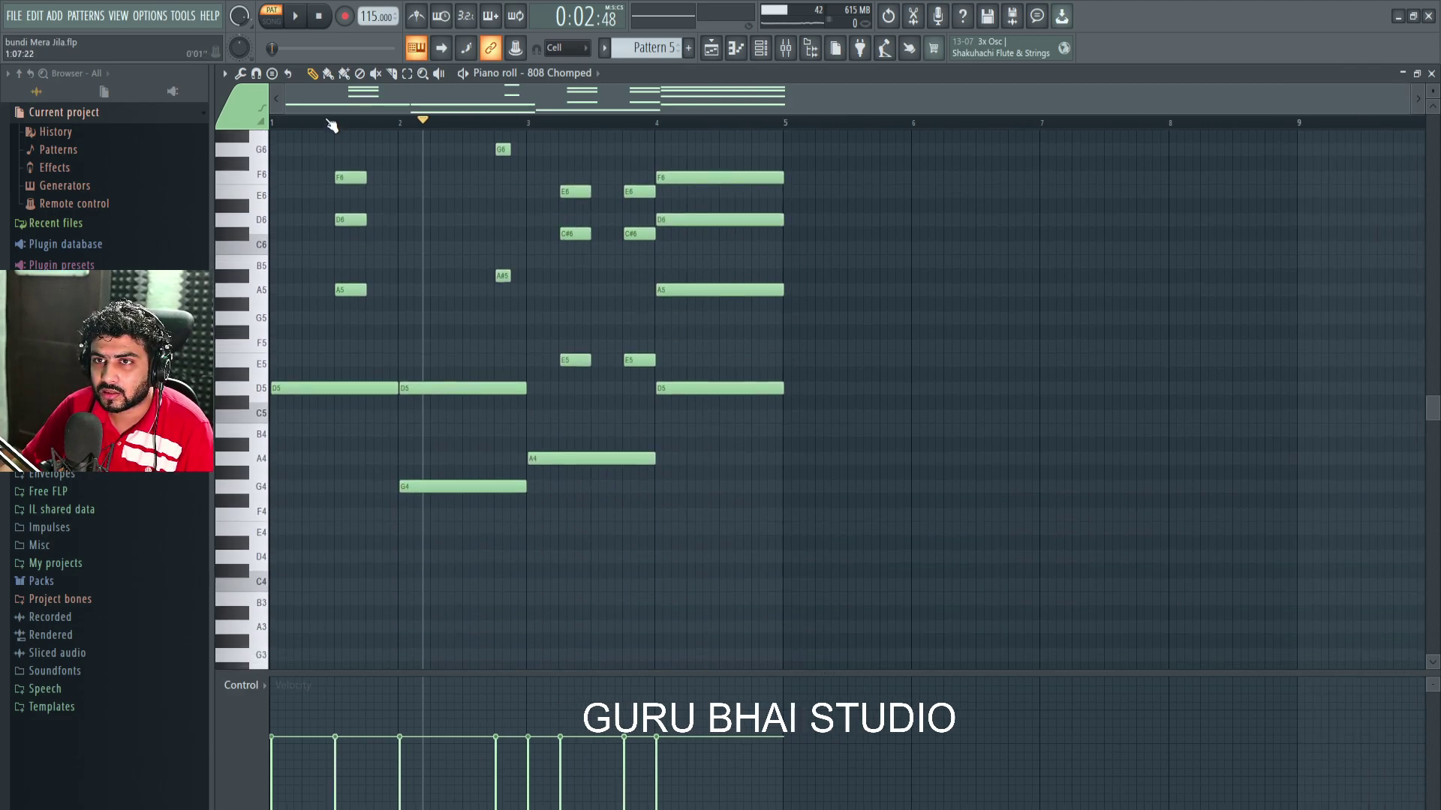
key("space")
scroll(582, 345, "up", 1)
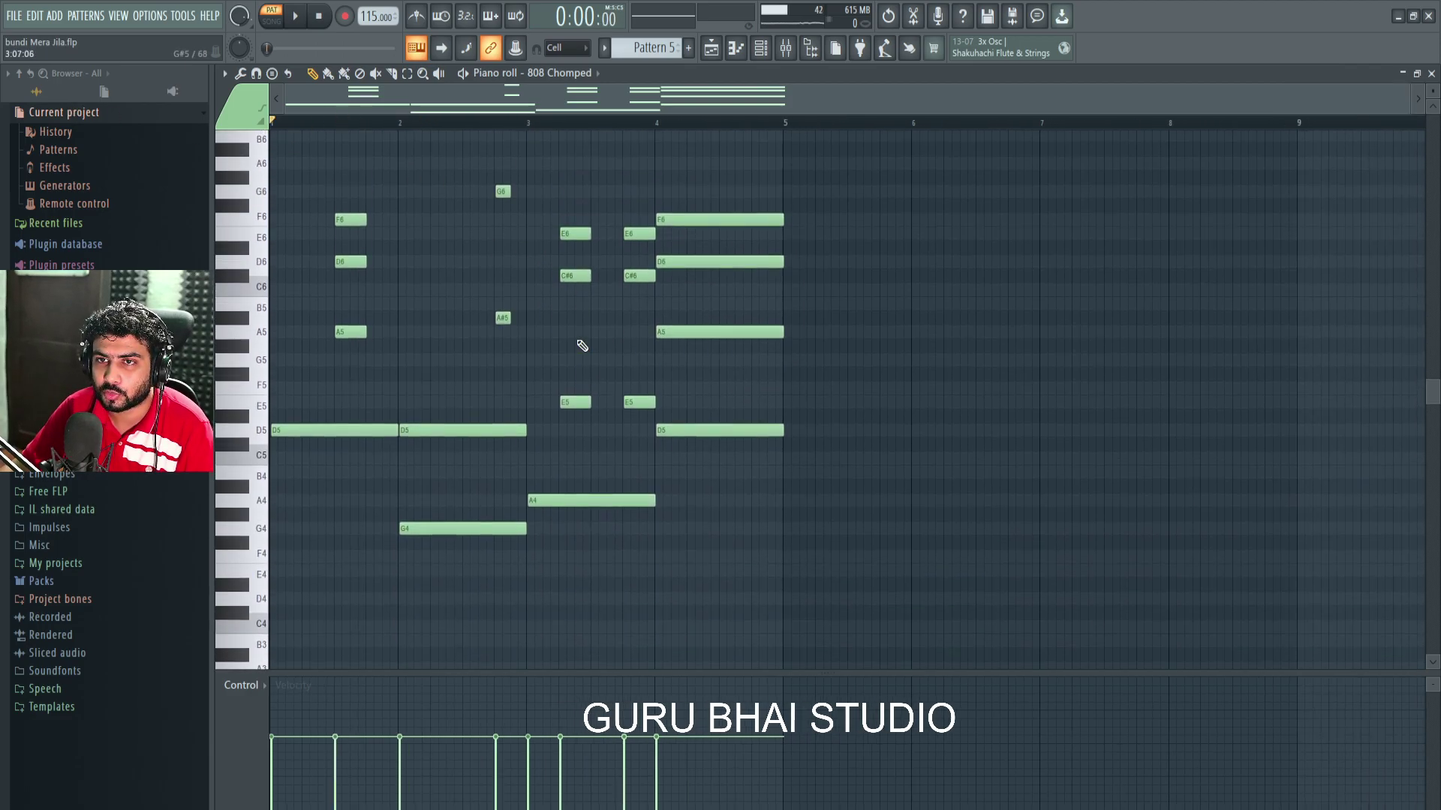
scroll(601, 369, "up", 1)
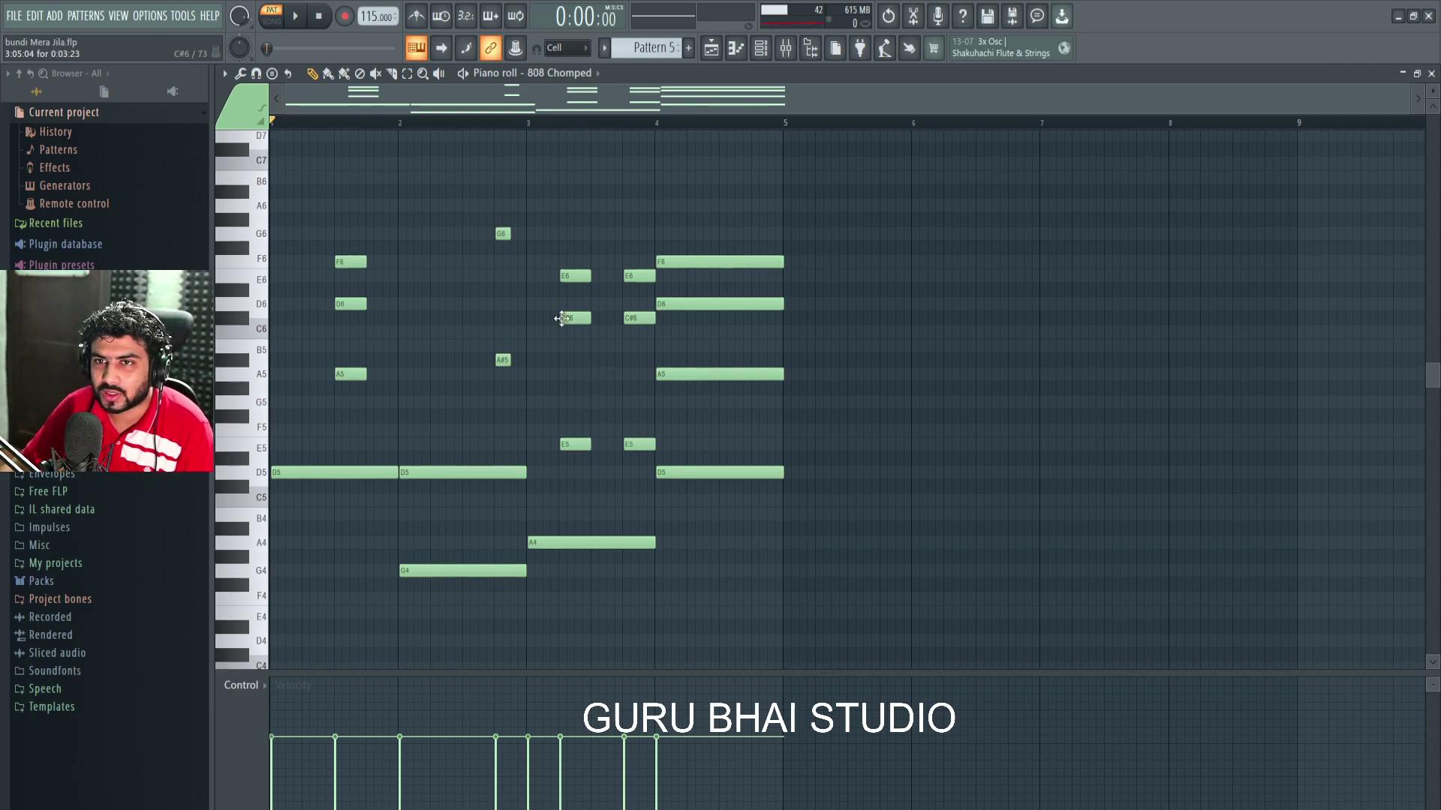
scroll(305, 133, "up", 2)
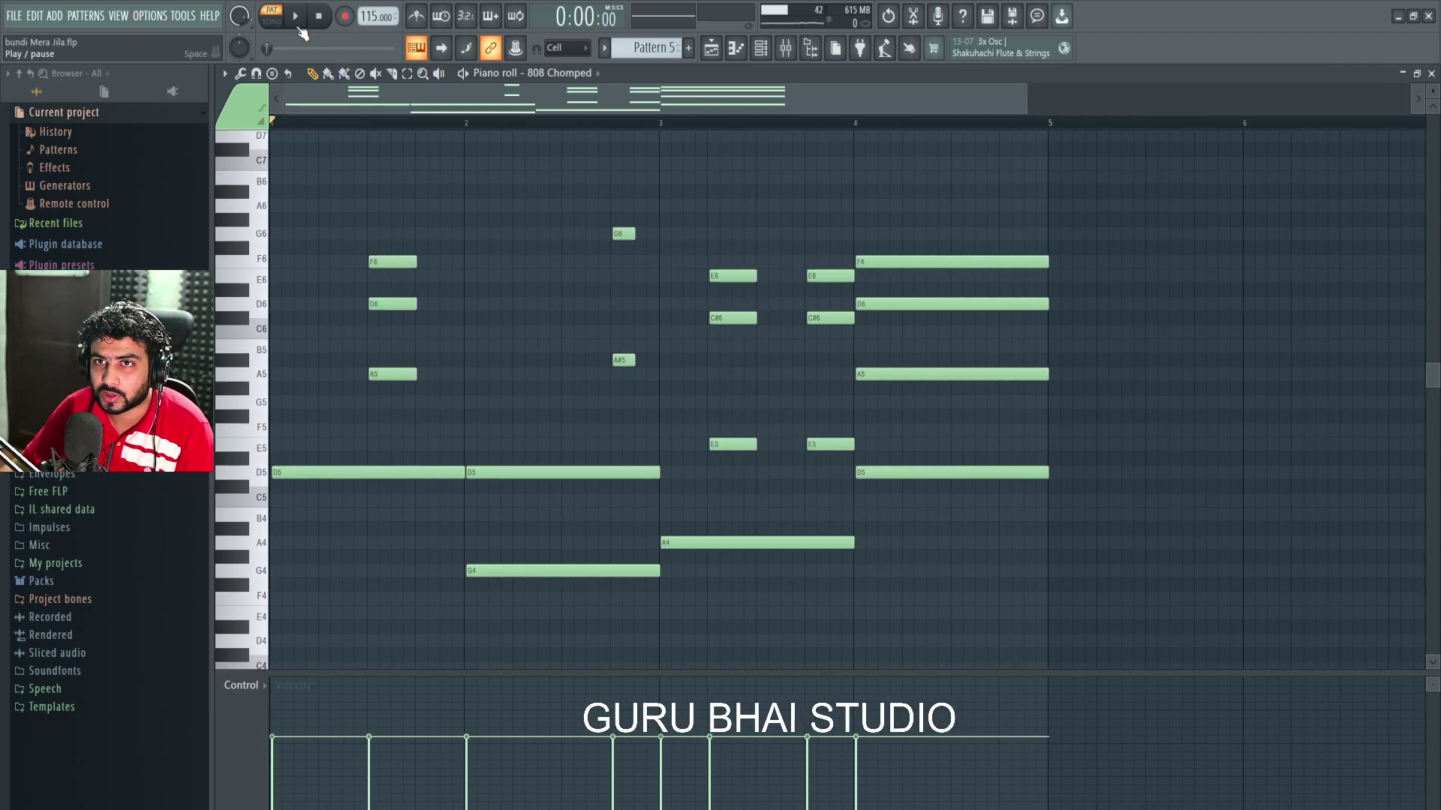
Step: Play Pattern 5's 808 Chomped part from the start through its last chord, and stop playback
left_click(294, 13)
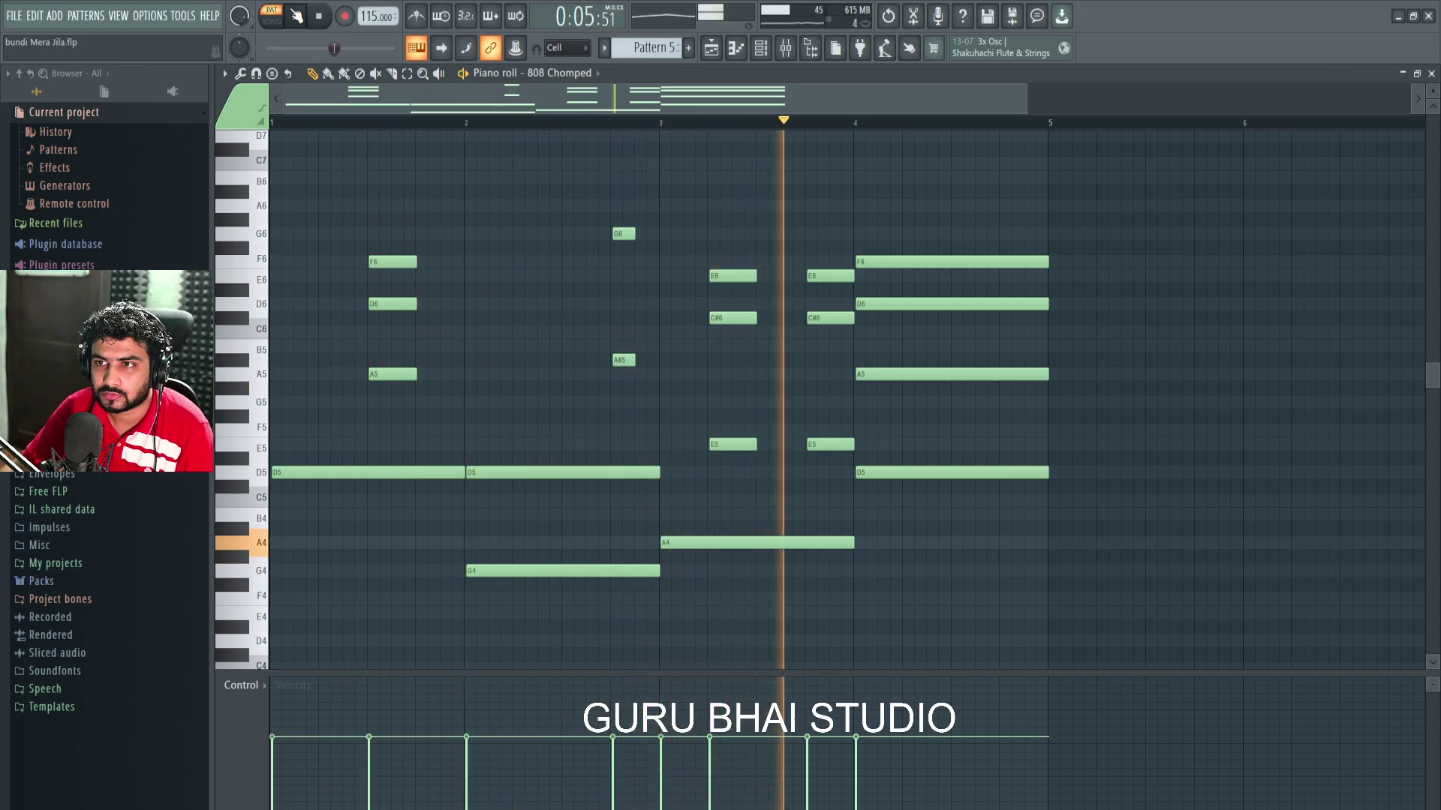
scroll(590, 129, "down", 2)
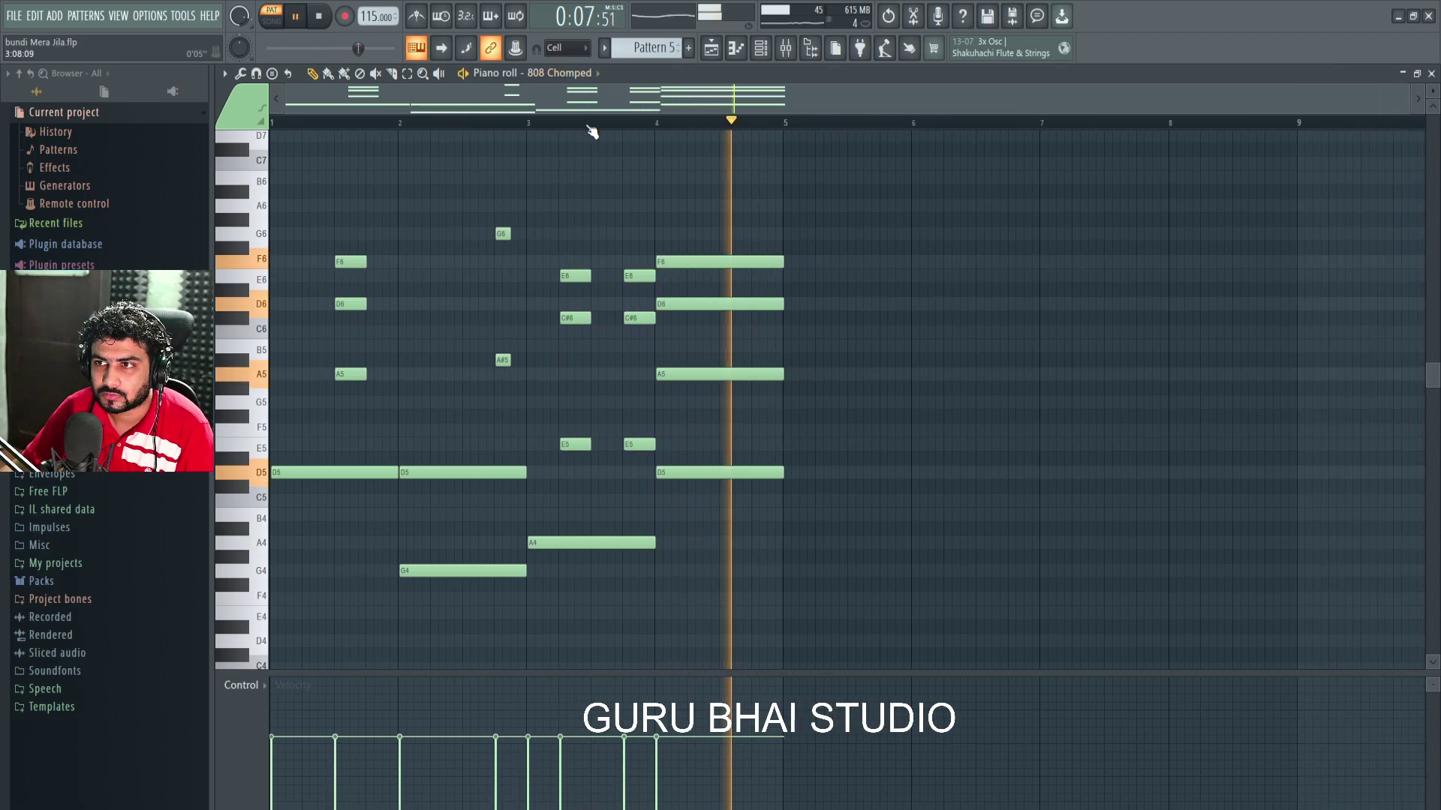
key("space")
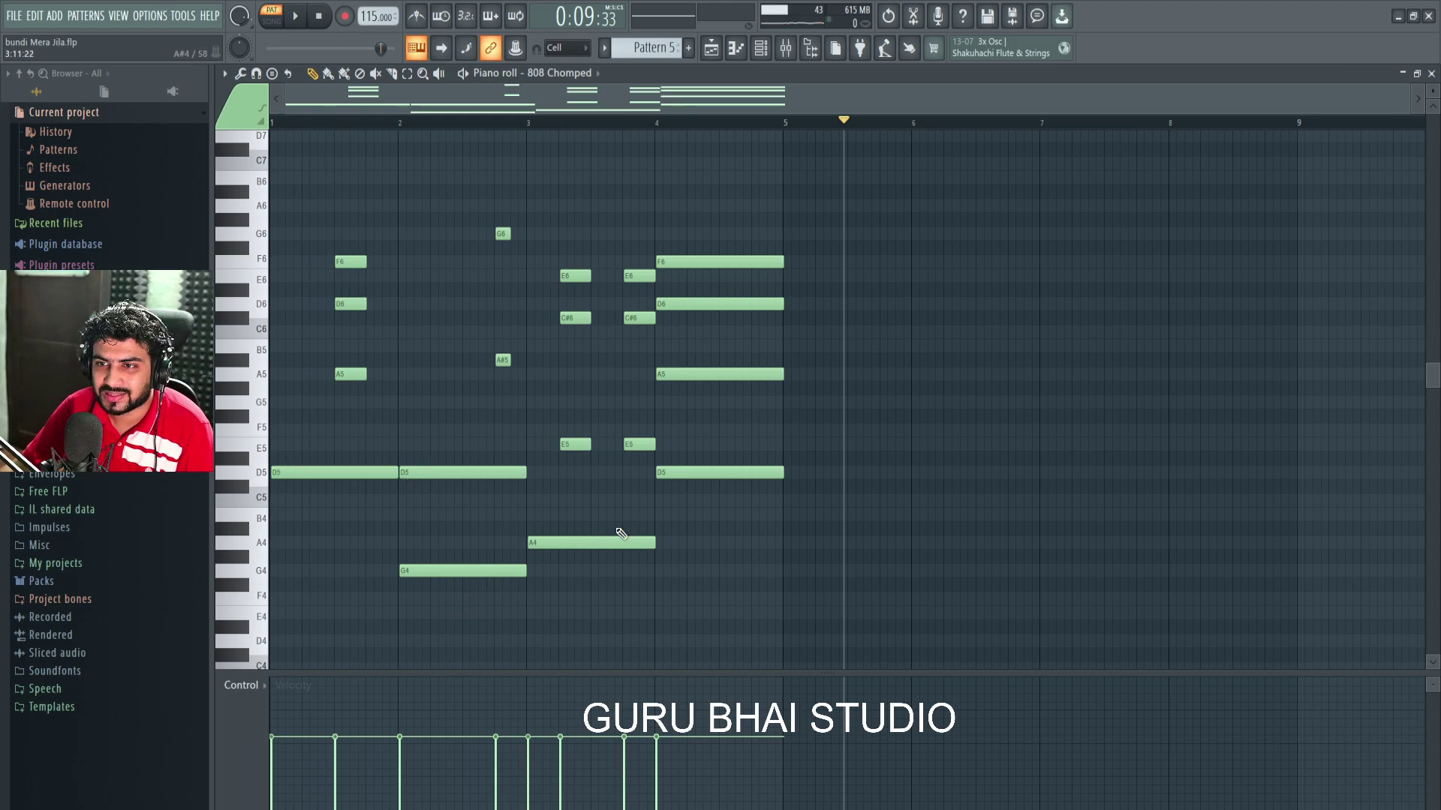
Step: Examine the 808 Chomped notes bar by bar, auditioning the short chord in bar 1 with the playback tool
left_click_drag(308, 124, 109, 122)
left_click(439, 73)
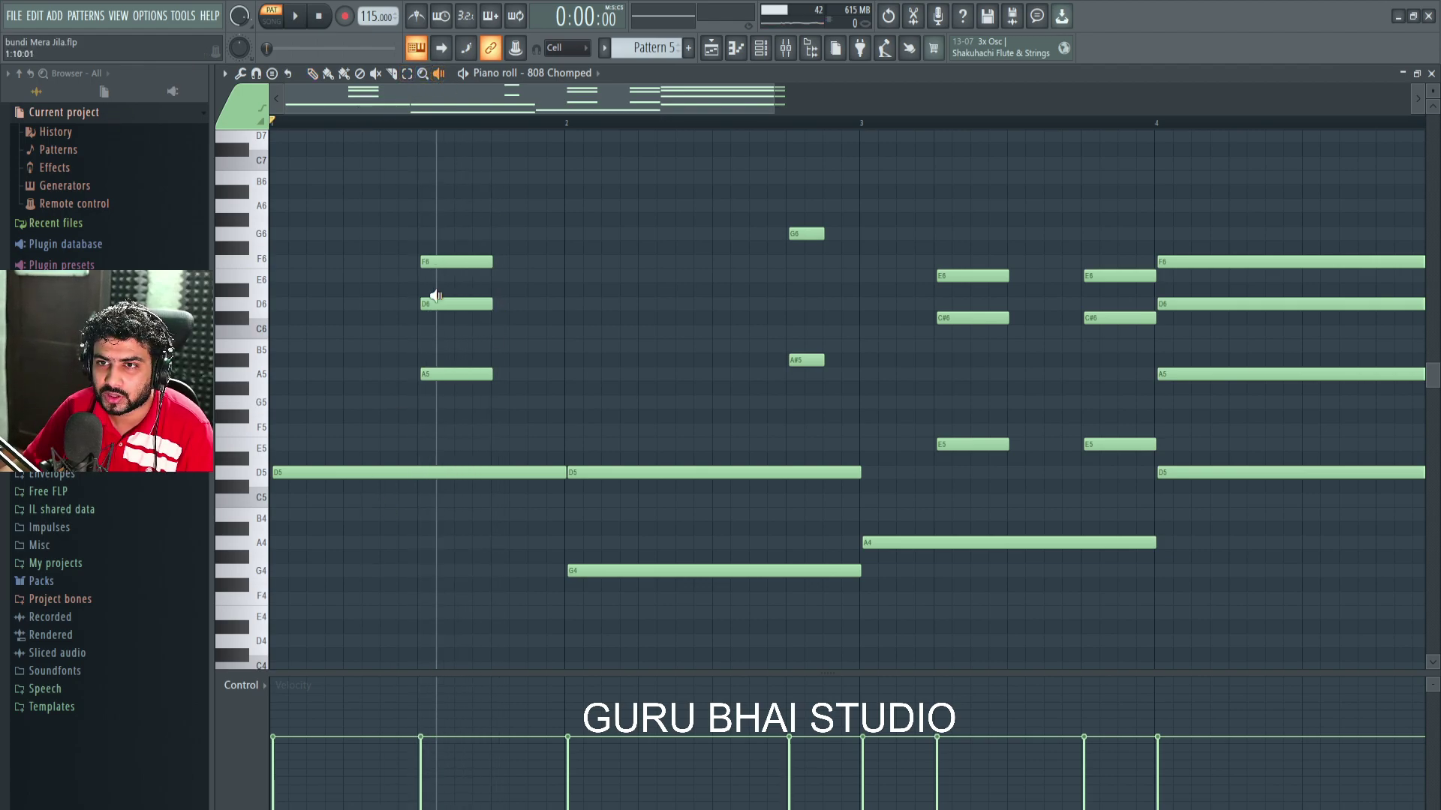
left_click(422, 262)
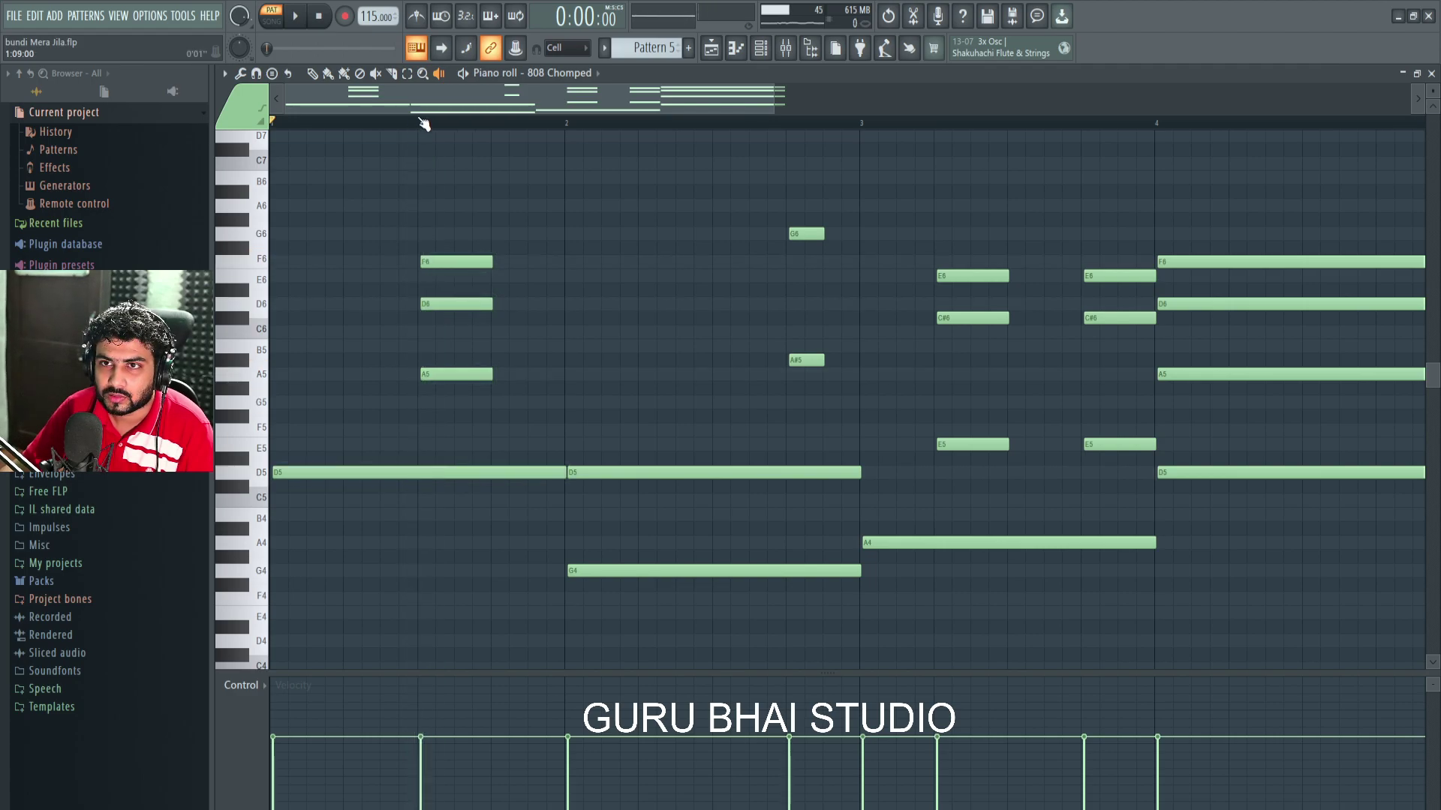
scroll(418, 122, "up", 5)
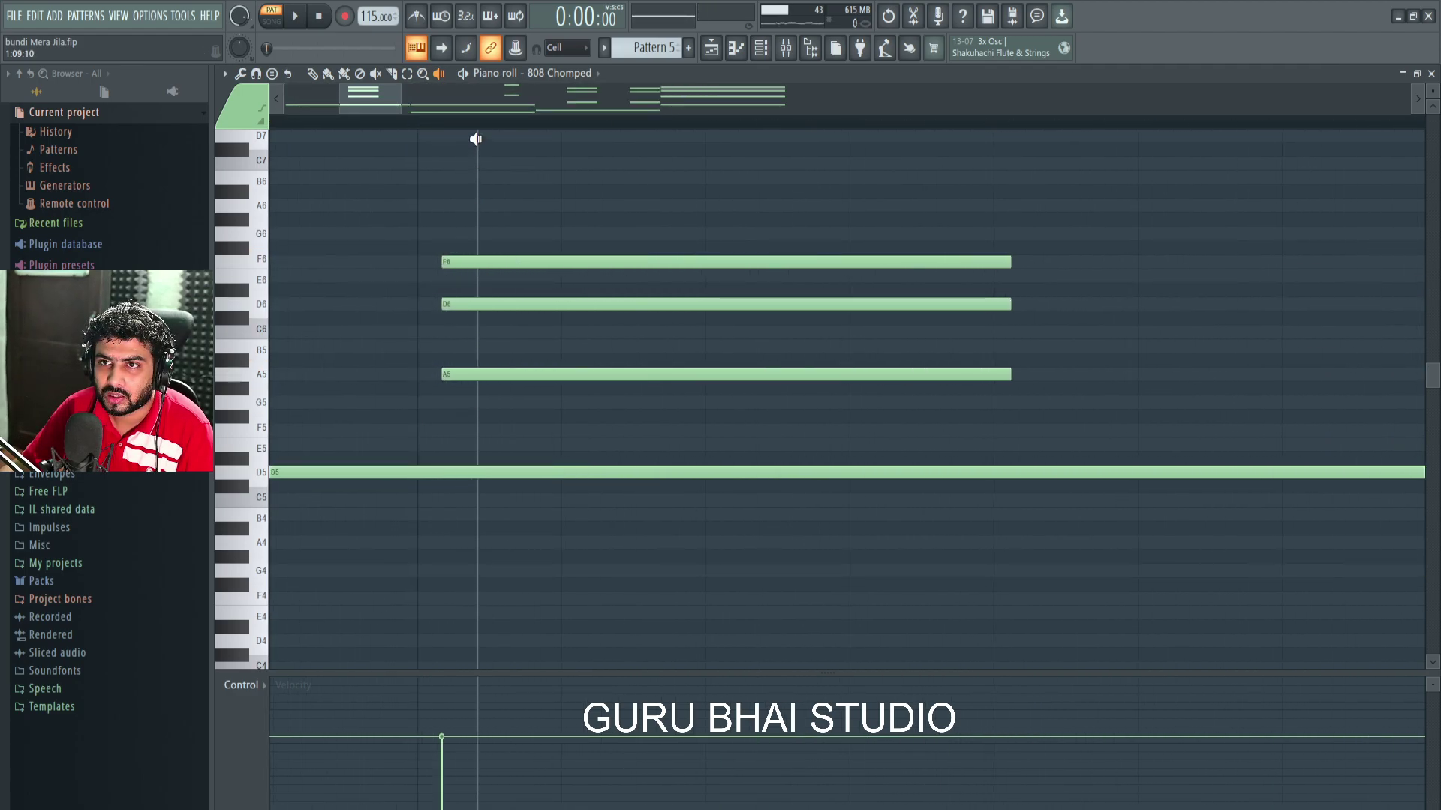
scroll(483, 128, "down", 5)
scroll(903, 135, "up", 3)
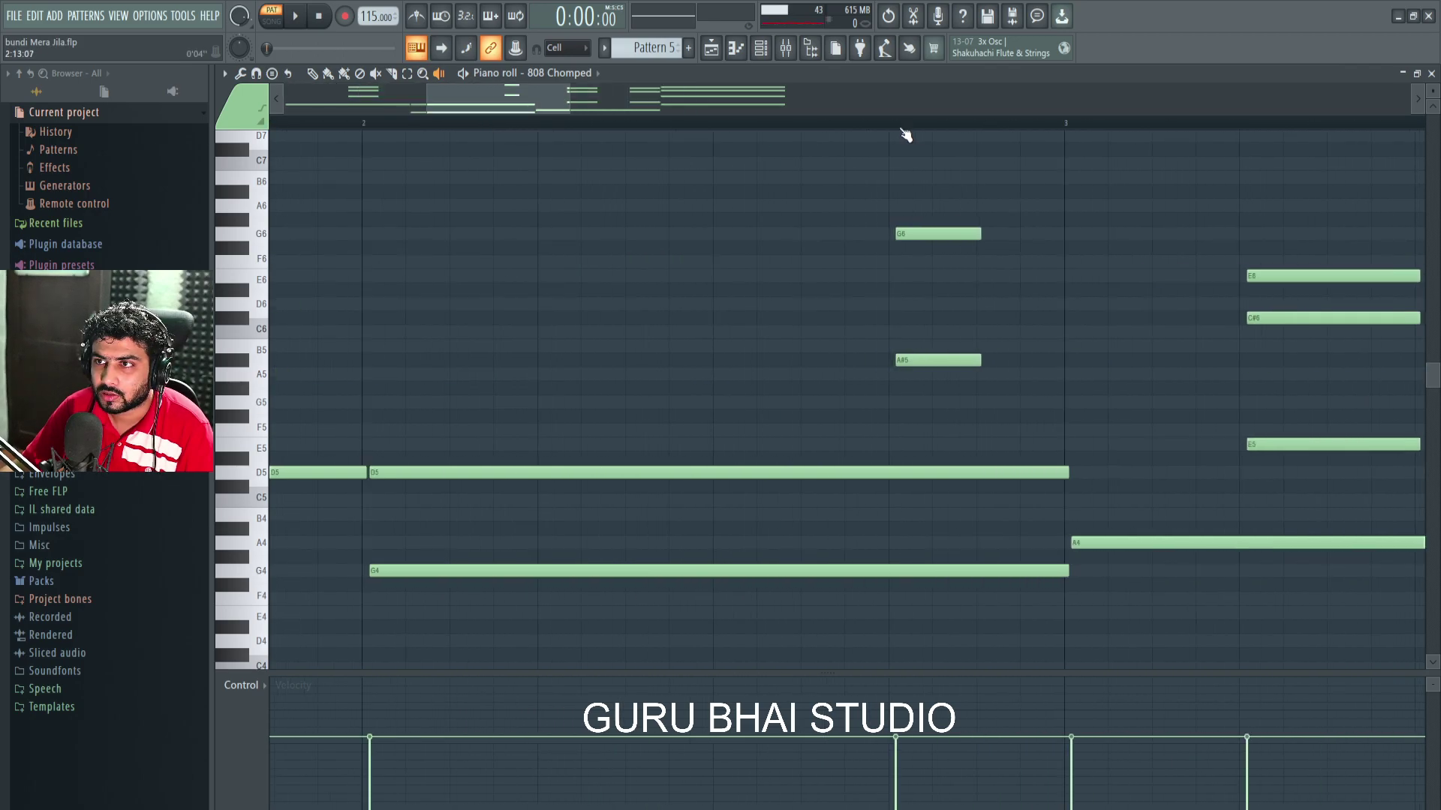
scroll(904, 135, "down", 6)
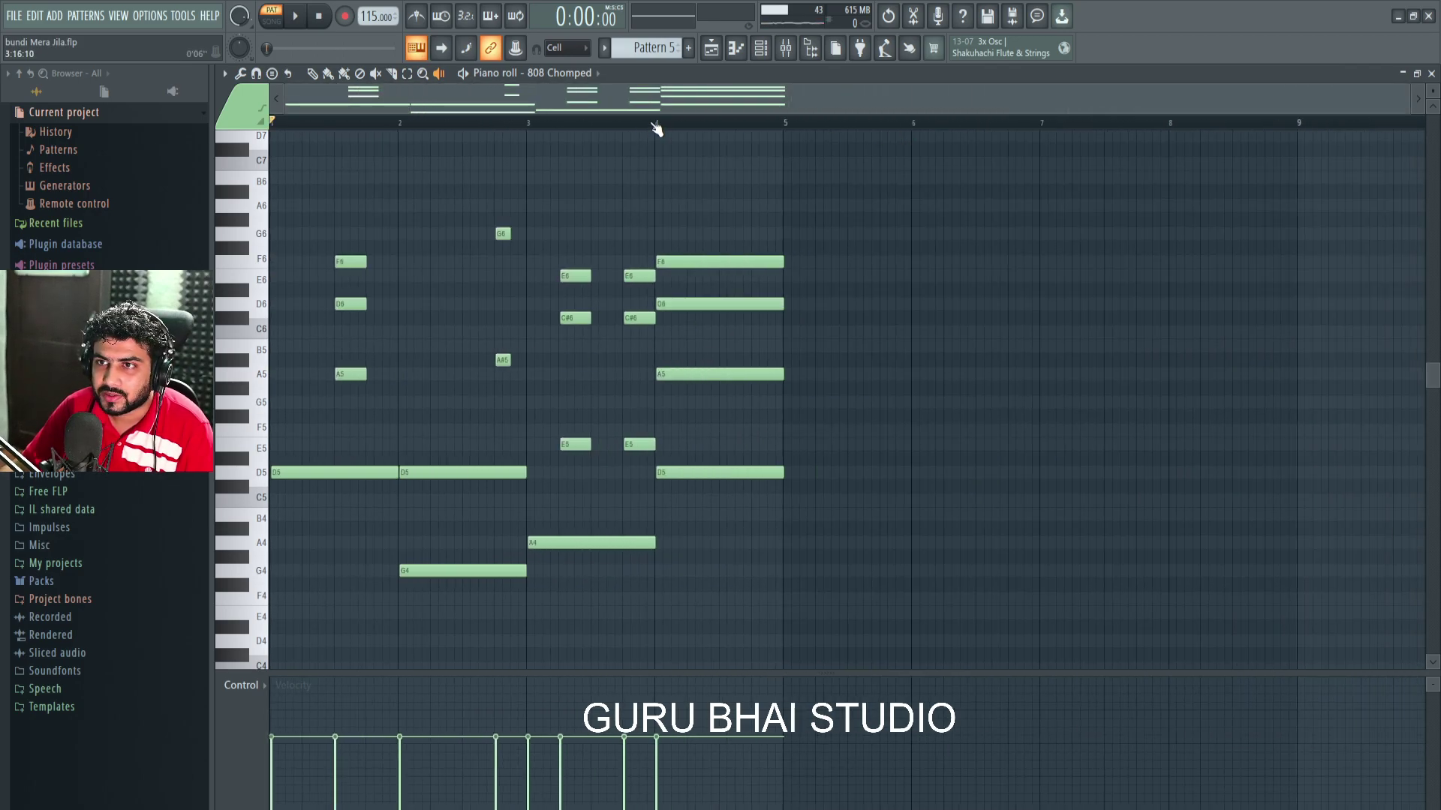
Step: Examine the placement and length of Pattern 5's 808 Chomped notes, from the full four bars down to the first held D5 note
scroll(654, 128, "up", 4)
scroll(657, 130, "down", 5)
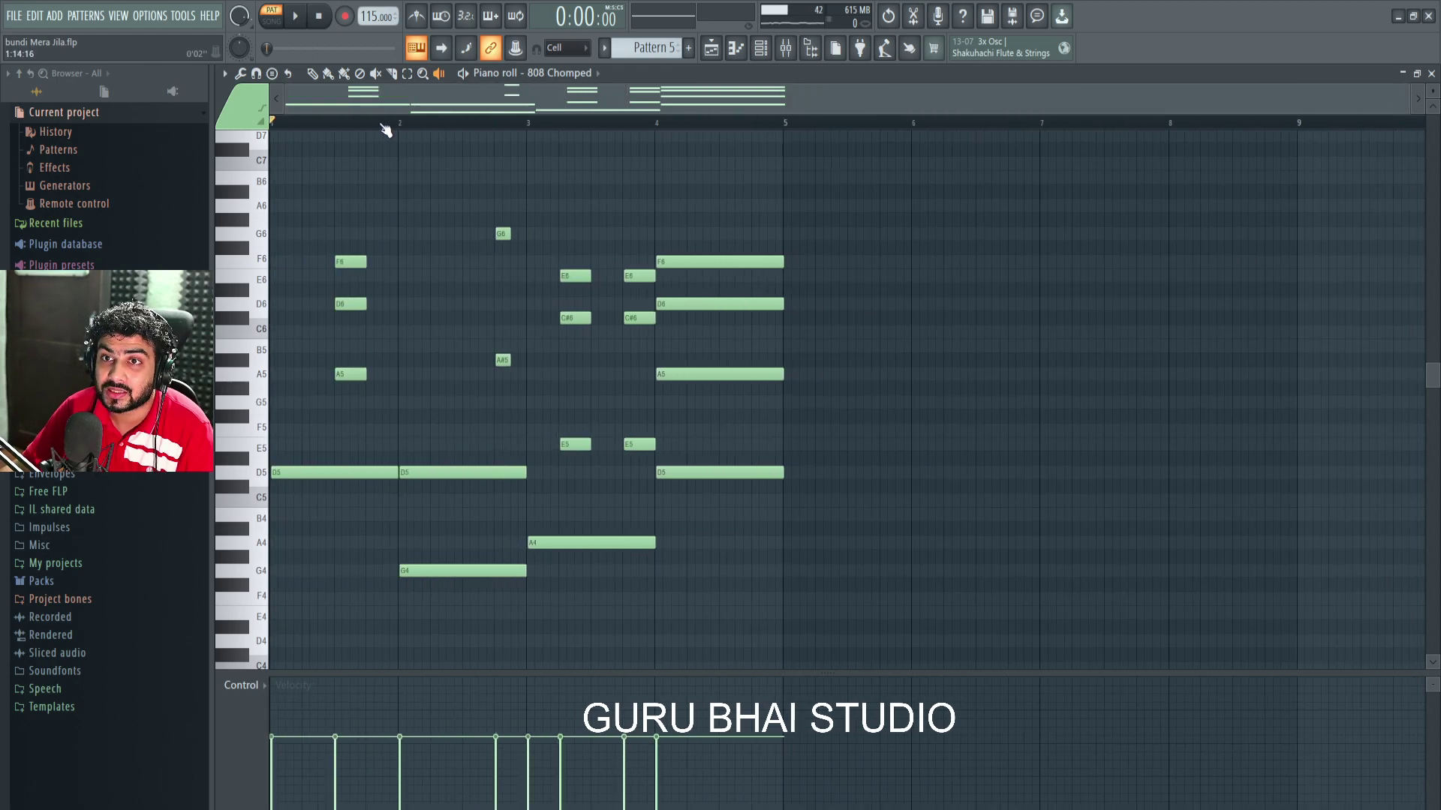
scroll(386, 130, "up", 3)
scroll(386, 129, "down", 4)
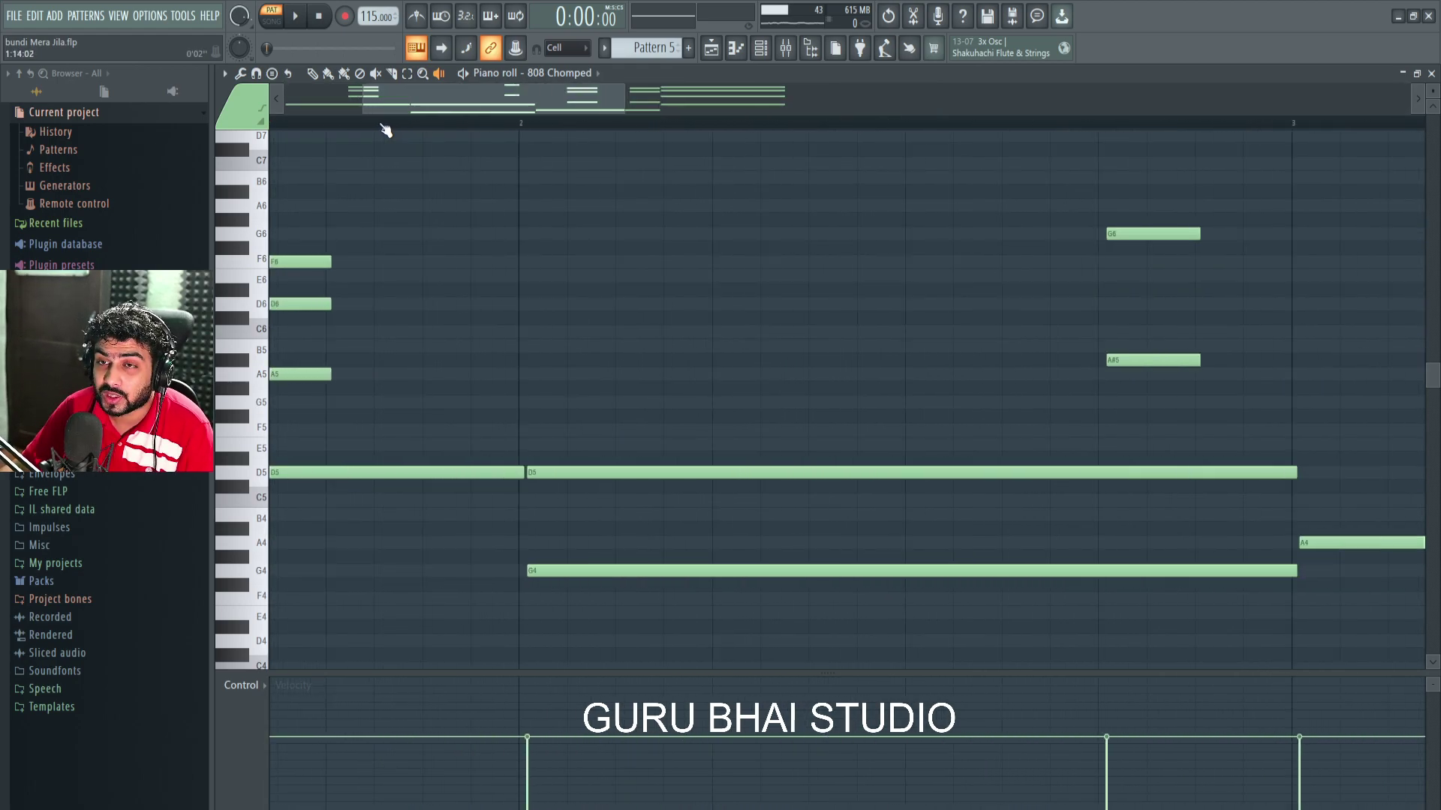
scroll(386, 130, "down", 1)
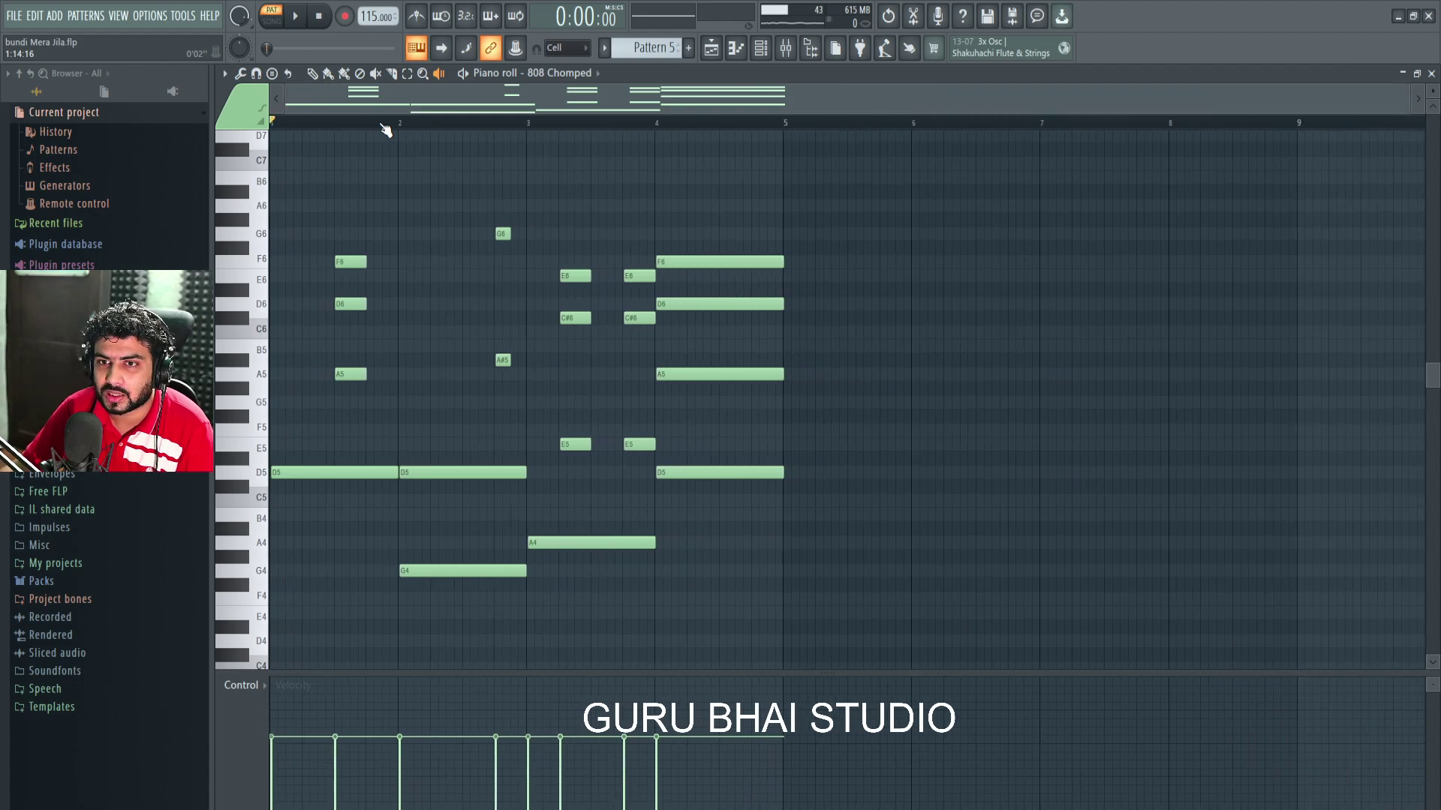
scroll(282, 127, "up", 4)
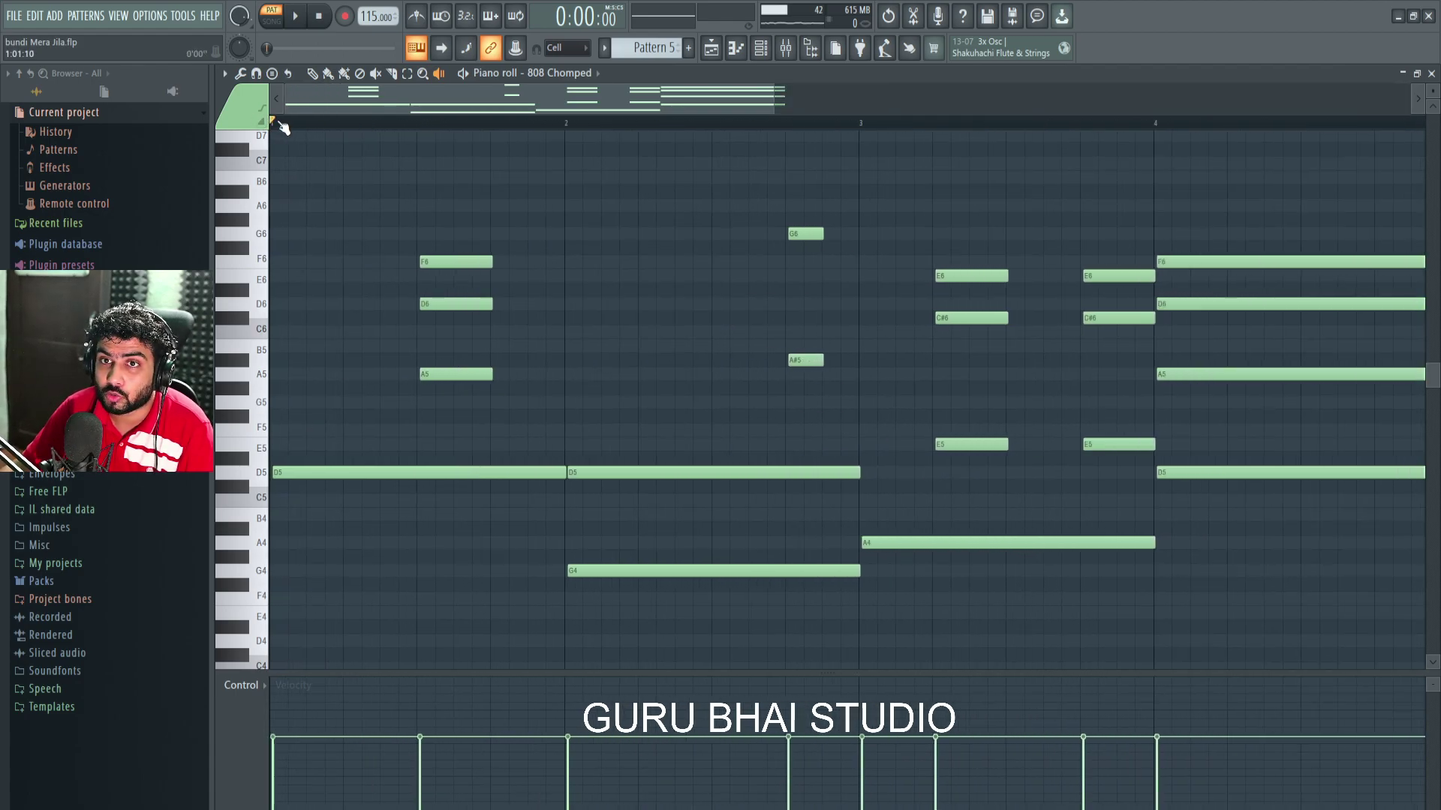
scroll(632, 133, "up", 3)
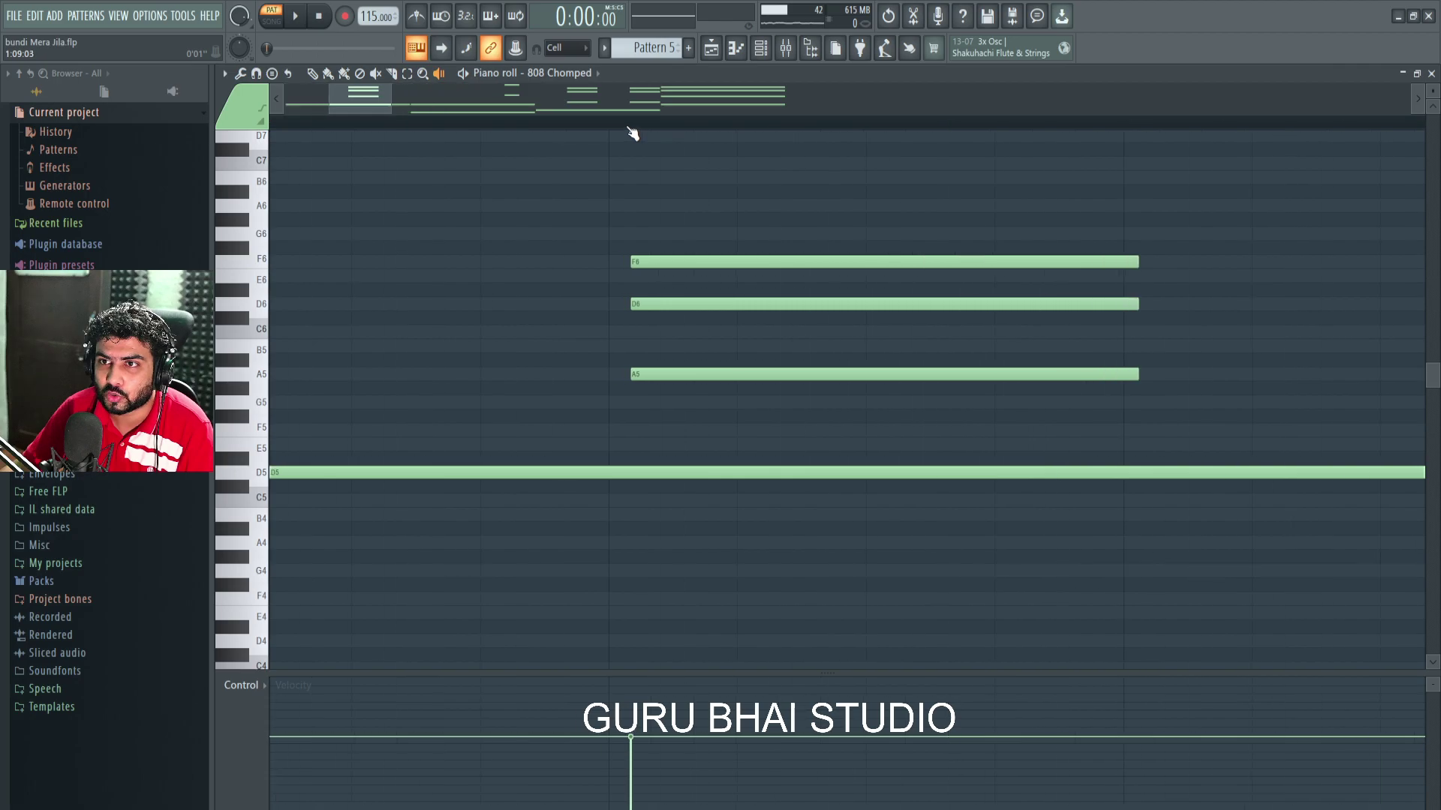
scroll(633, 132, "down", 5)
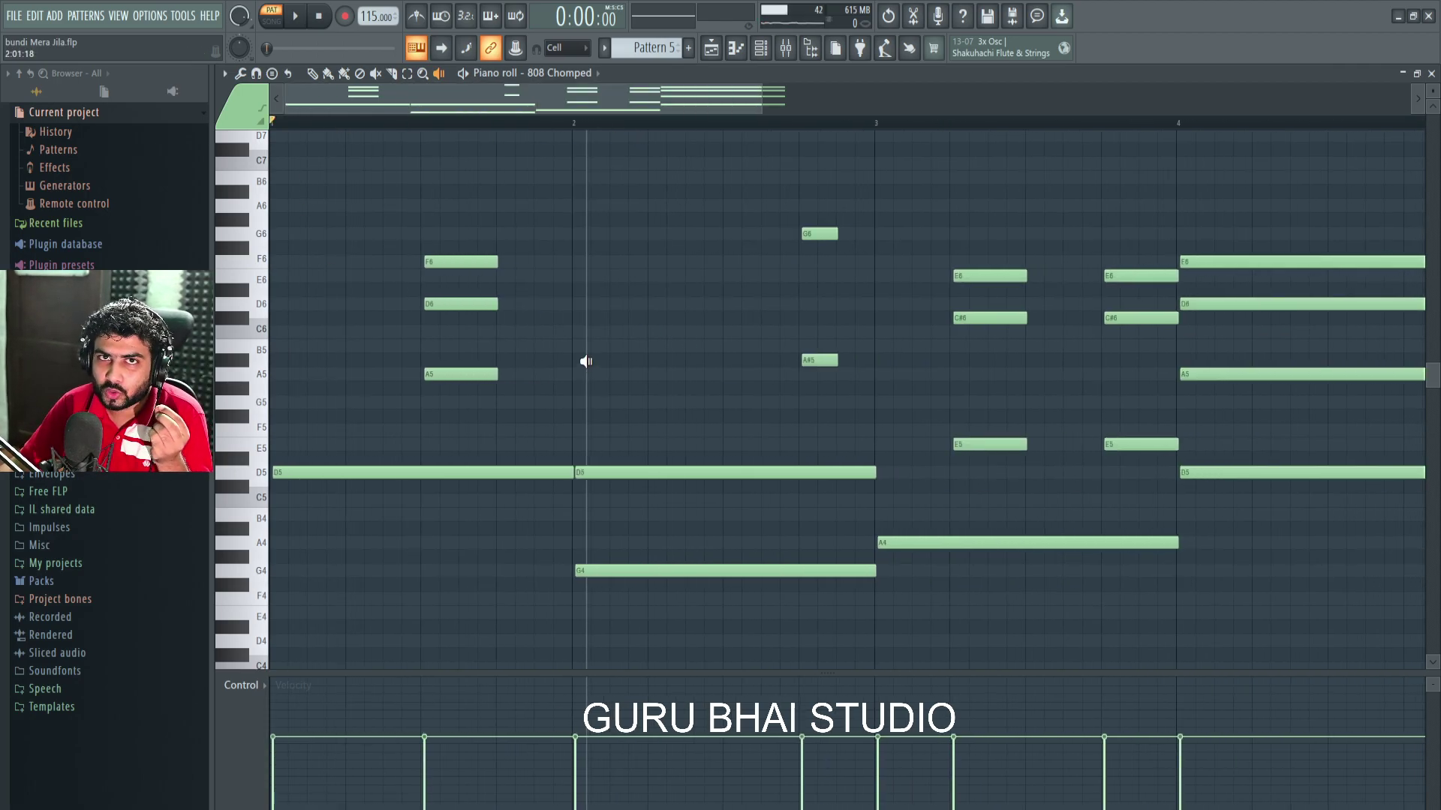
scroll(314, 132, "up", 3)
scroll(314, 132, "up", 2)
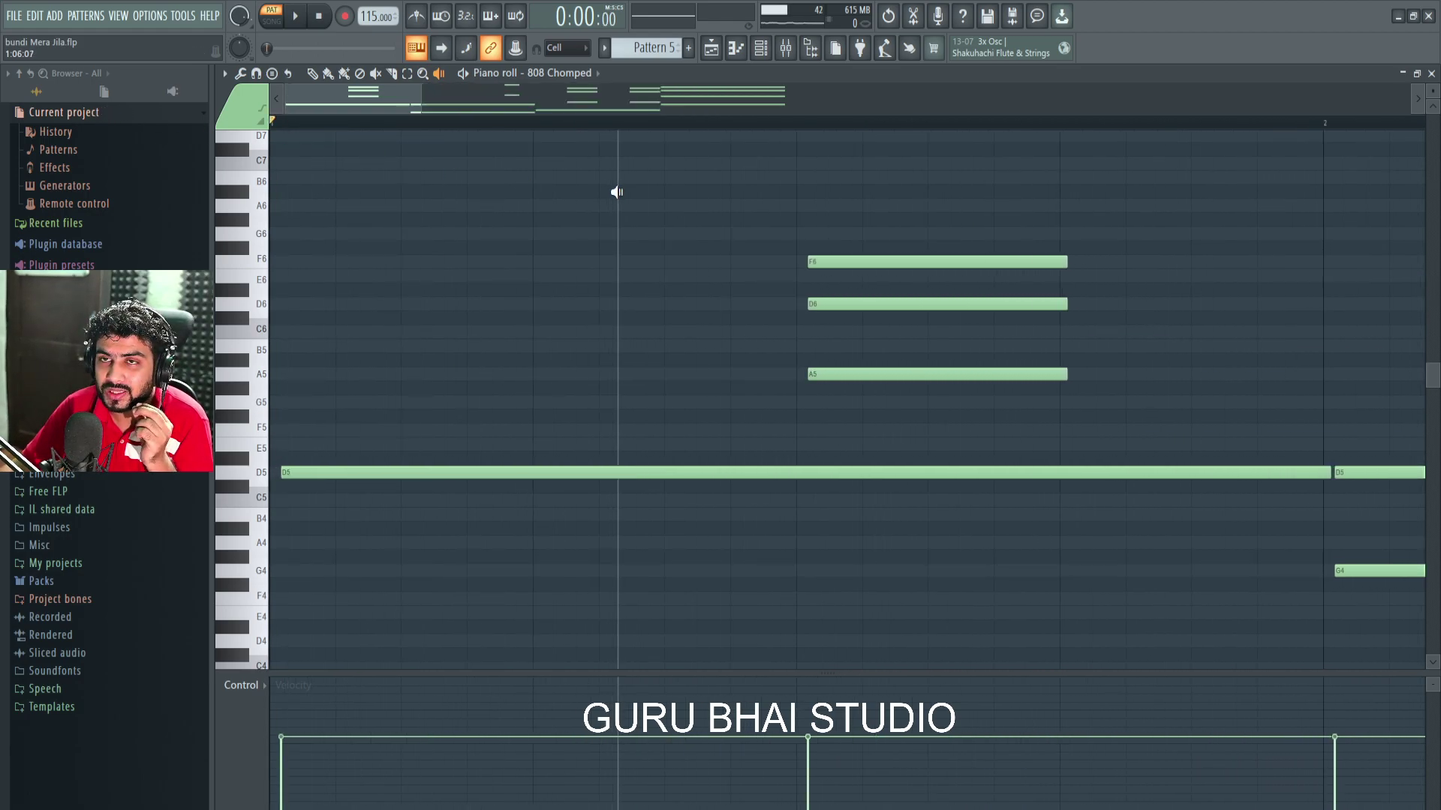
scroll(289, 124, "up", 2)
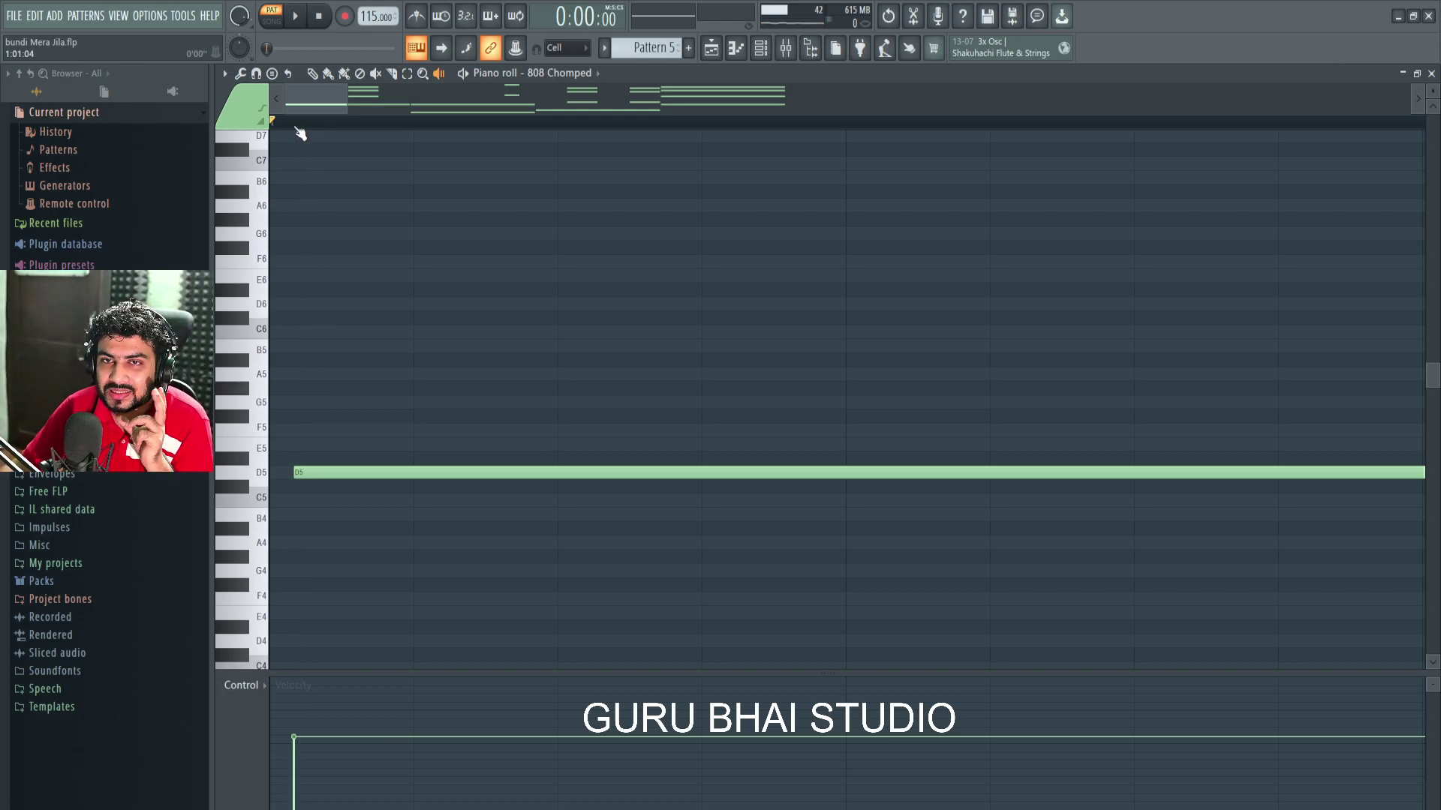
scroll(298, 129, "down", 2)
scroll(300, 134, "down", 3)
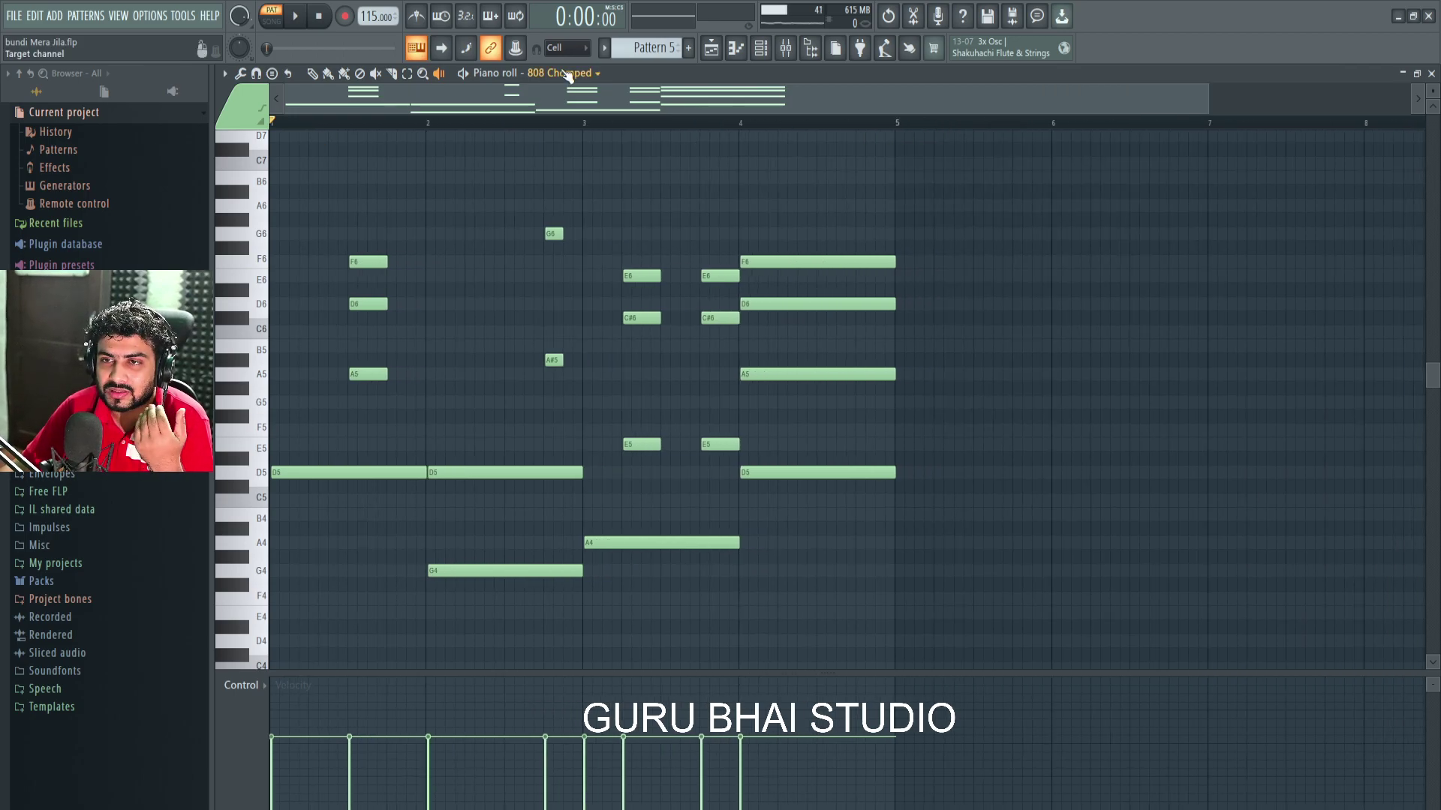
Step: Switch to Pattern 6 and play its All Strings Staccato chords in the piano roll, stopping after a brief replay
left_click(1431, 74)
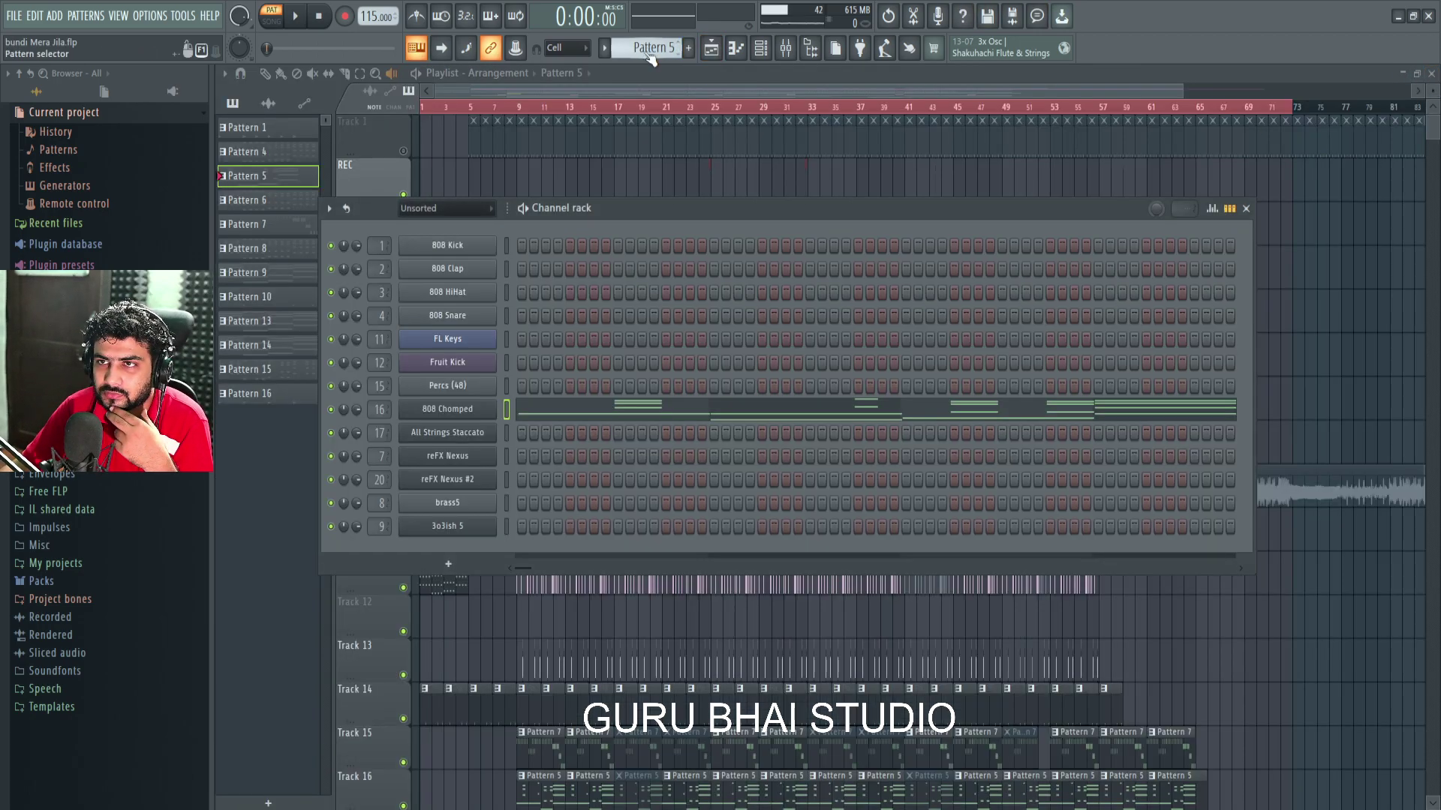
scroll(643, 49, "down", 1)
key("space")
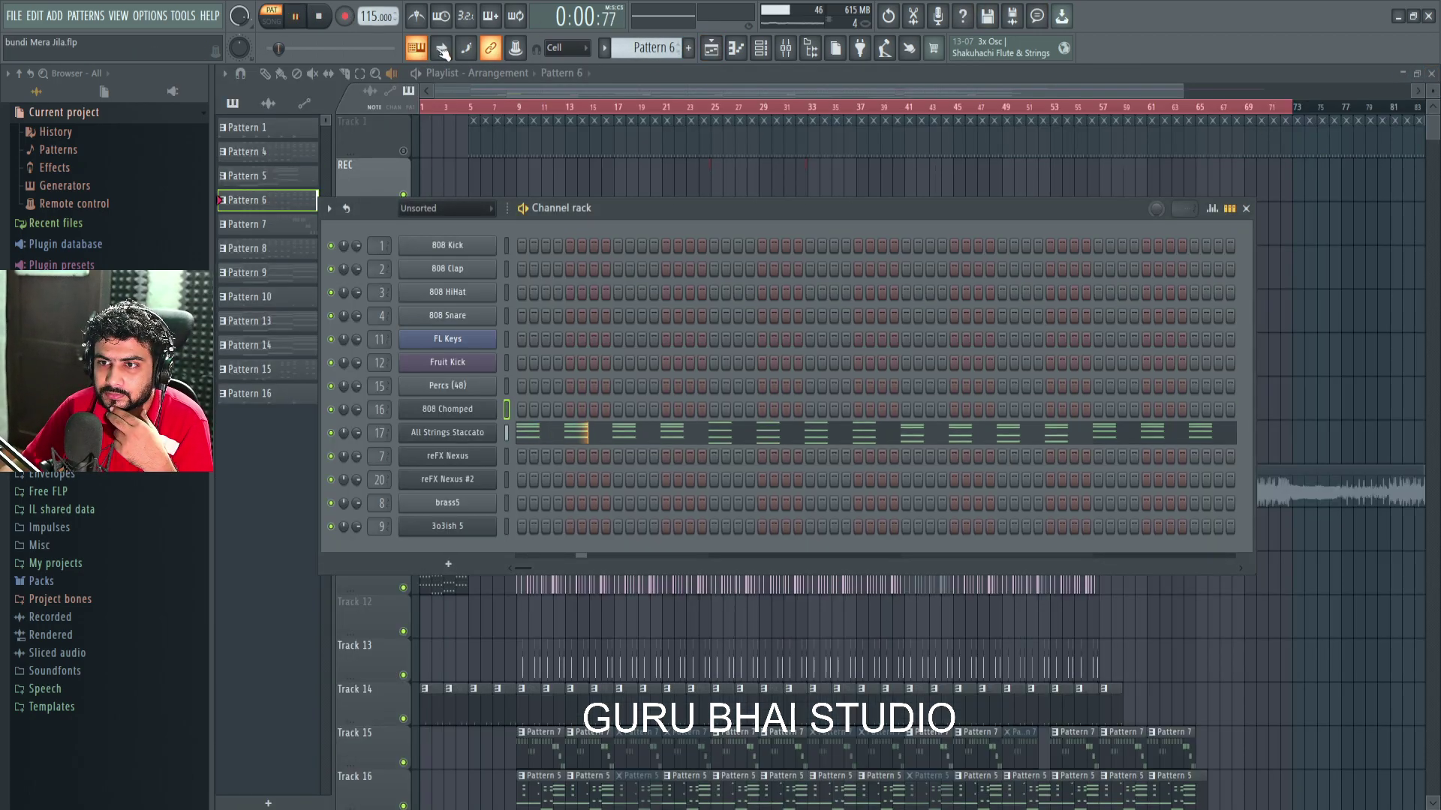
left_click(553, 439)
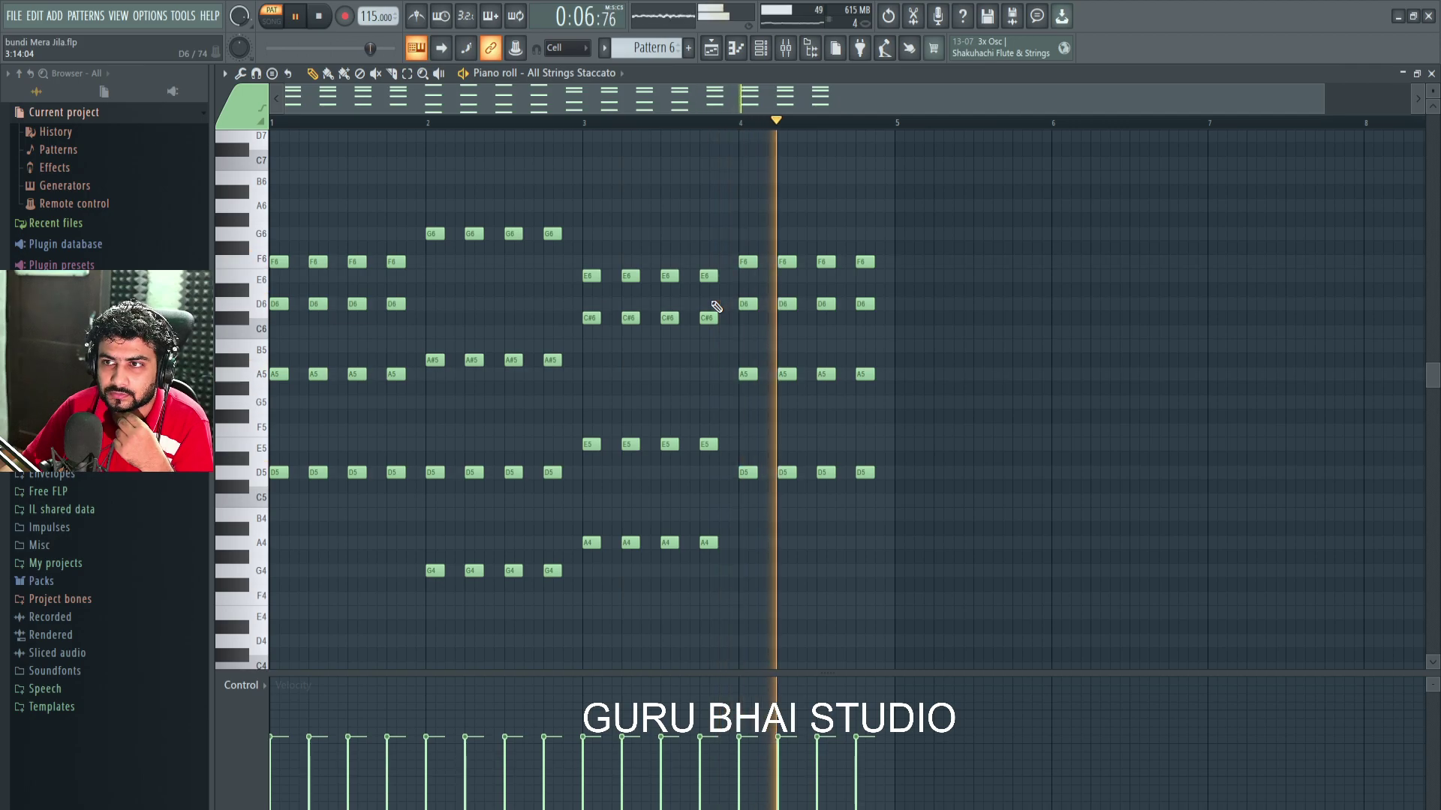
left_click(299, 20)
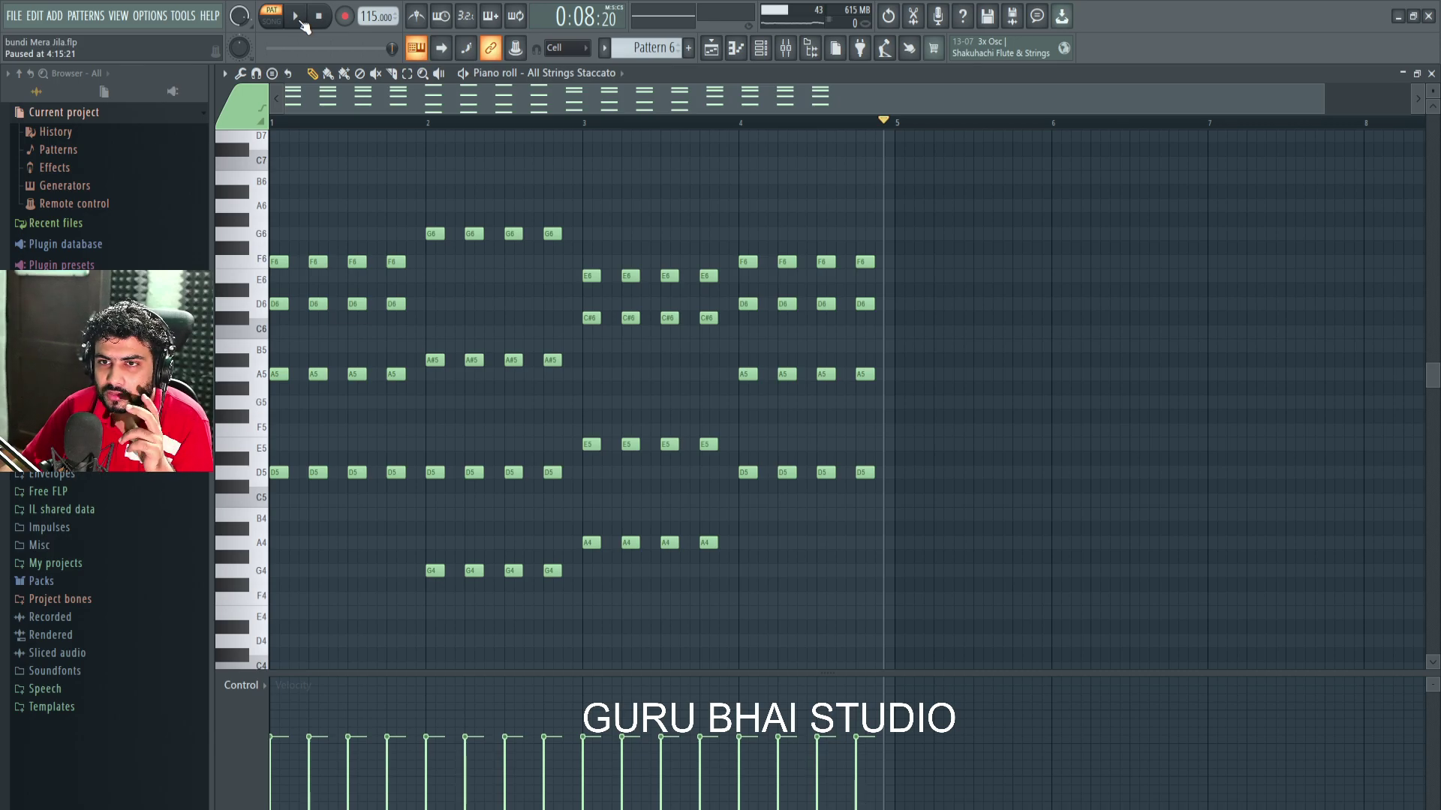
left_click(297, 21)
left_click(297, 21)
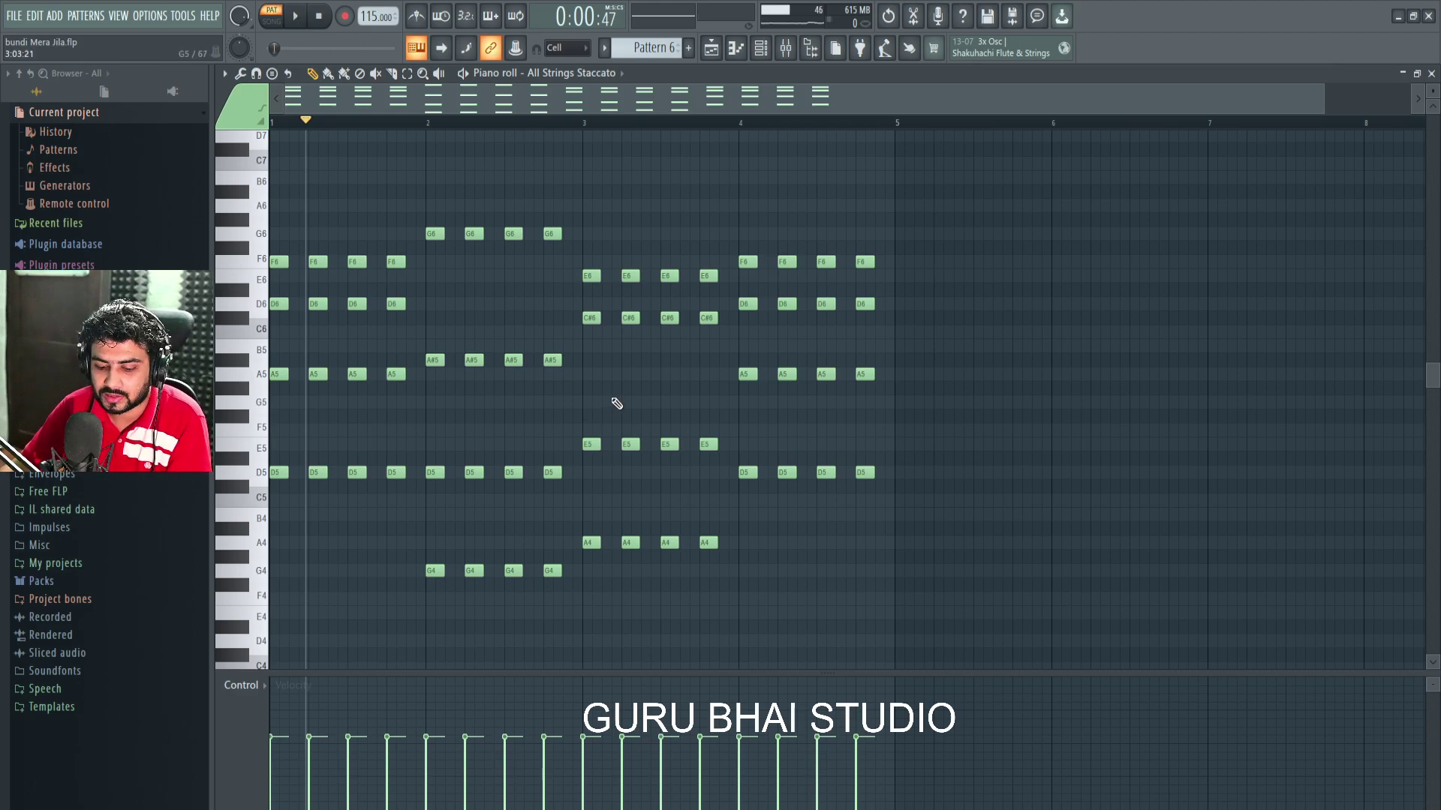
Step: Try shifting all the All Strings Staccato notes three steps later, and play them from the start against the metronome
left_click_drag(926, 615, 274, 145)
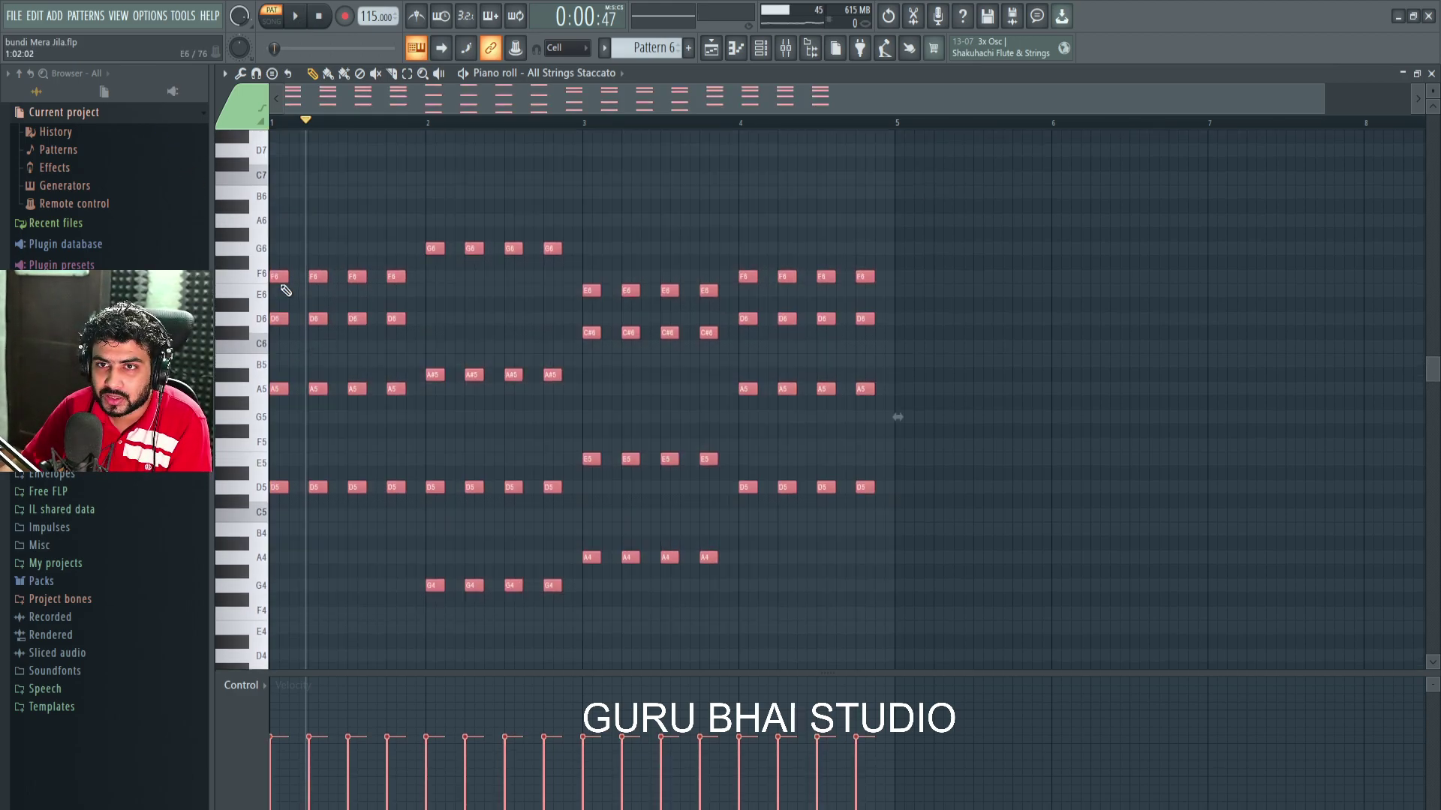
left_click_drag(279, 275, 308, 273)
left_click(291, 125)
left_click(416, 15)
left_click(296, 17)
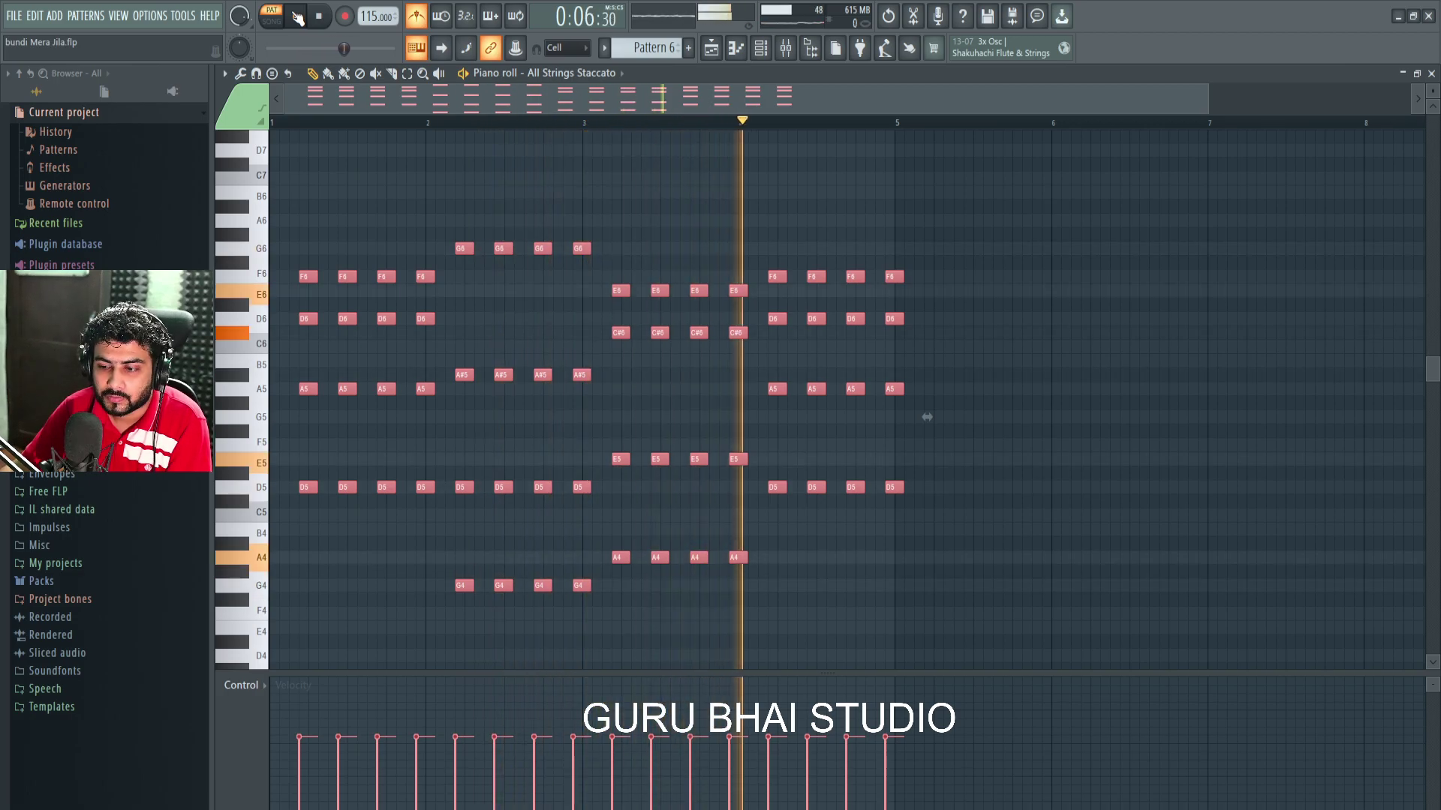
key("space")
Step: Audition the string notes one further step later, and move them back to their original start at bar 1
left_click_drag(308, 276, 318, 275)
key("space")
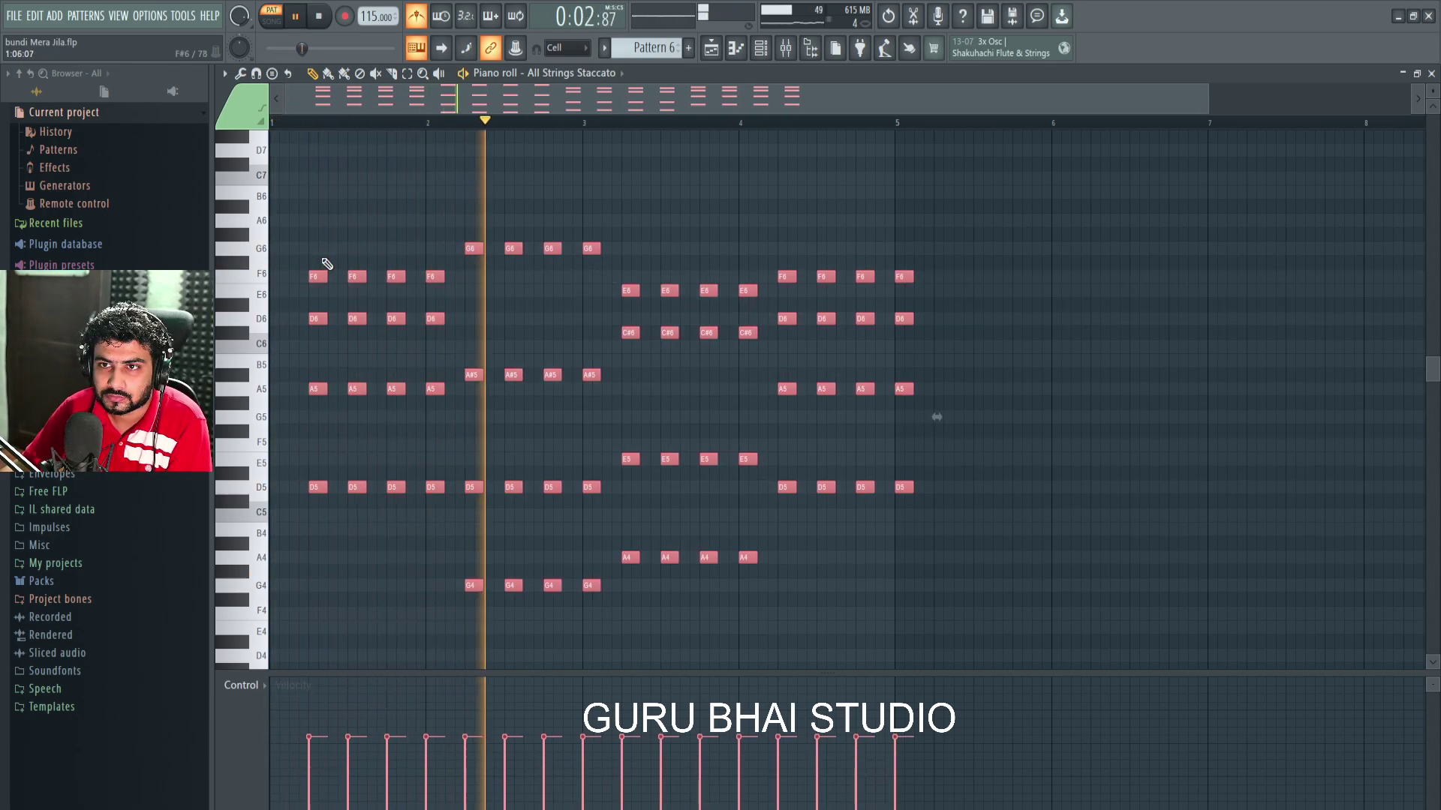
key("space")
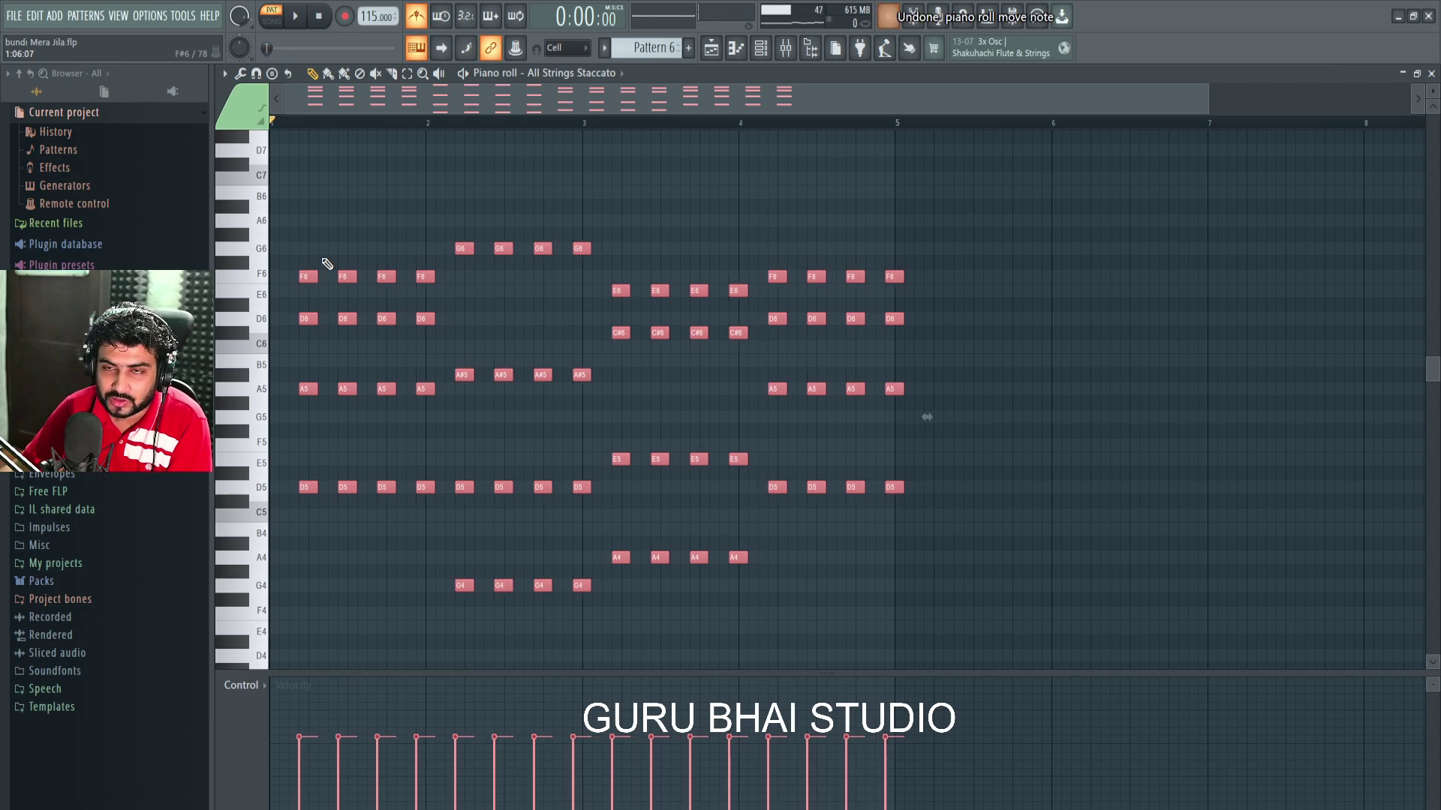
left_click_drag(322, 269, 302, 270)
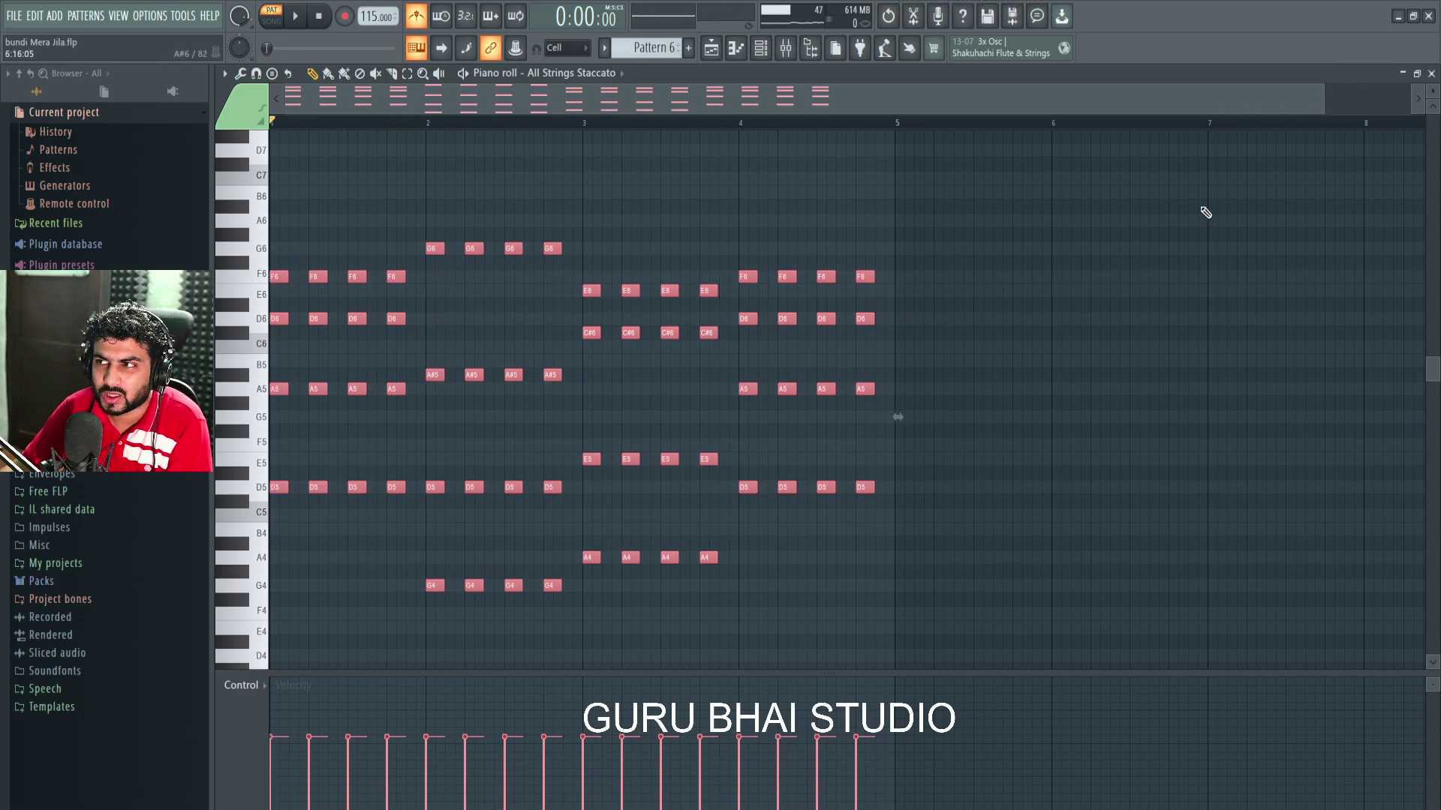
Step: Switch to Pattern 7 and play its Percs (48) notes in the piano roll, pausing to look over the whole part
left_click(1432, 73)
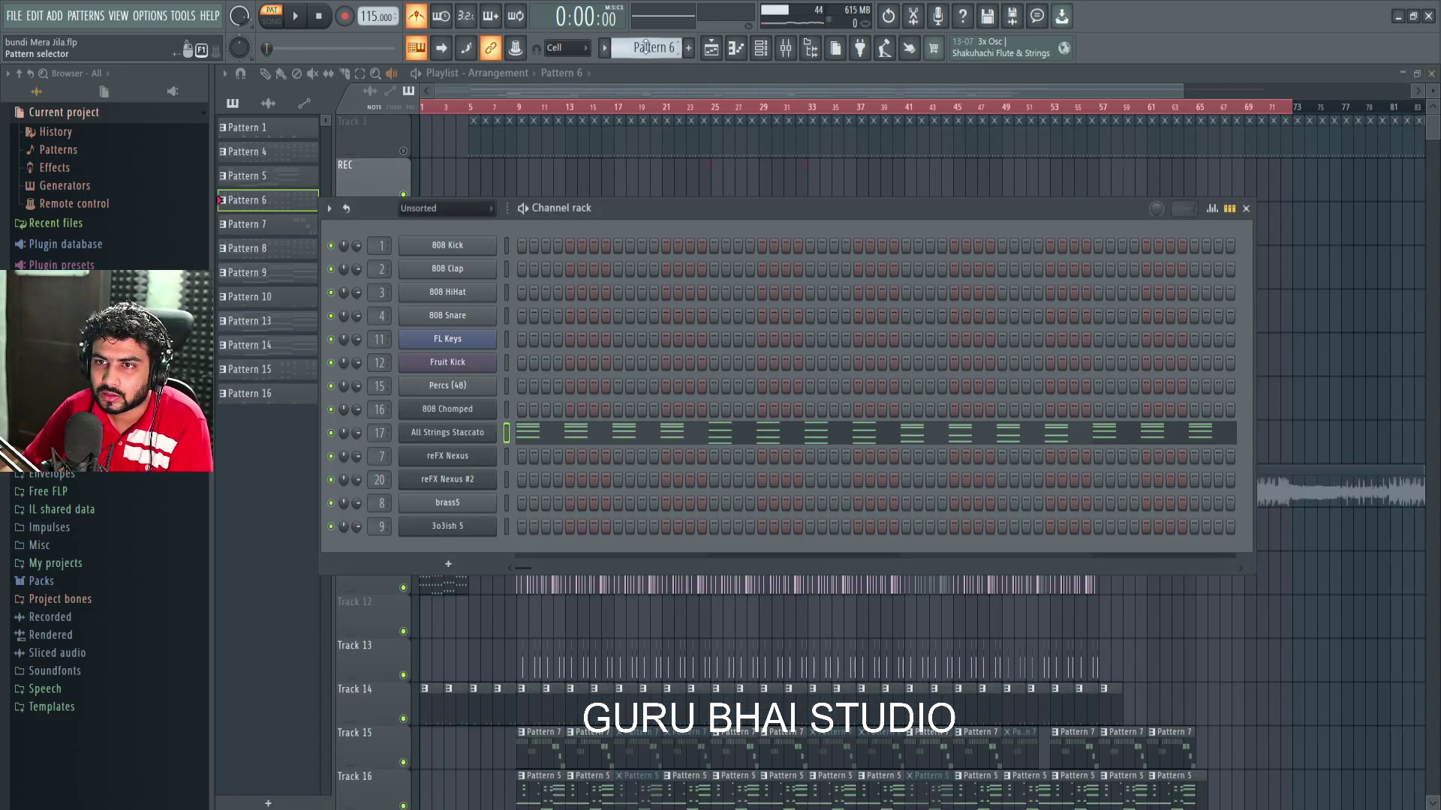
scroll(643, 50, "down", 1)
key("space")
left_click(621, 389)
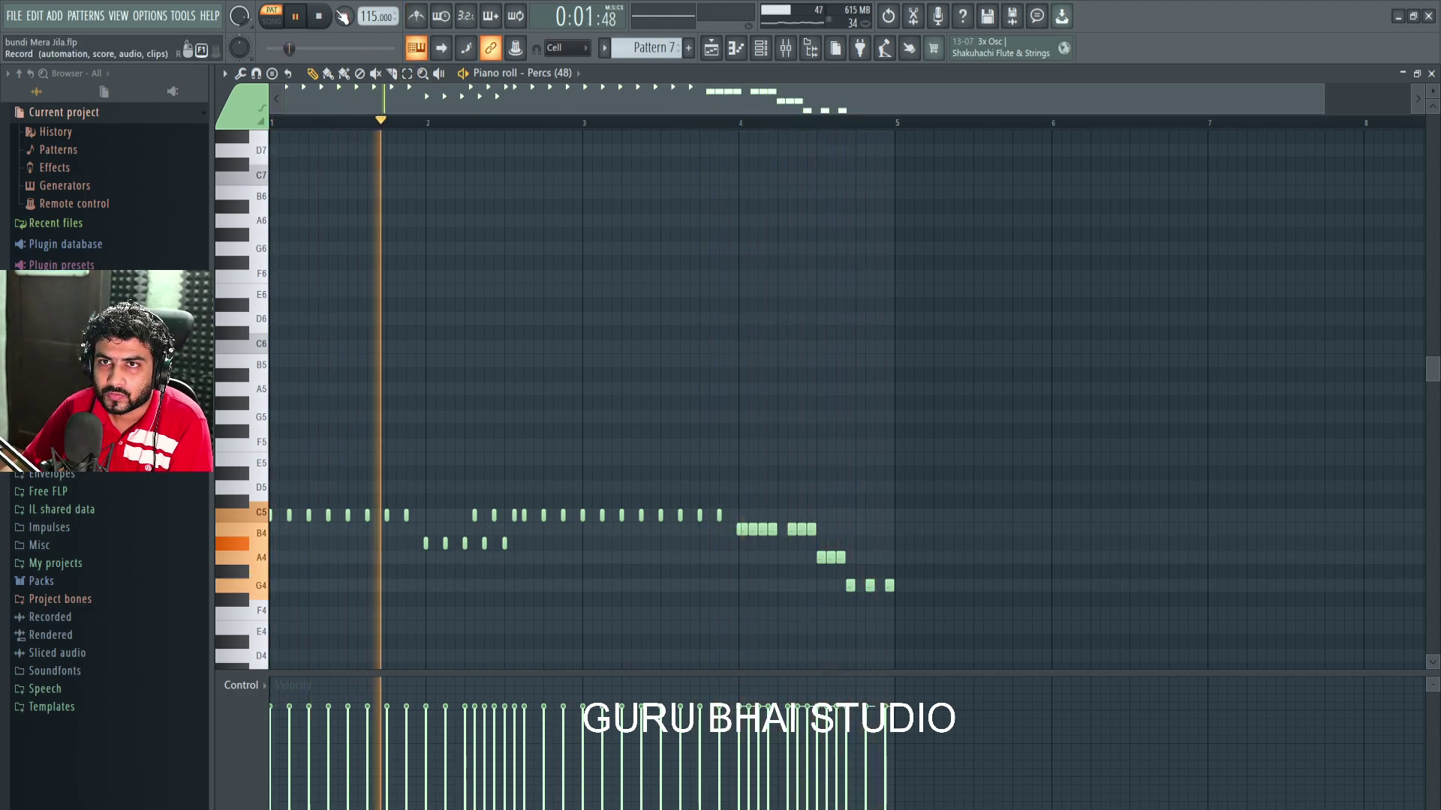
left_click(298, 17)
scroll(477, 534, "down", 3)
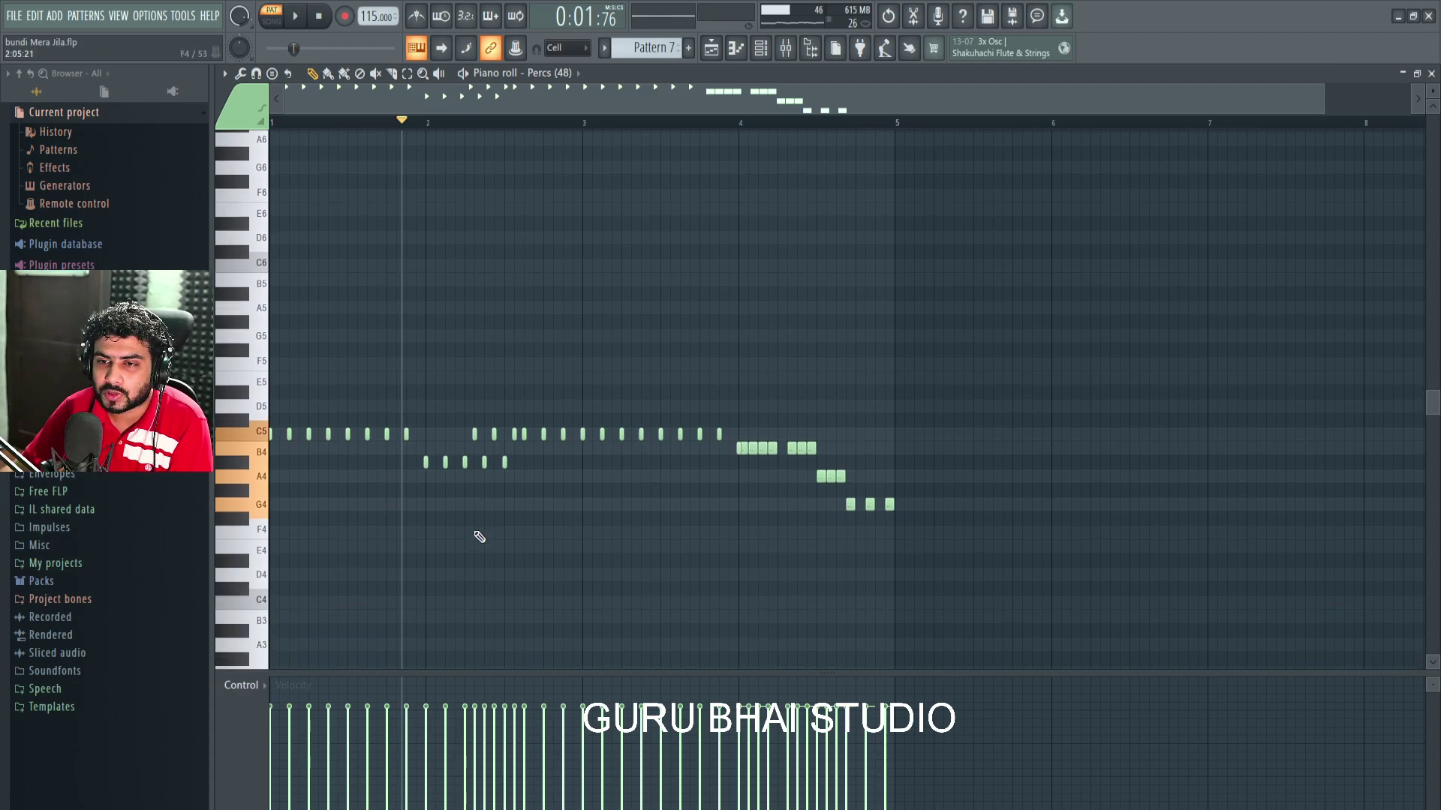
Step: Display the Note pan values for the Percs (48) notes and play the part through its closing roll
left_click(246, 686)
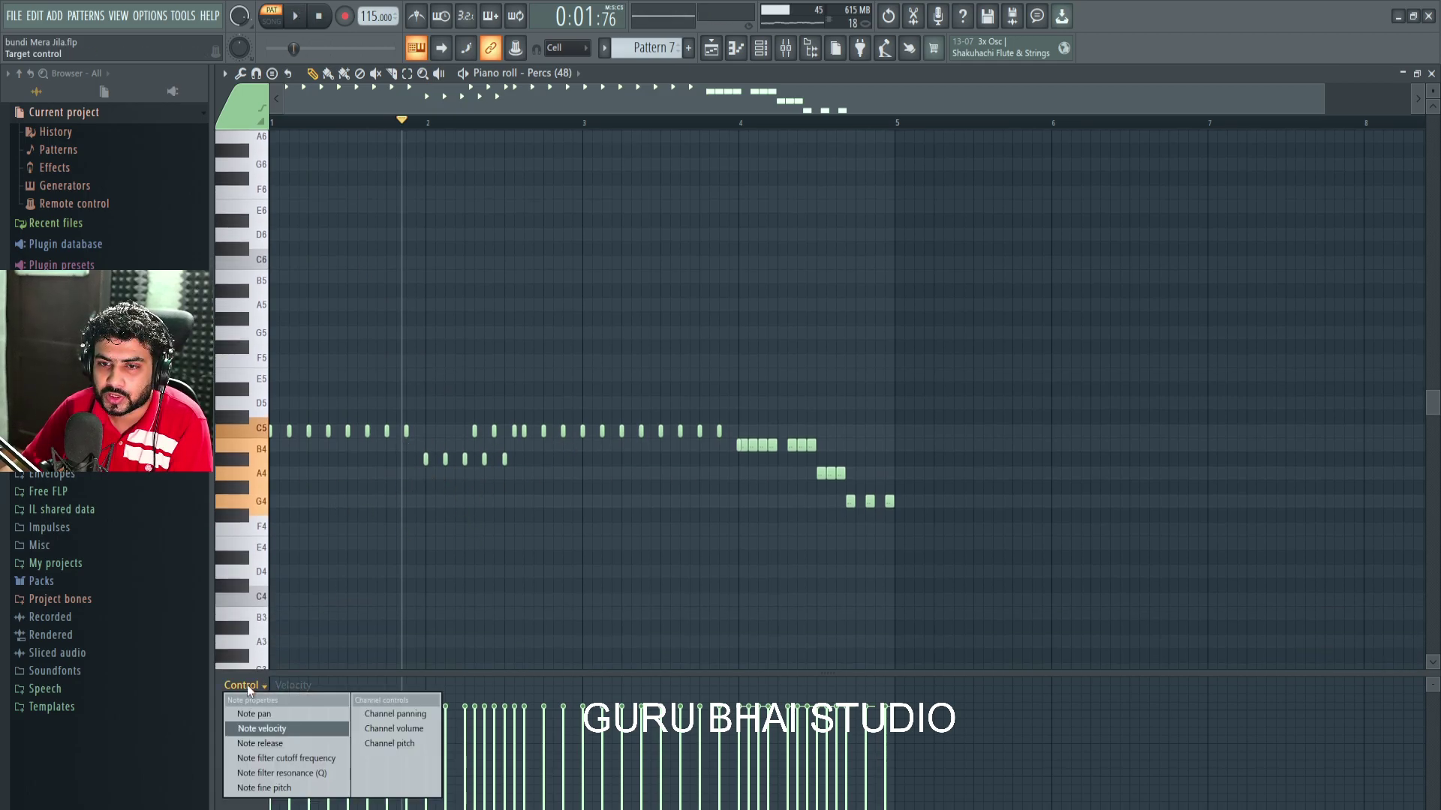
left_click(264, 713)
scroll(412, 584, "down", 2)
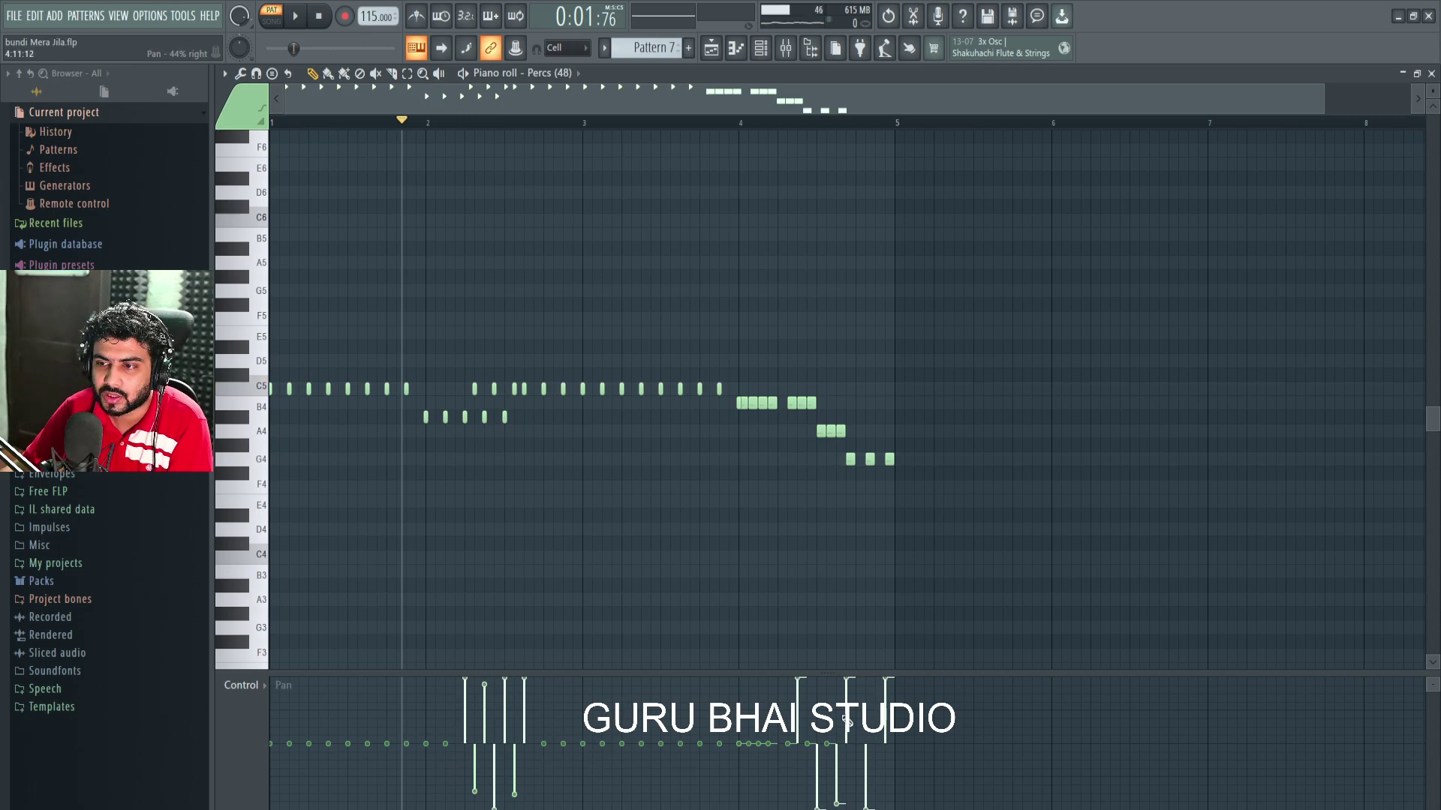
key("space")
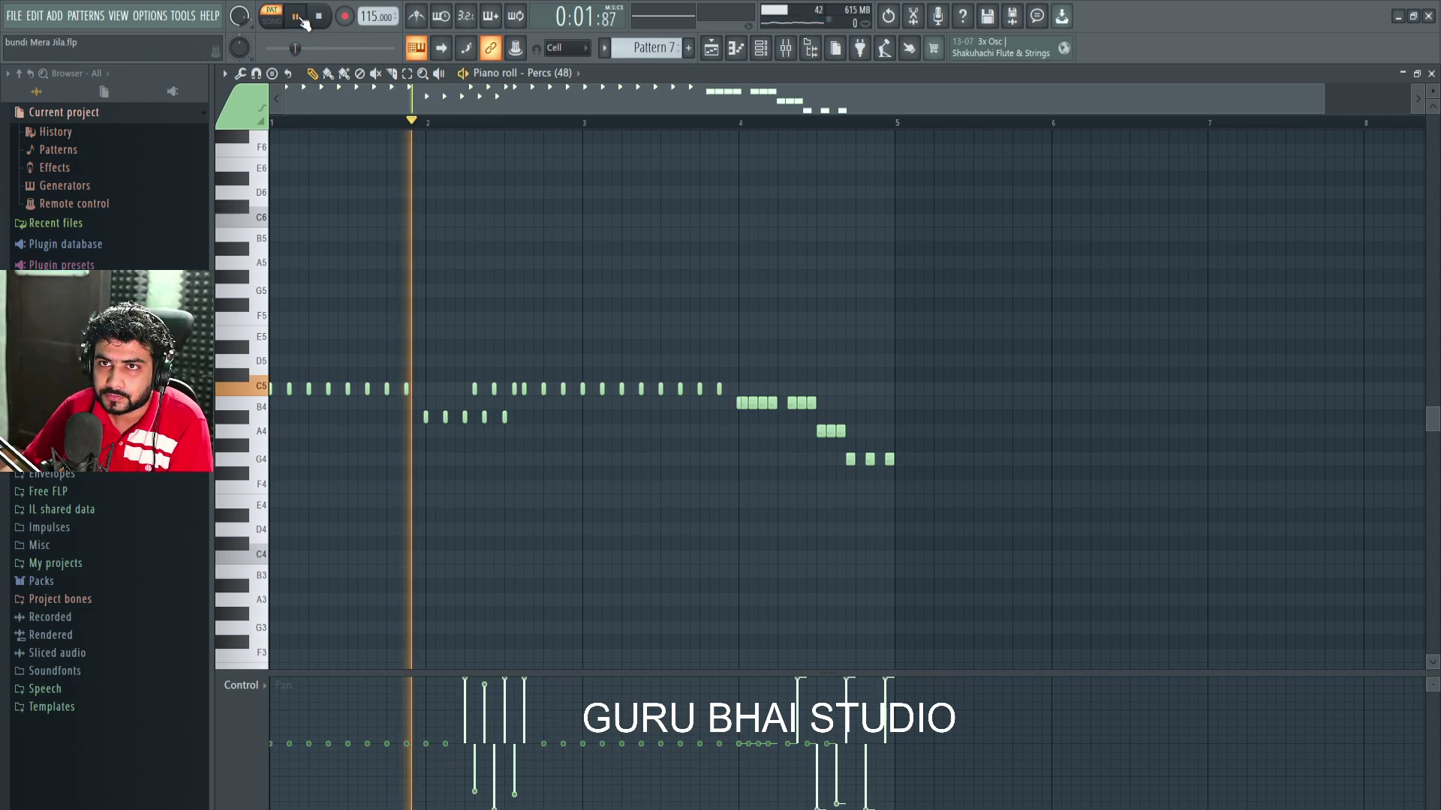
scroll(773, 129, "down", 1)
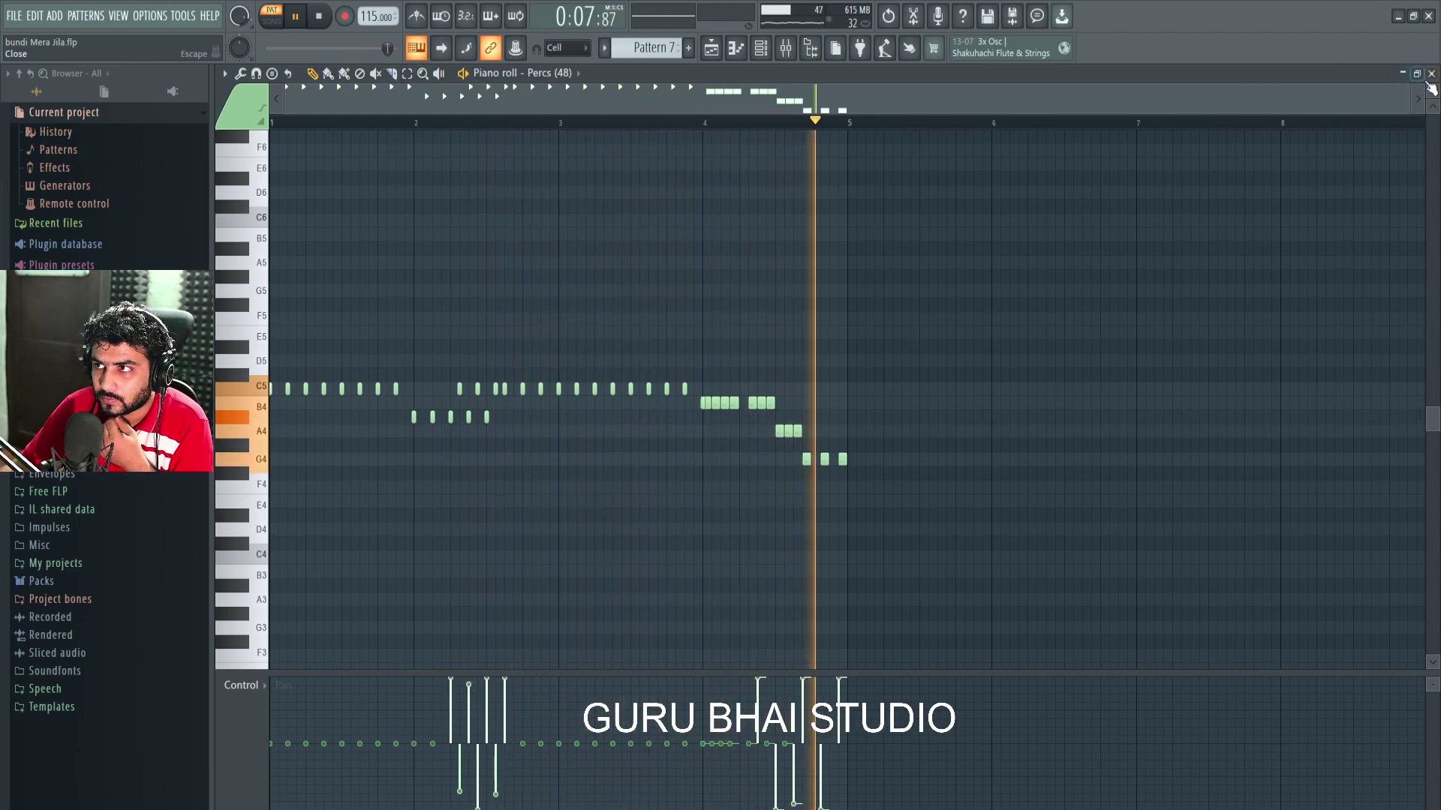
Step: Switch to Pattern 8, play its brass5 chords in the piano roll, and return to the channel rack with playback paused
left_click(711, 47)
scroll(650, 48, "down", 1)
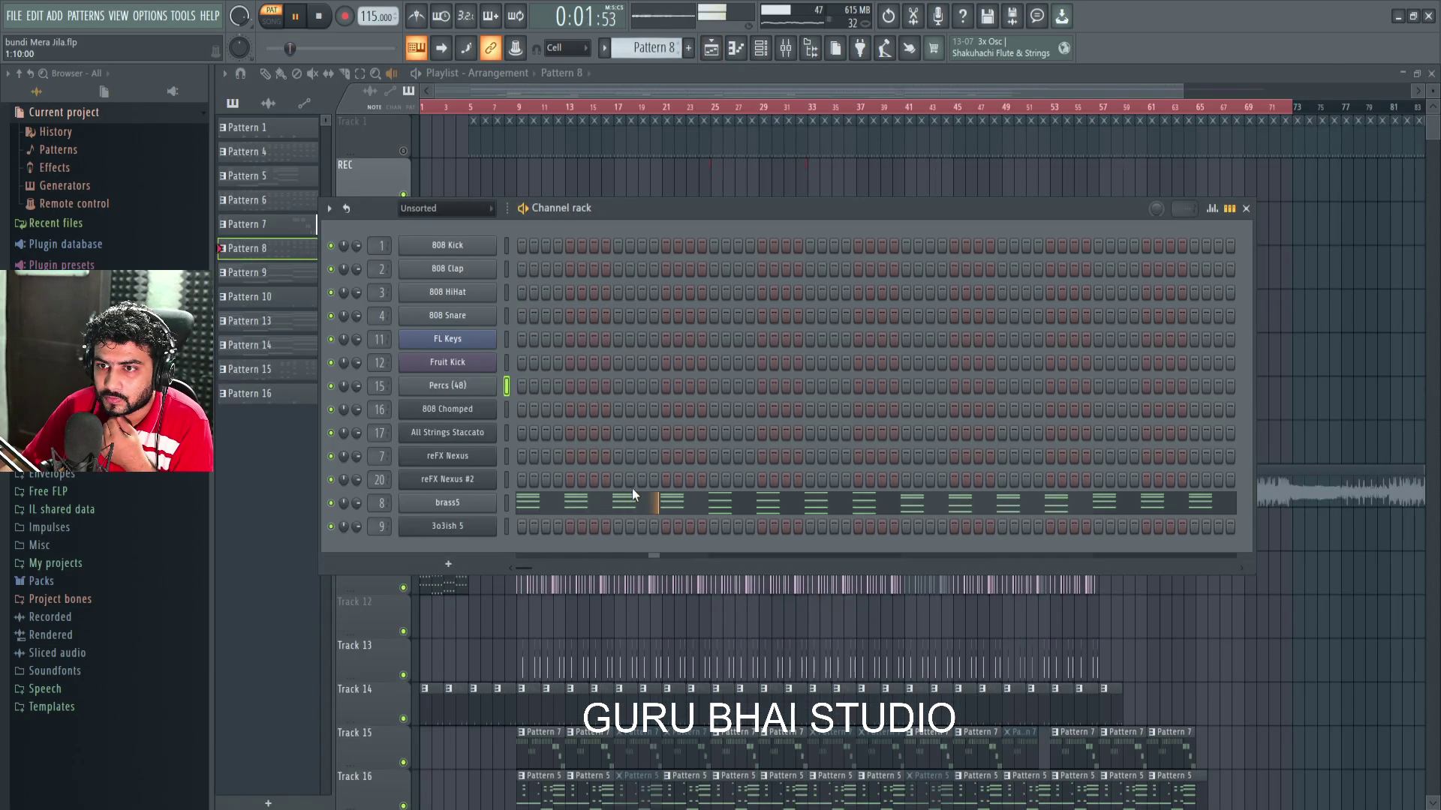
left_click(622, 504)
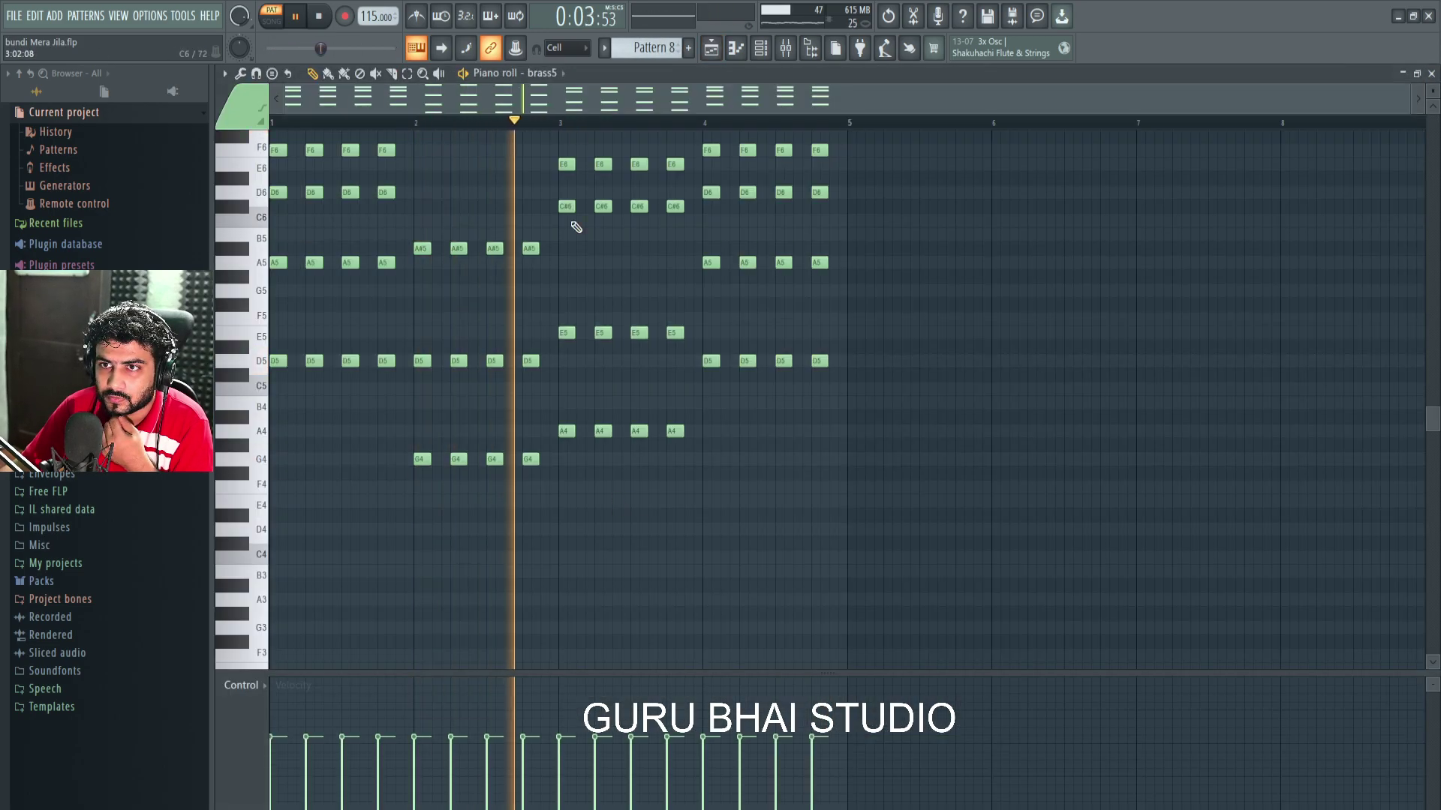
scroll(708, 474, "up", 5)
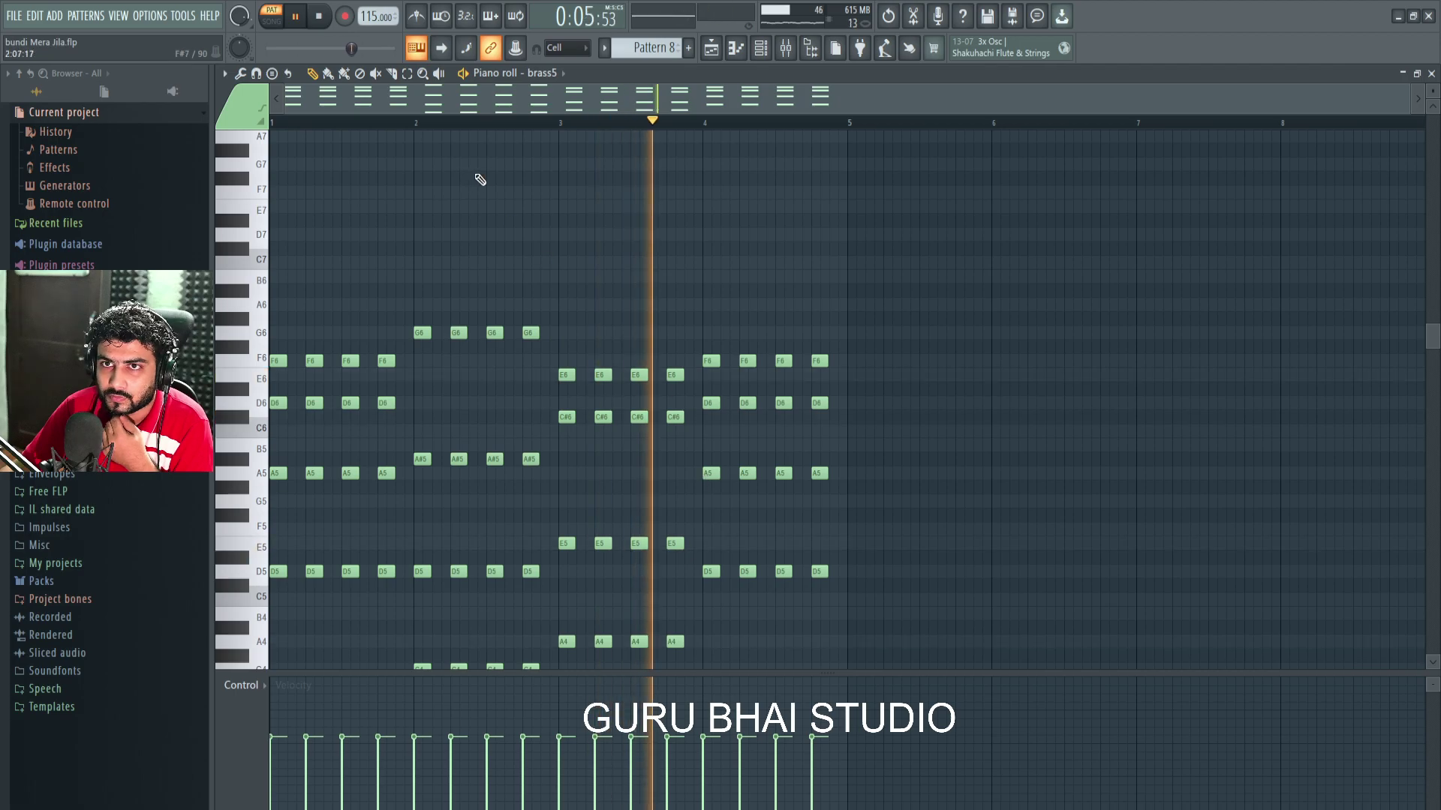
left_click(302, 20)
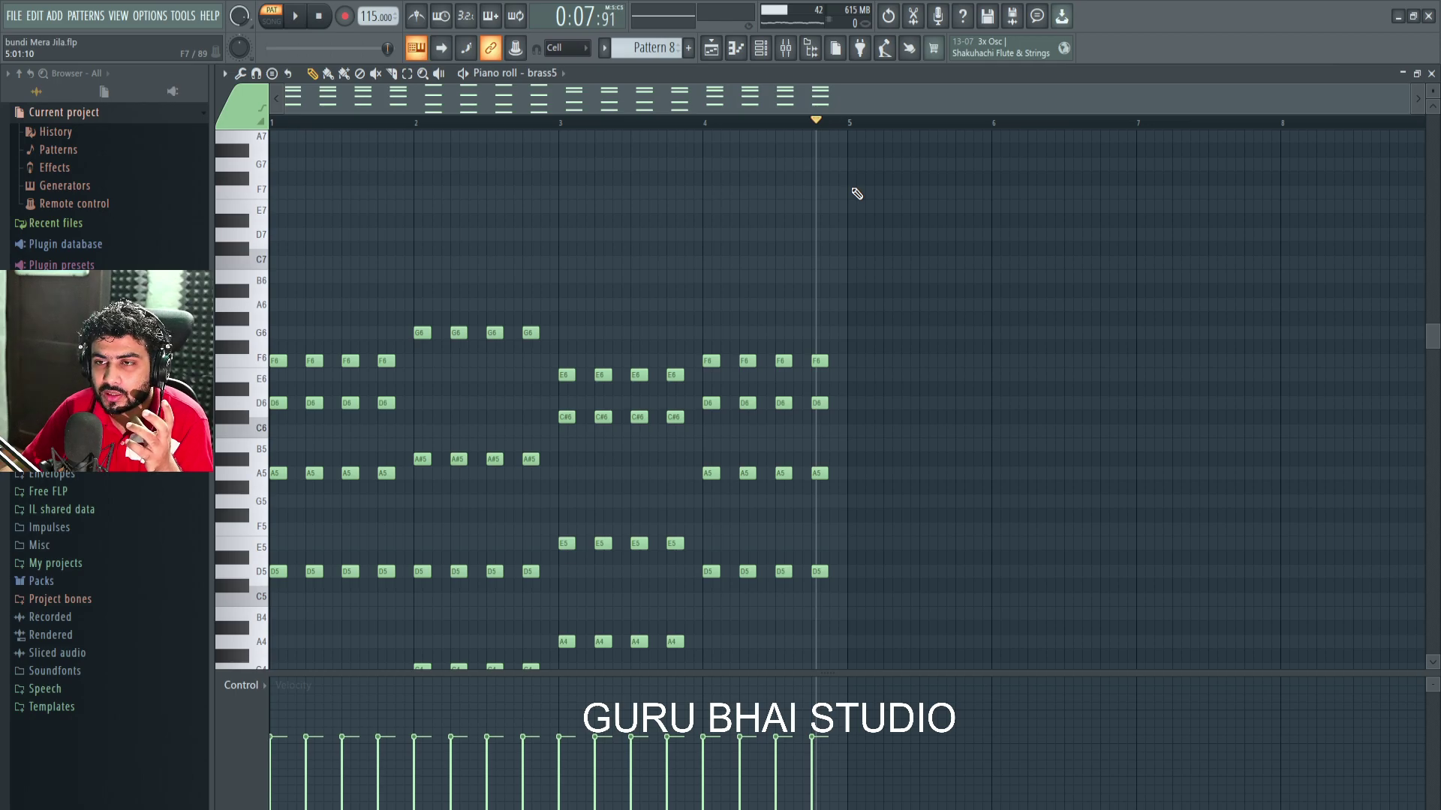
left_click(1432, 75)
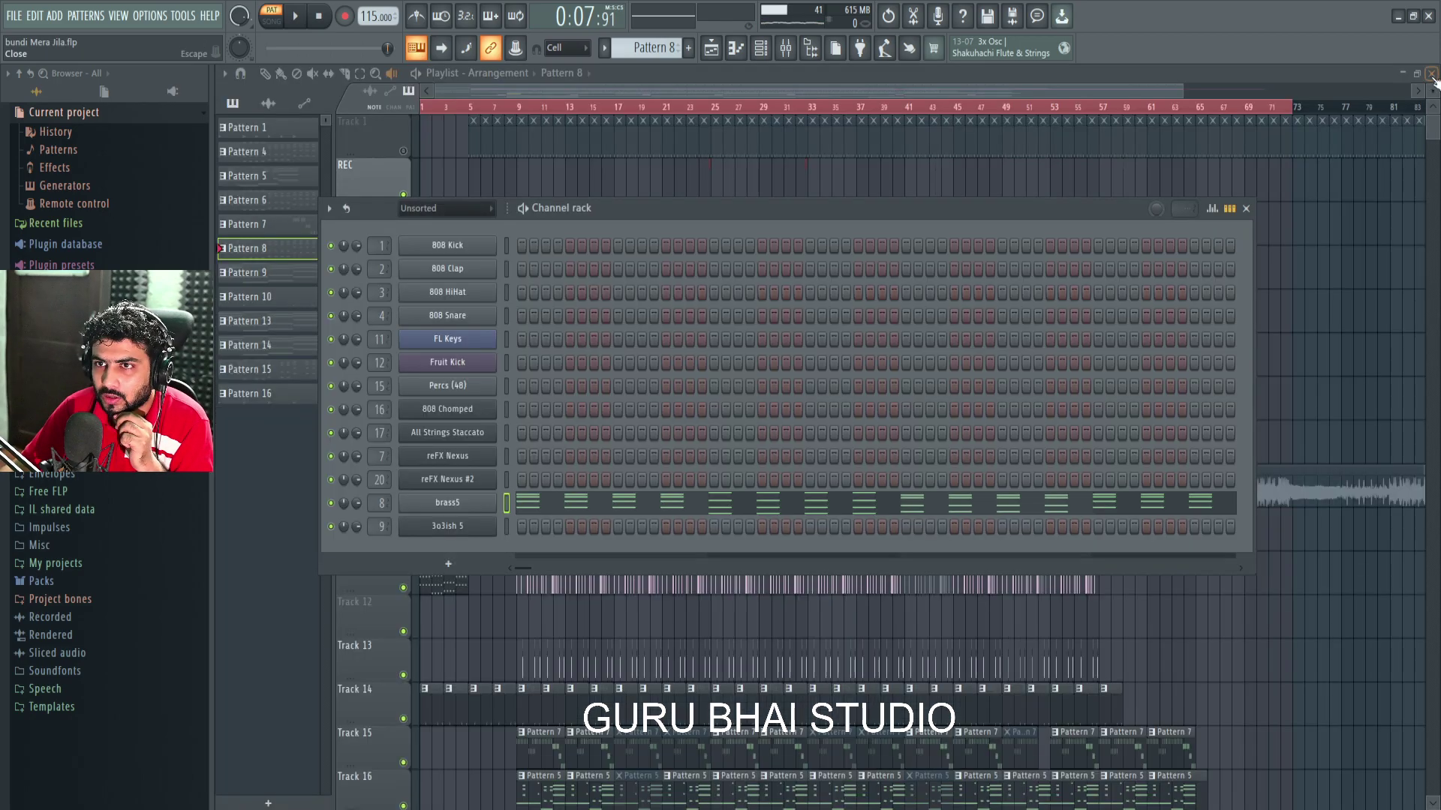
Step: Mute the second and fourth brass5 chords in bars 1 and 2 of Pattern 8, and play the thinned rhythm
left_click(745, 516)
key("space")
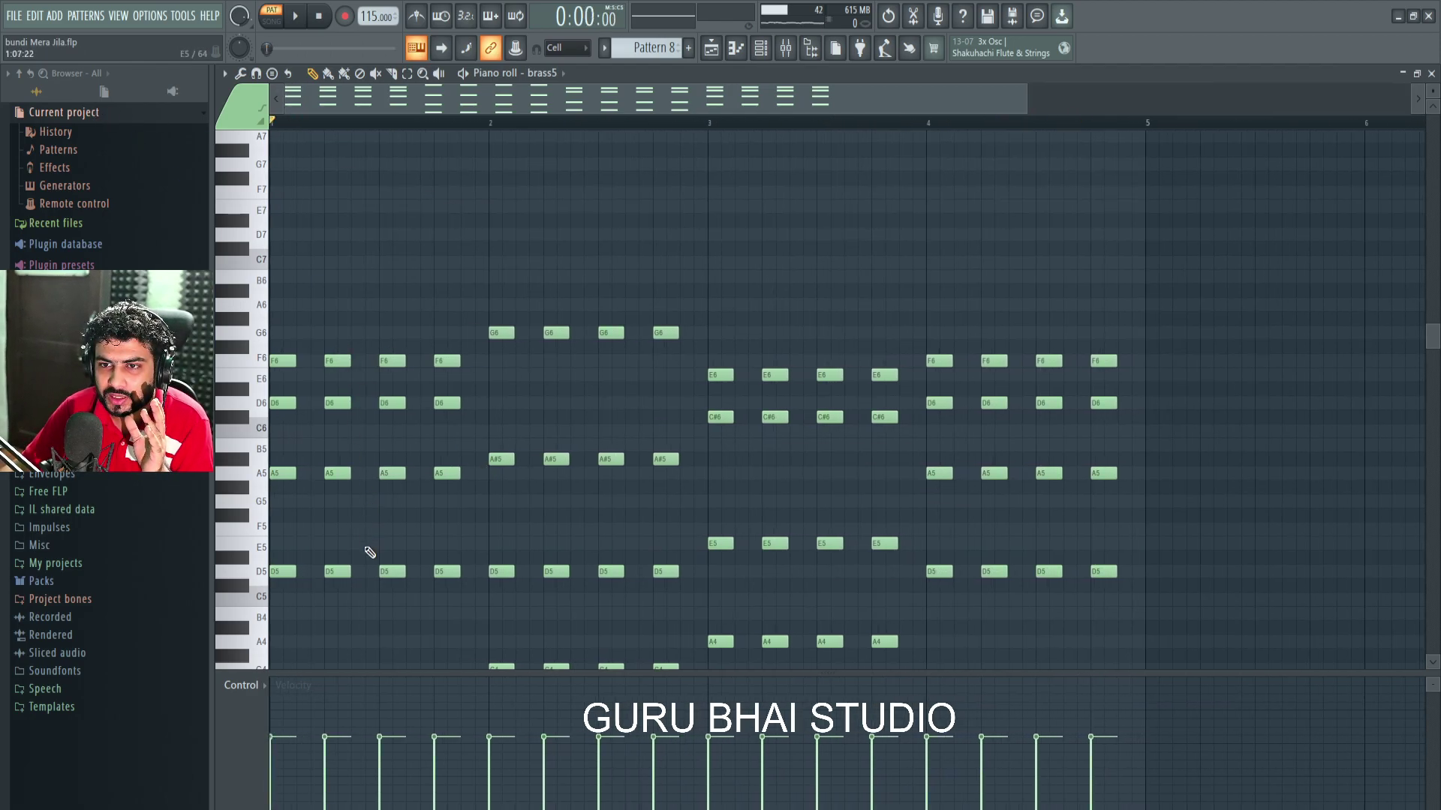
scroll(529, 309, "down", 3)
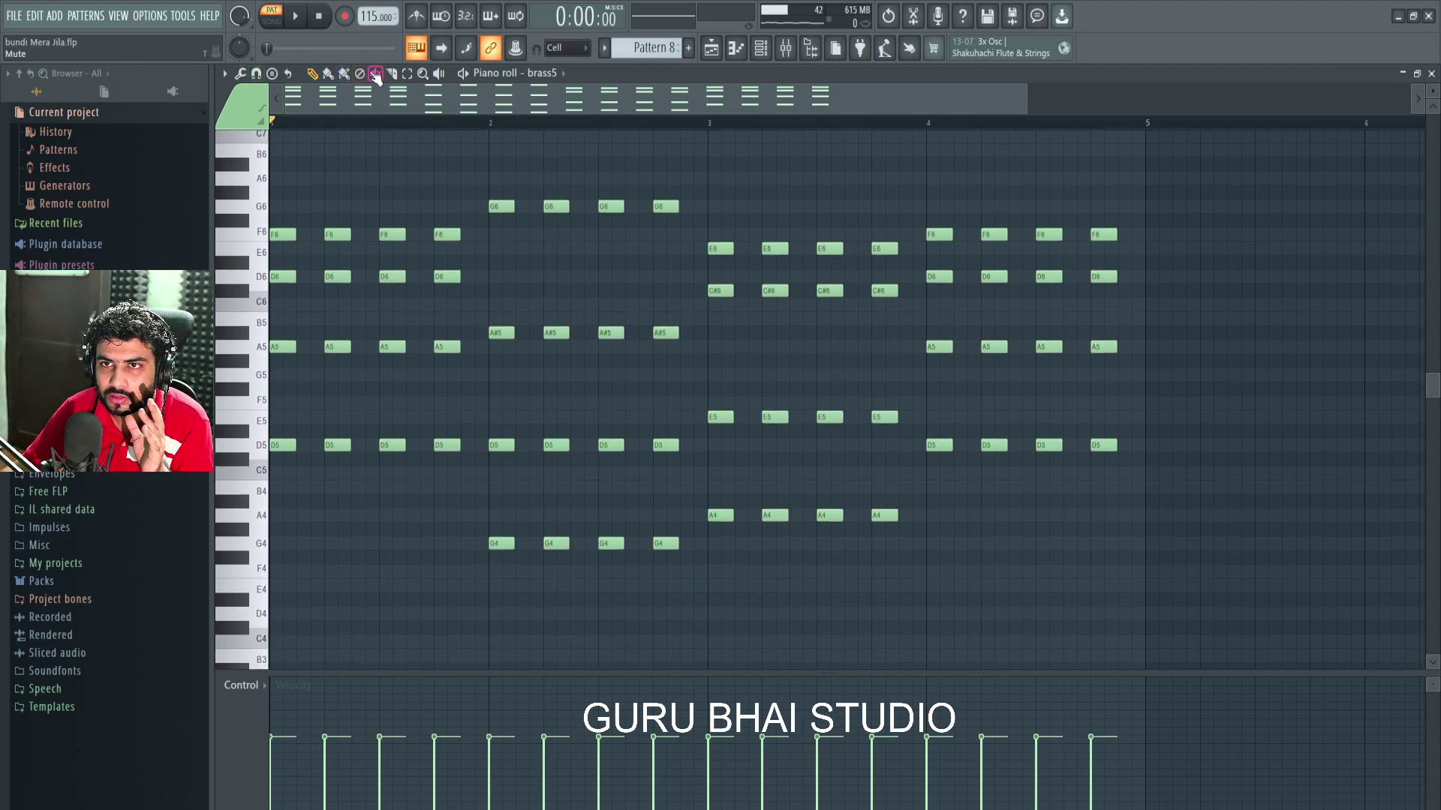
mouse_move(335, 207)
left_mouse_down()
mouse_move(333, 442)
mouse_move(336, 262)
mouse_move(366, 253)
left_mouse_up()
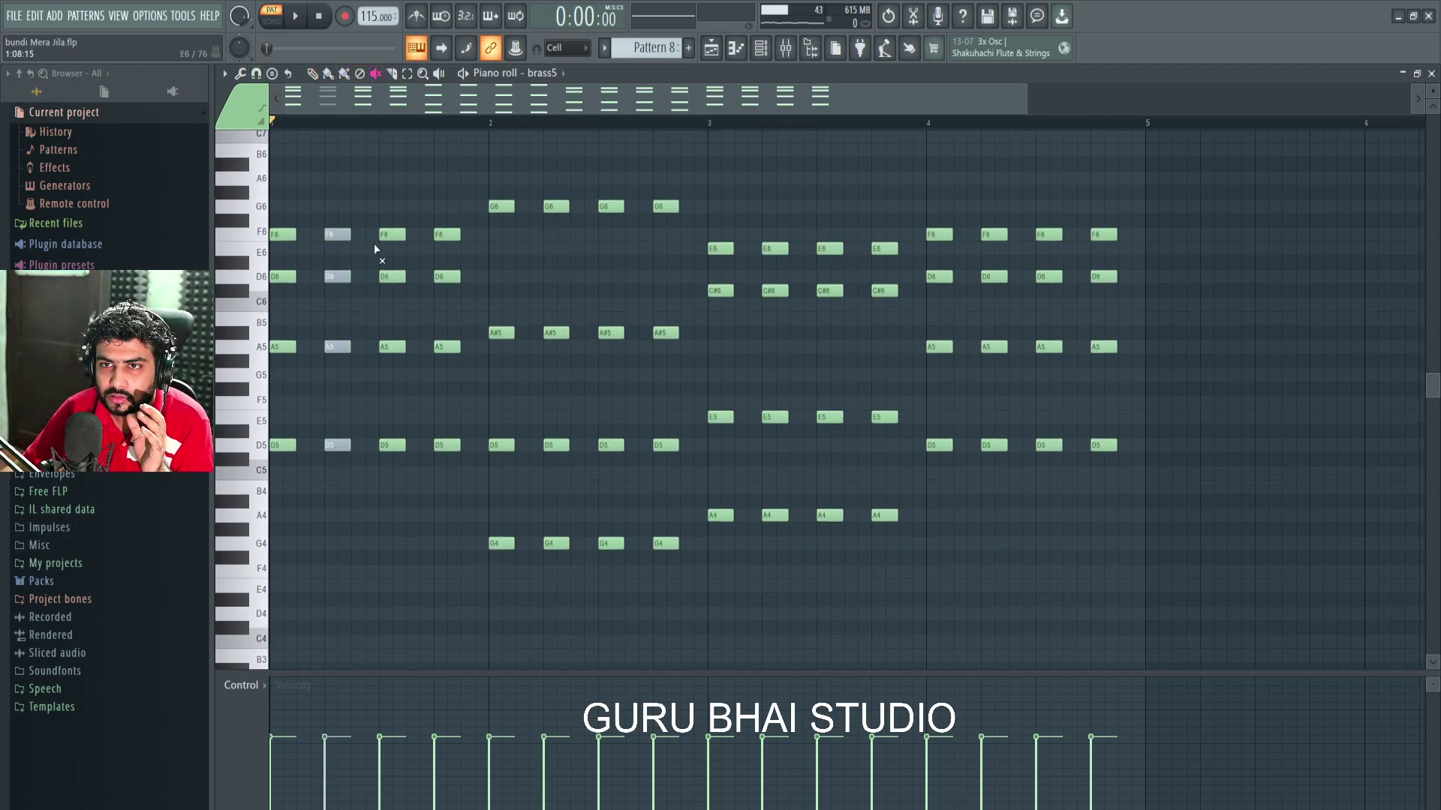
left_click_drag(438, 292, 439, 443)
mouse_move(550, 518)
left_mouse_down()
mouse_move(554, 193)
mouse_move(593, 196)
left_mouse_up()
left_click_drag(662, 244, 653, 488)
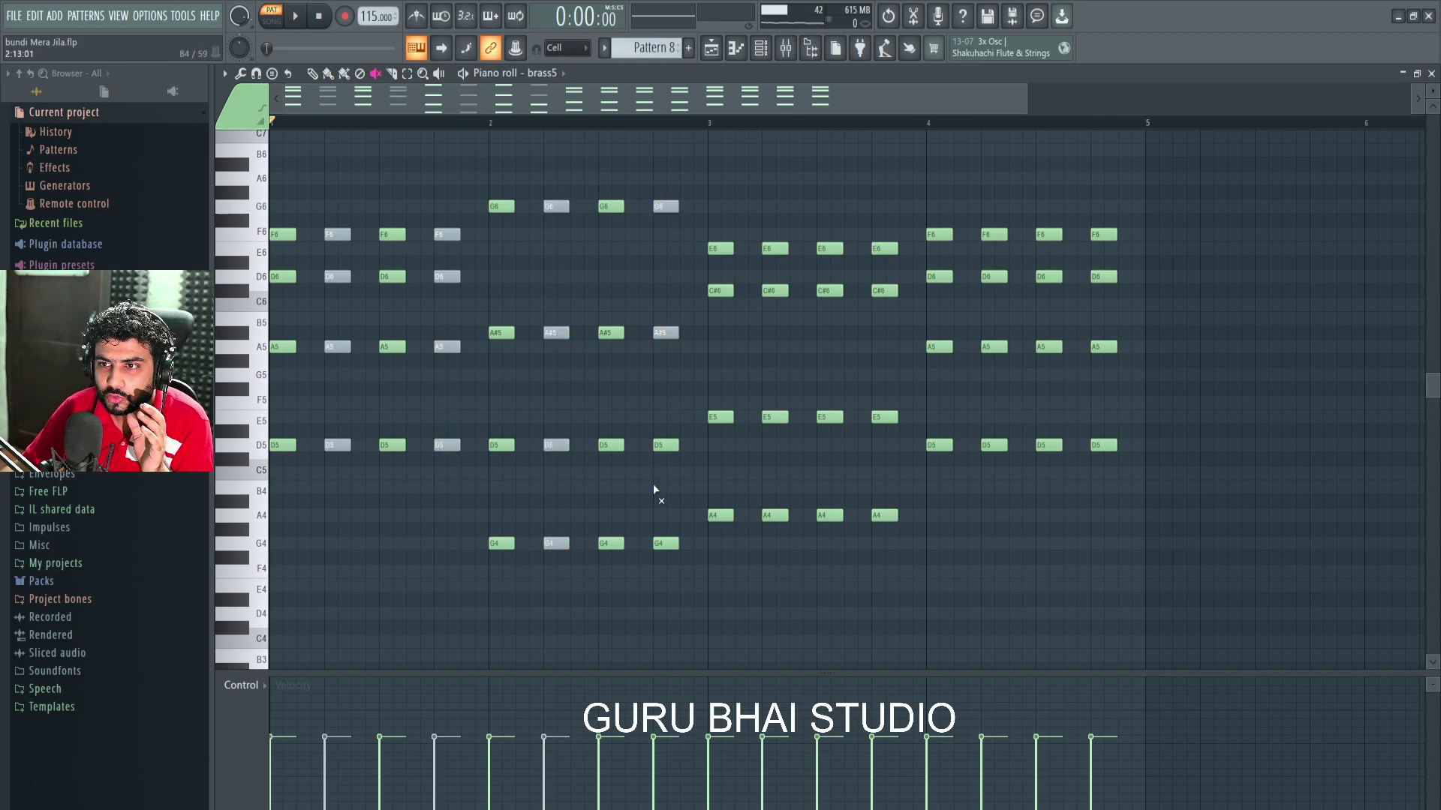
left_click(298, 20)
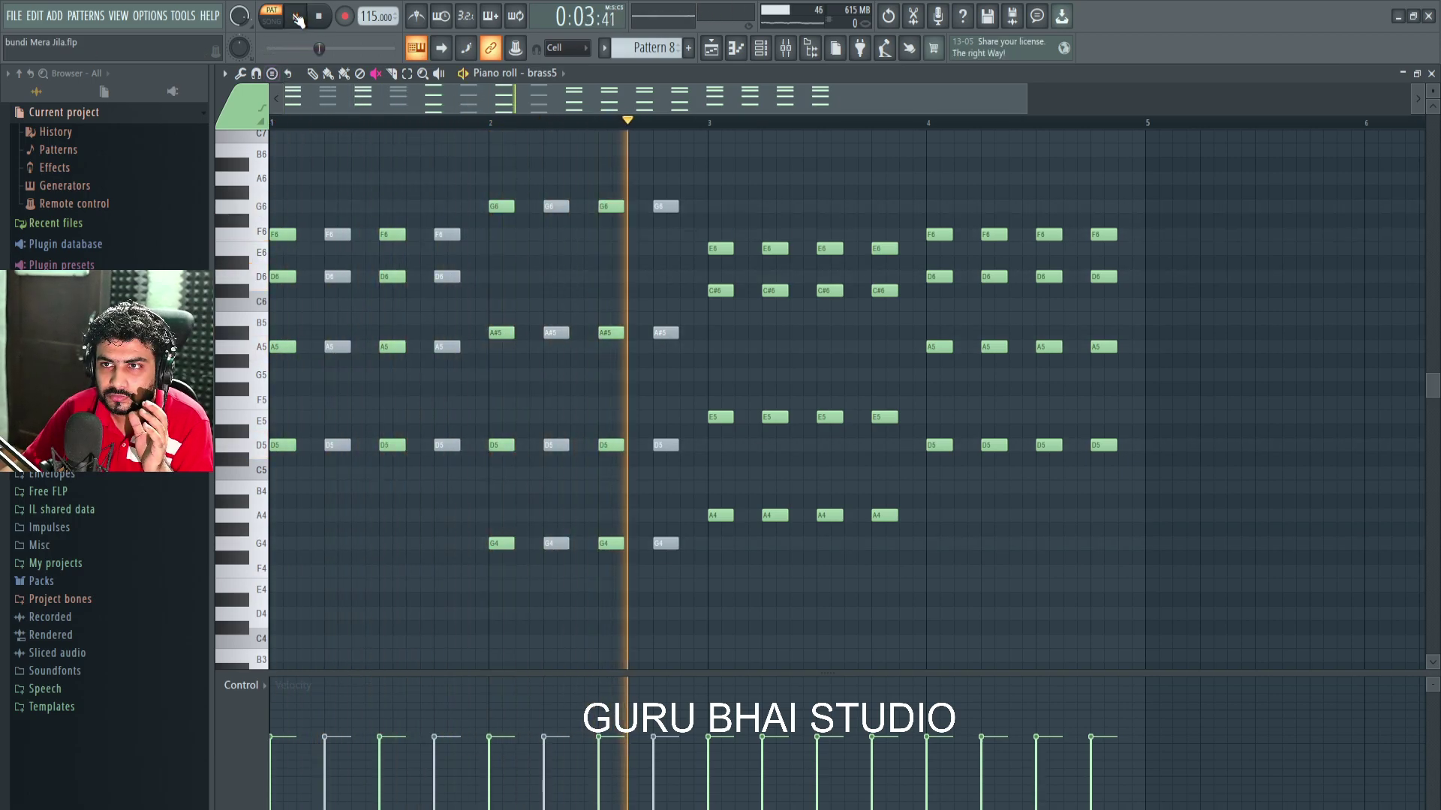
left_click(298, 20)
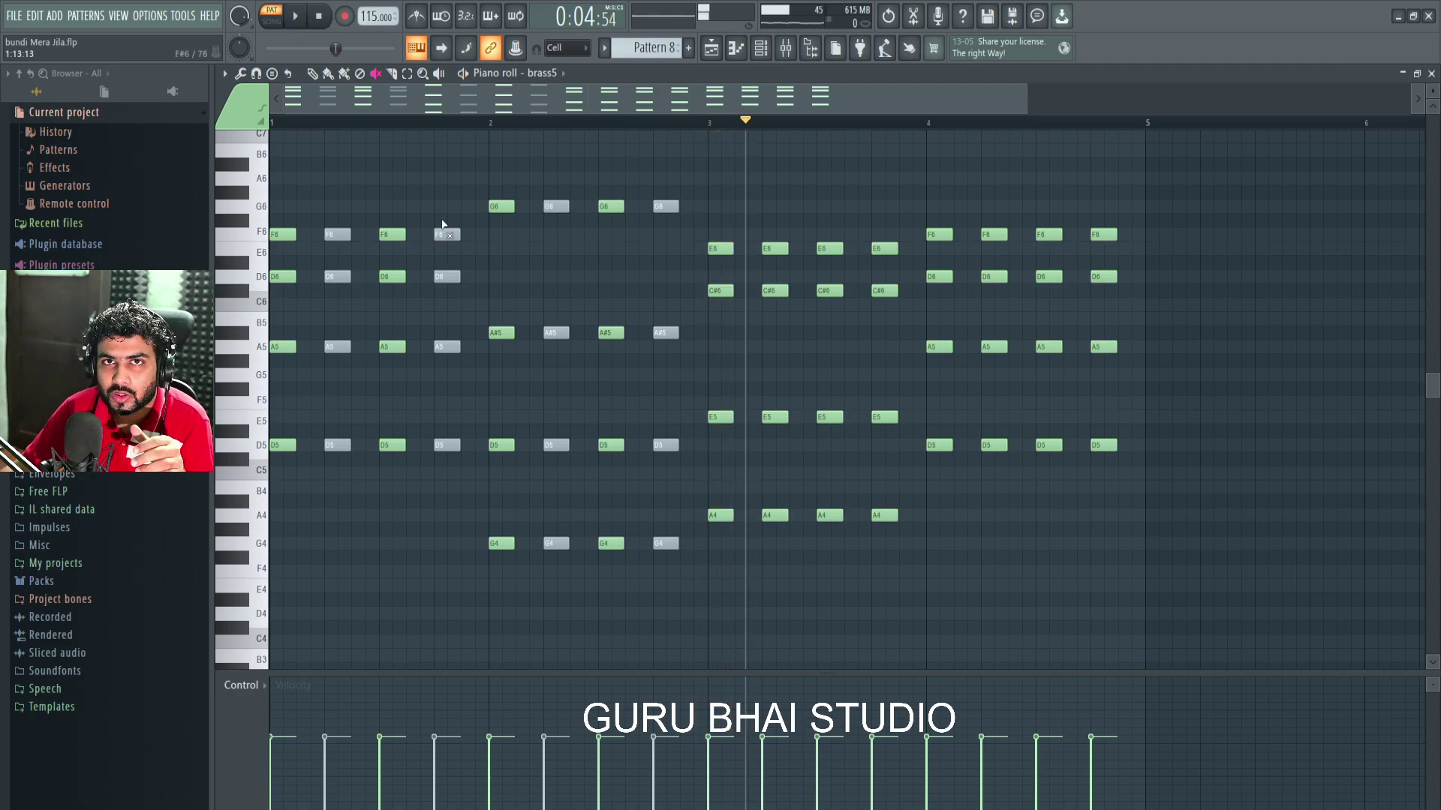
Step: Unmute the second and fourth brass5 chords in bars 1 and 2, and return to the channel rack
left_click_drag(354, 216, 342, 415)
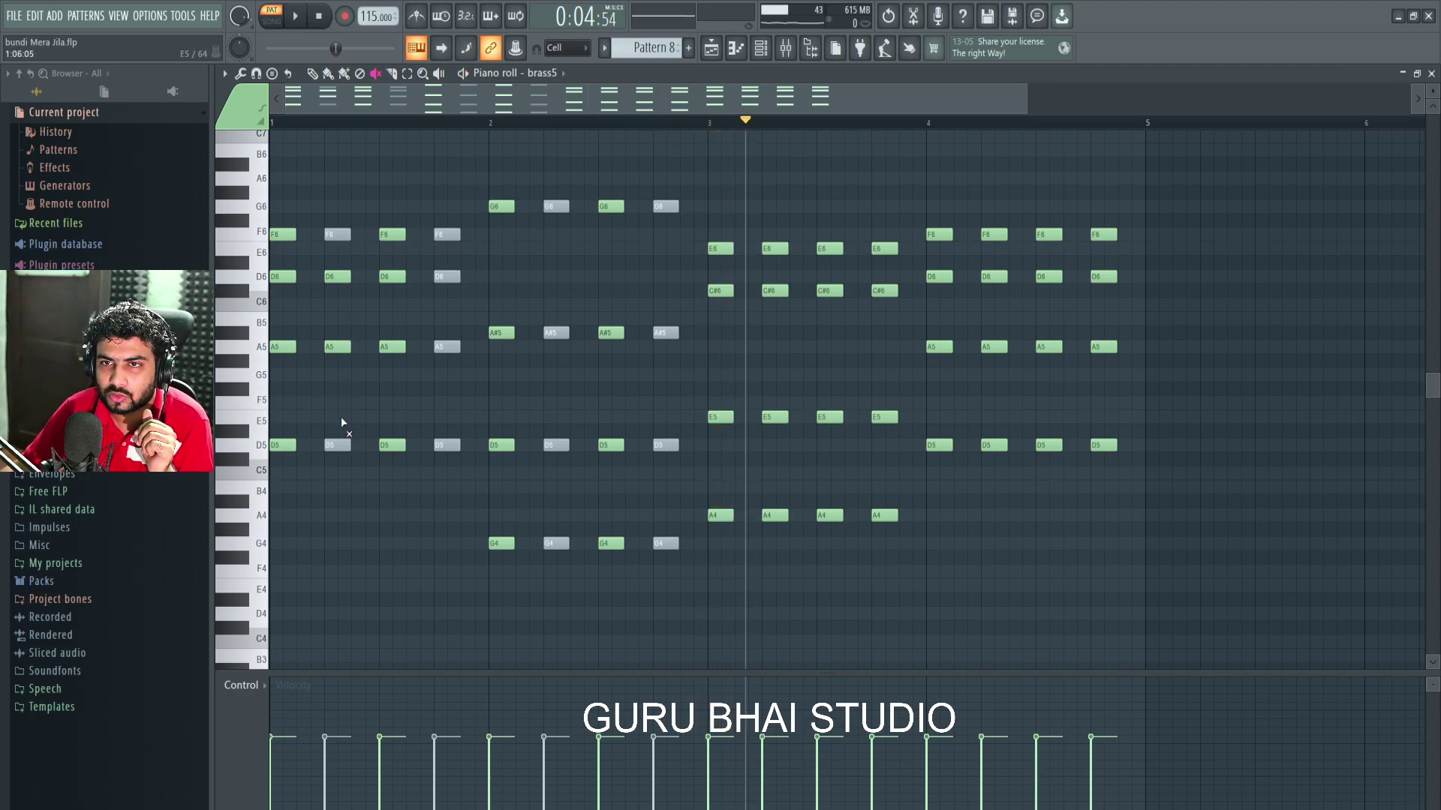
mouse_move(425, 225)
left_mouse_down()
mouse_move(448, 254)
mouse_move(447, 356)
left_mouse_up()
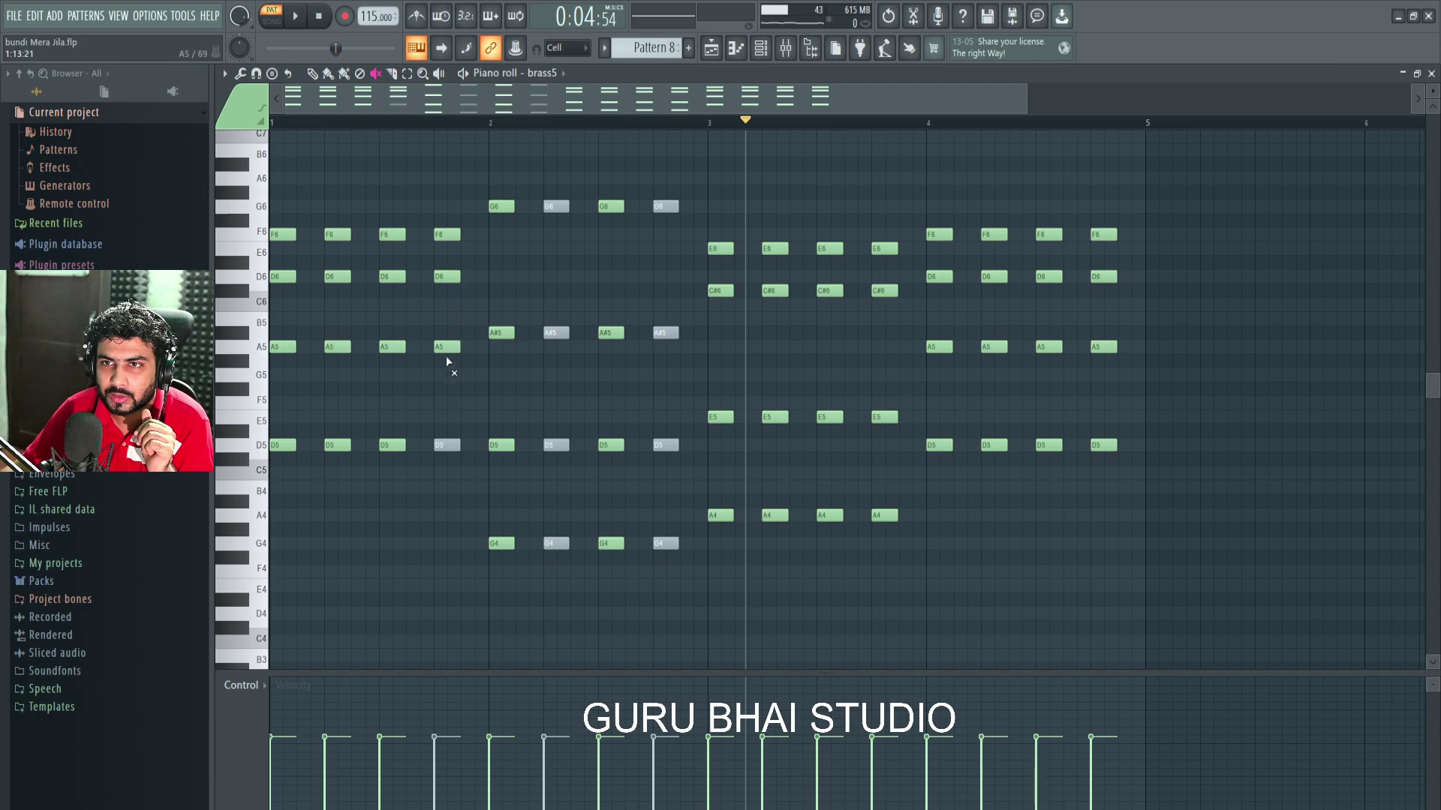
mouse_move(555, 215)
left_mouse_down()
mouse_move(544, 387)
mouse_move(565, 555)
left_mouse_up()
left_click(663, 208)
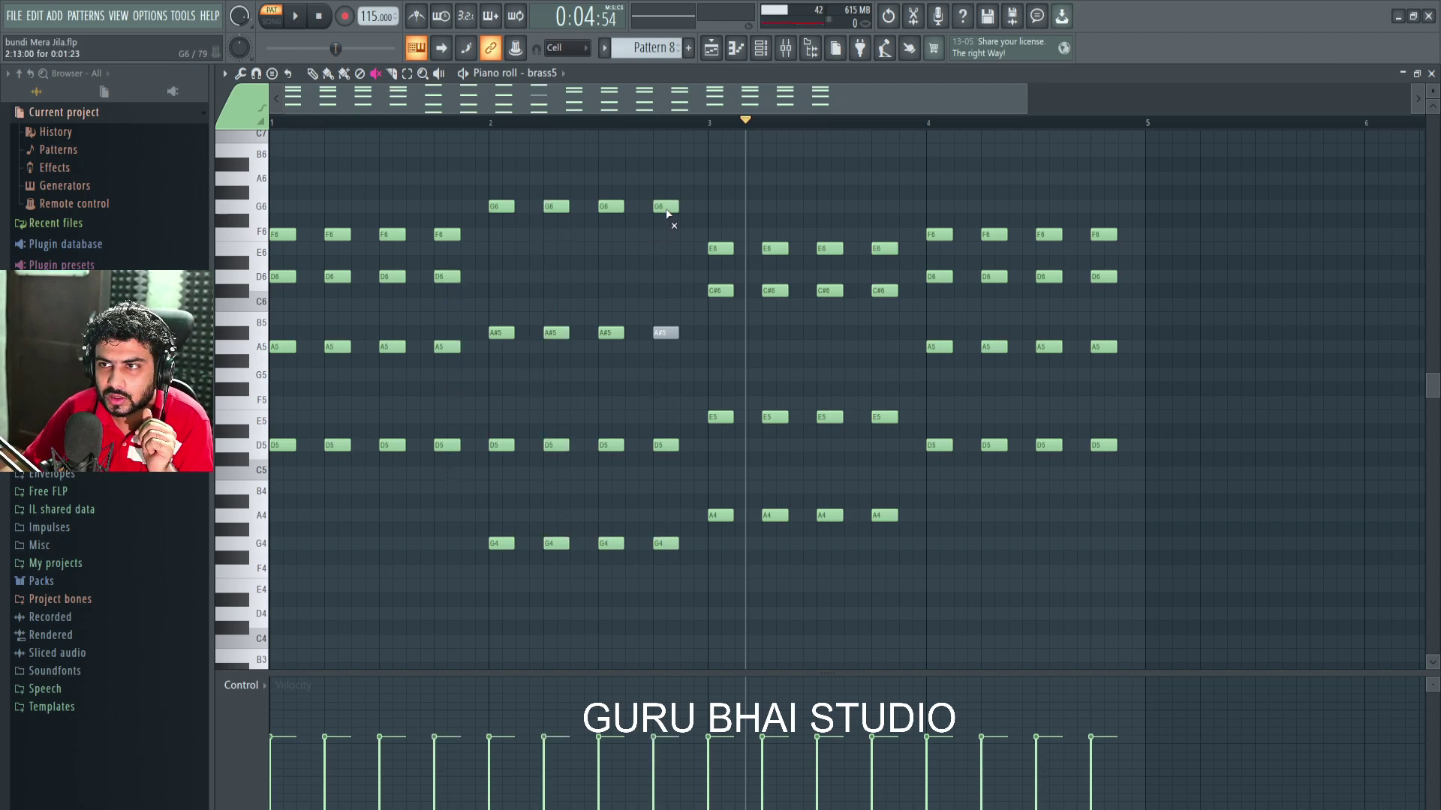
left_click(1419, 78)
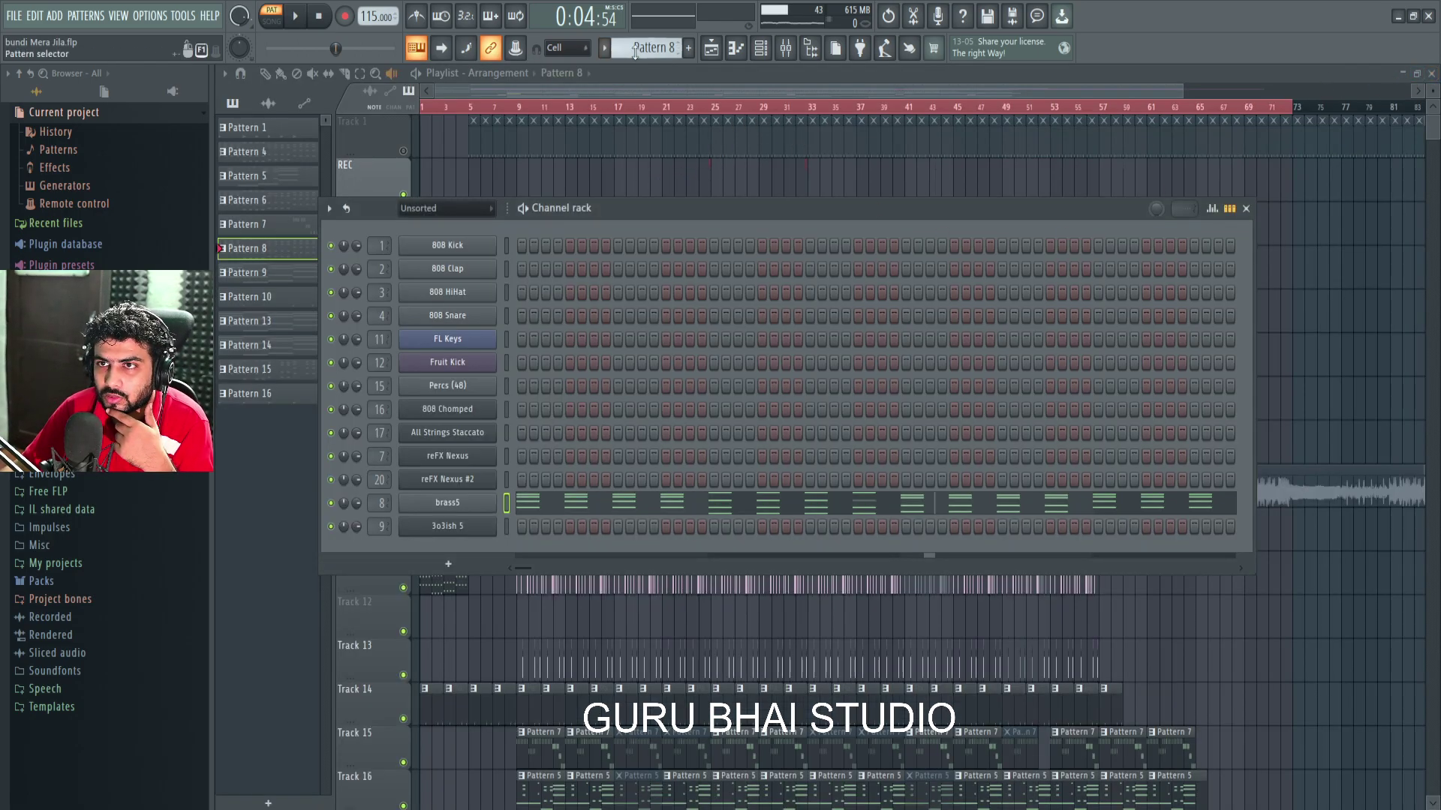
Step: Switch to Pattern 9 and play its reFX Nexus chords in the piano roll, pausing to look over the four bars
scroll(642, 47, "down", 1)
key("space")
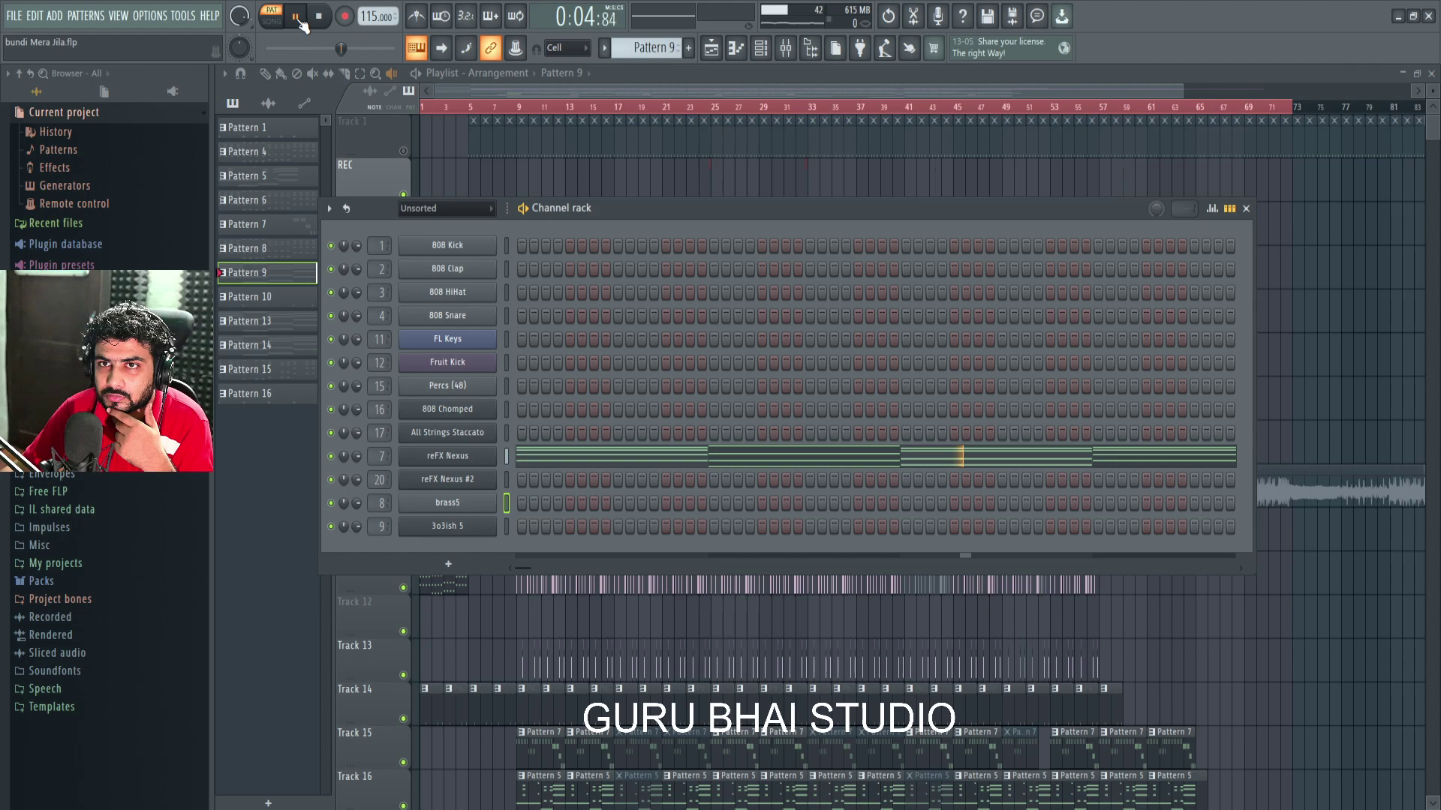
left_click(606, 465)
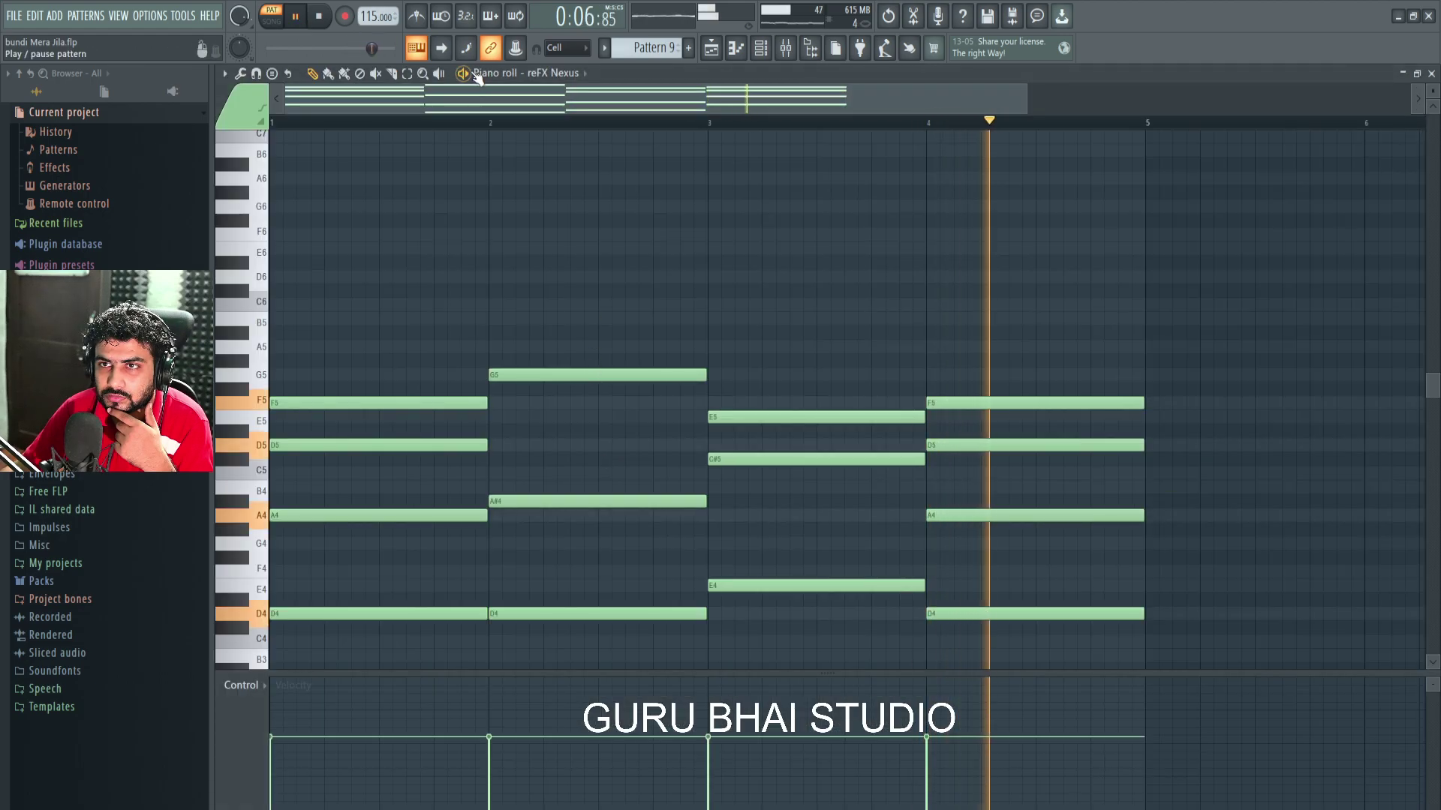
scroll(724, 360, "down", 3)
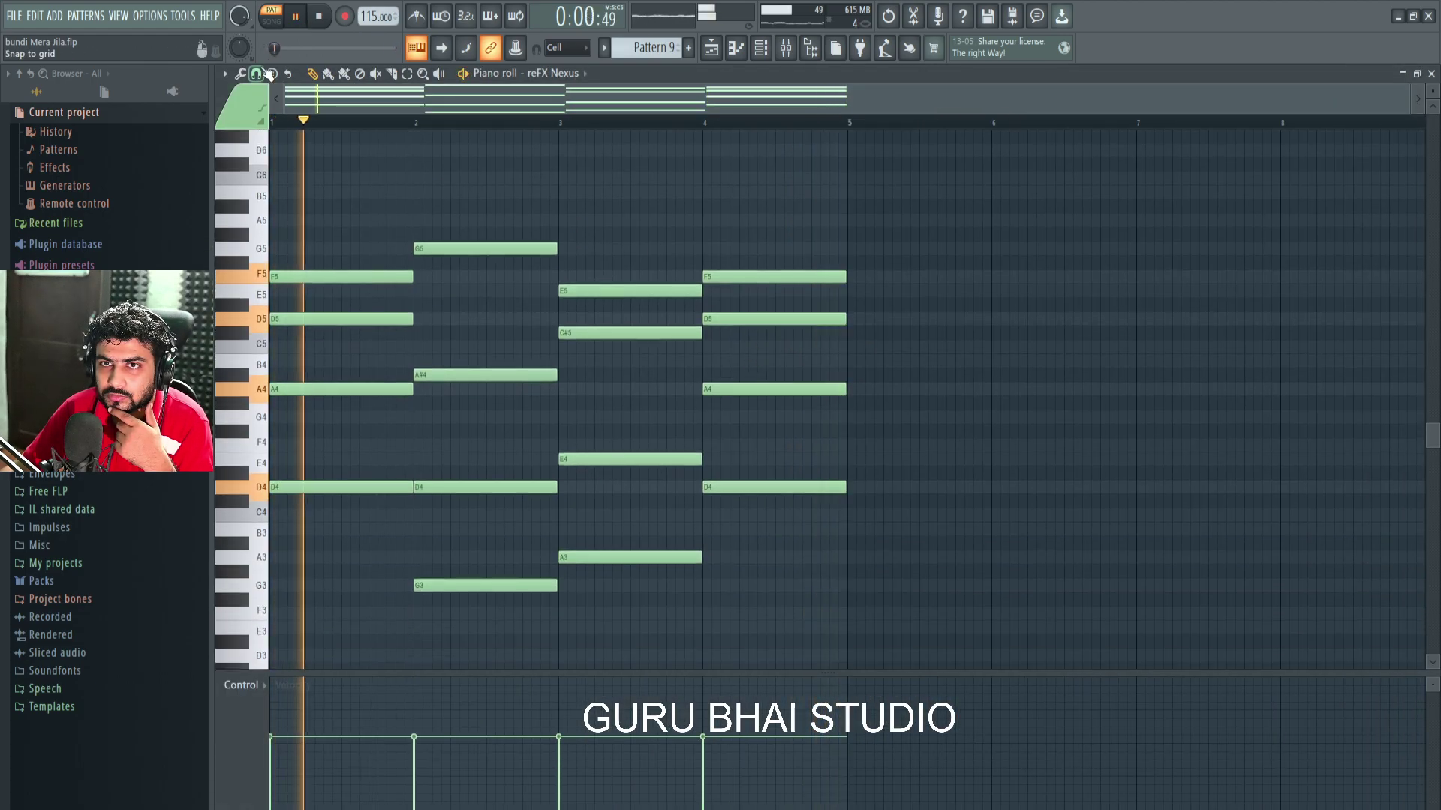
left_click(304, 16)
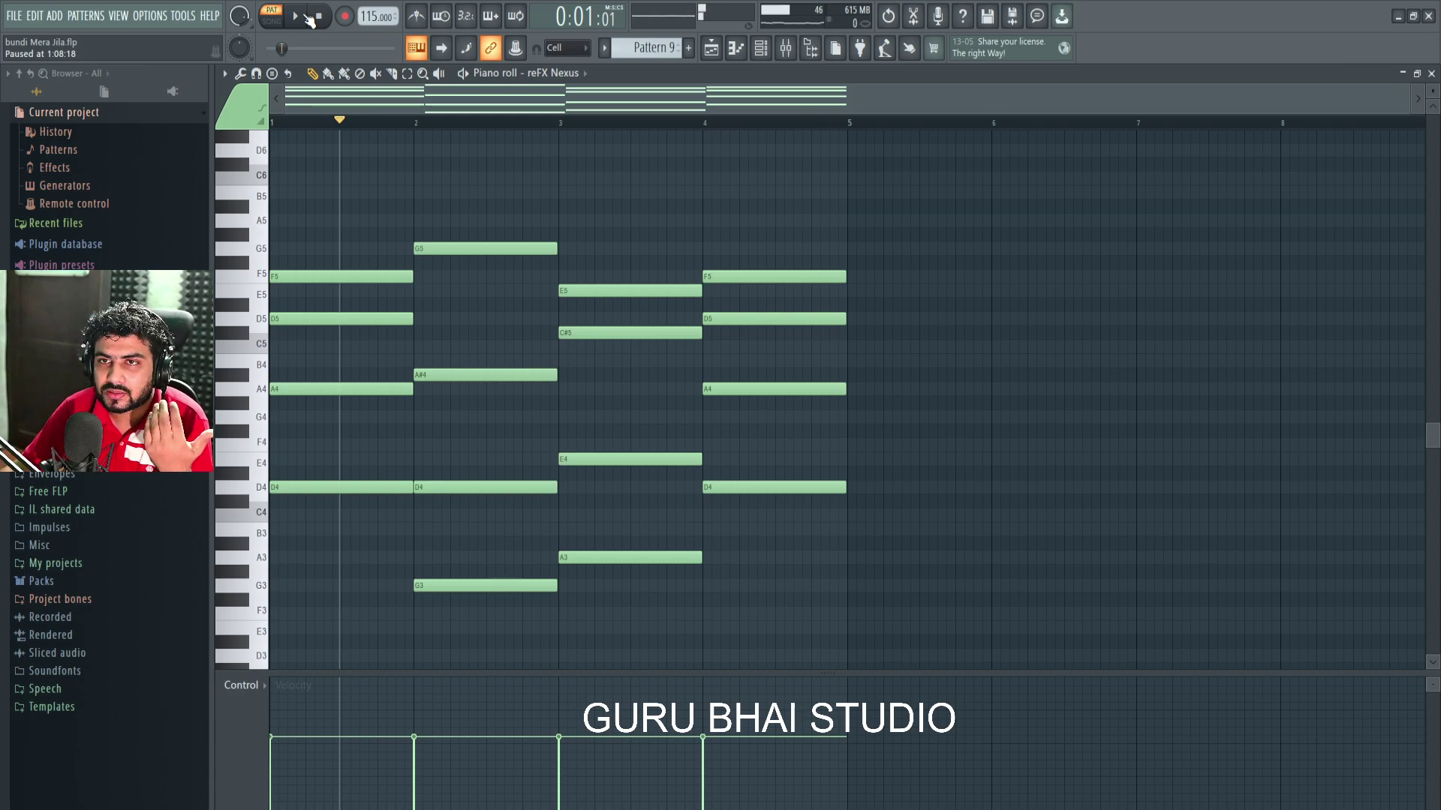
left_click(305, 16)
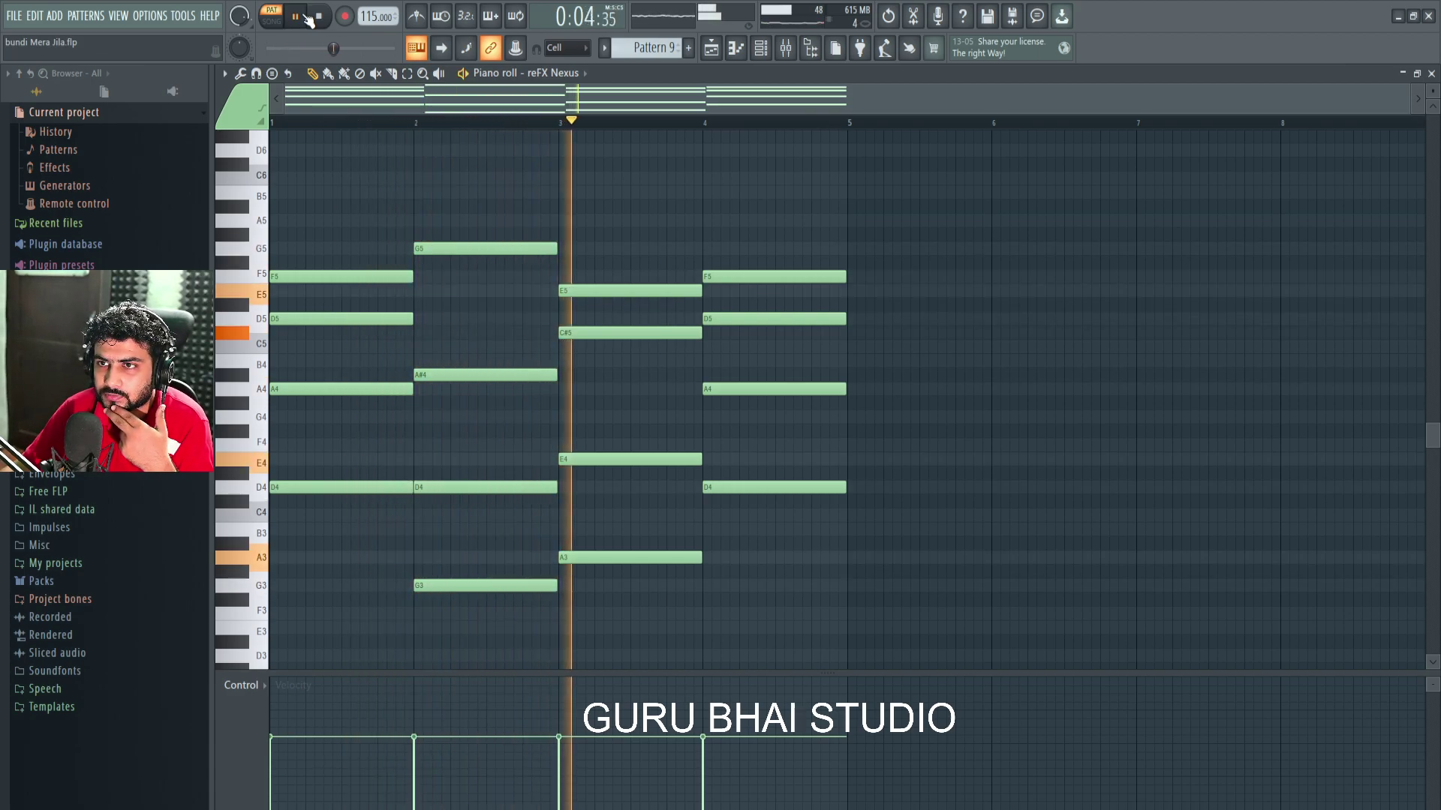
left_click(305, 17)
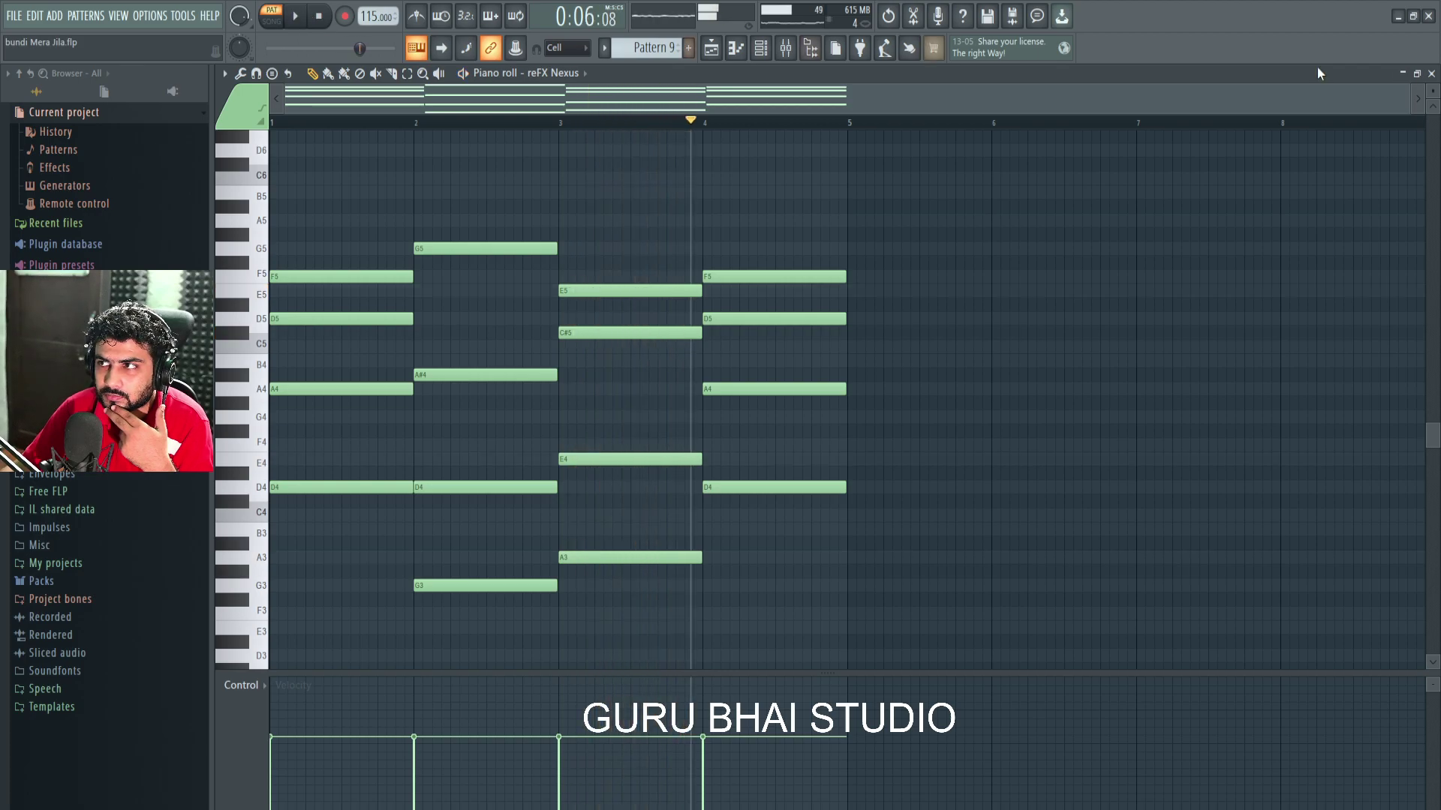
left_click(1432, 74)
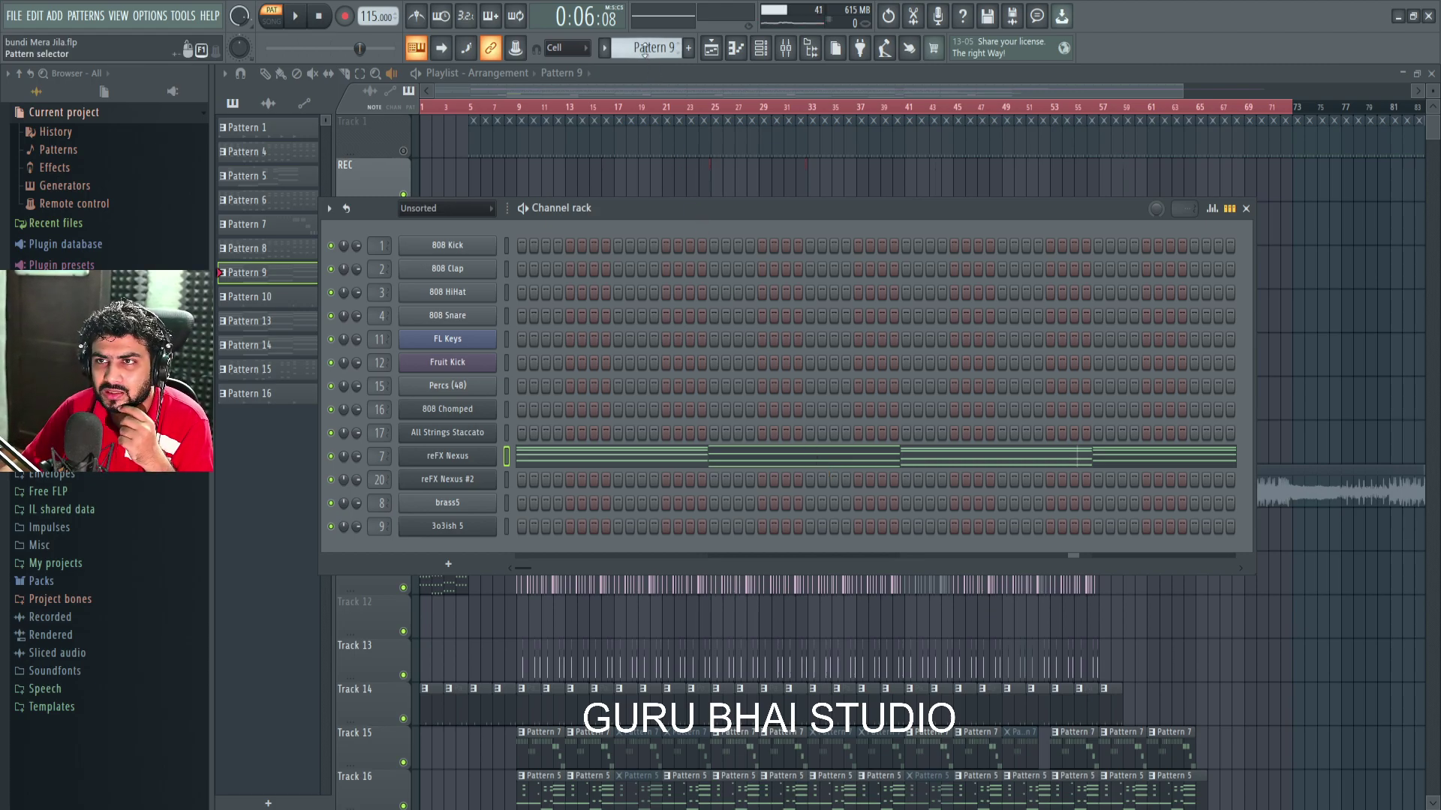
Step: Play the 808 Clap hits of Pattern 10, and play Pattern 13's 3o3ish 5 chords in the piano roll
scroll(644, 47, "down", 1)
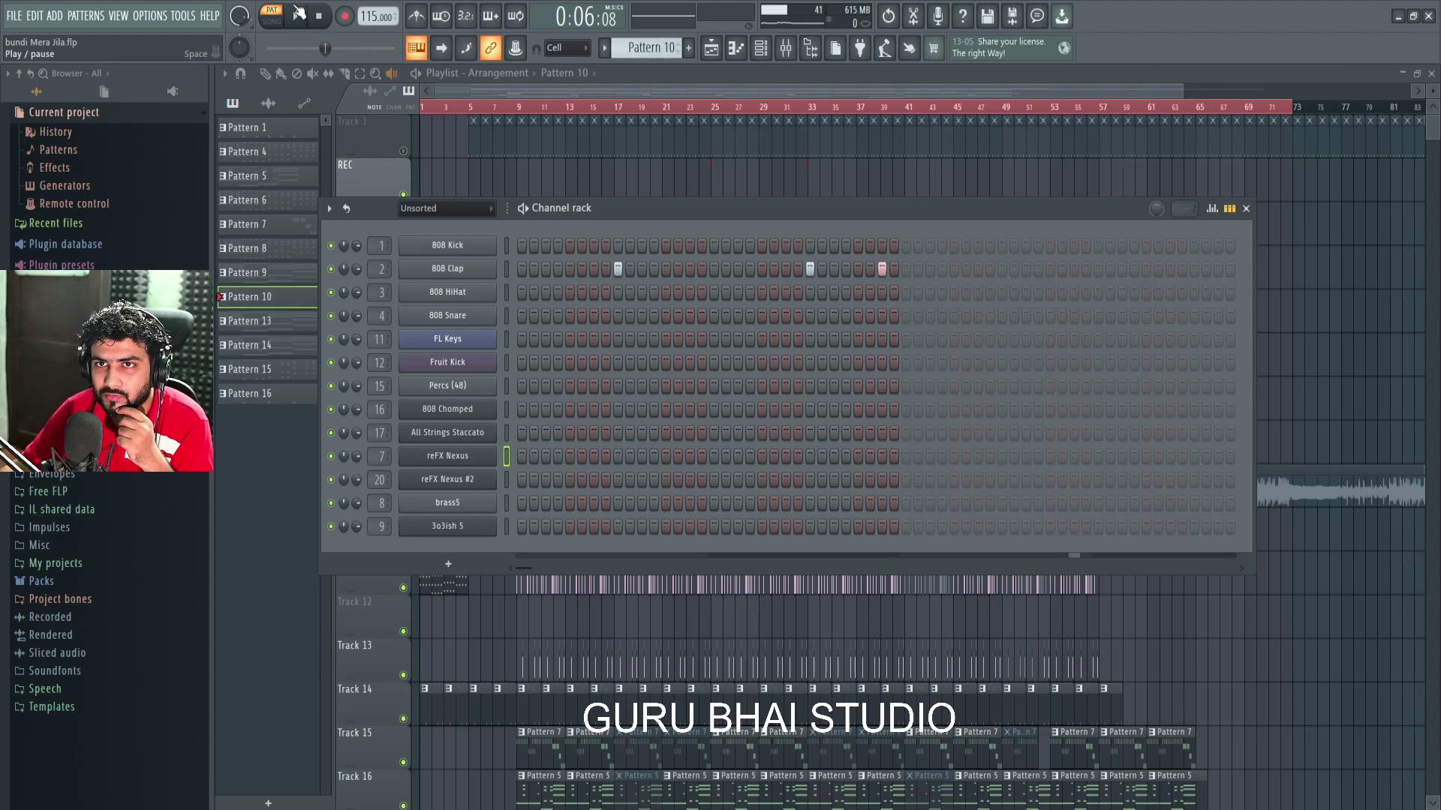
left_click(298, 16)
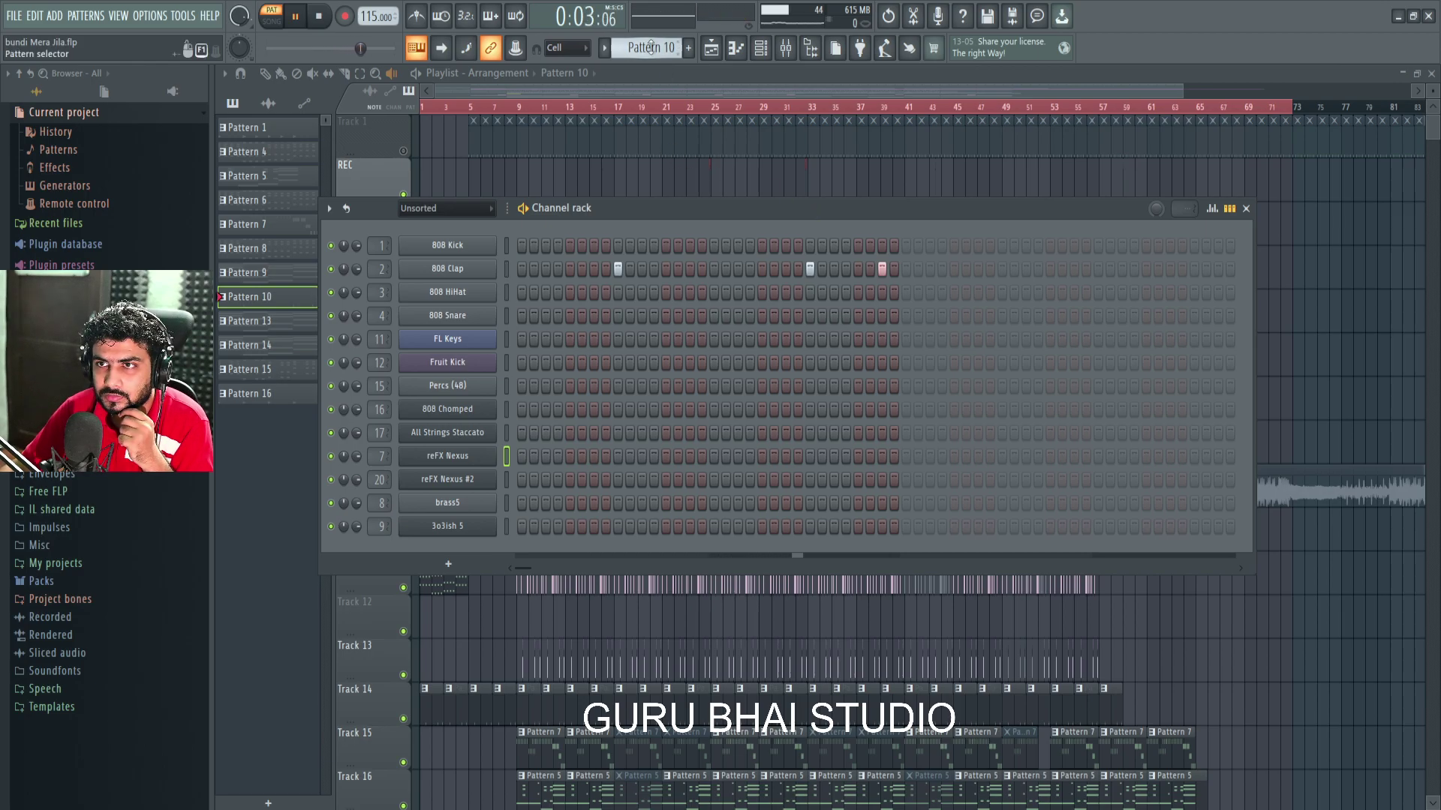
scroll(647, 45, "up", 1)
scroll(646, 45, "up", 1)
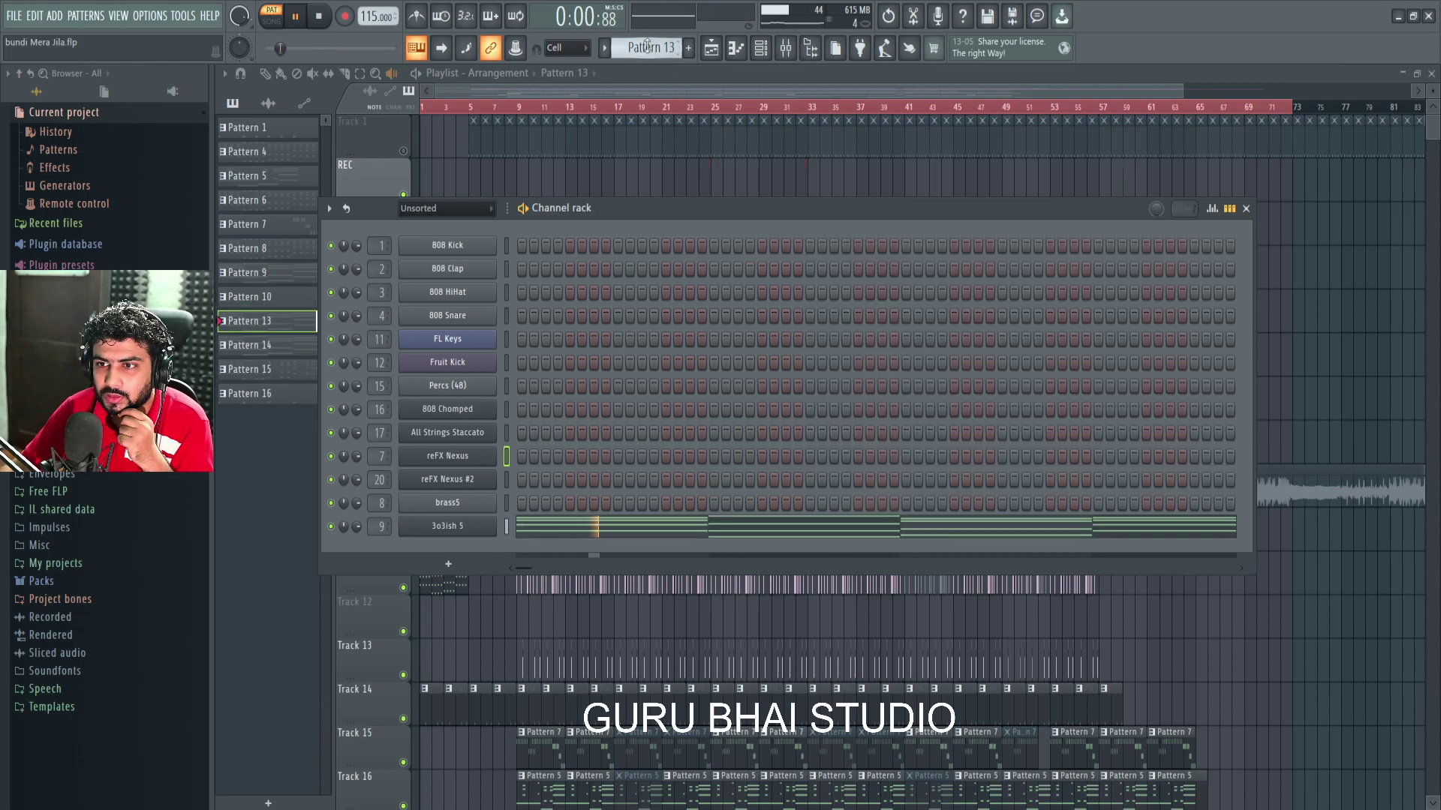
left_click(714, 530)
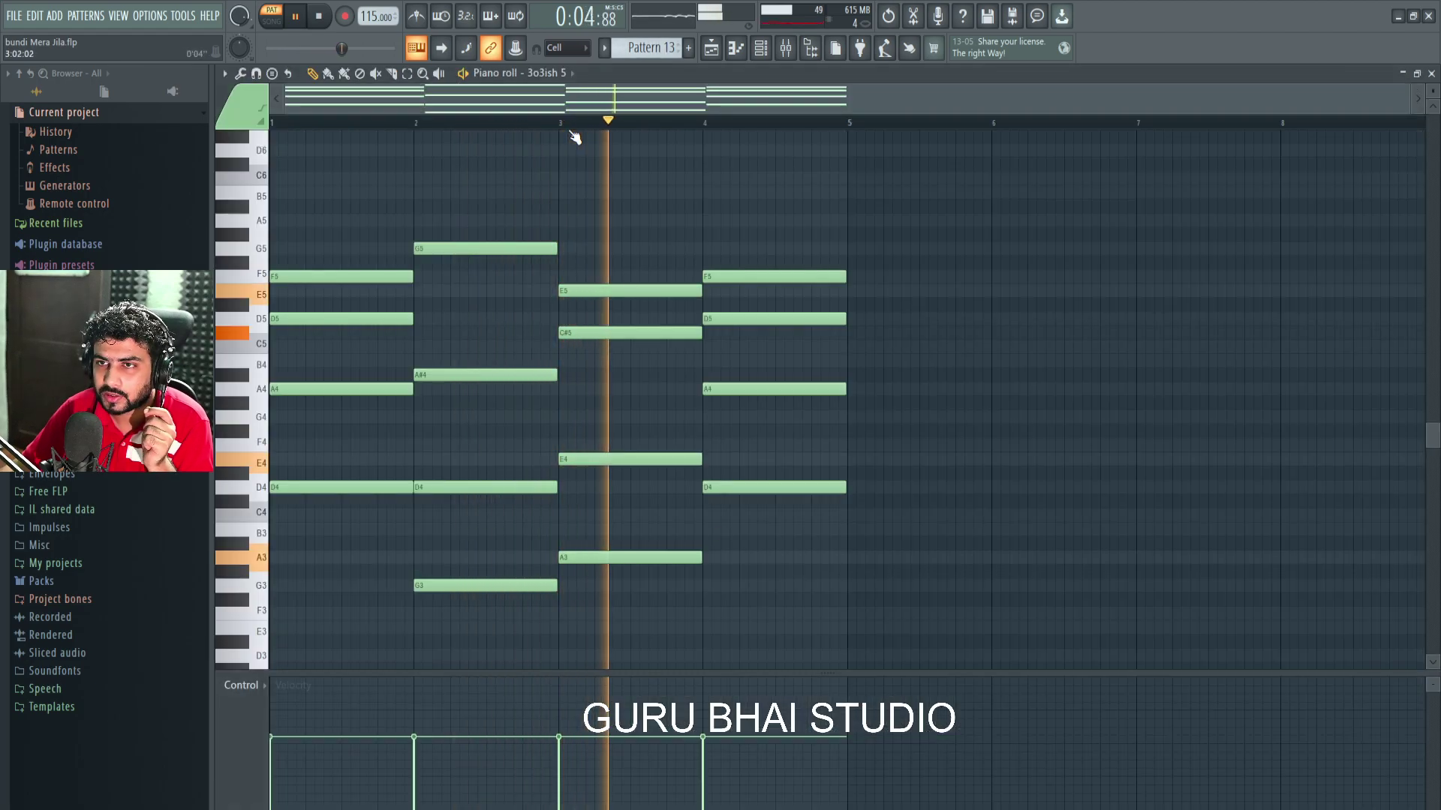
left_click(1432, 73)
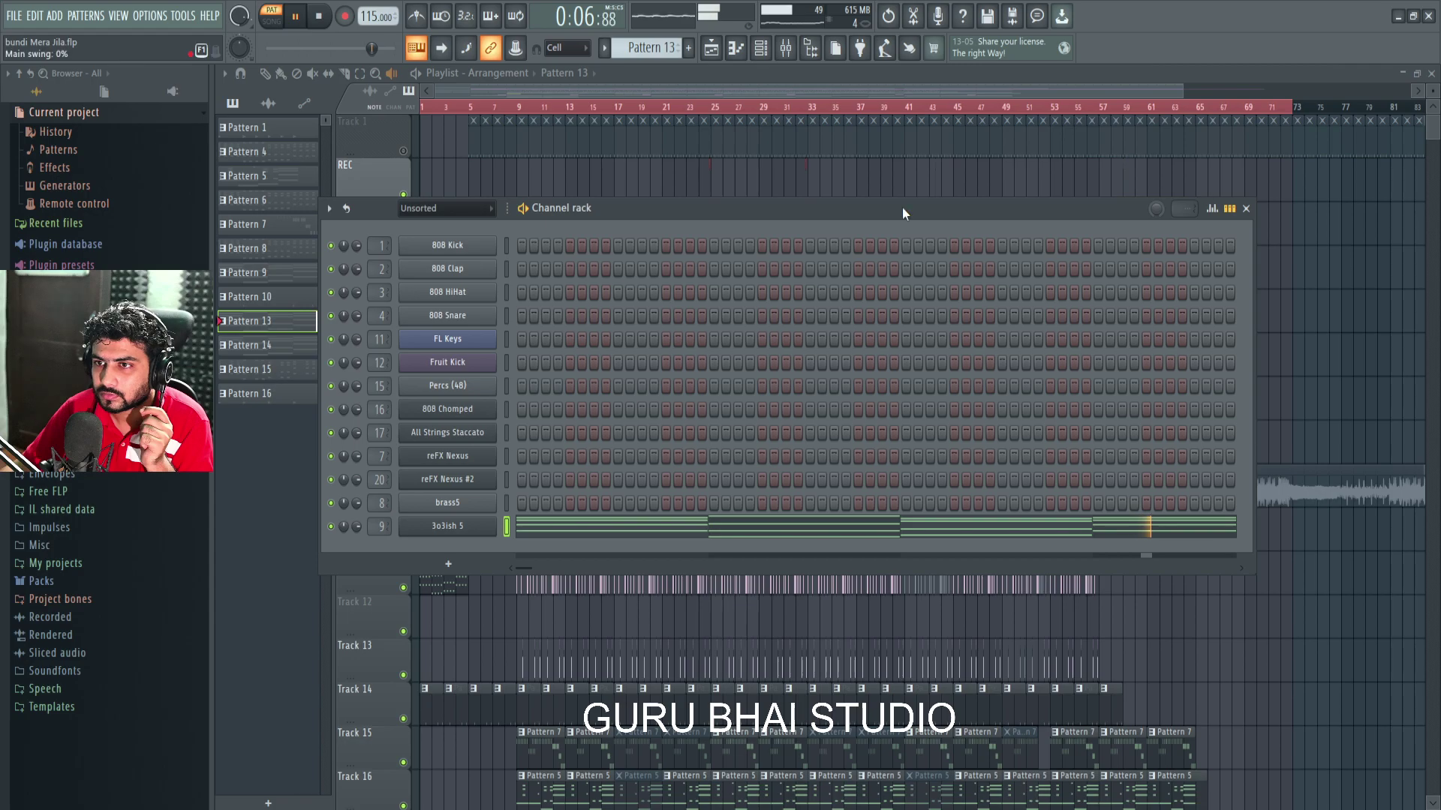
Step: Play the reFX Nexus #2 channel in Patterns 14 and 15, examining Pattern 15's short high chords in the piano roll
scroll(645, 39, "down", 1)
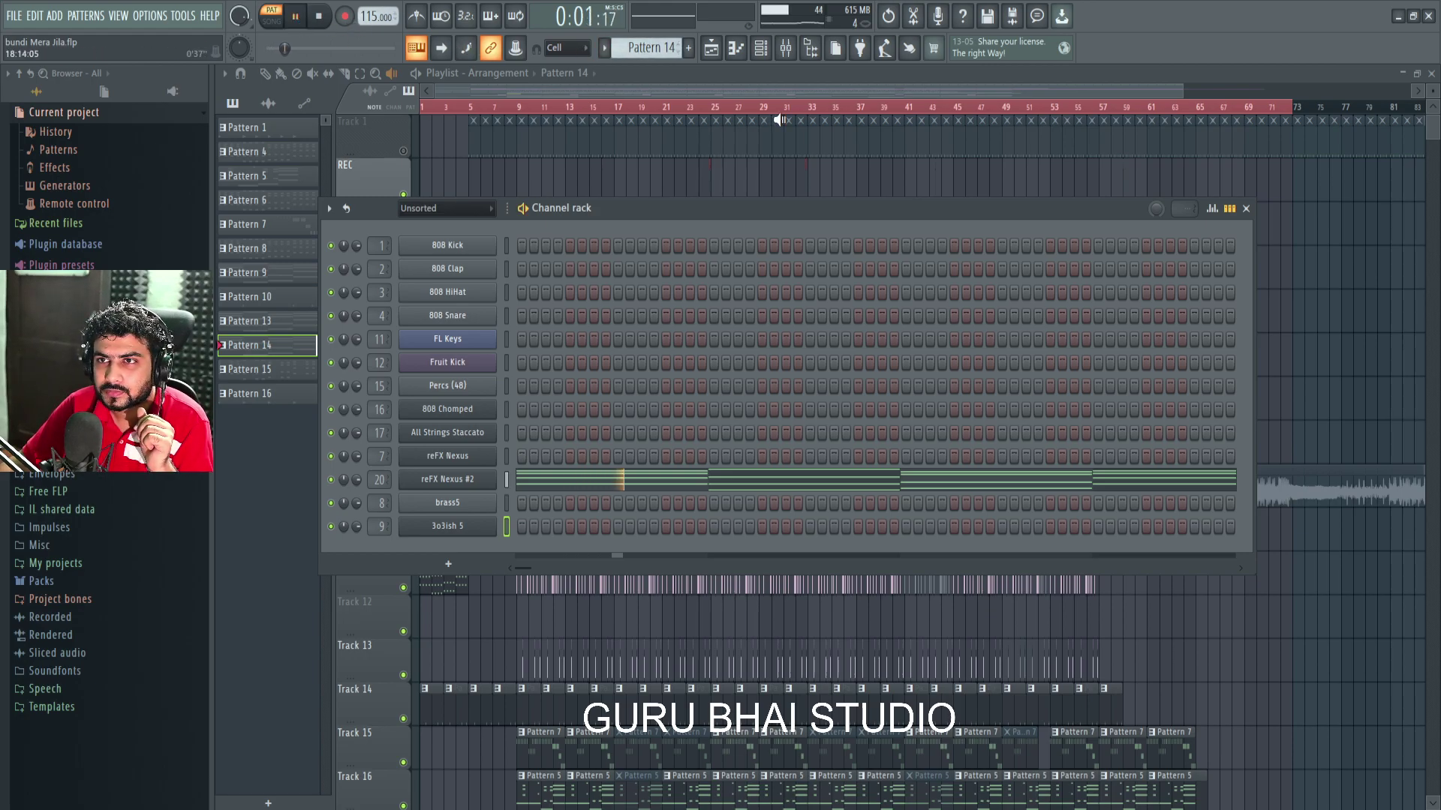
scroll(645, 51, "down", 1)
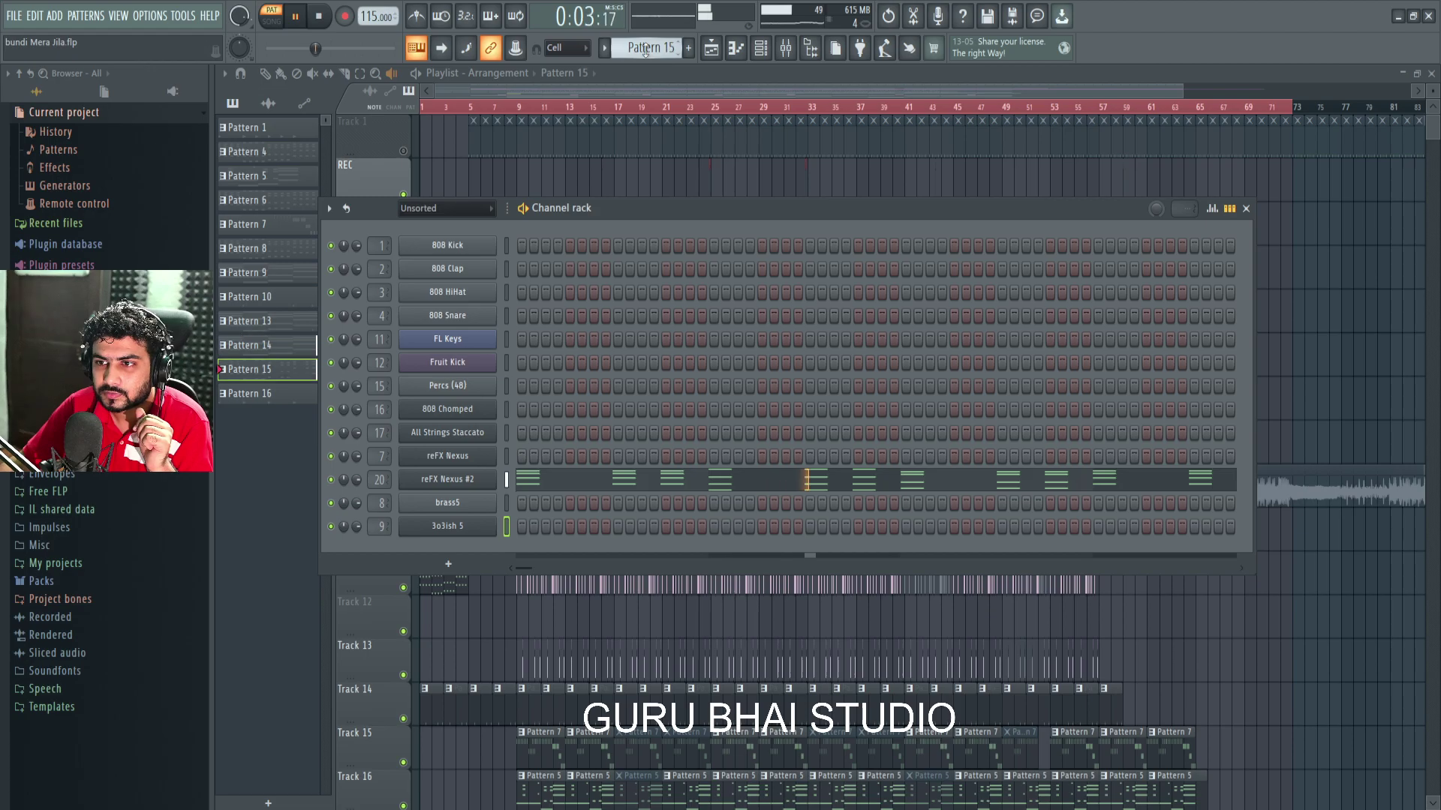
left_click(649, 486)
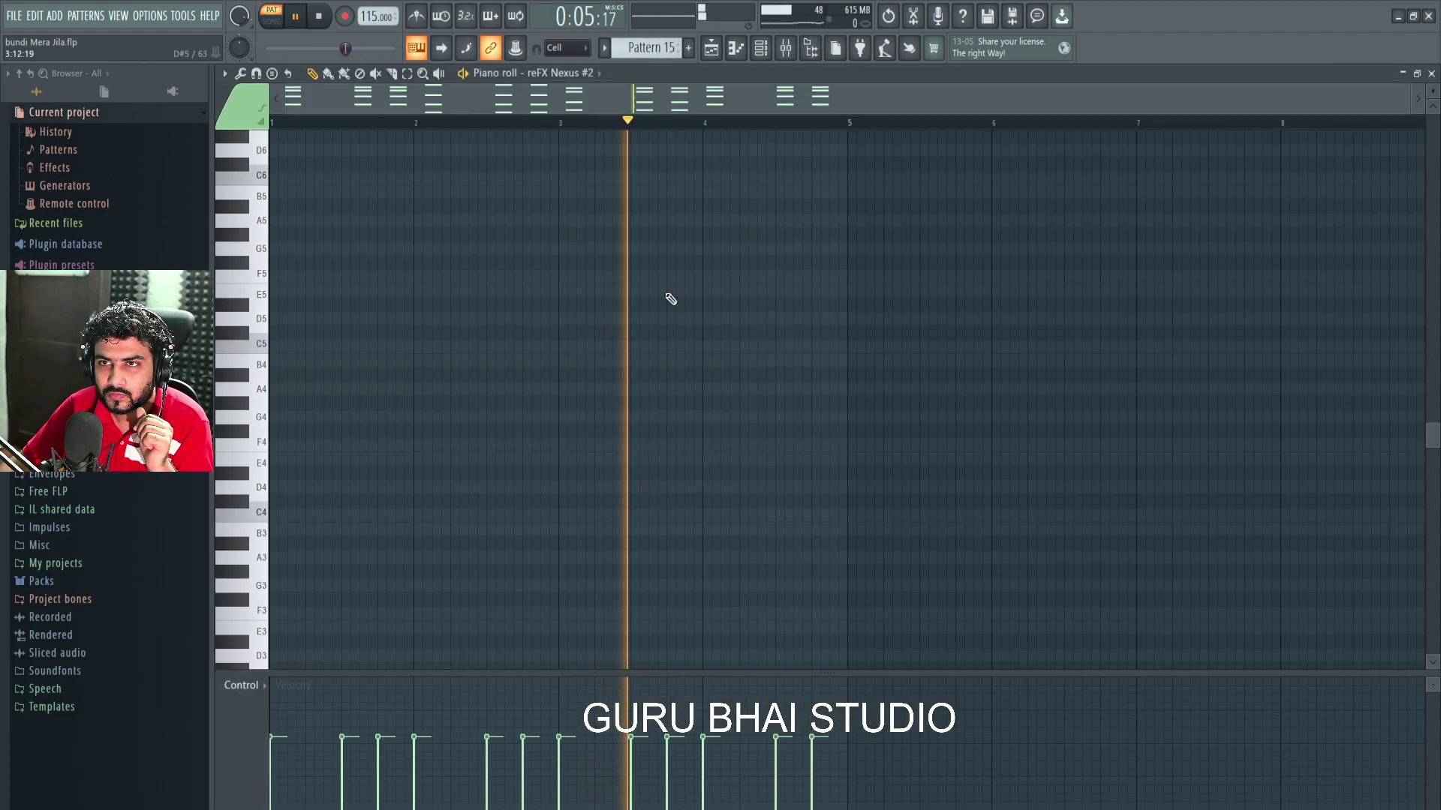
scroll(670, 283, "up", 10)
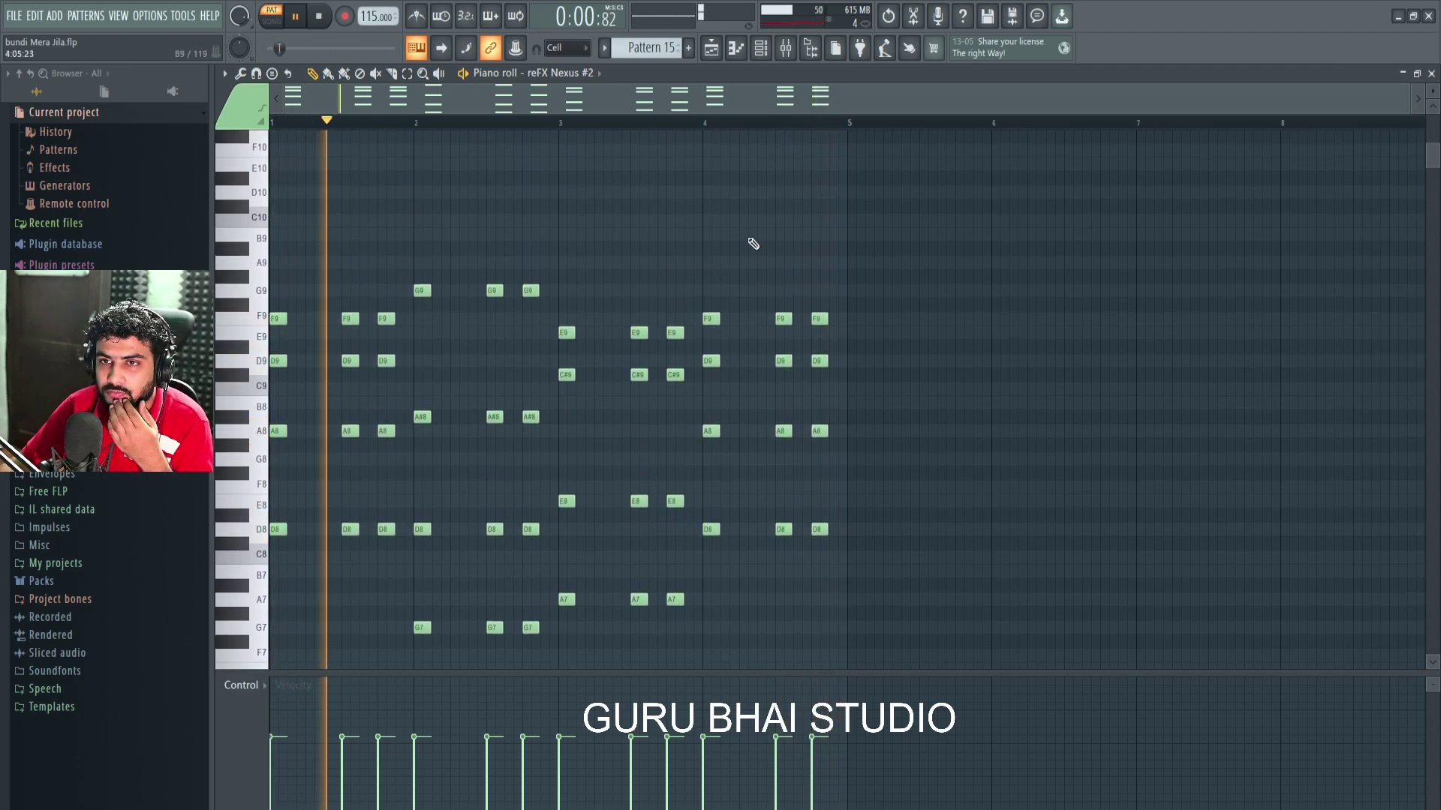
left_click(1431, 74)
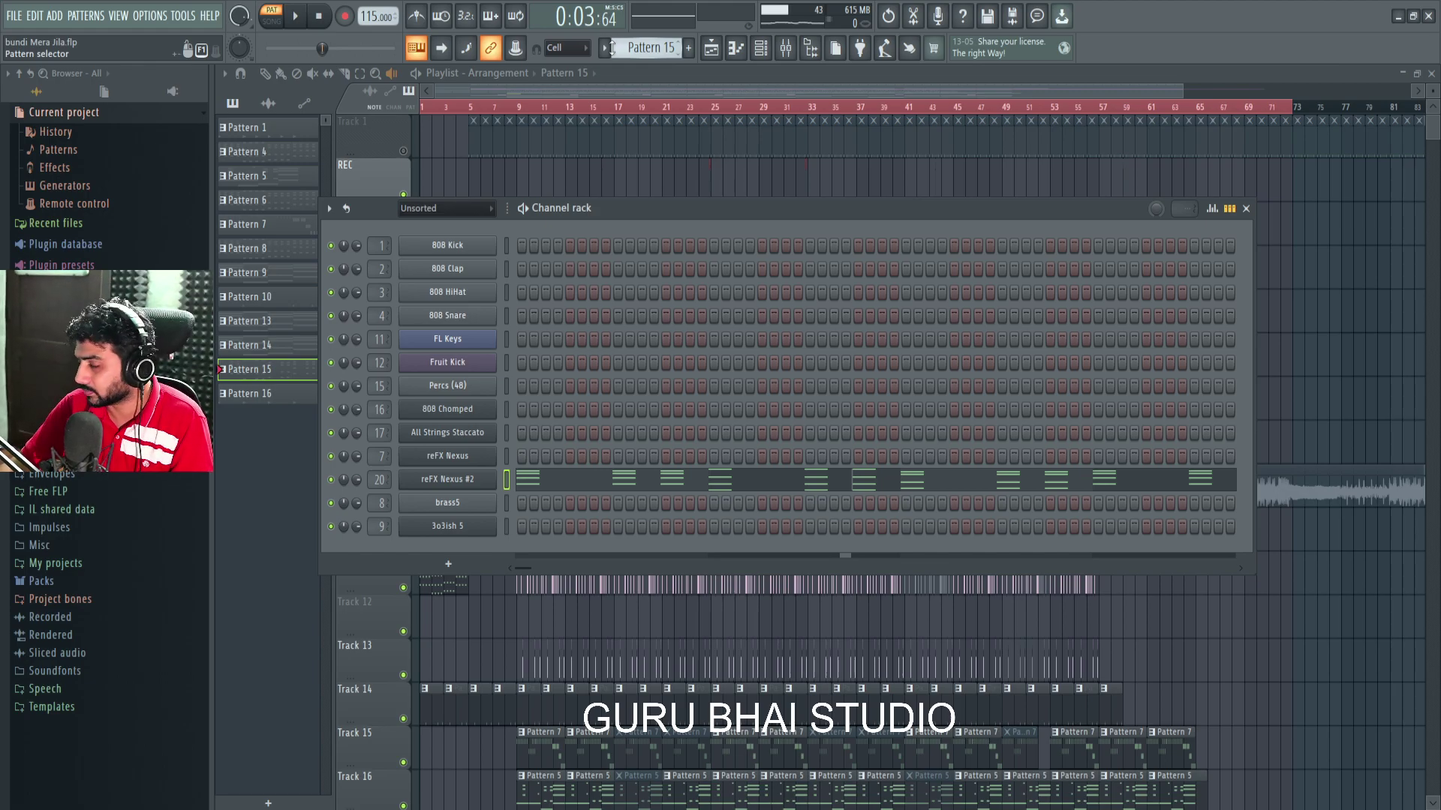
Step: Move past the last filled pattern to Pattern 20, and show the playlist in song mode without the channel rack
scroll(632, 48, "down", 1)
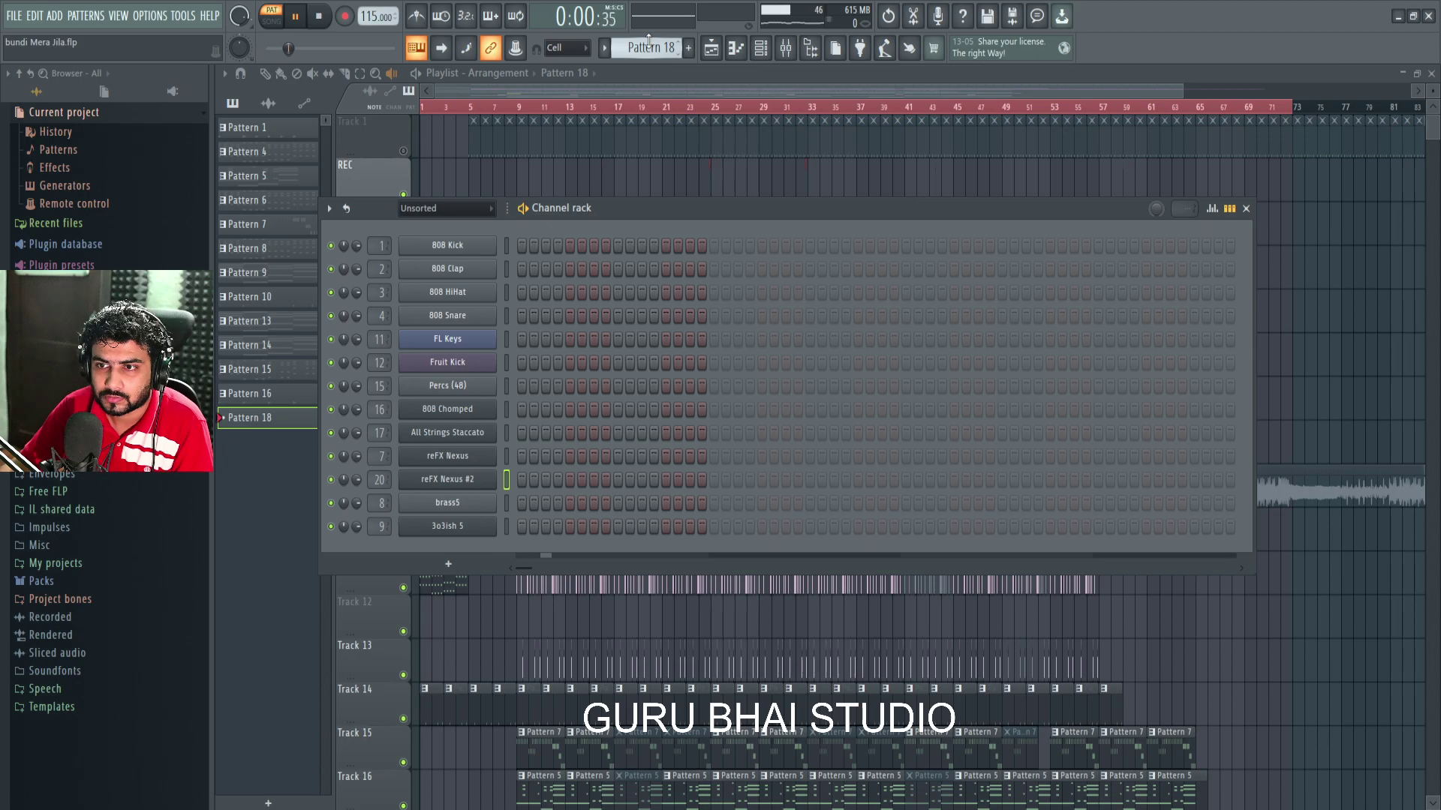
key("F6")
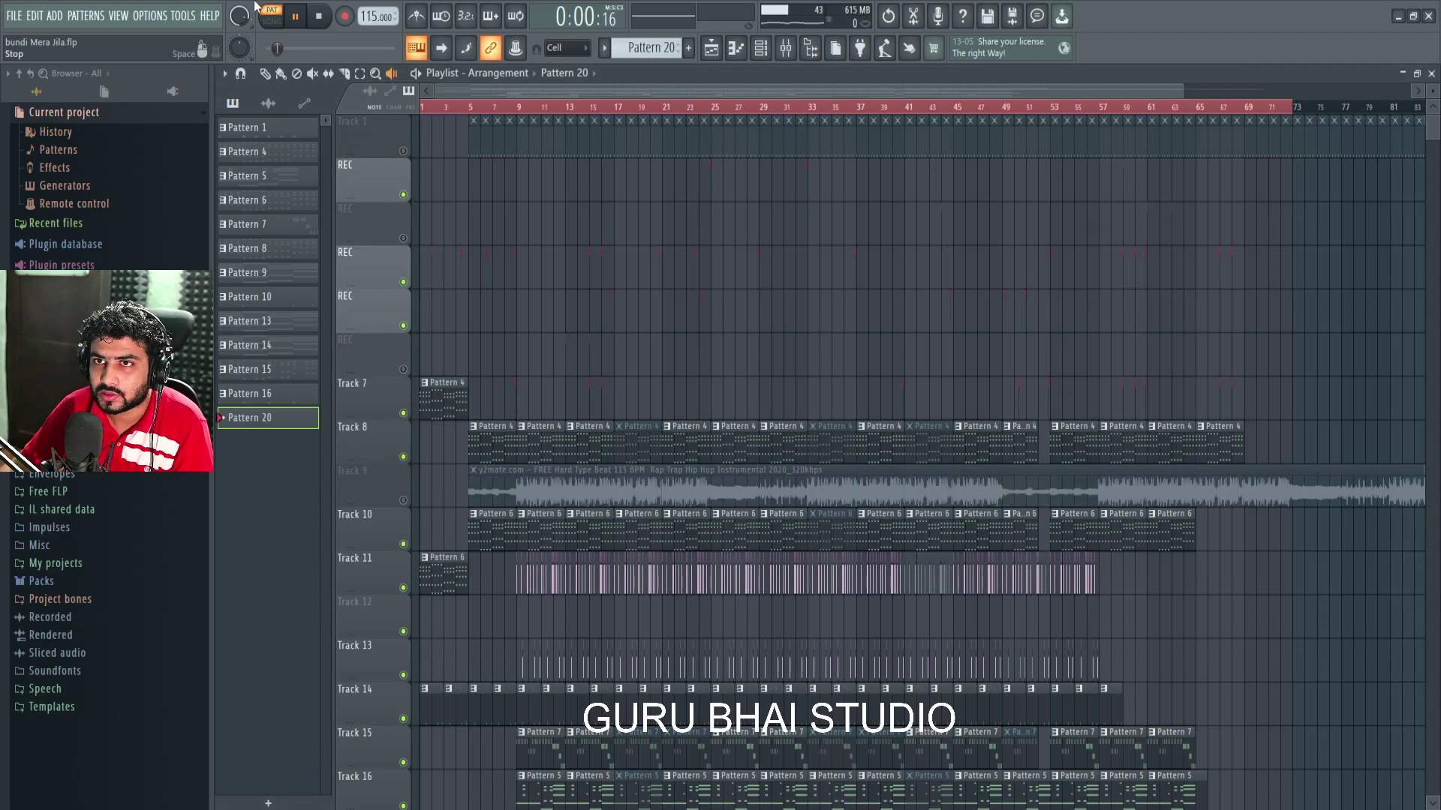
scroll(442, 113, "up", 5)
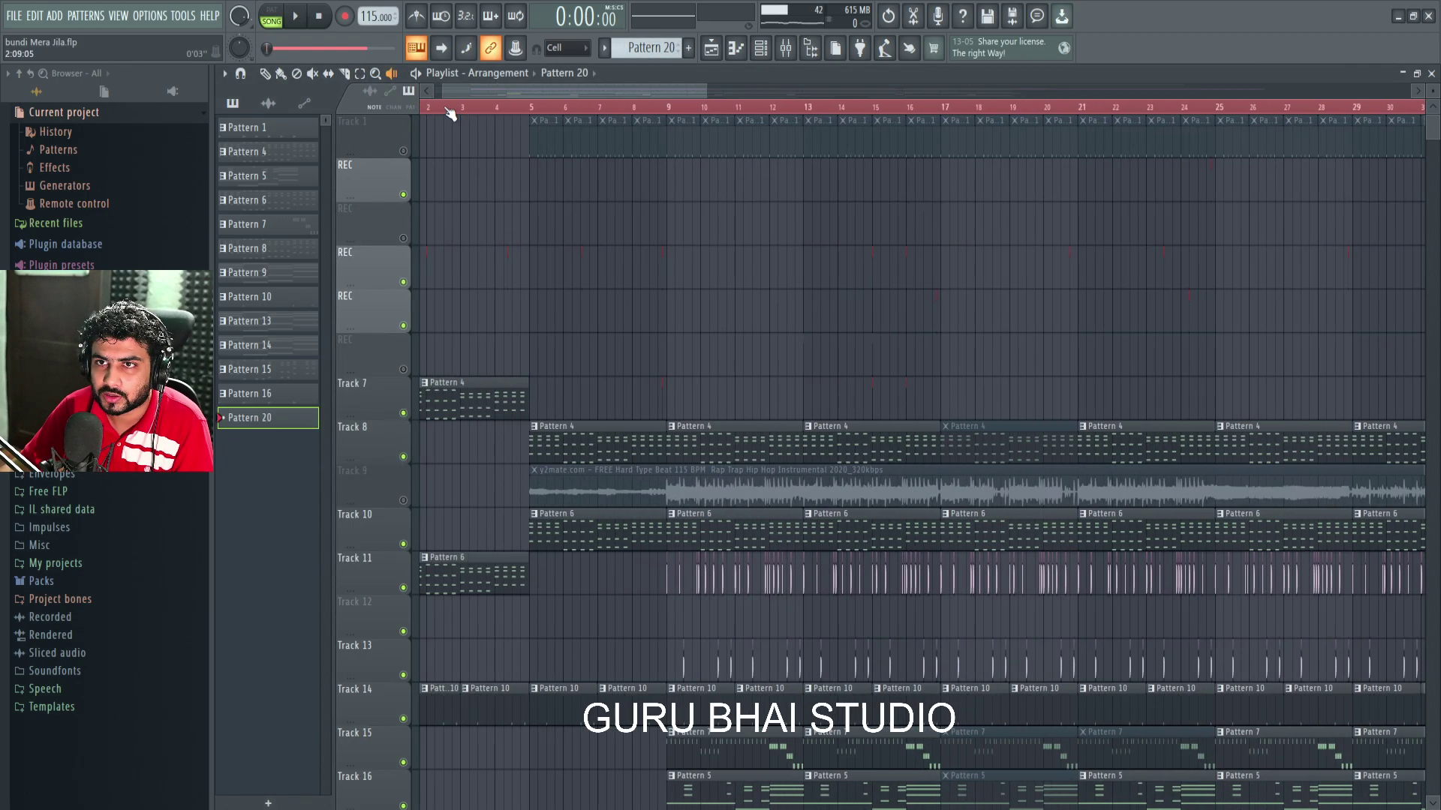
Step: Play the song arrangement and examine how the pattern, drum and crash clips are laid out around bars 13 to 33
scroll(473, 118, "down", 4)
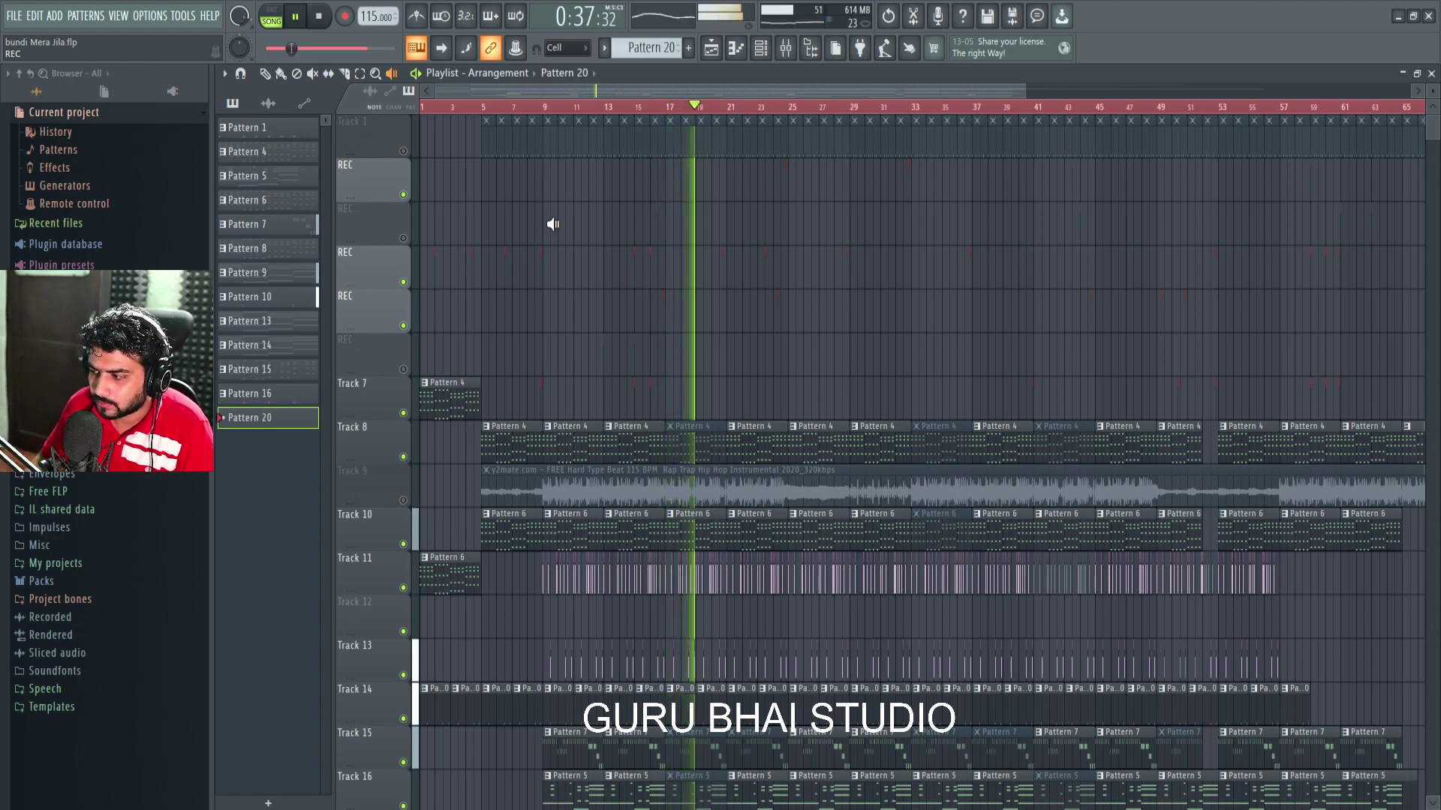
scroll(726, 114, "up", 3)
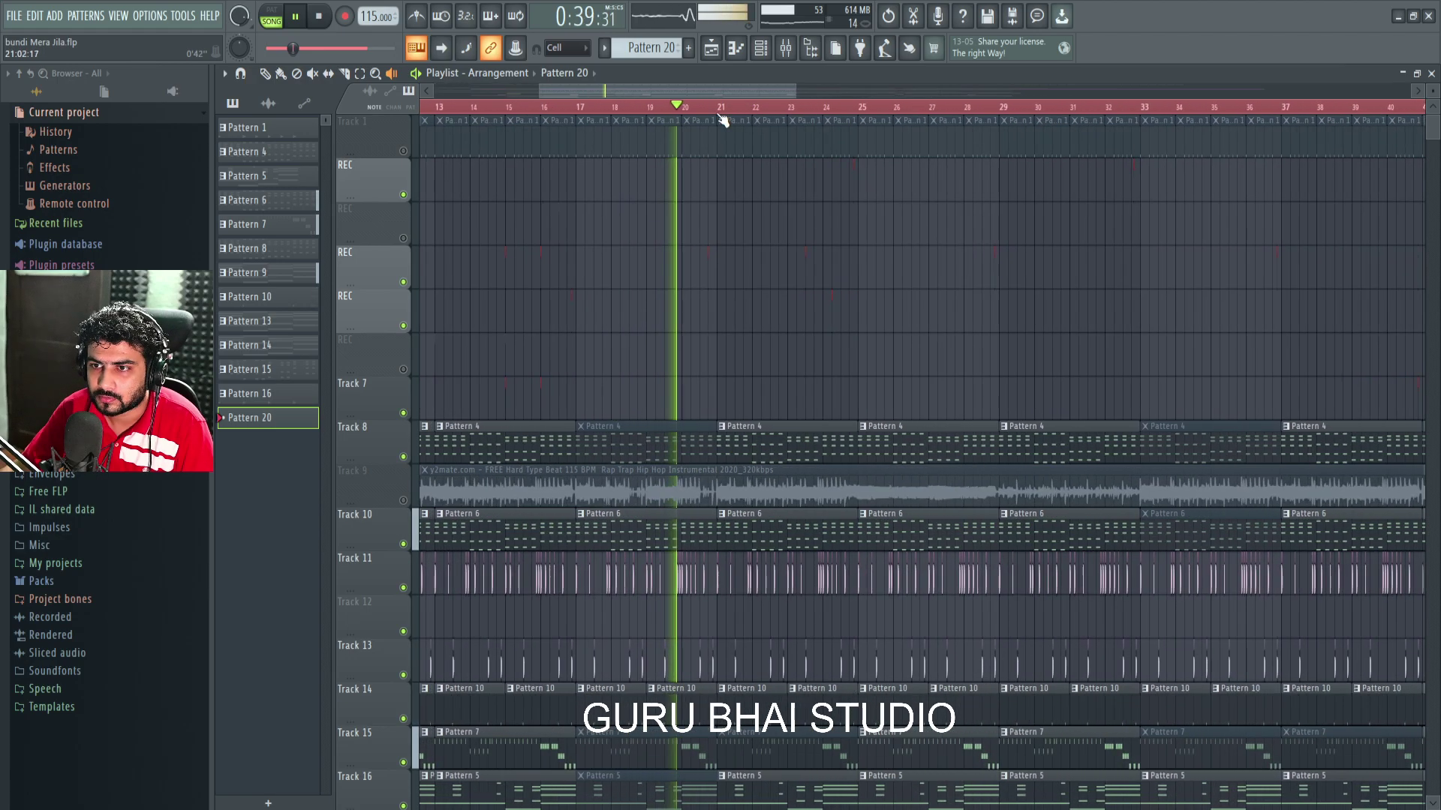
scroll(726, 117, "up", 4)
scroll(680, 120, "down", 3)
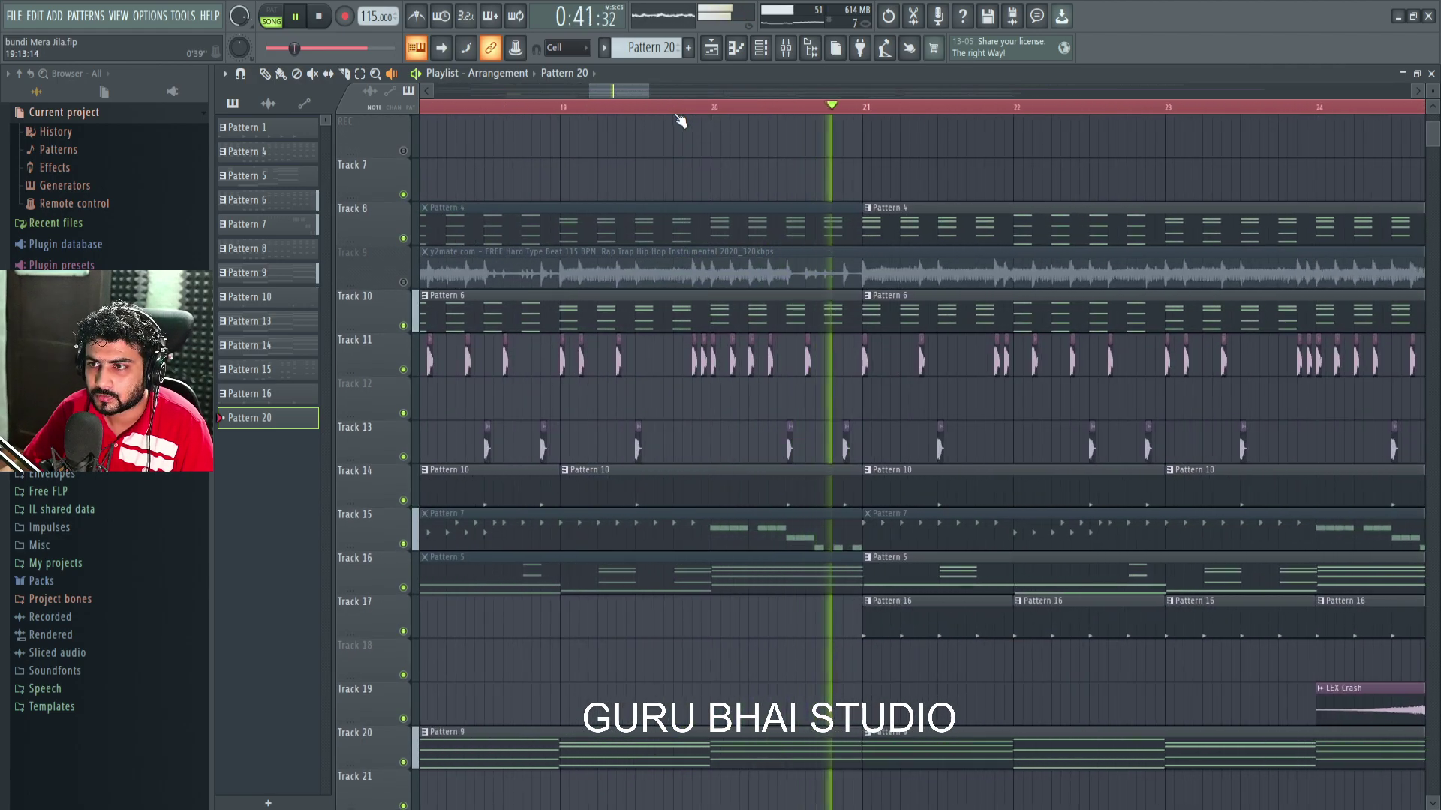
scroll(680, 120, "down", 4)
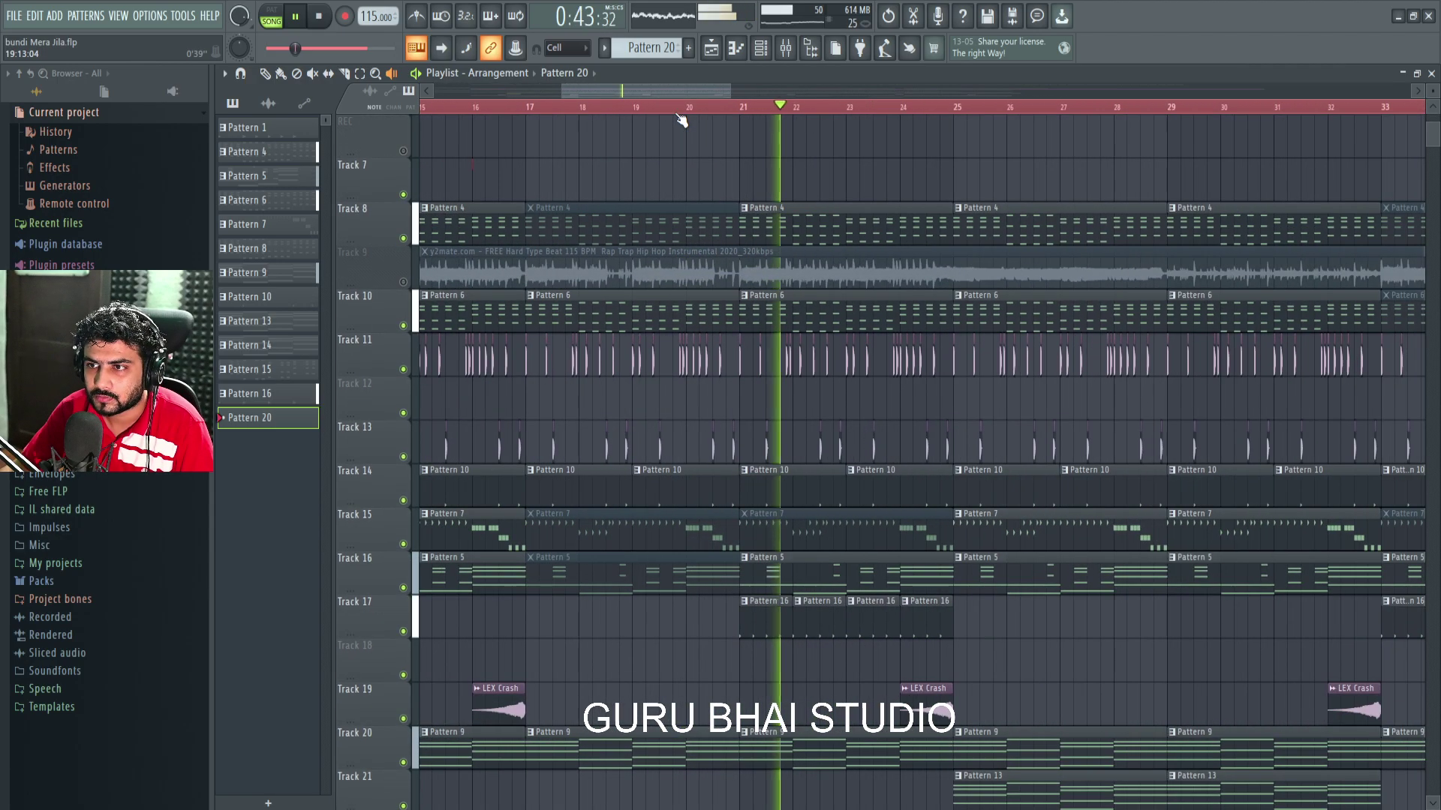
scroll(680, 120, "down", 4)
scroll(784, 115, "up", 1)
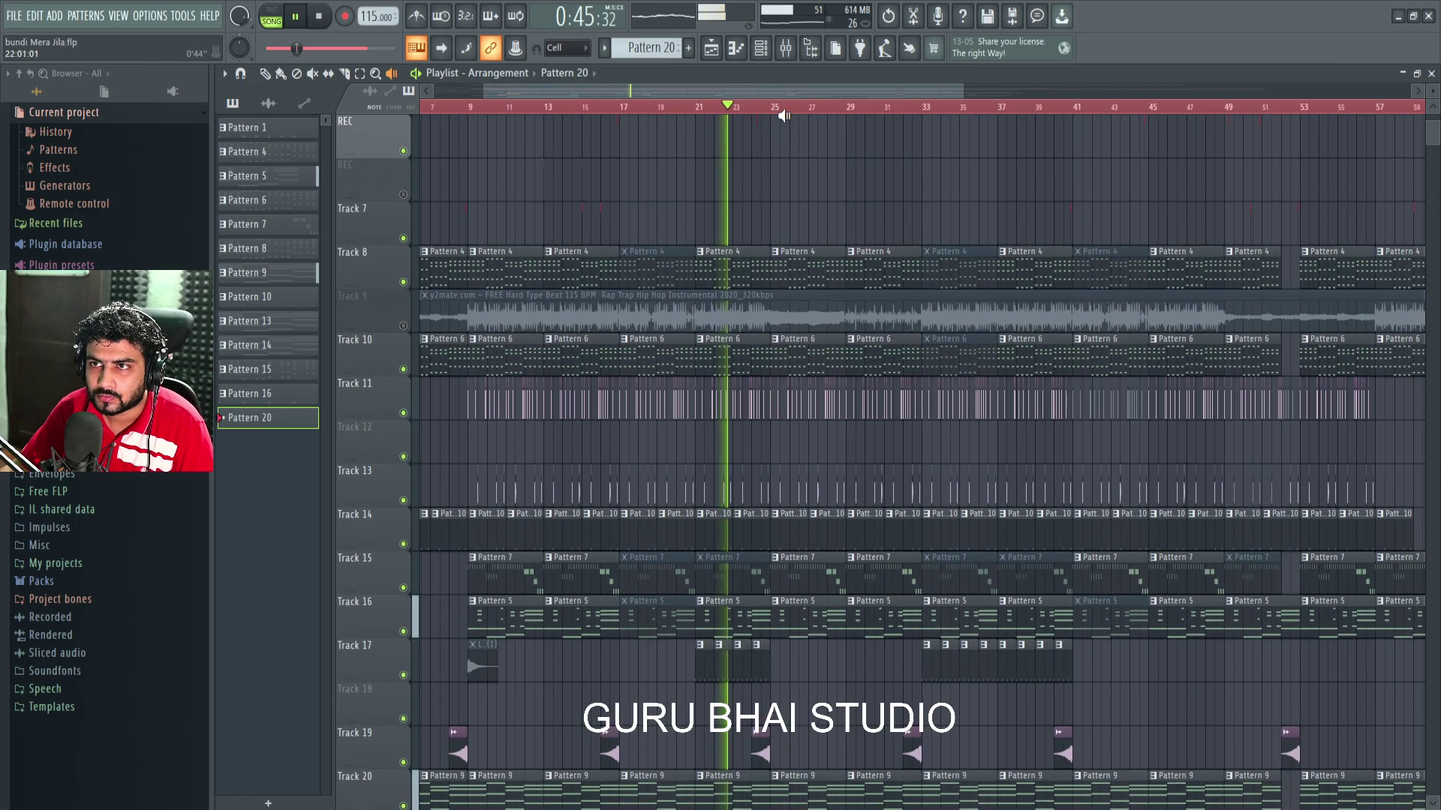
Step: Examine the drum, chord and lead clips on Tracks 8 to 23 around bars 21 to 33 while the song plays
scroll(783, 116, "up", 2)
scroll(756, 178, "down", 6)
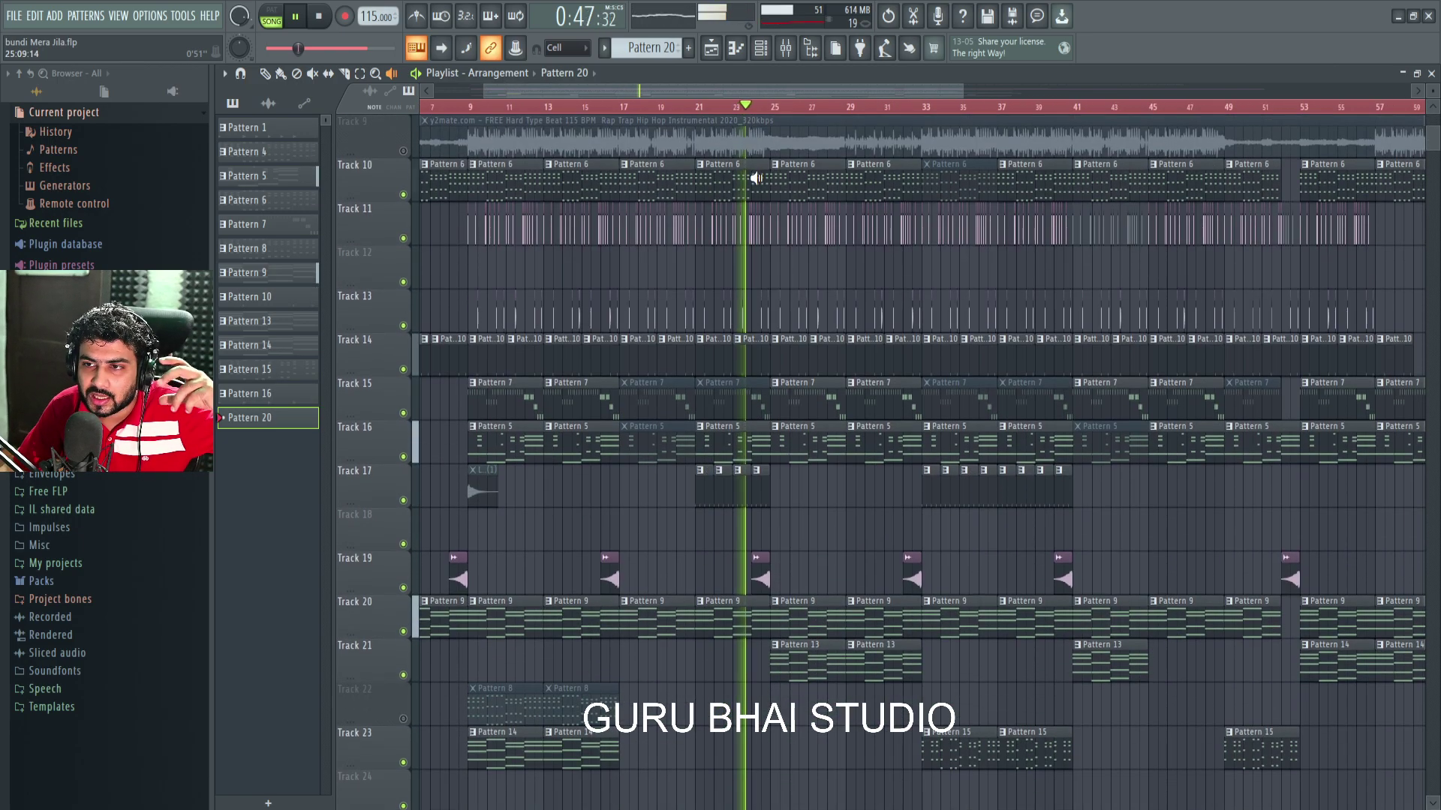
scroll(790, 98, "left", 3)
scroll(821, 174, "down", 4)
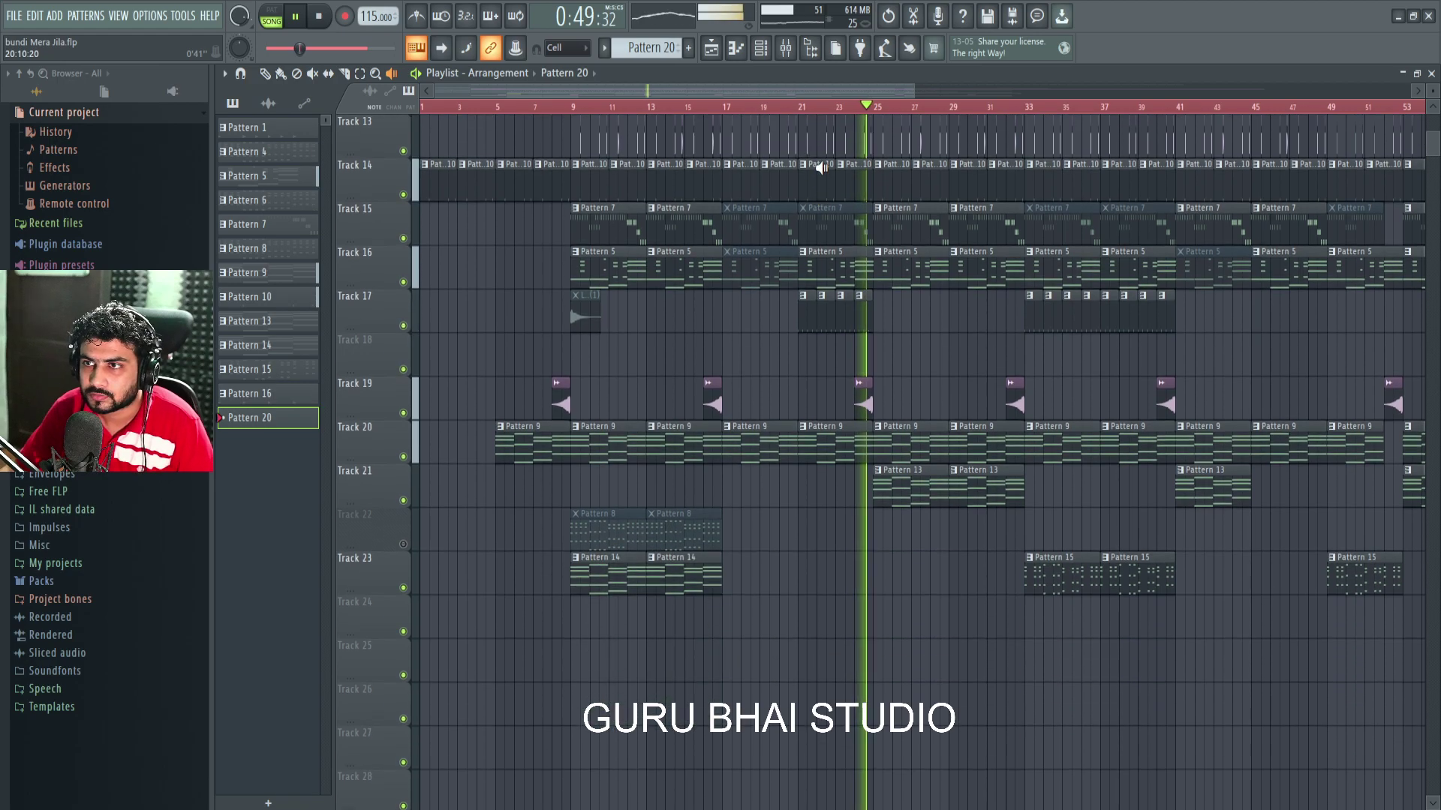
scroll(846, 113, "up", 5)
scroll(875, 325, "up", 1)
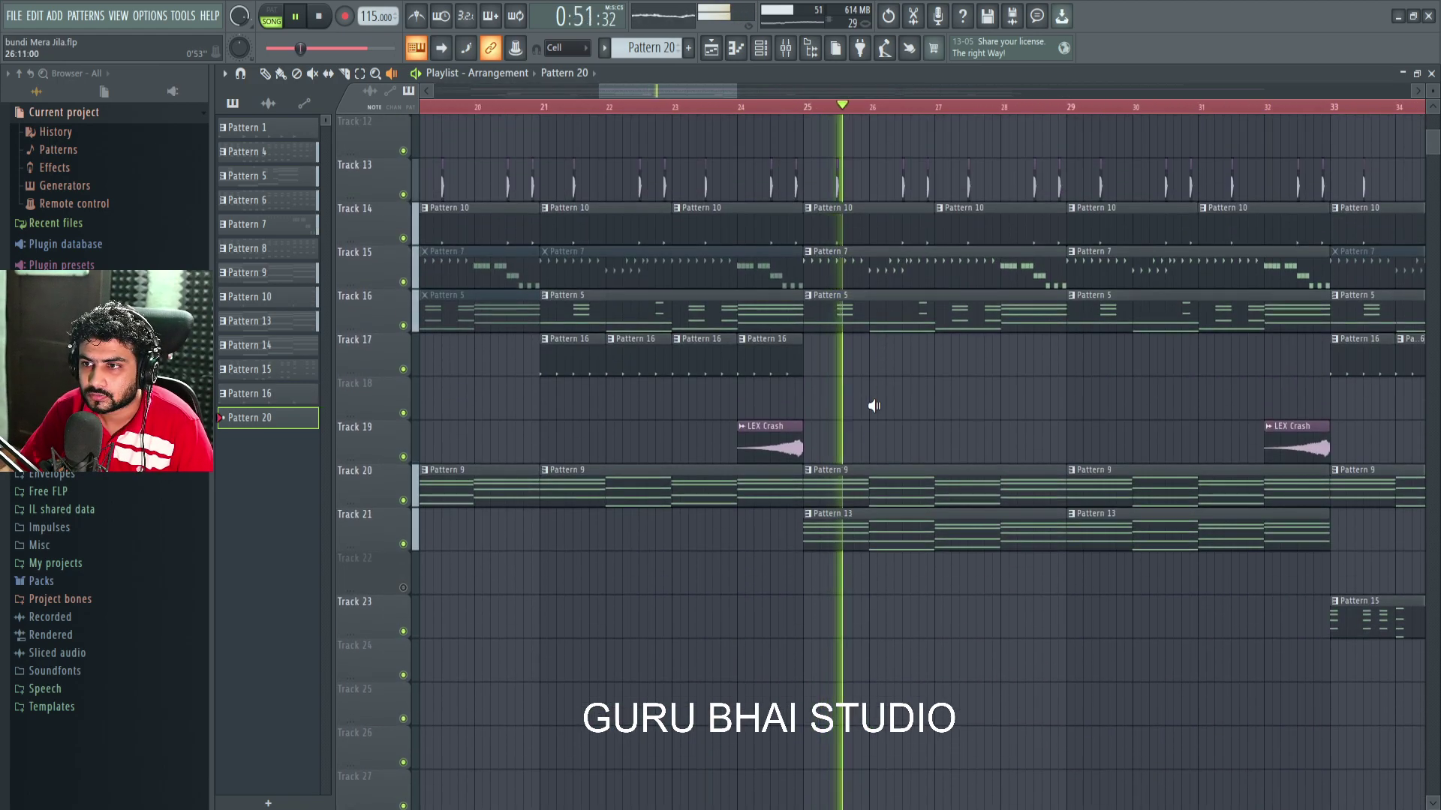
Step: Open the Pattern 13 clip from Track 21 in the piano roll and examine its 3o3ish 5 chords
left_click(281, 73)
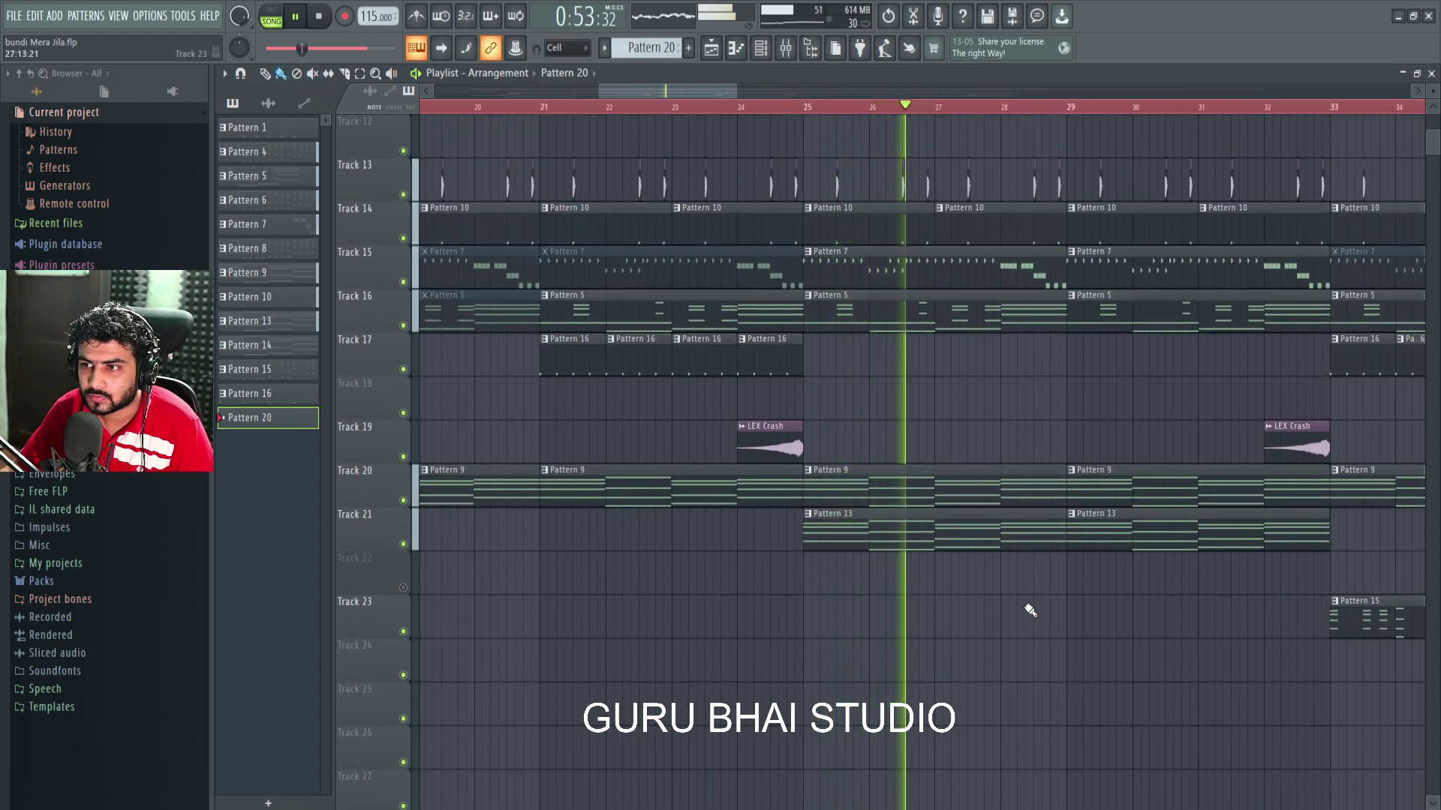
double_click(997, 534)
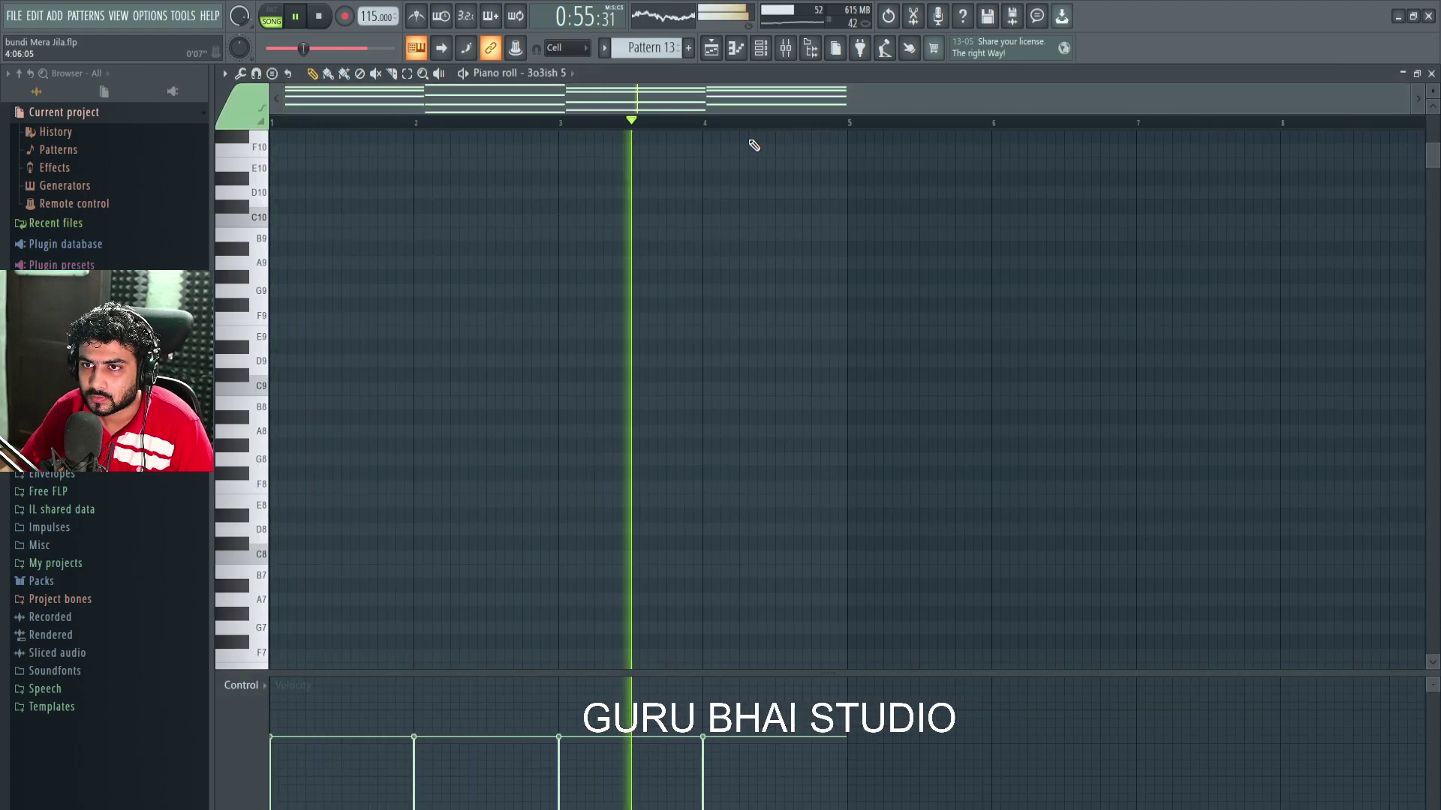
scroll(772, 421, "down", 10)
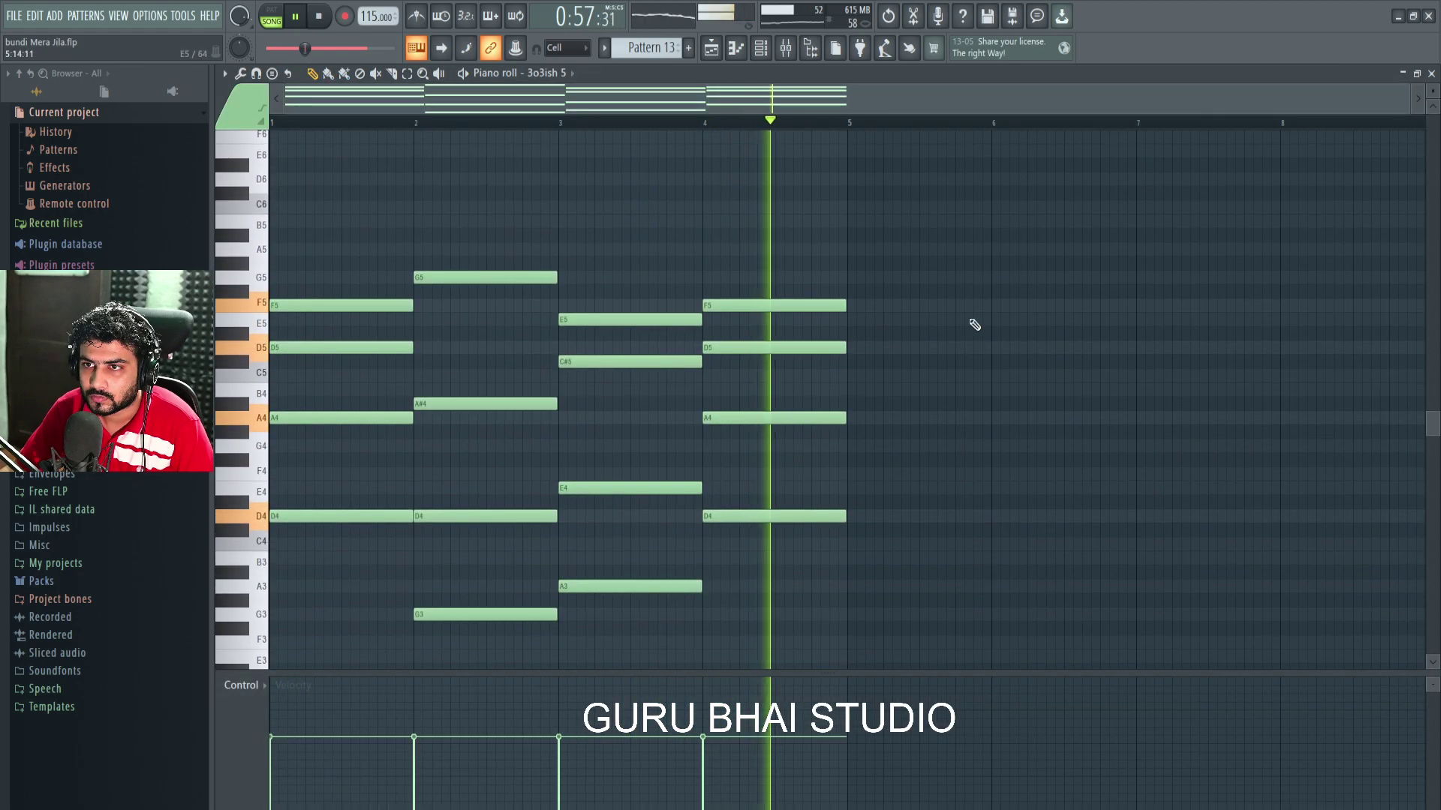
Step: Leave the piano roll for the channel rack and view the 3o3ish 5 instrument's settings, closing its window again
key("F7")
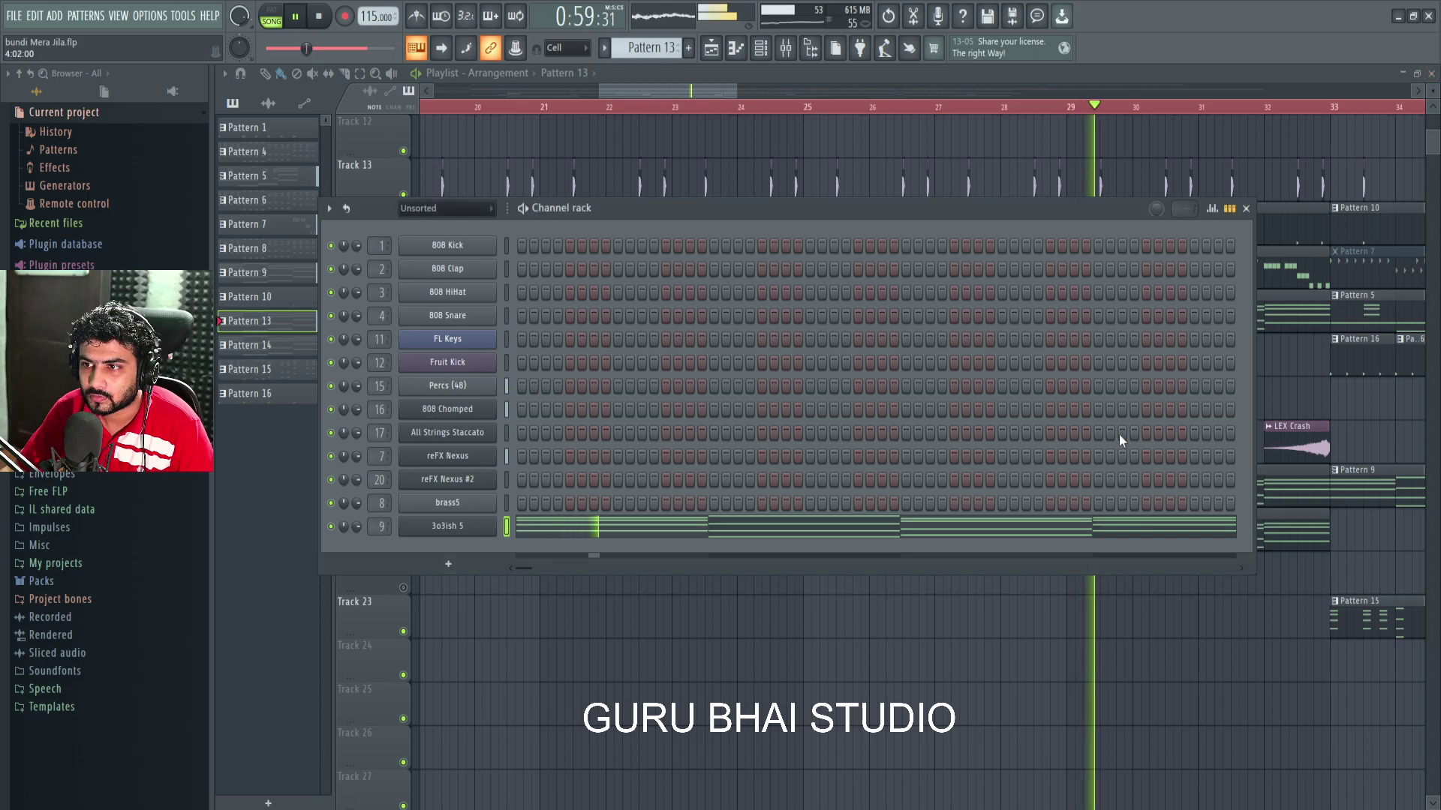
left_click(447, 526)
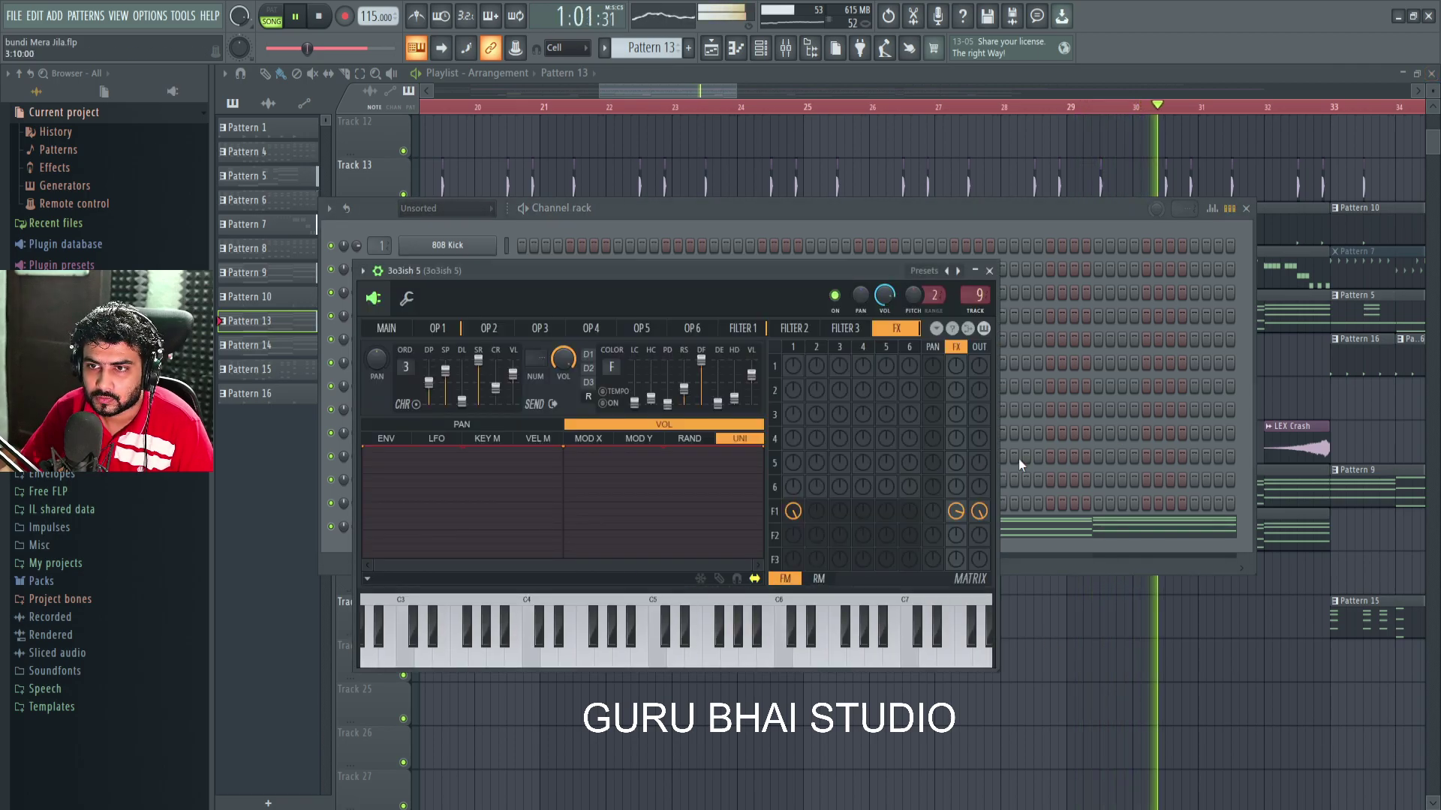
left_click(989, 271)
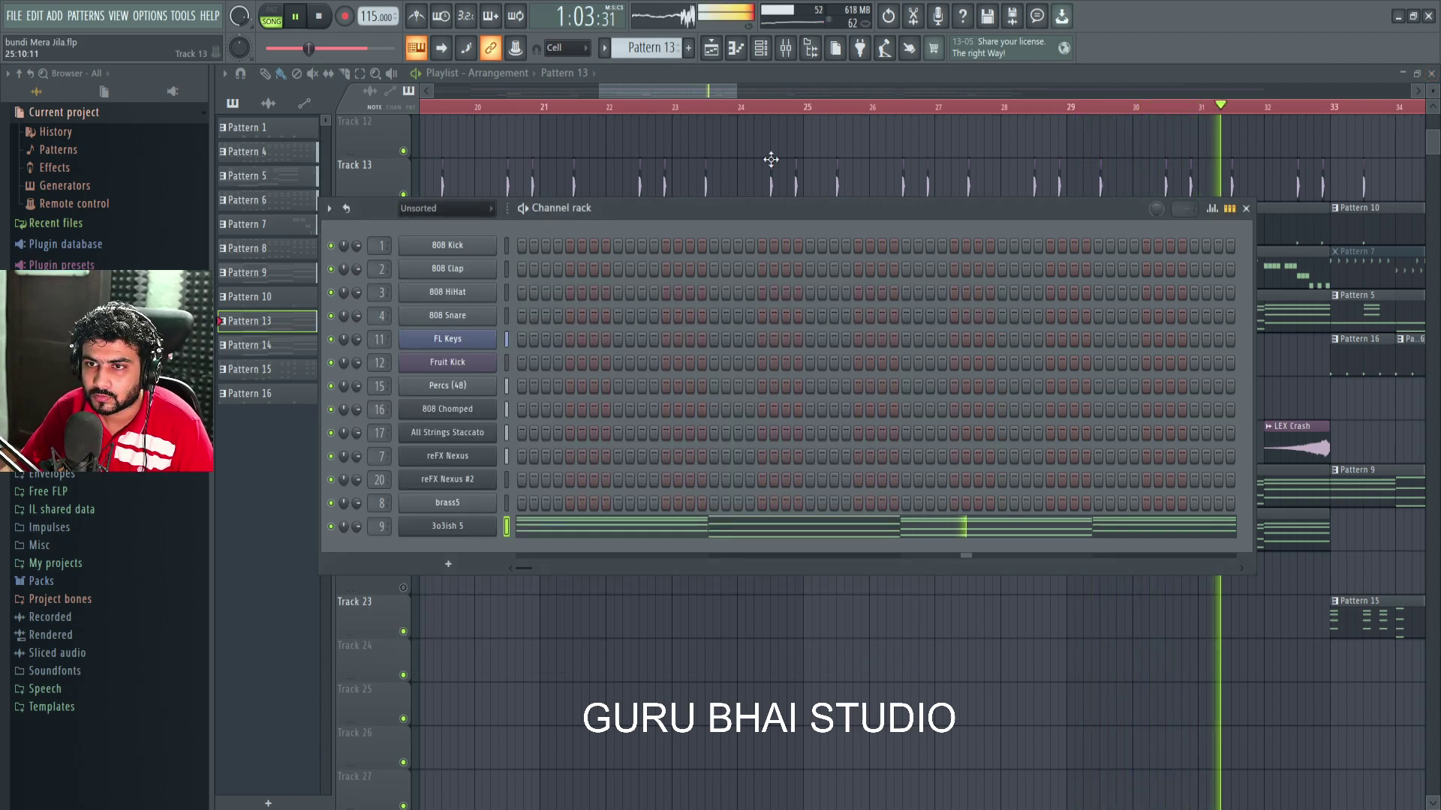
Step: Switch to the empty Pattern 11, and view the 808 Chomped and All Strings Staccato instruments, closing each one again
key("F4")
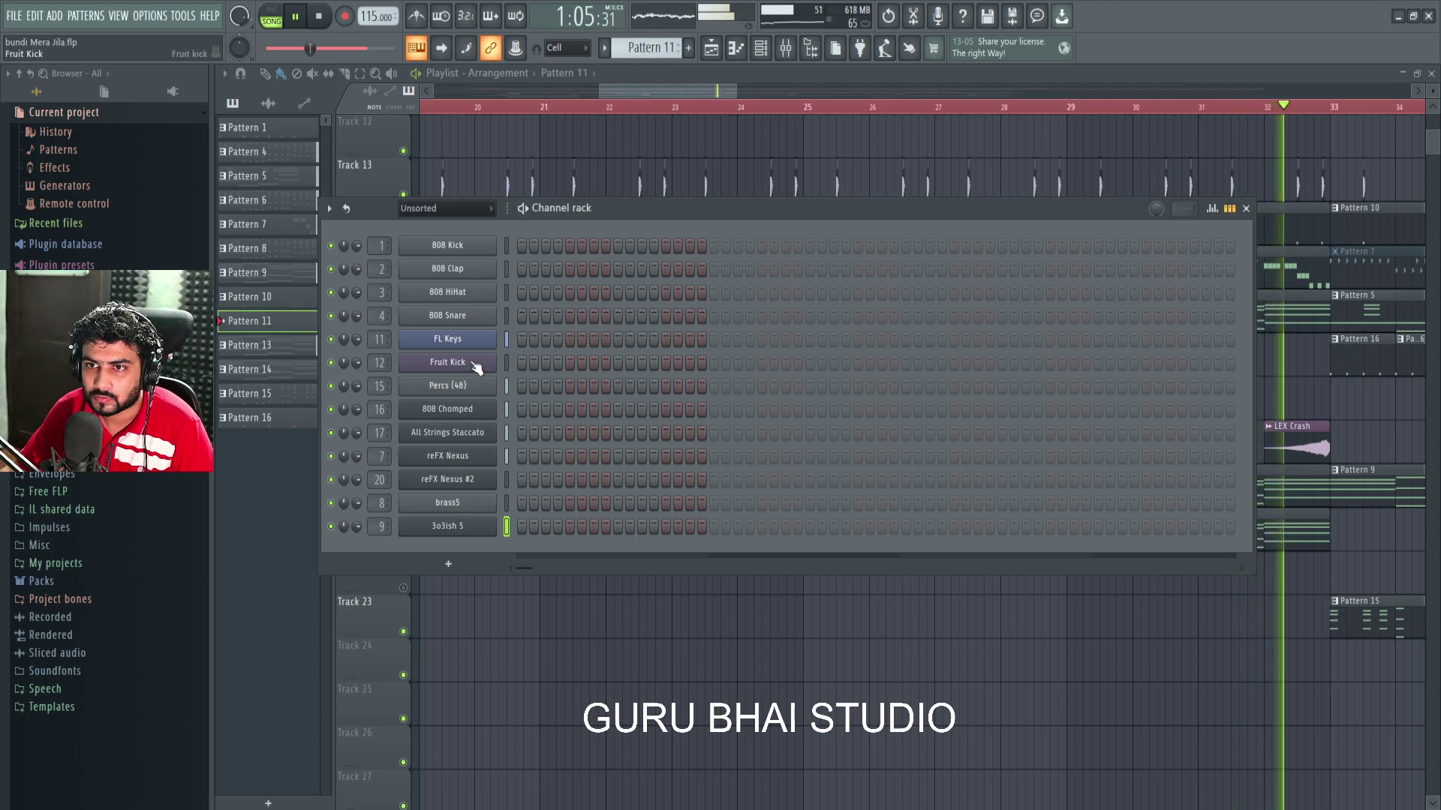
left_click(450, 409)
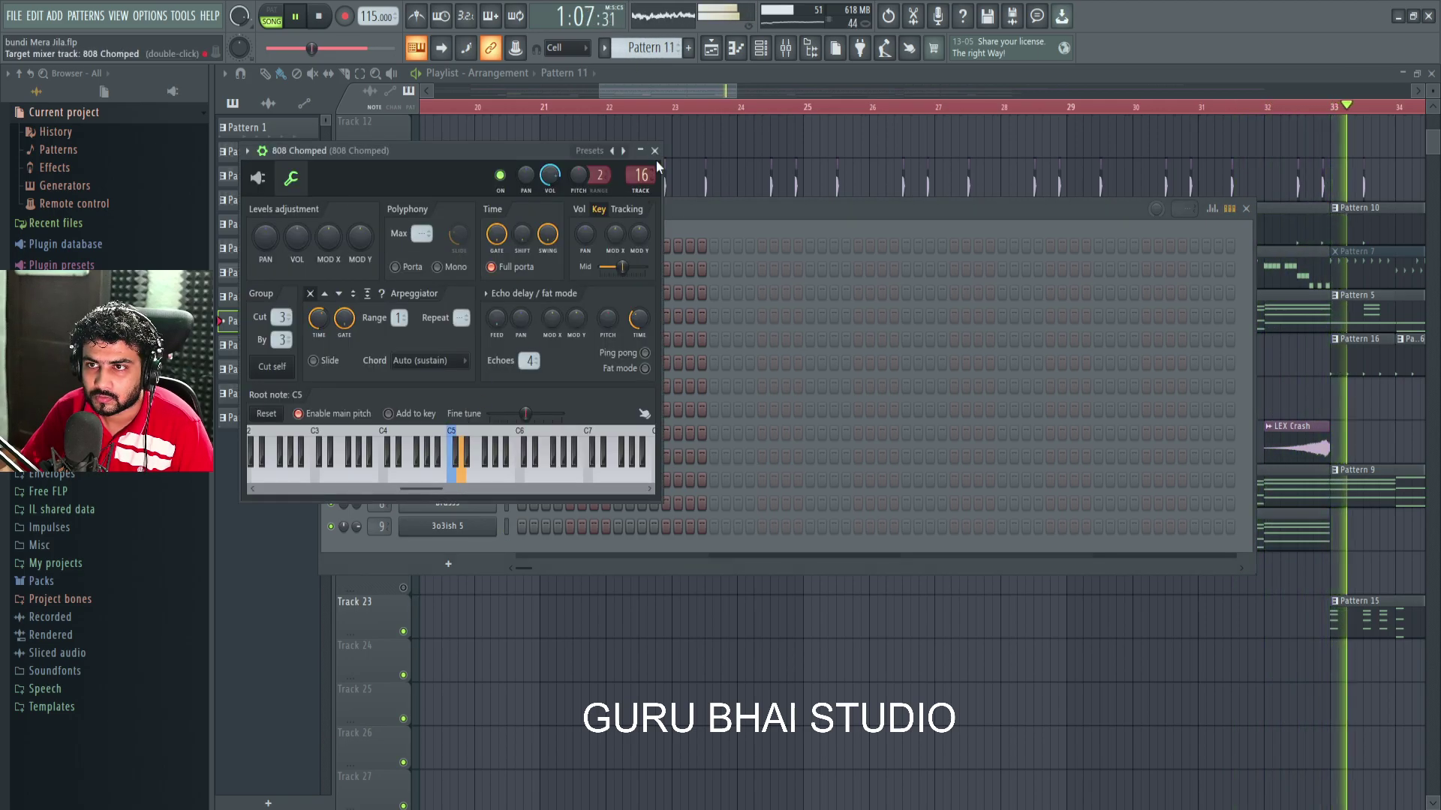
left_click(654, 151)
left_click(467, 423)
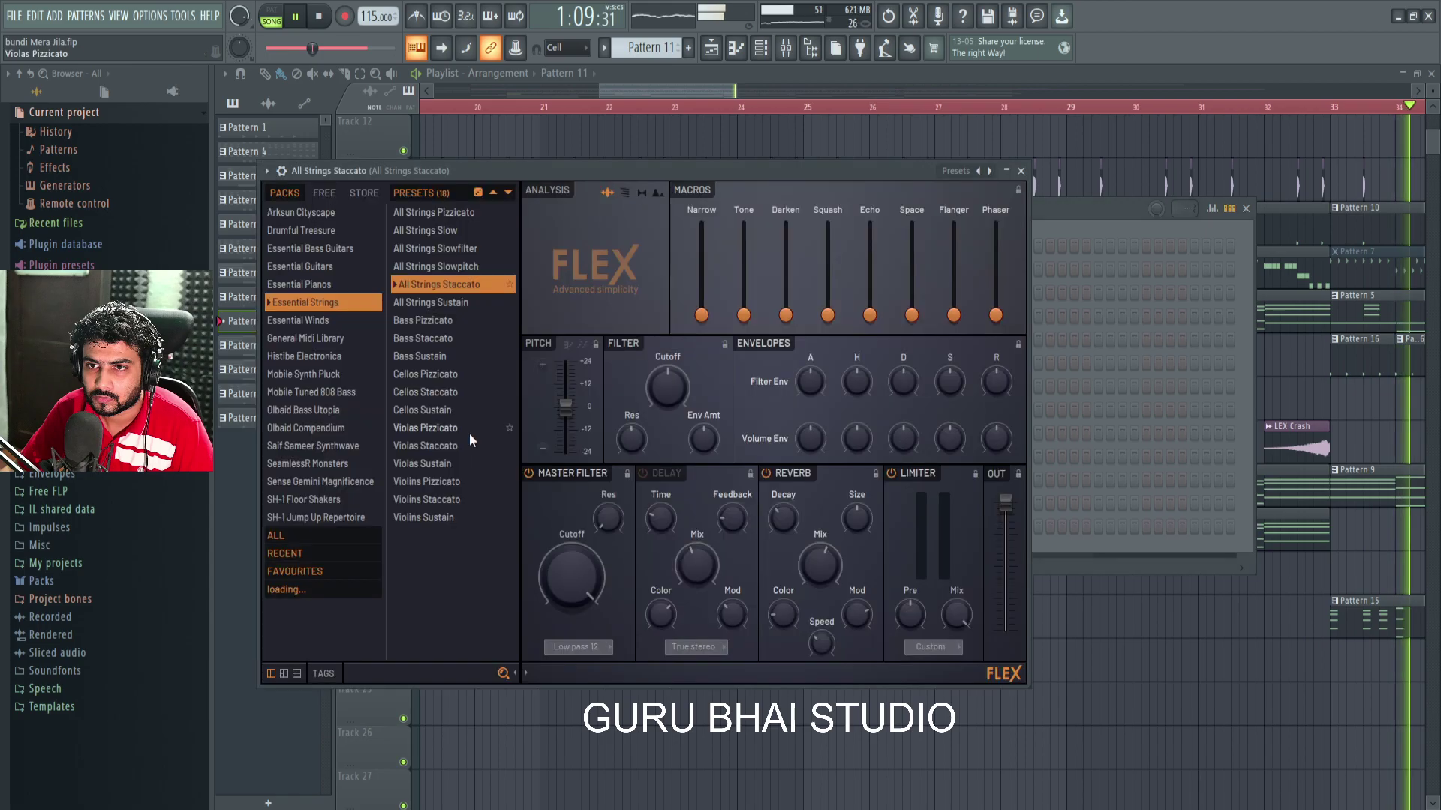
left_click(1020, 171)
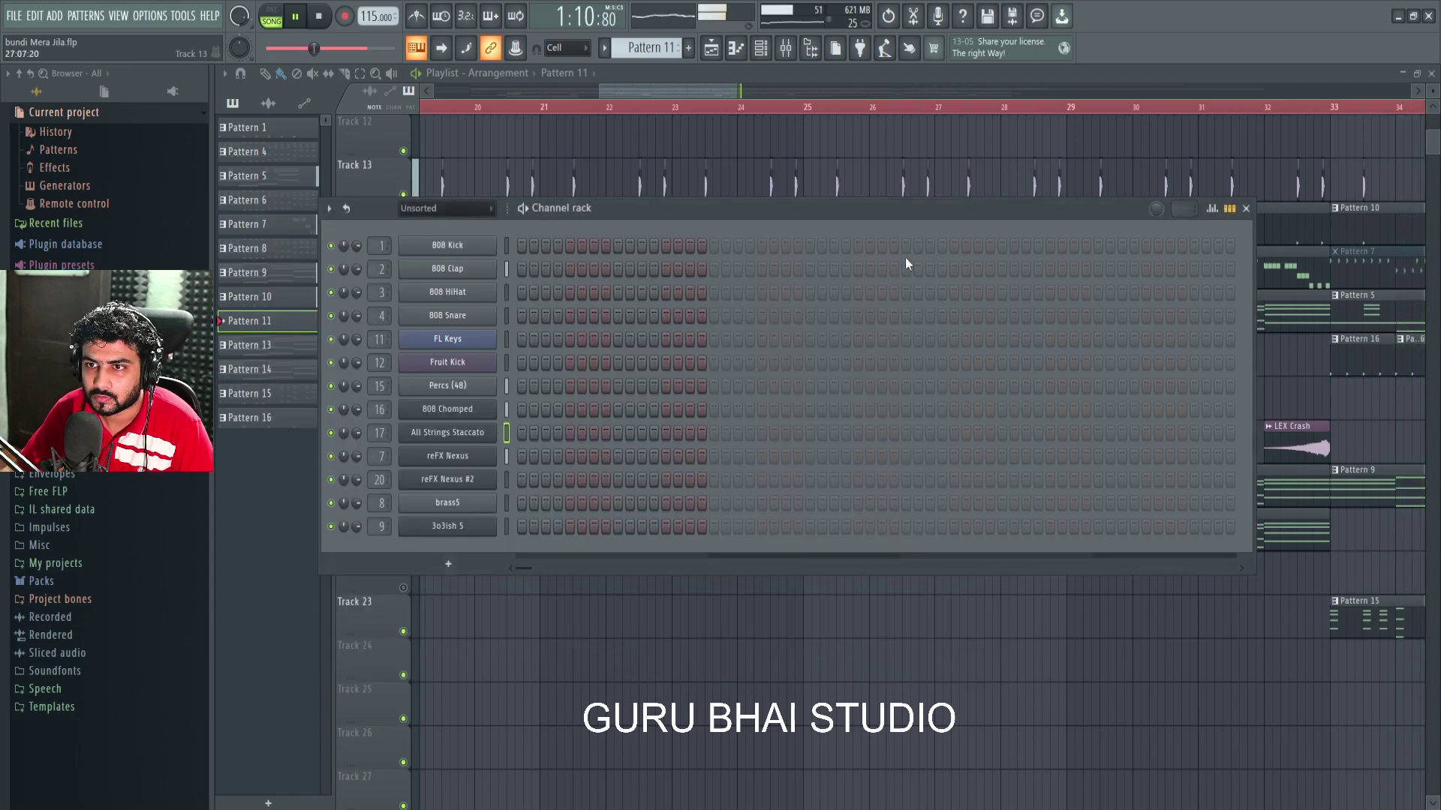
Step: View the reFX Nexus #2 instrument and its preset browser, and hide both it and the channel rack
left_click(476, 481)
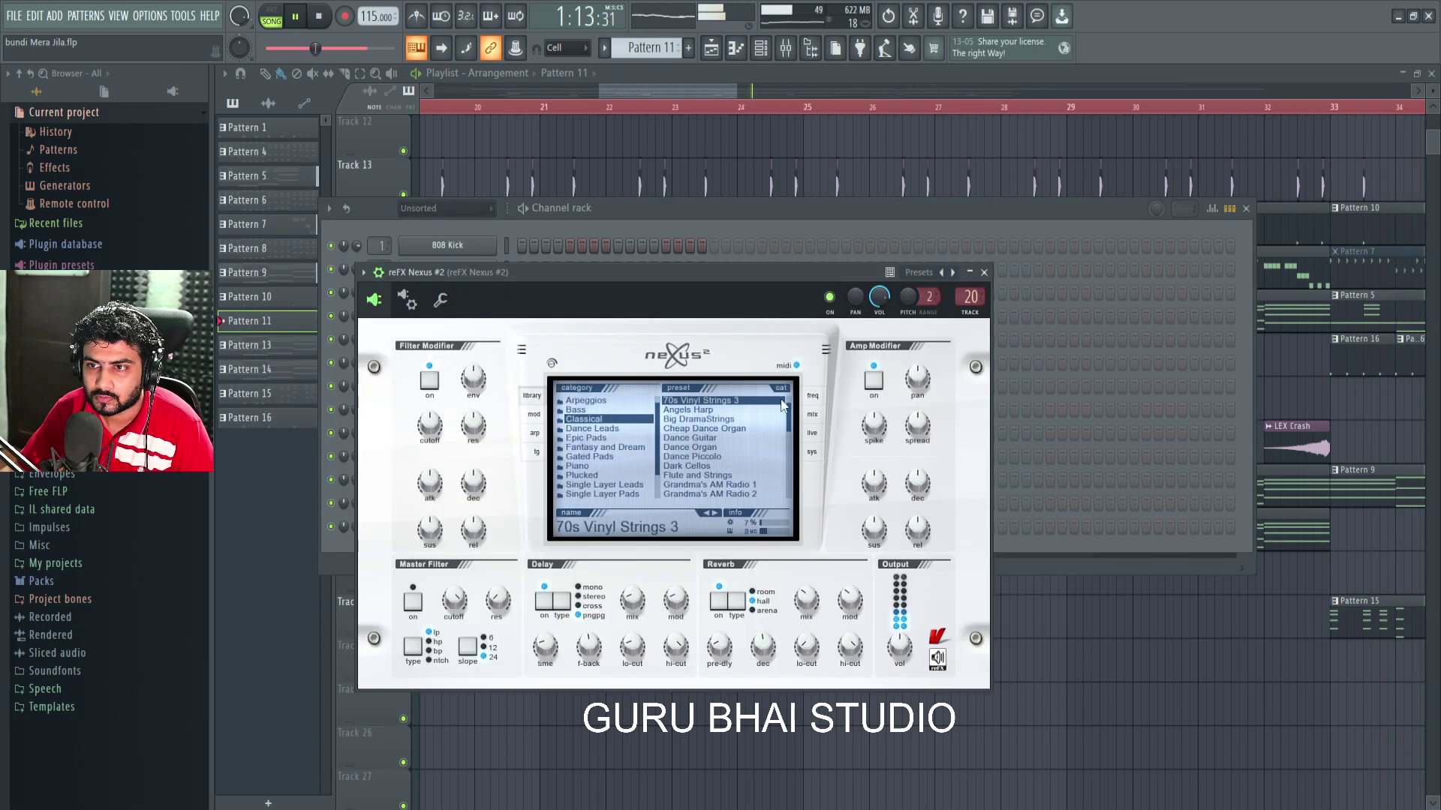
left_click(983, 272)
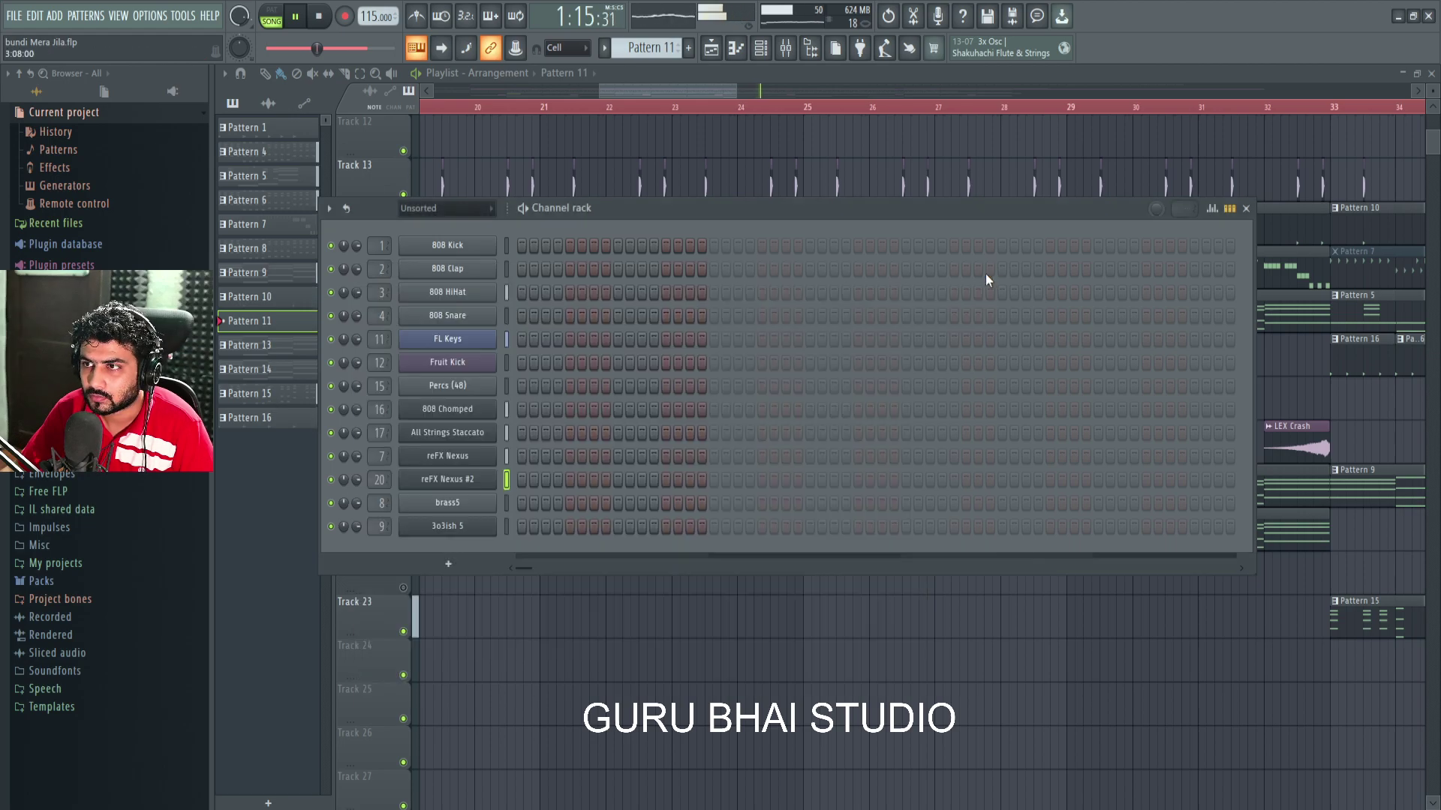
key("F6")
Step: Follow the playing song through the playlist and examine how clips are arranged and muted from about bar 37 to bar 65
scroll(547, 106, "down", 4)
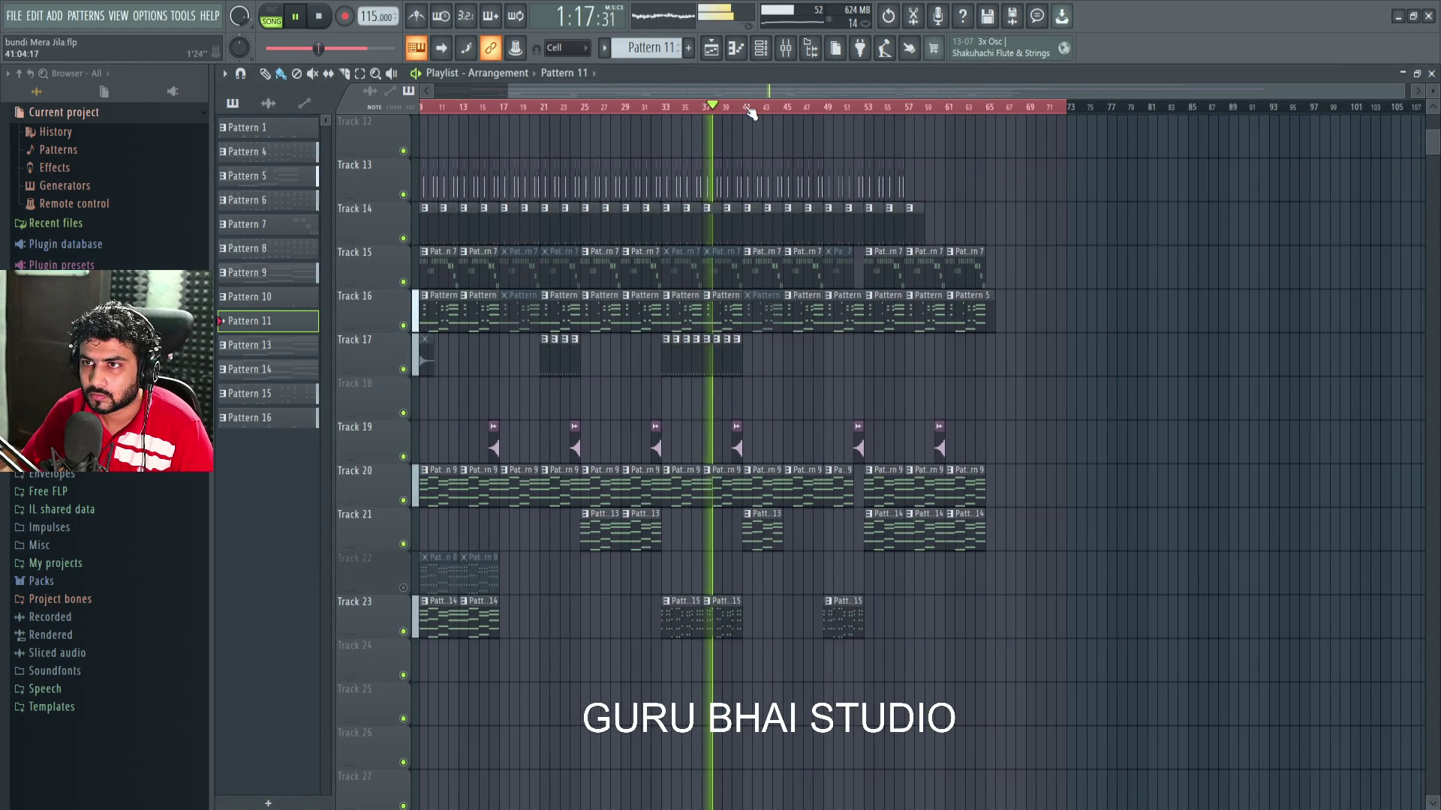
scroll(733, 106, "up", 3)
scroll(784, 476, "up", 1)
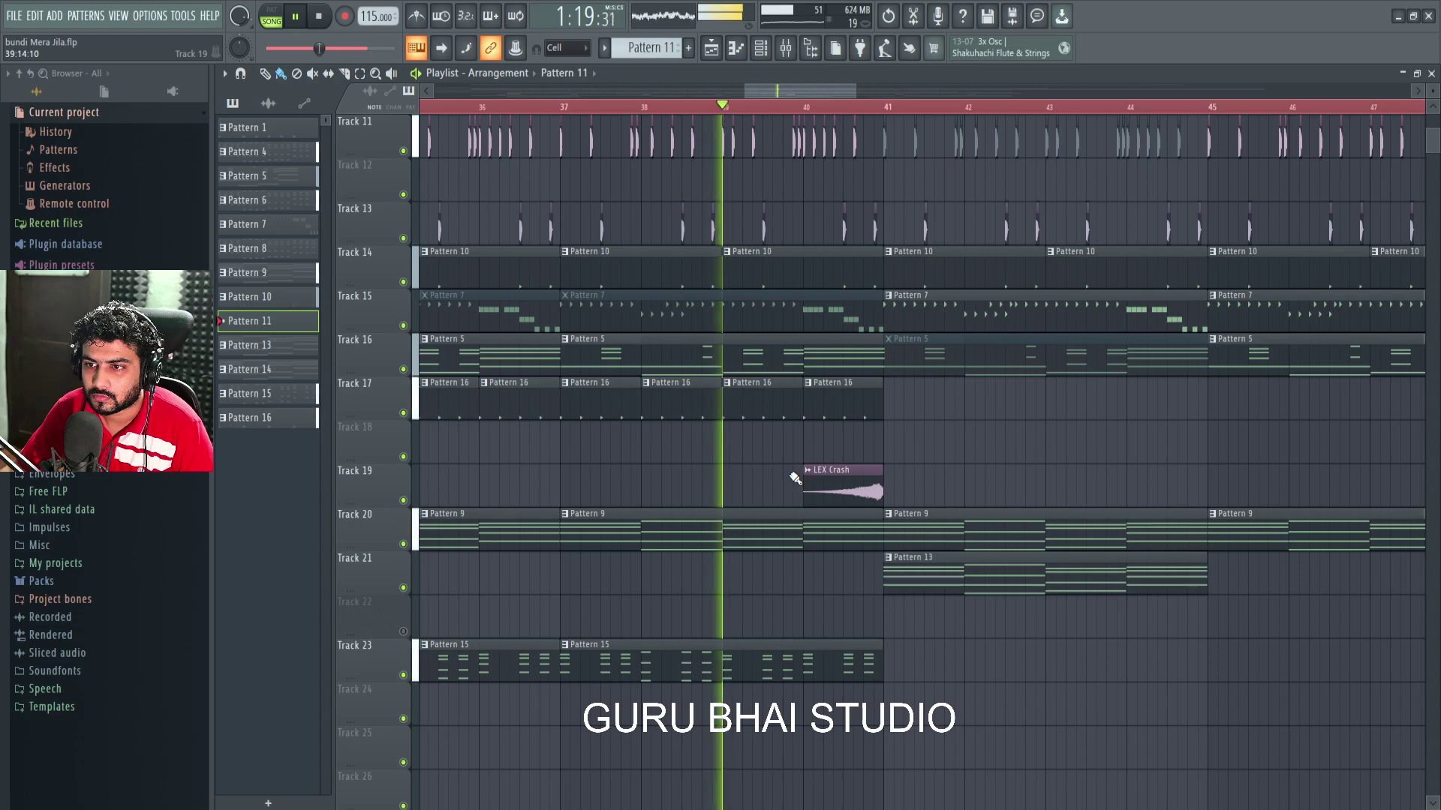
scroll(836, 111, "down", 3)
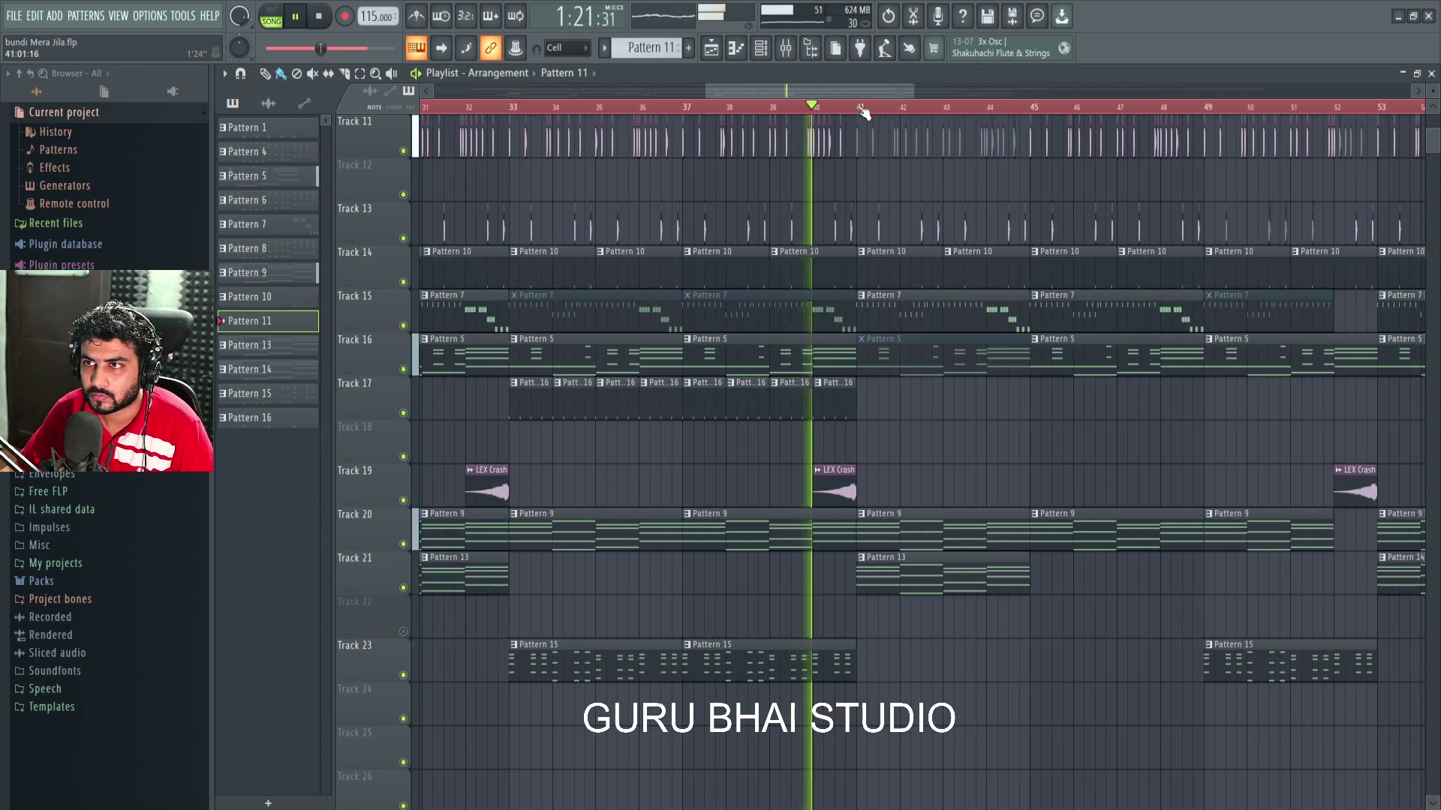
scroll(864, 111, "down", 4)
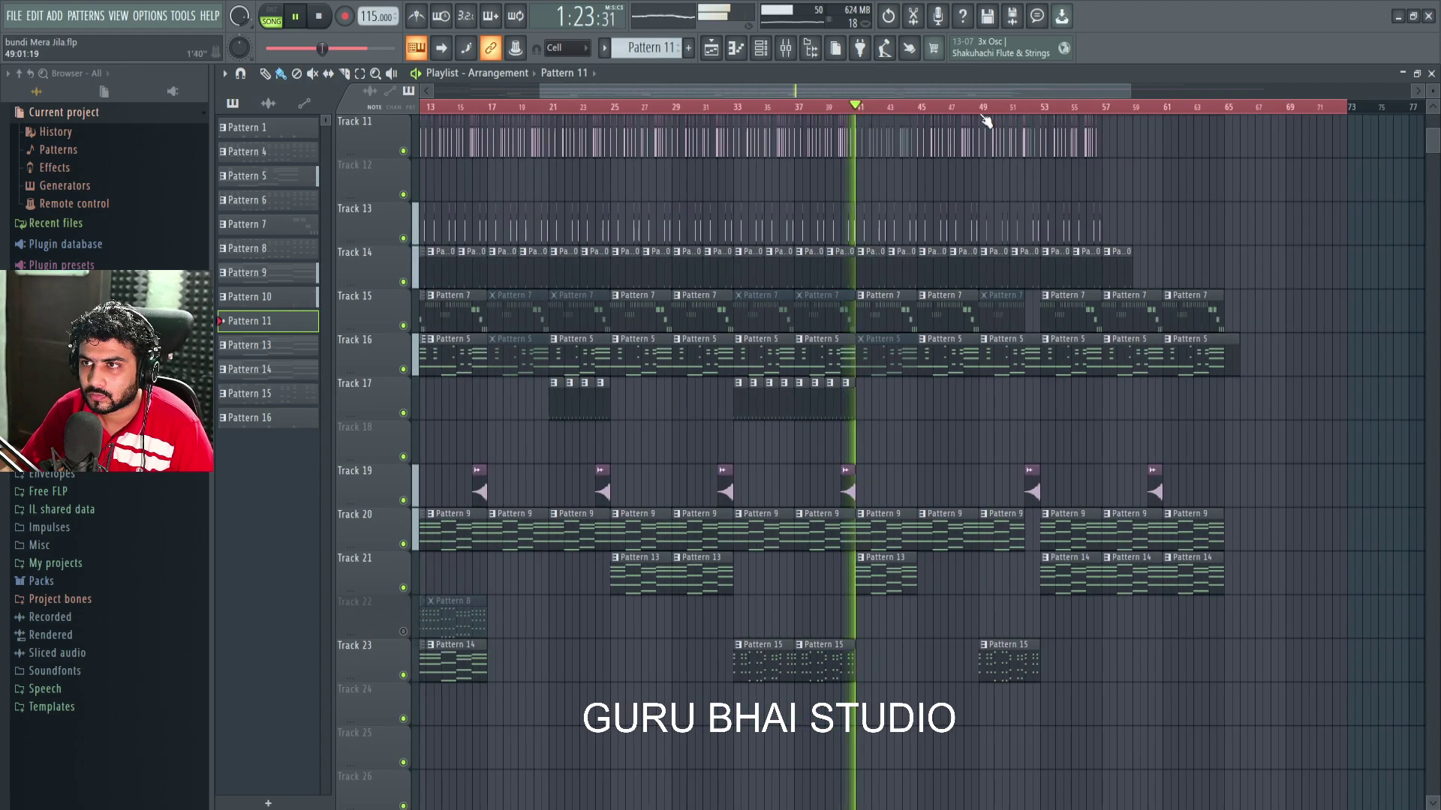
scroll(985, 113, "up", 4)
scroll(889, 481, "up", 4)
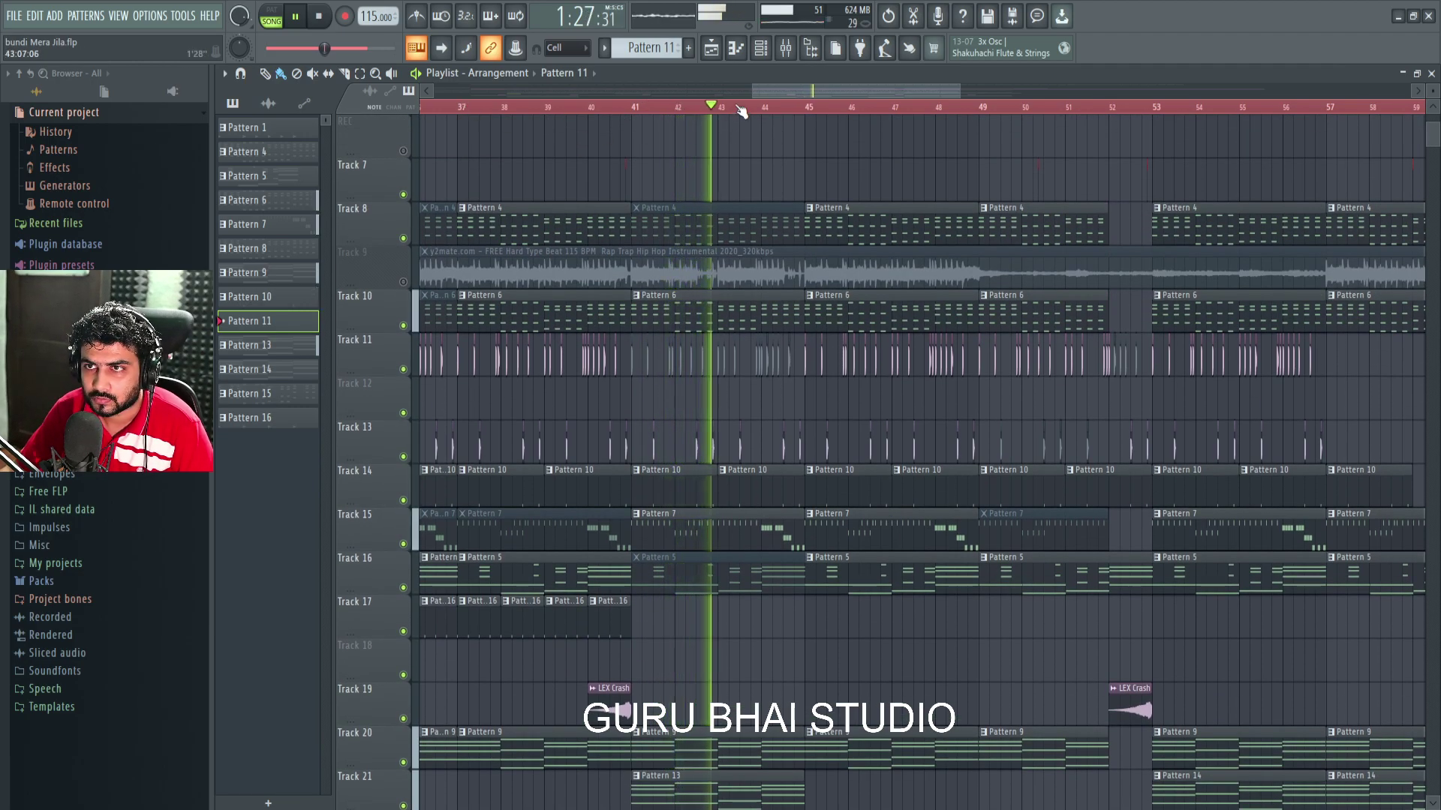
scroll(740, 111, "down", 3)
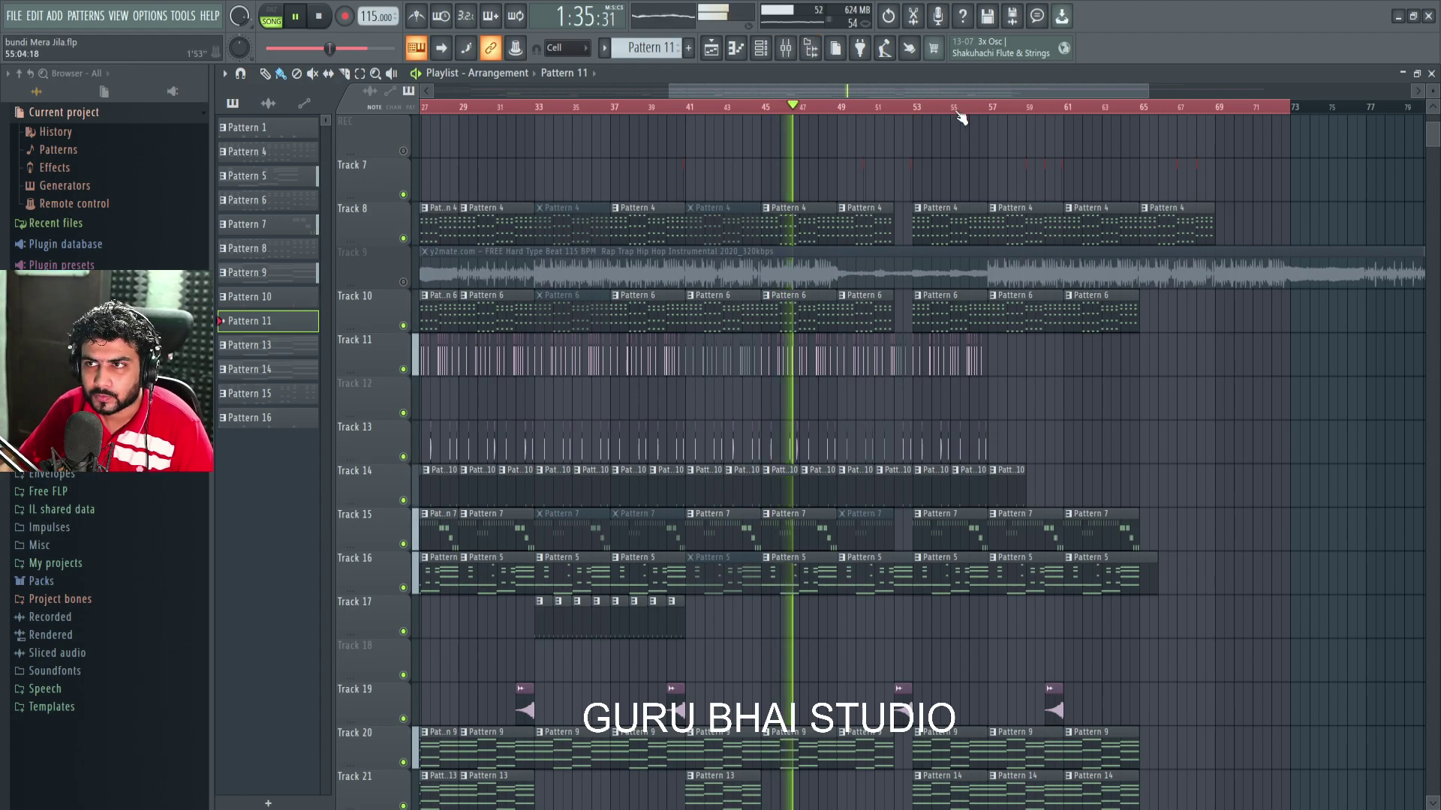
scroll(962, 118, "up", 3)
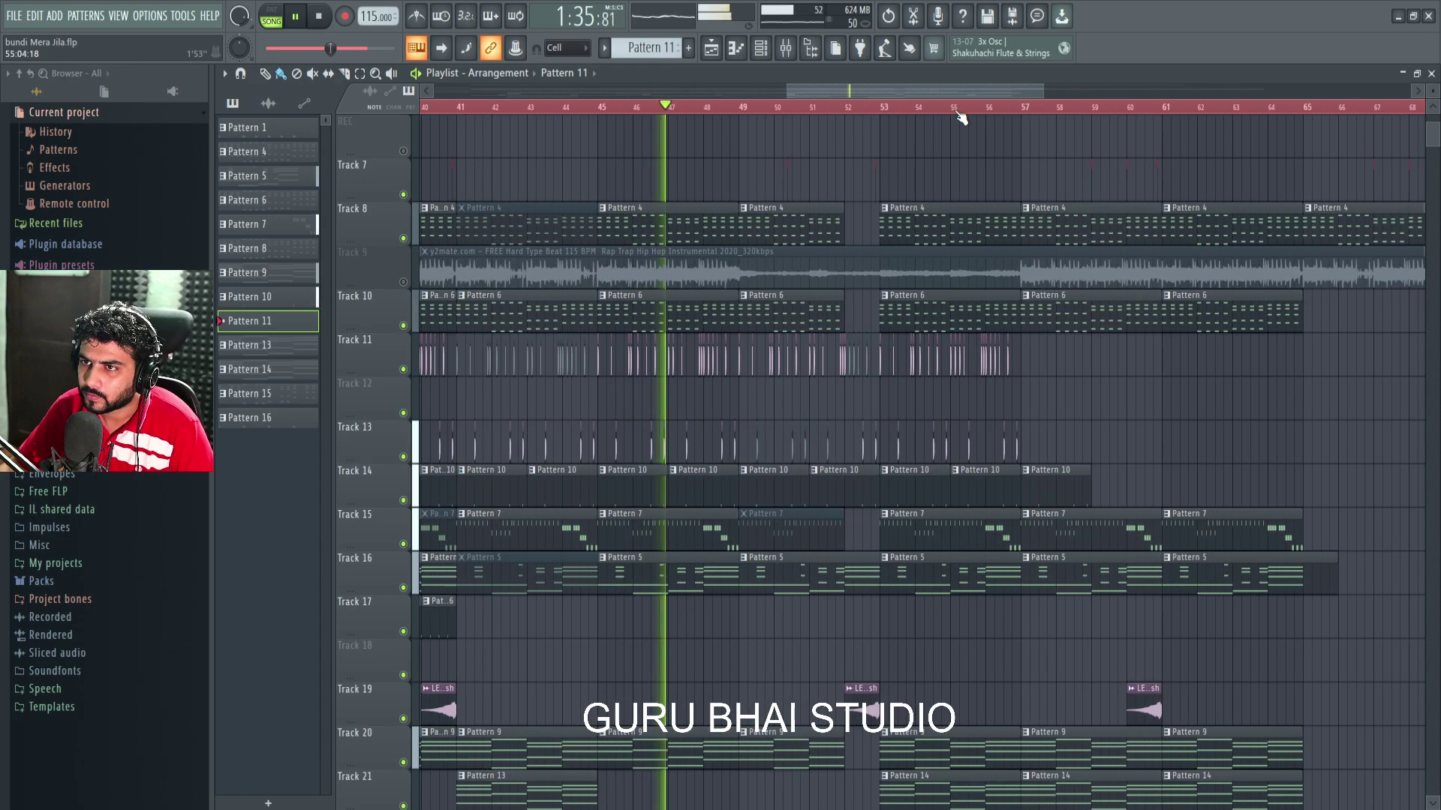
Step: Show the mixer with the master track selected to view its effects chain, and return to the playlist
left_click(786, 49)
left_click(262, 222)
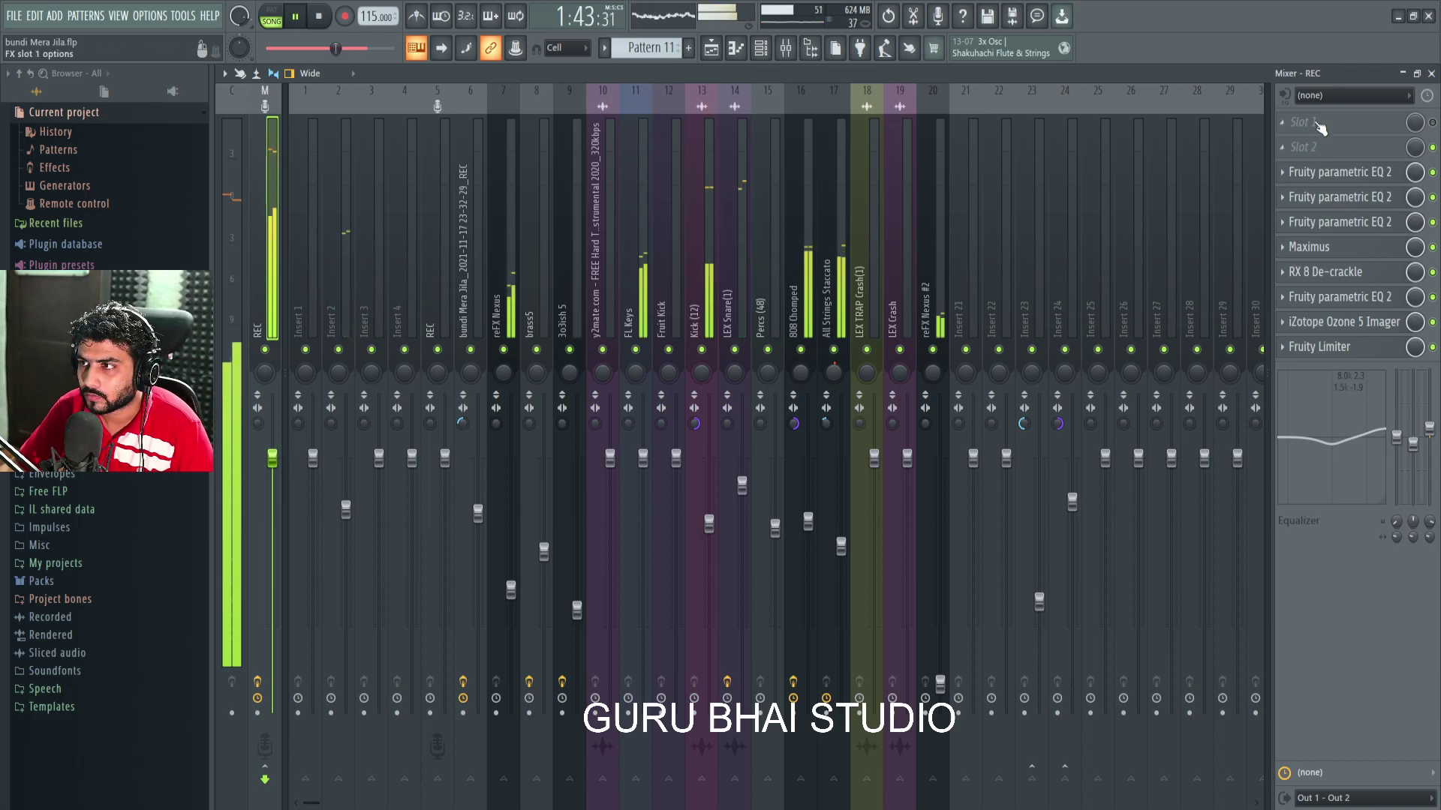
key("F5")
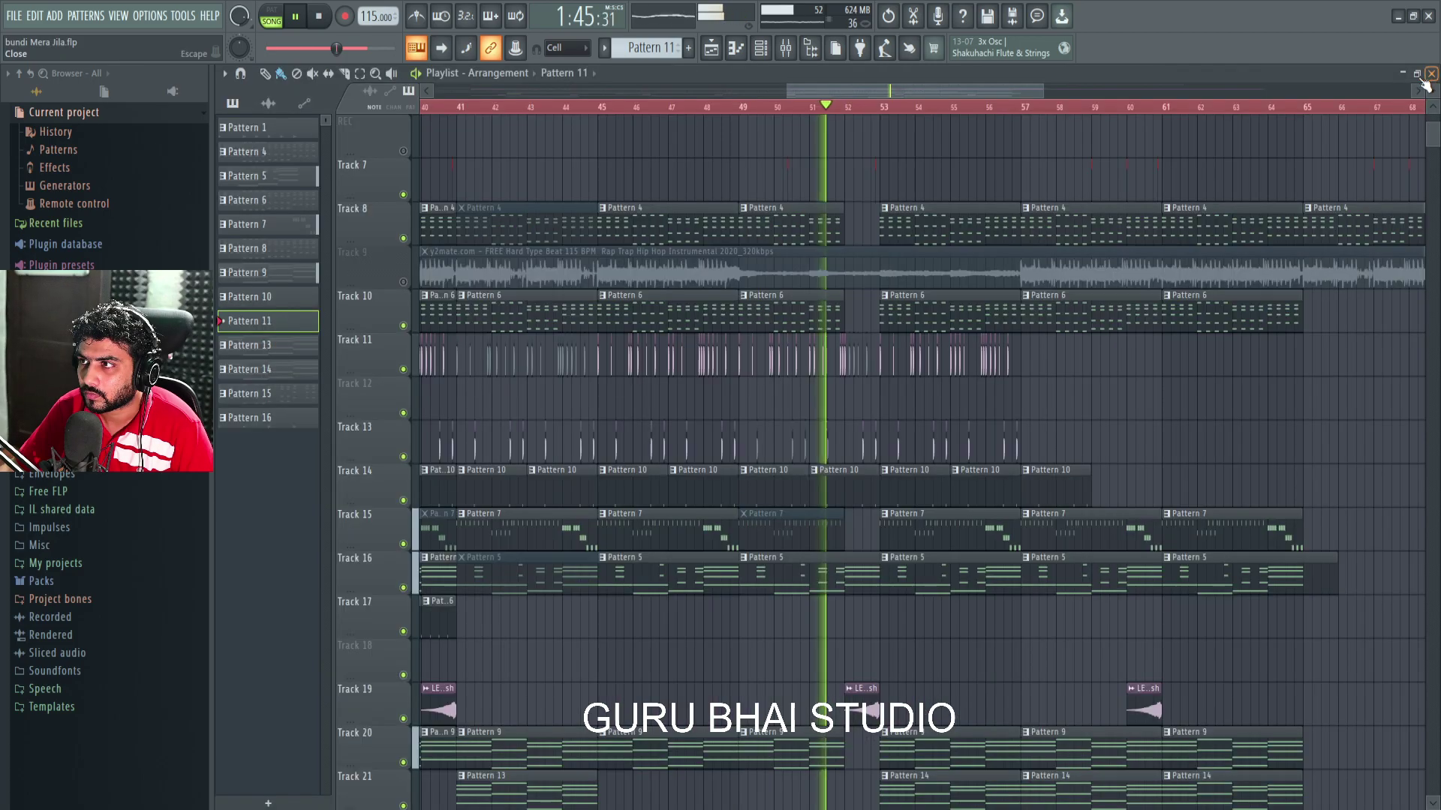
Step: Play the song's closing section from around bar 53, examine its clips down to Track 23, and pause playback
scroll(968, 113, "up", 1)
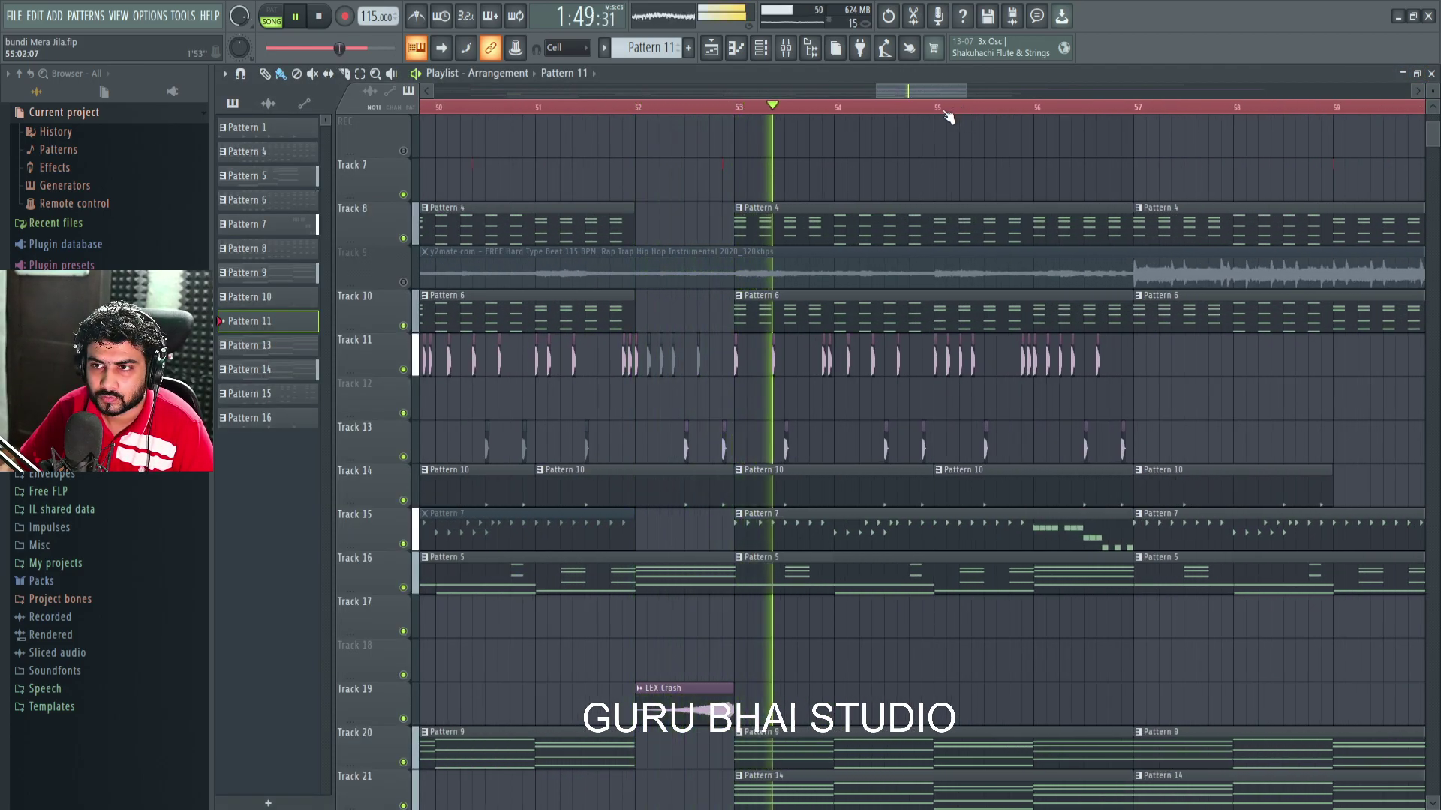
scroll(925, 112, "down", 3)
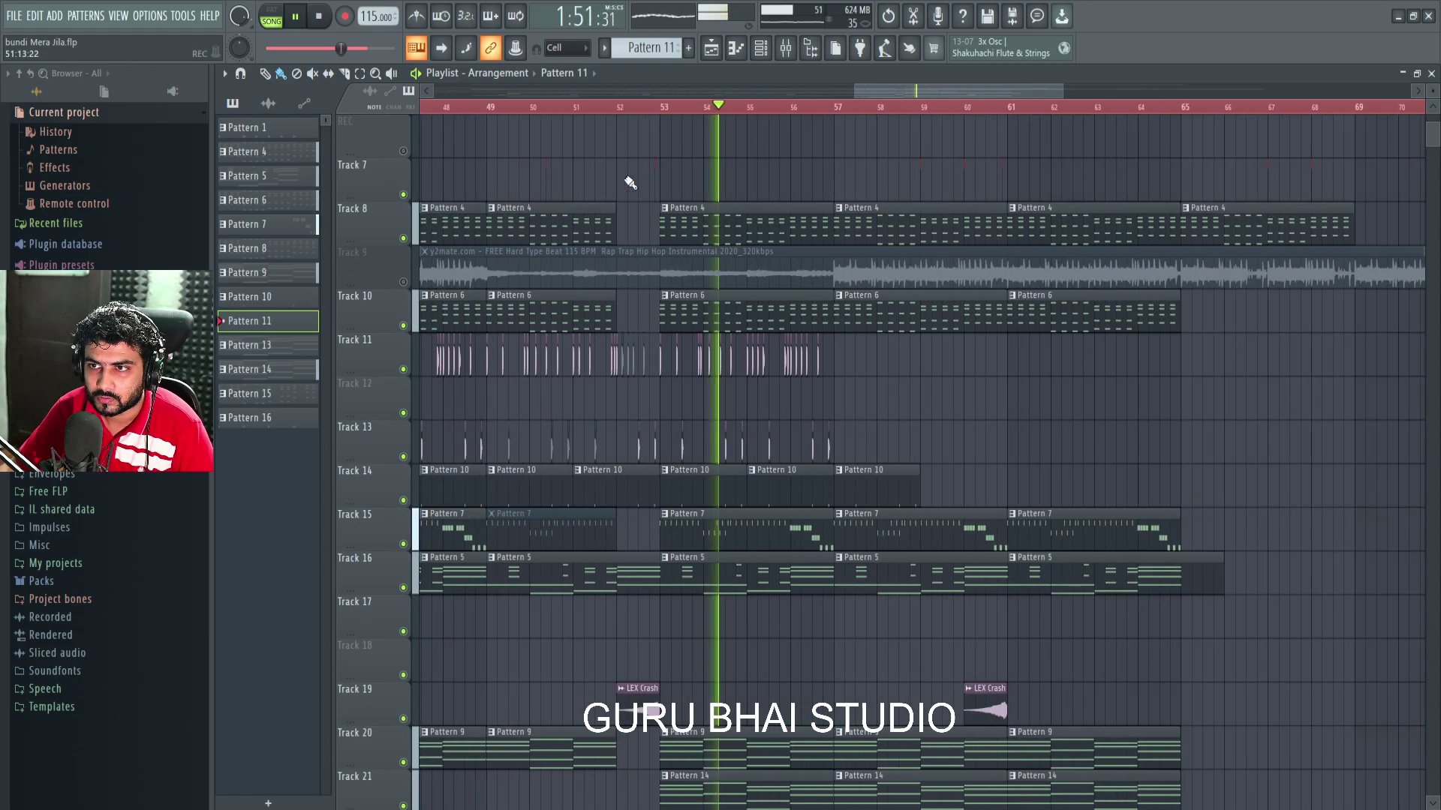
scroll(844, 467, "down", 5)
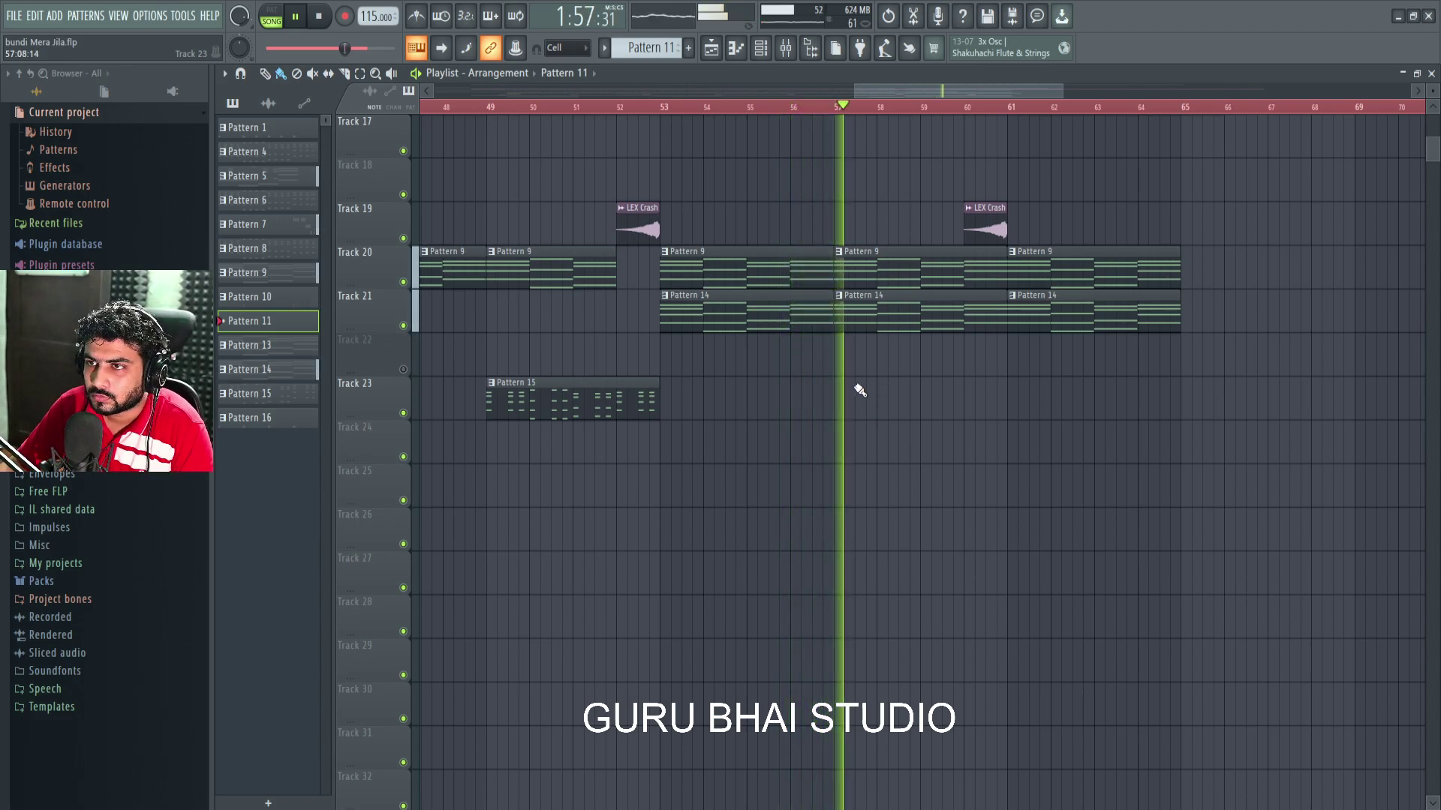
left_click(295, 16)
scroll(888, 470, "up", 4)
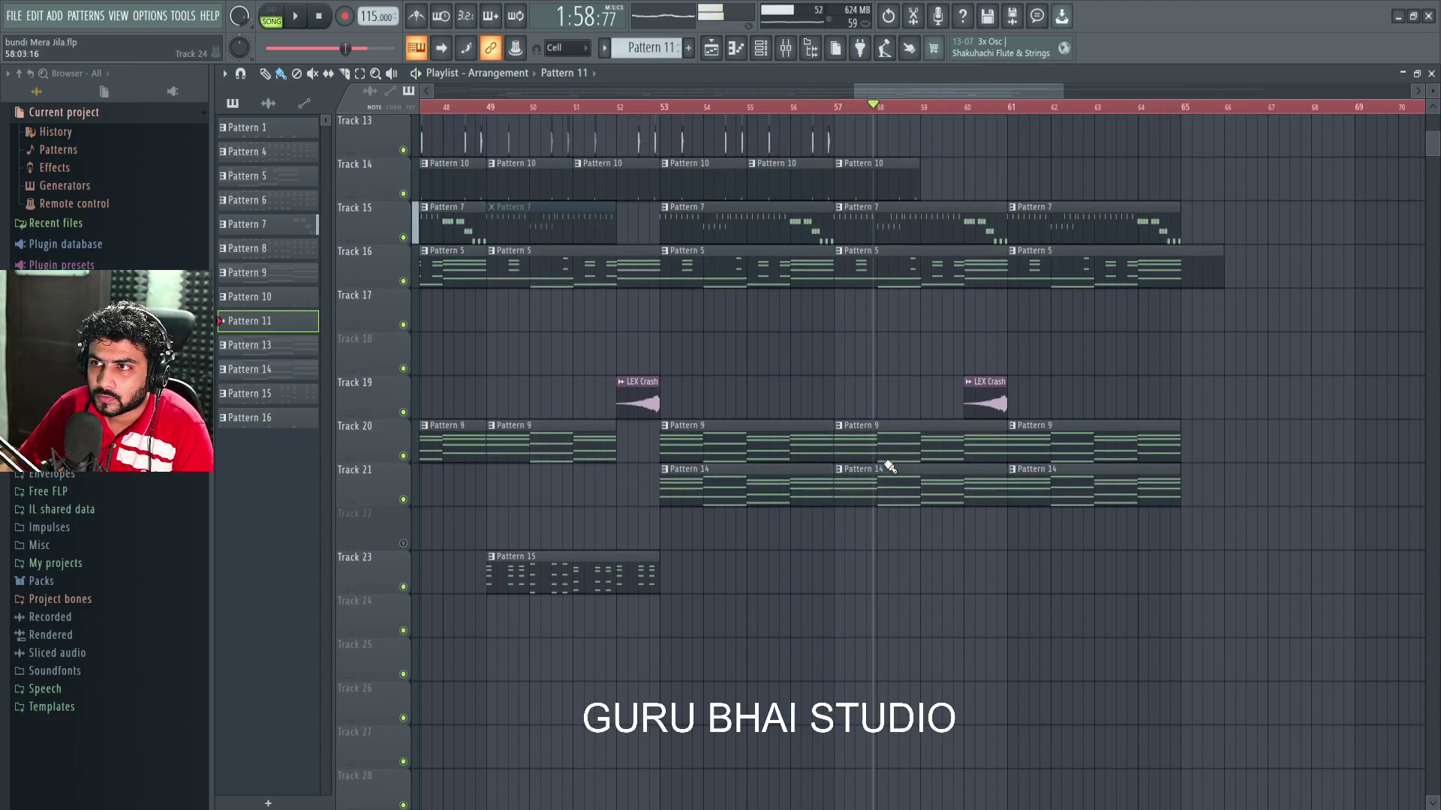
scroll(947, 93, "down", 3)
scroll(974, 112, "down", 4)
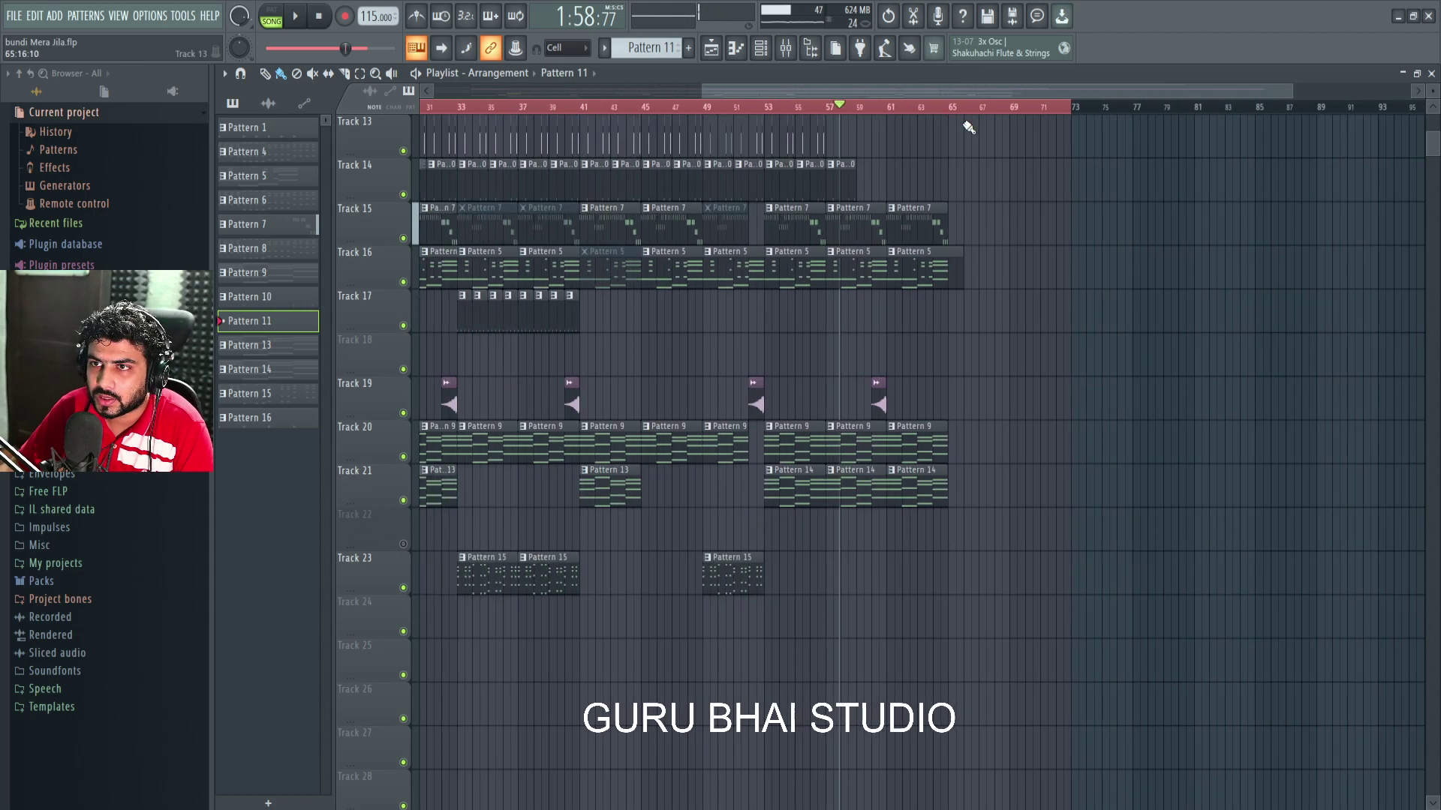
Step: Audition the first kick clip on Track 11 and the first LEX Snare clip on Track 13 after bar 9
scroll(499, 145, "up", 6)
scroll(497, 111, "up", 6)
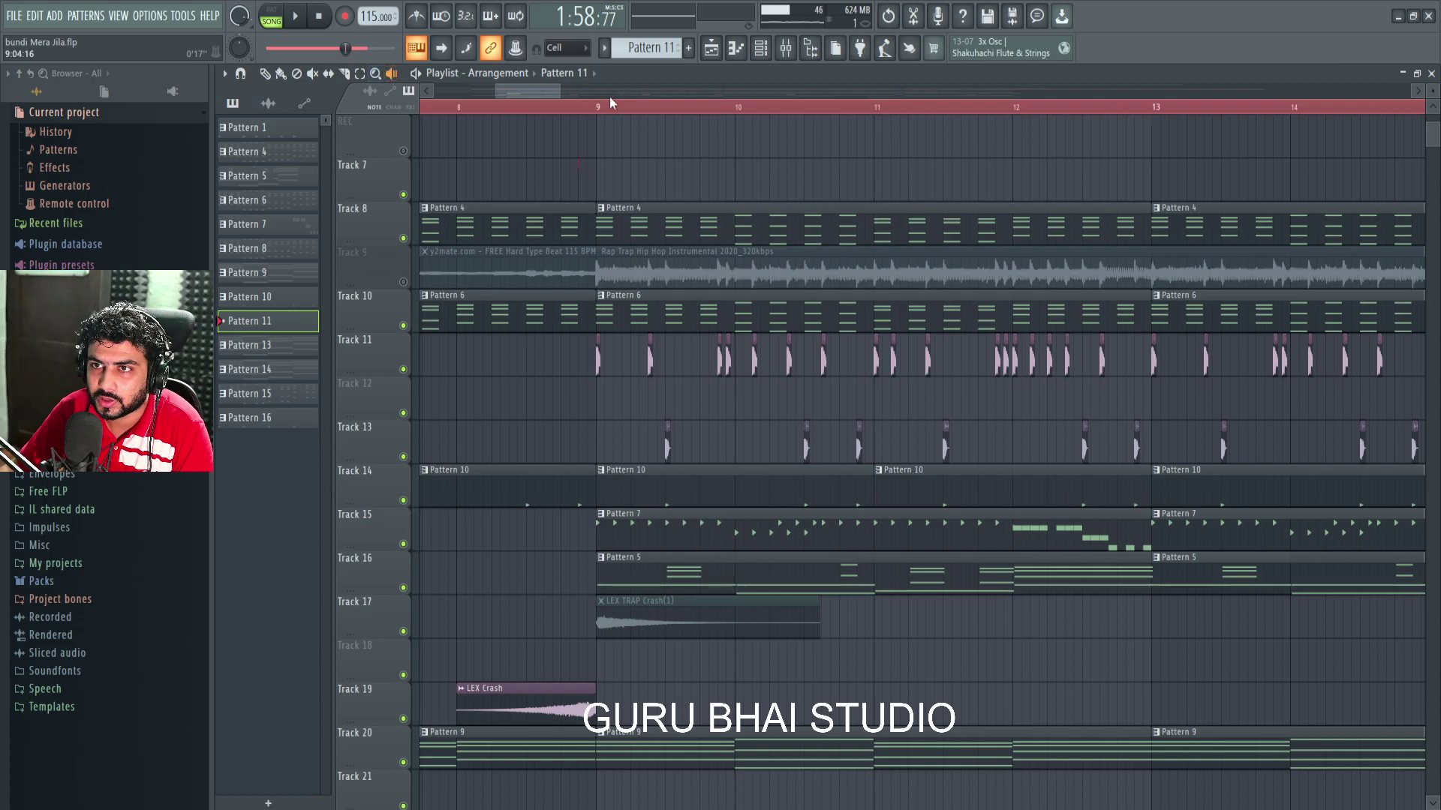
scroll(610, 97, "up", 3)
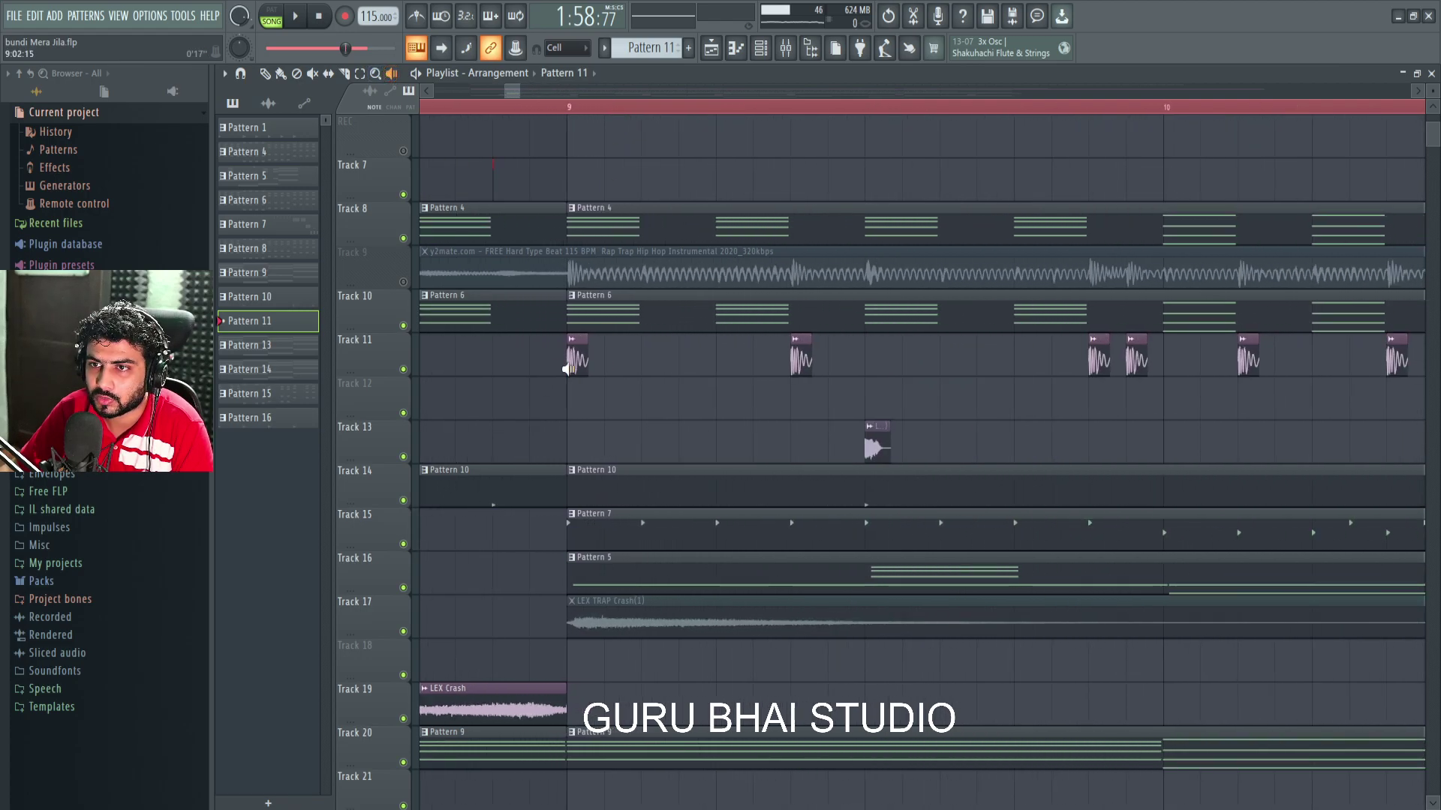
key("space")
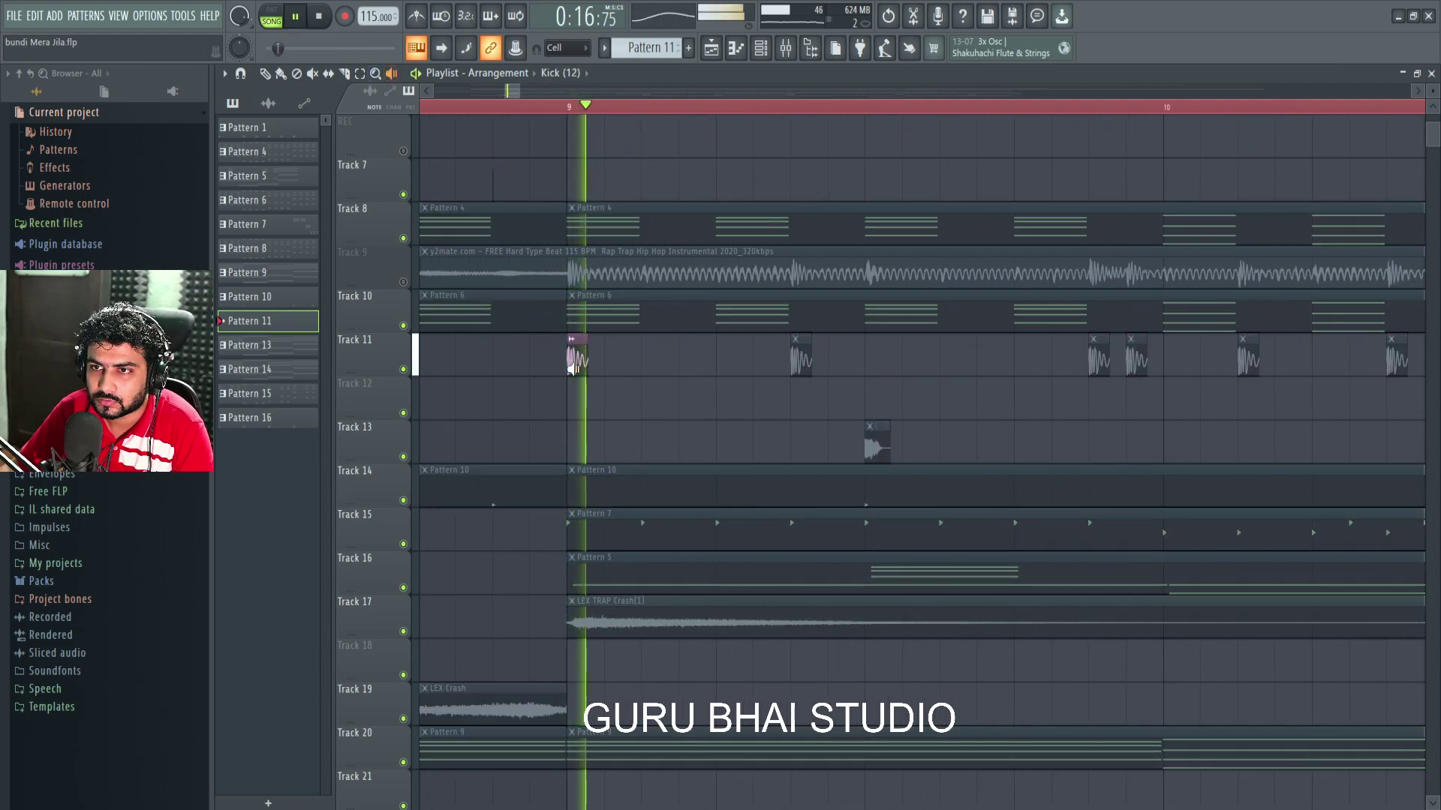
key("space")
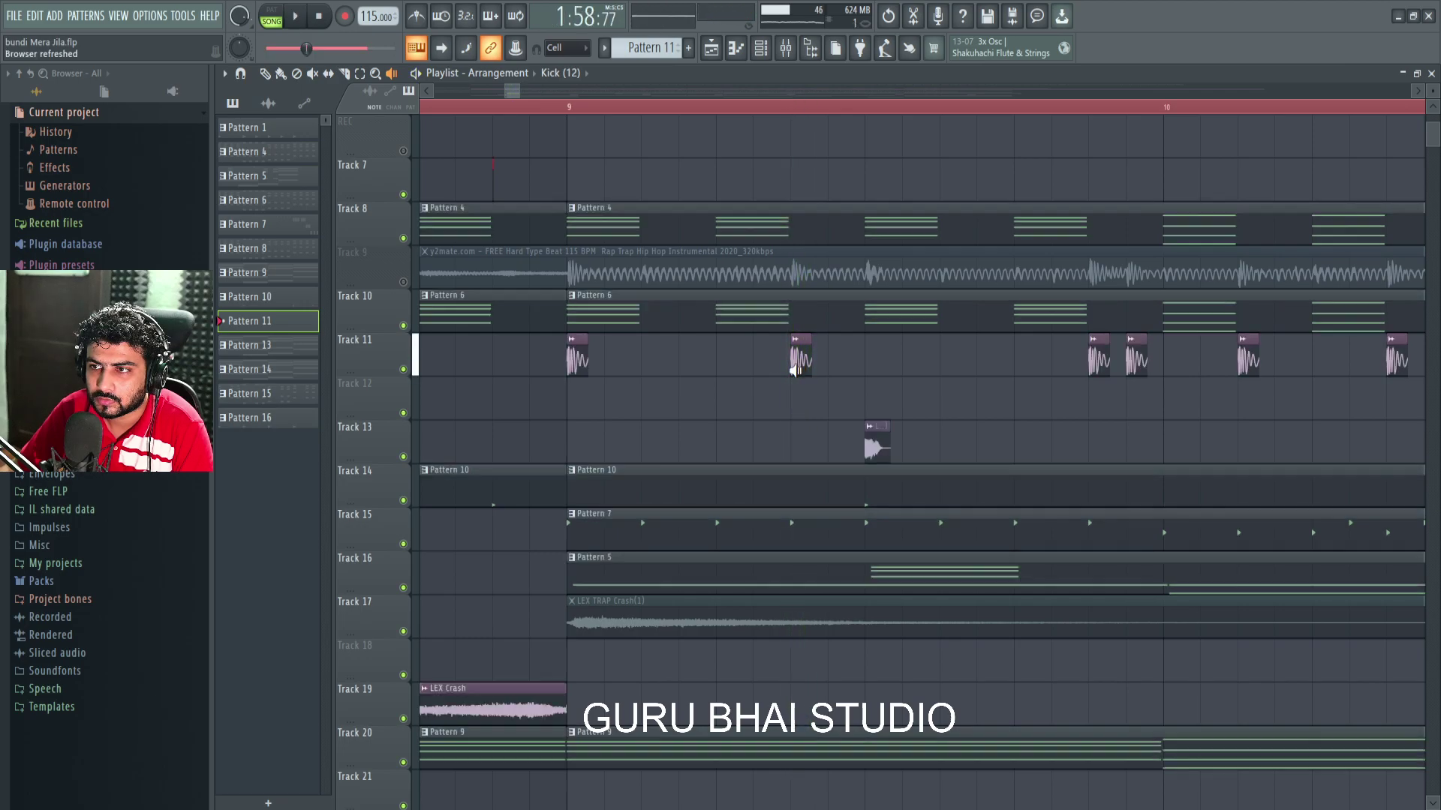
left_click(870, 447)
left_click(872, 449)
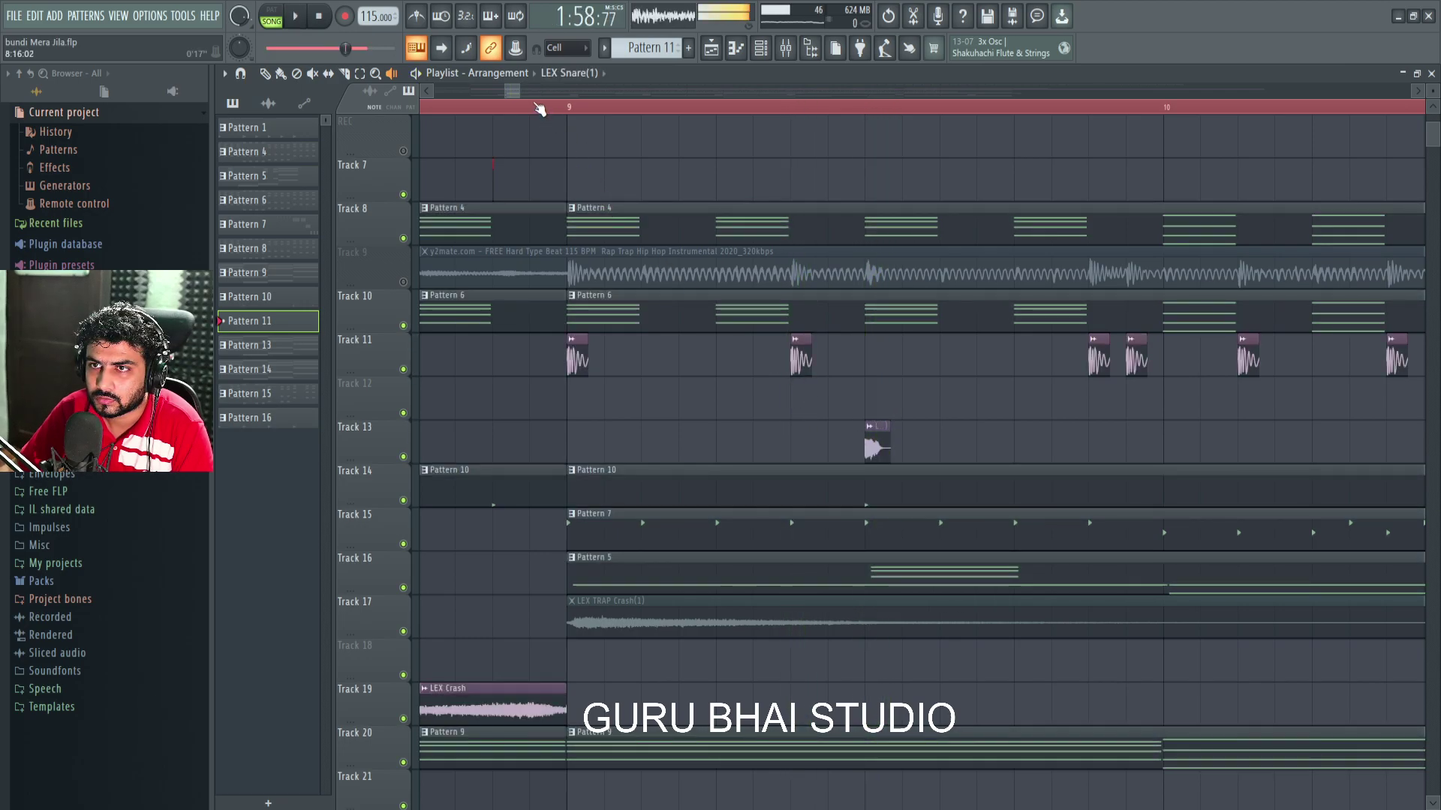
scroll(540, 106, "down", 4)
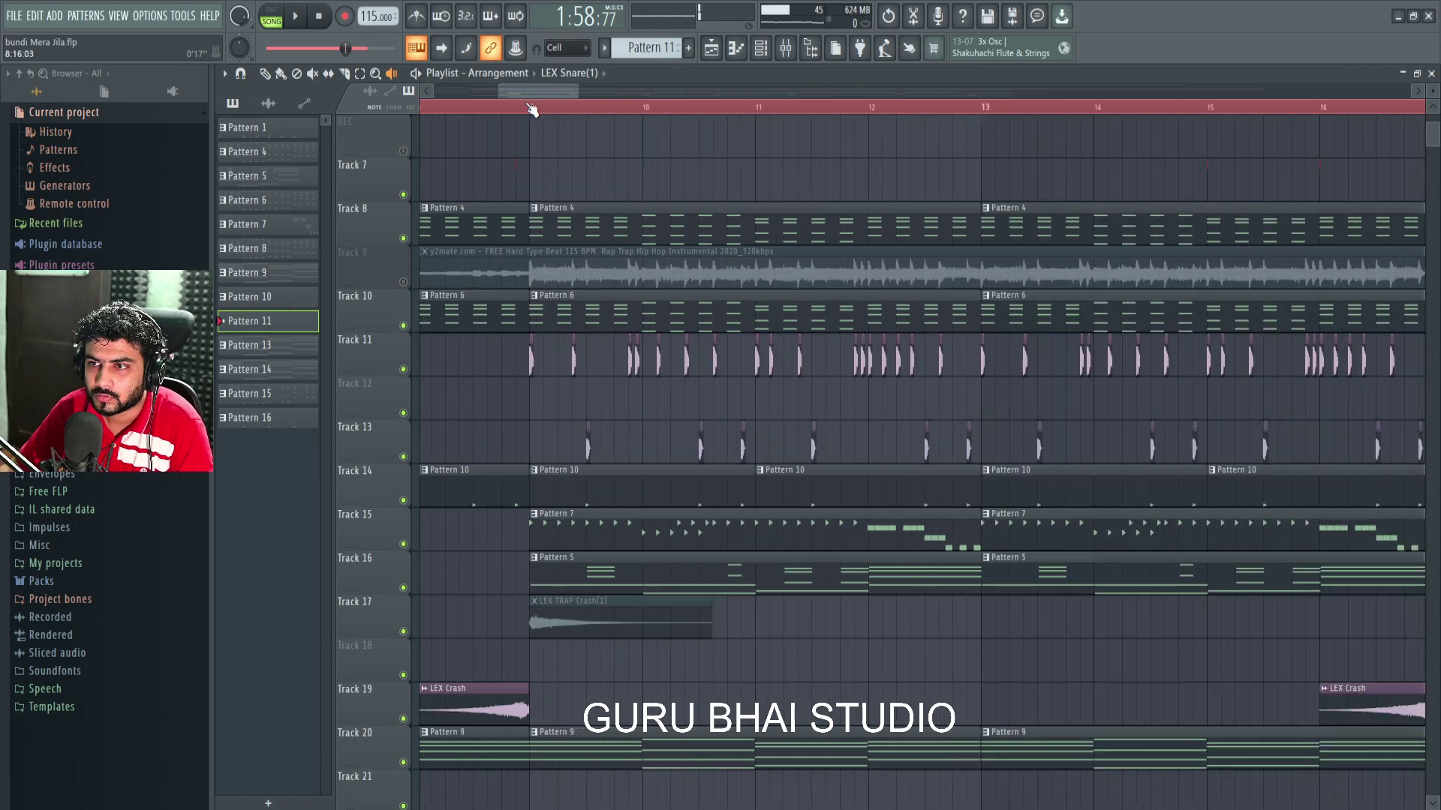
Step: Play the song from just before bar 9 to about bar 13 and stop playback
left_click(516, 107)
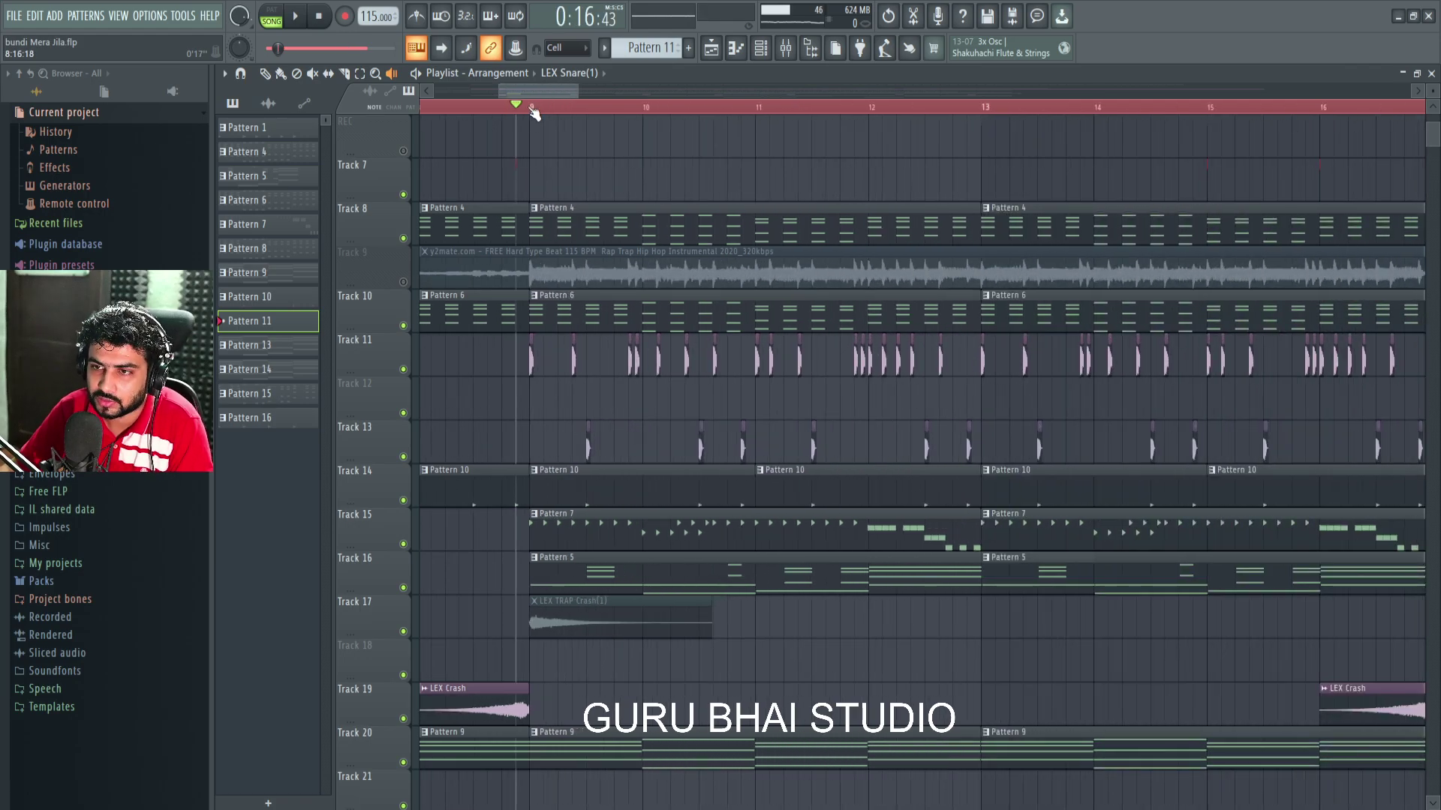
key("space")
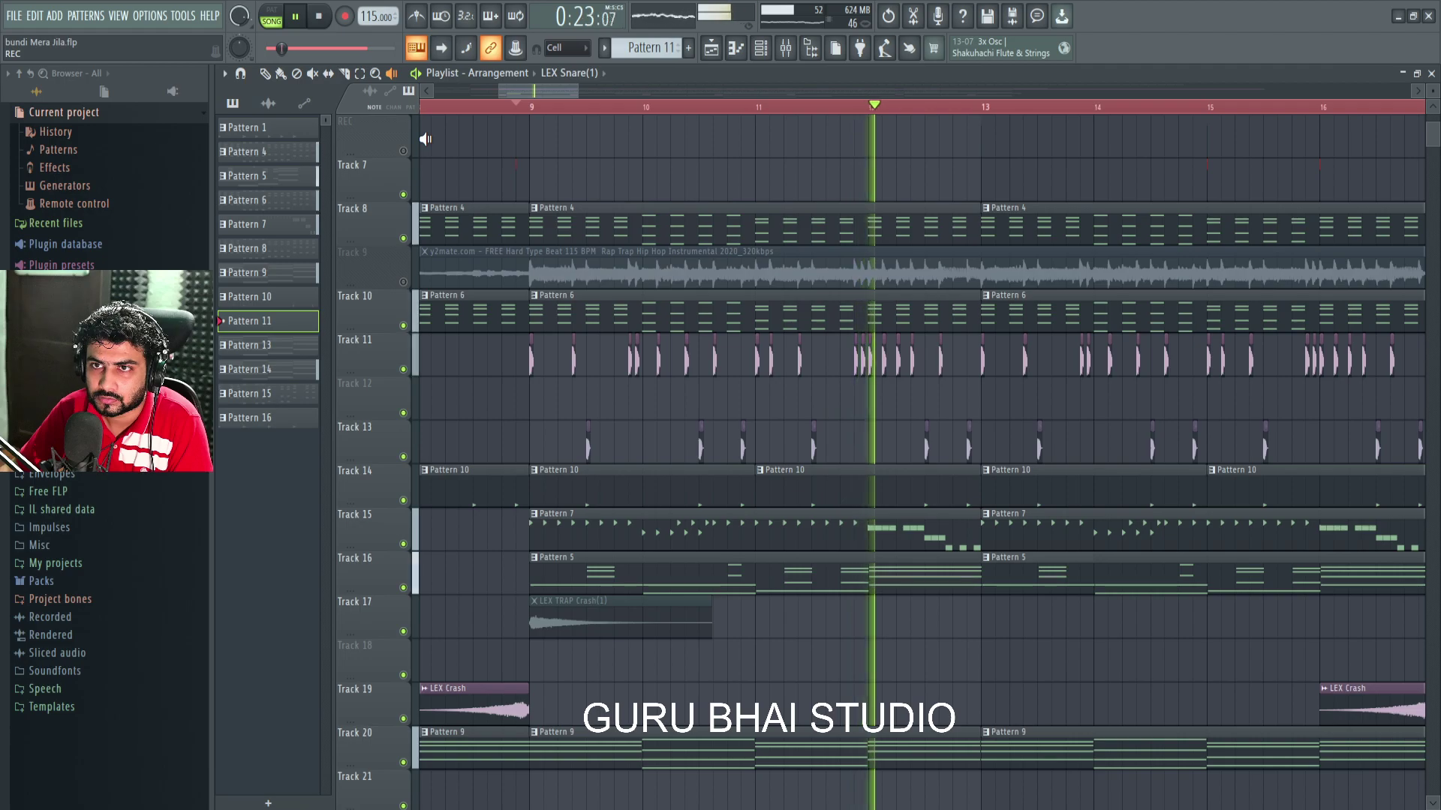
scroll(515, 109, "down", 2)
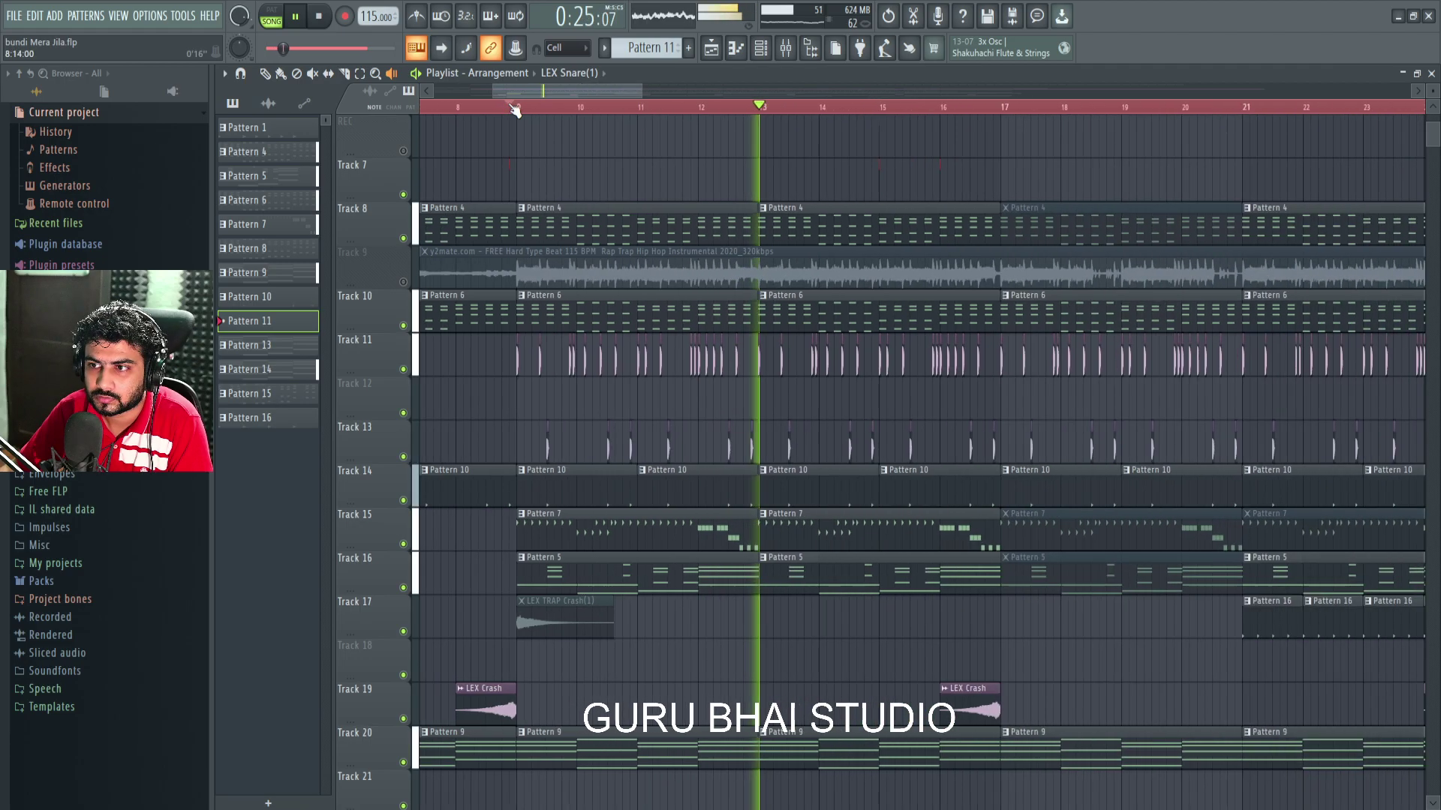
key("space")
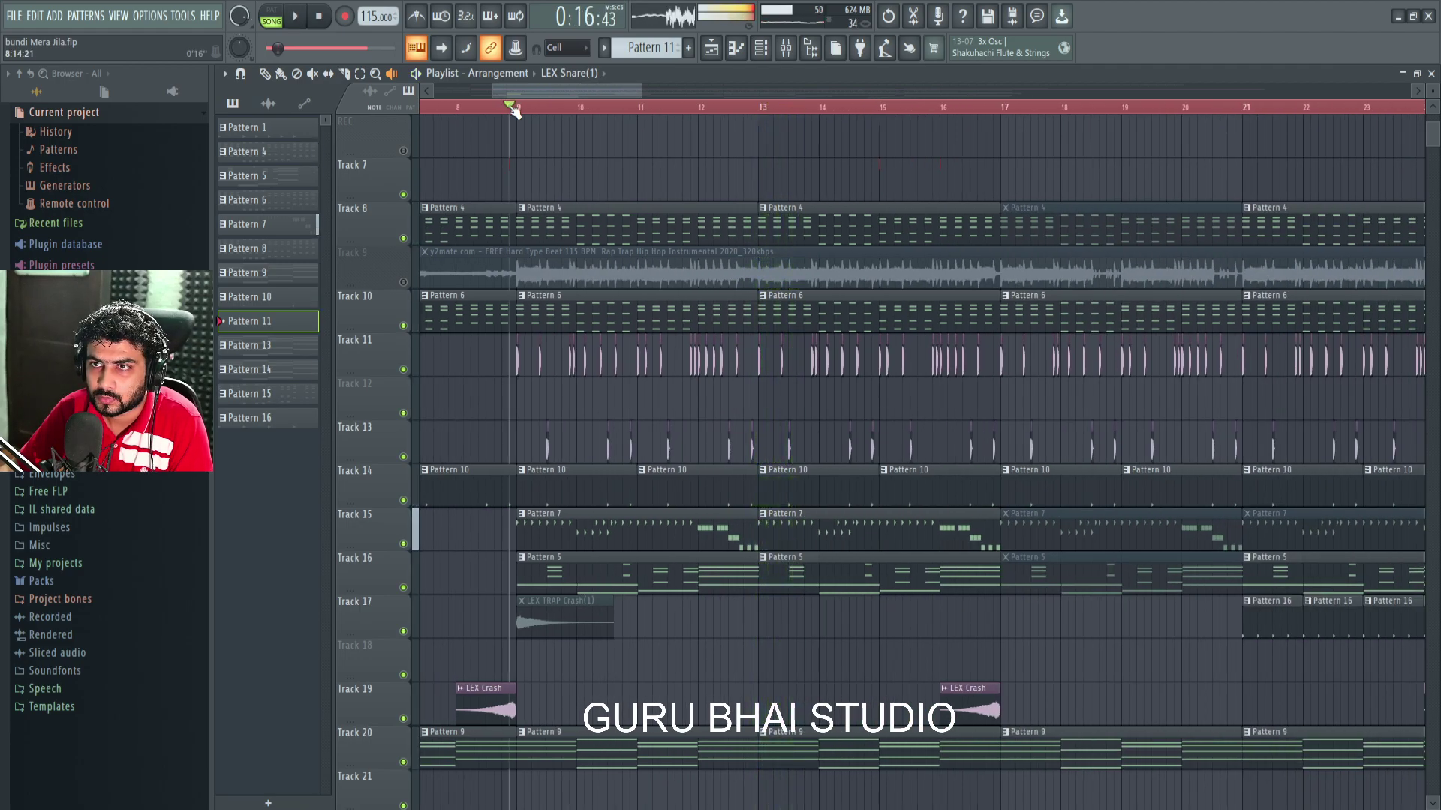
Step: Set the playback position to the start of bar 9 in the playlist
scroll(647, 312, "up", 5)
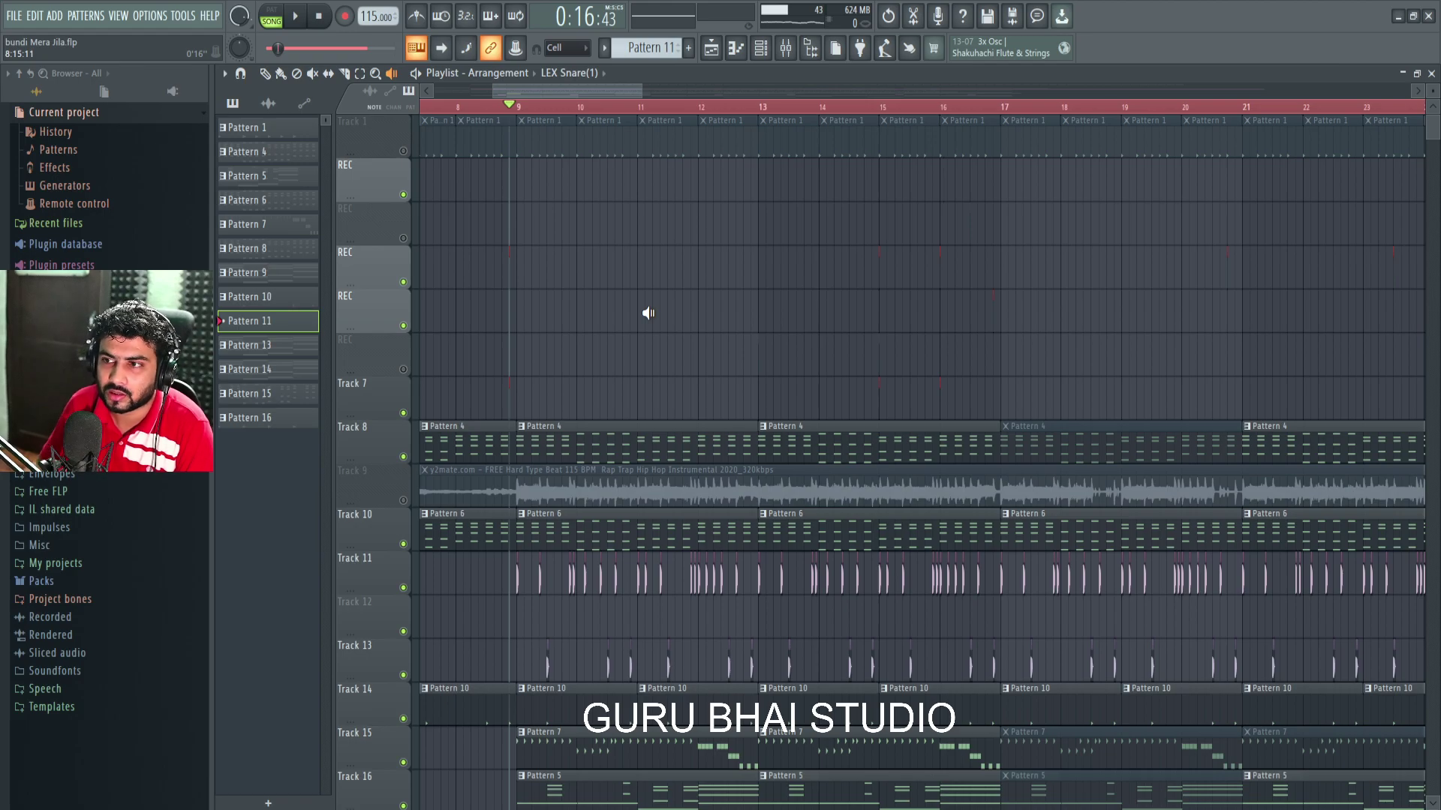
scroll(708, 118, "up", 3)
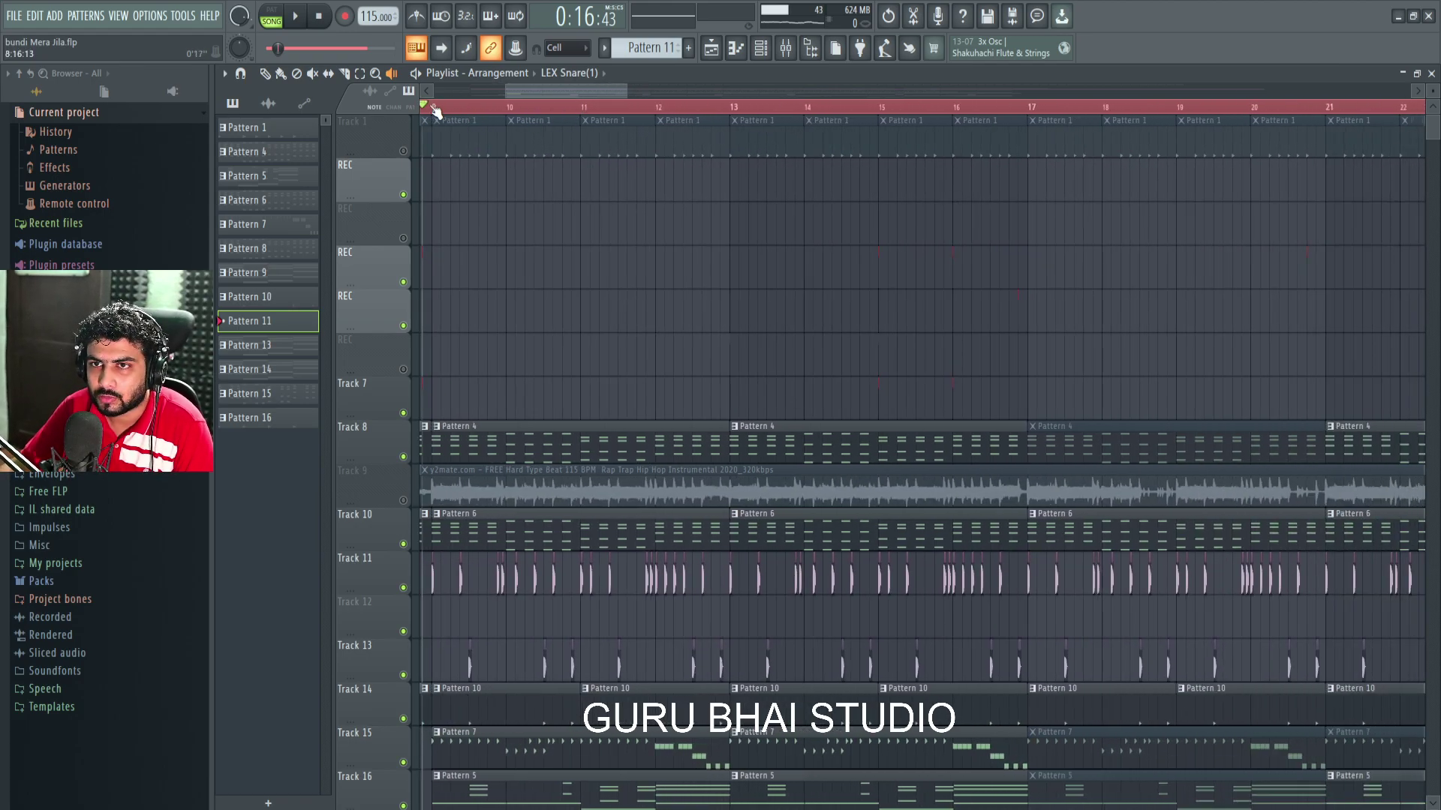
left_click(441, 112)
scroll(441, 112, "up", 3)
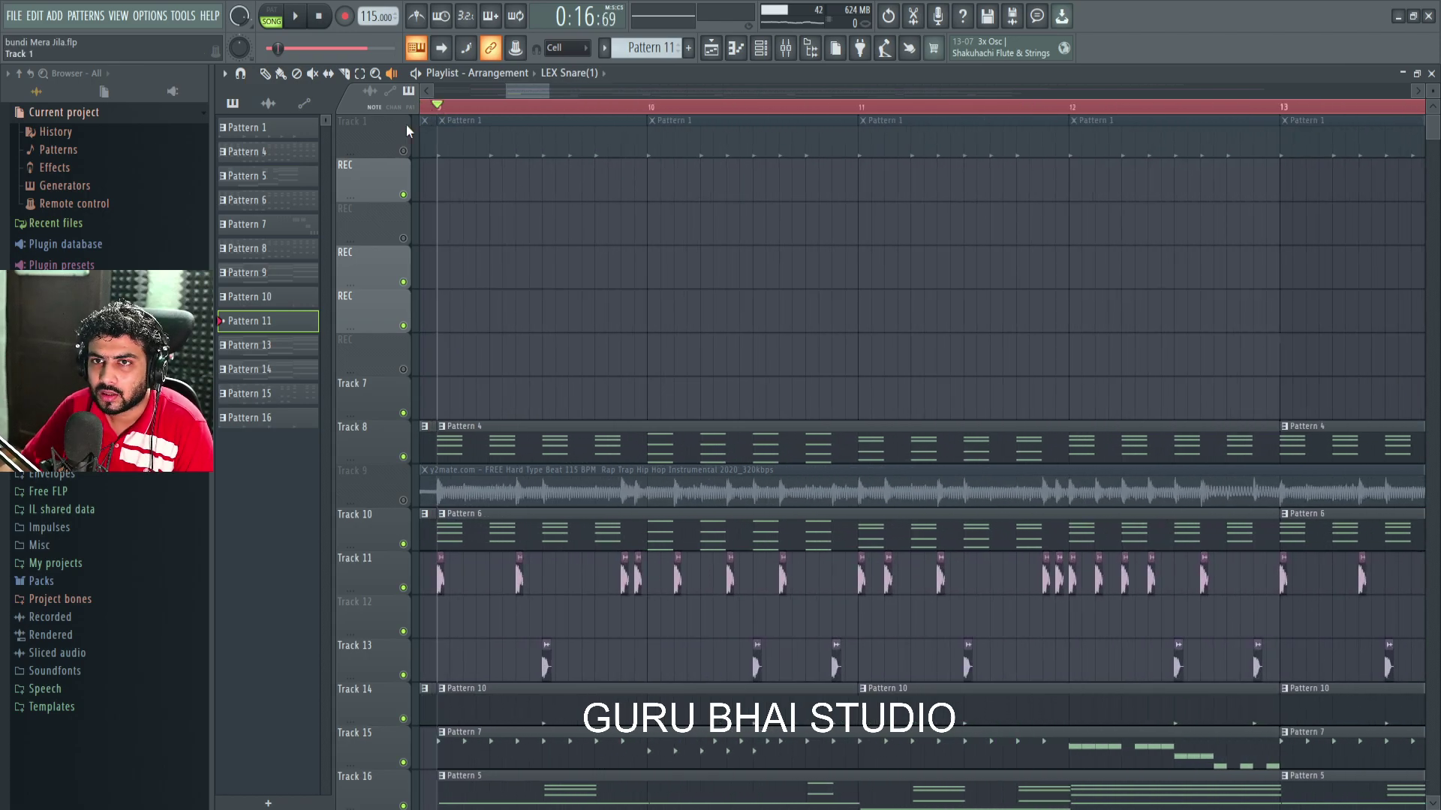
scroll(636, 115, "down", 3)
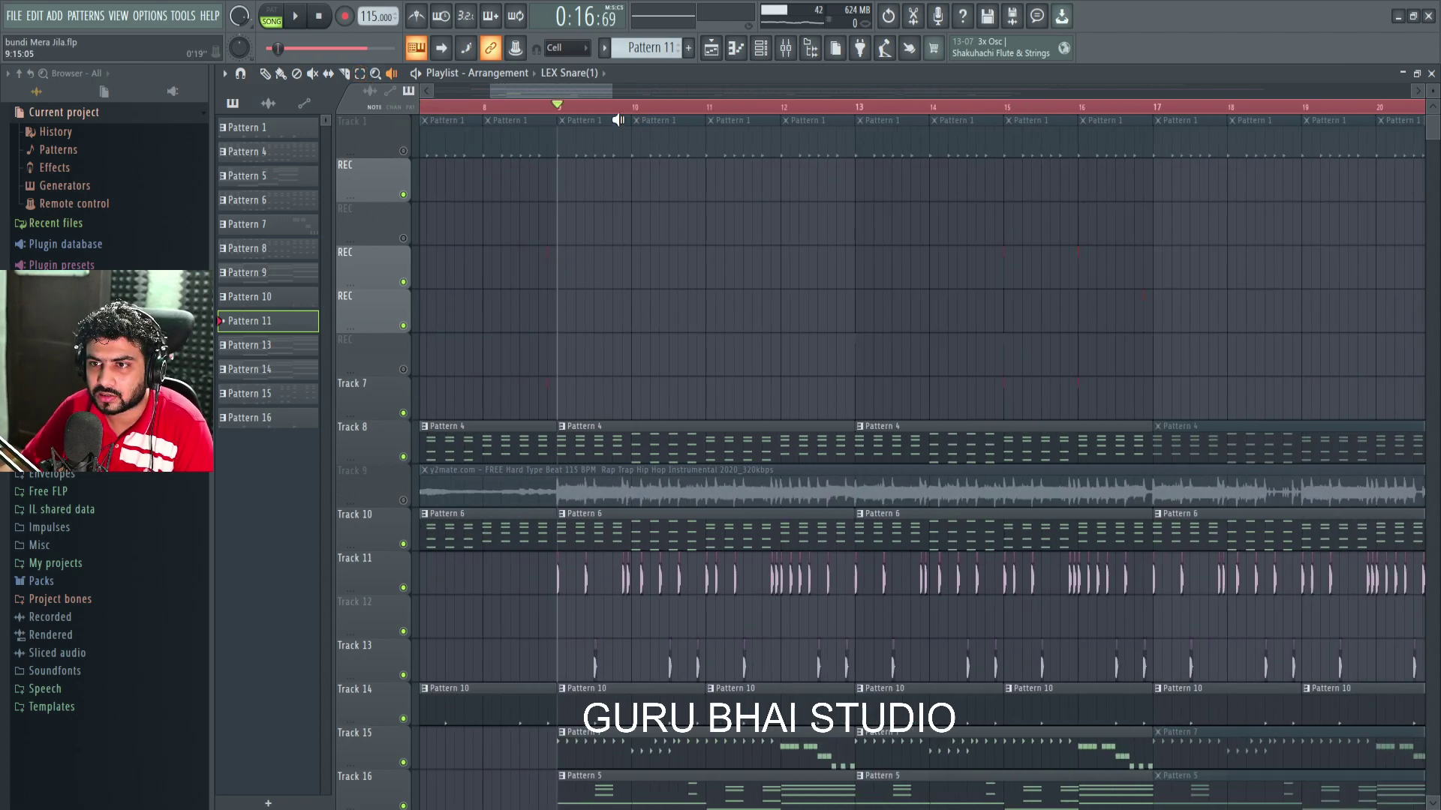
Step: Paint a Pattern 4 clip at bar 9 on the third active REC track and shorten it to 10 steps
left_click(281, 73)
left_click(676, 440)
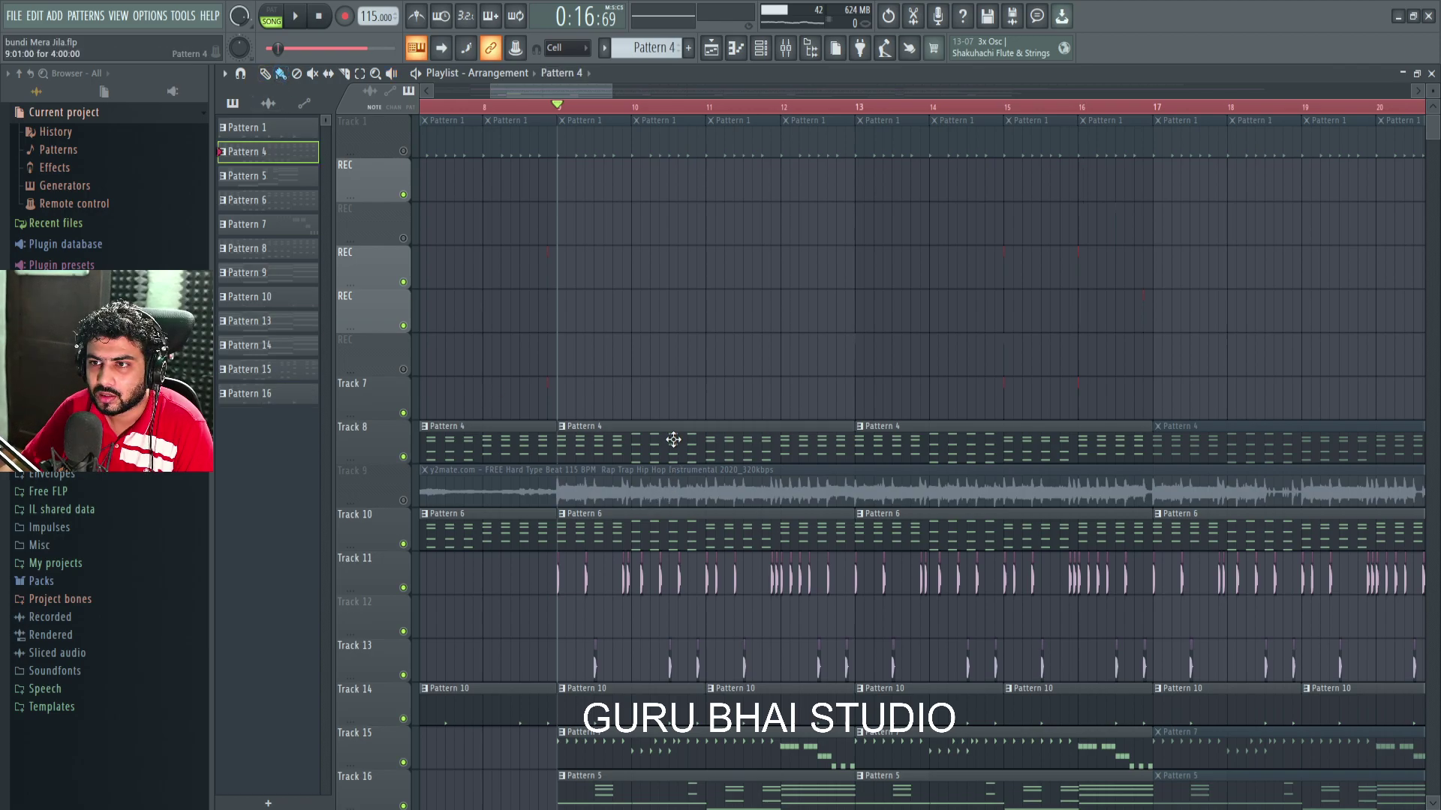
left_click(562, 303)
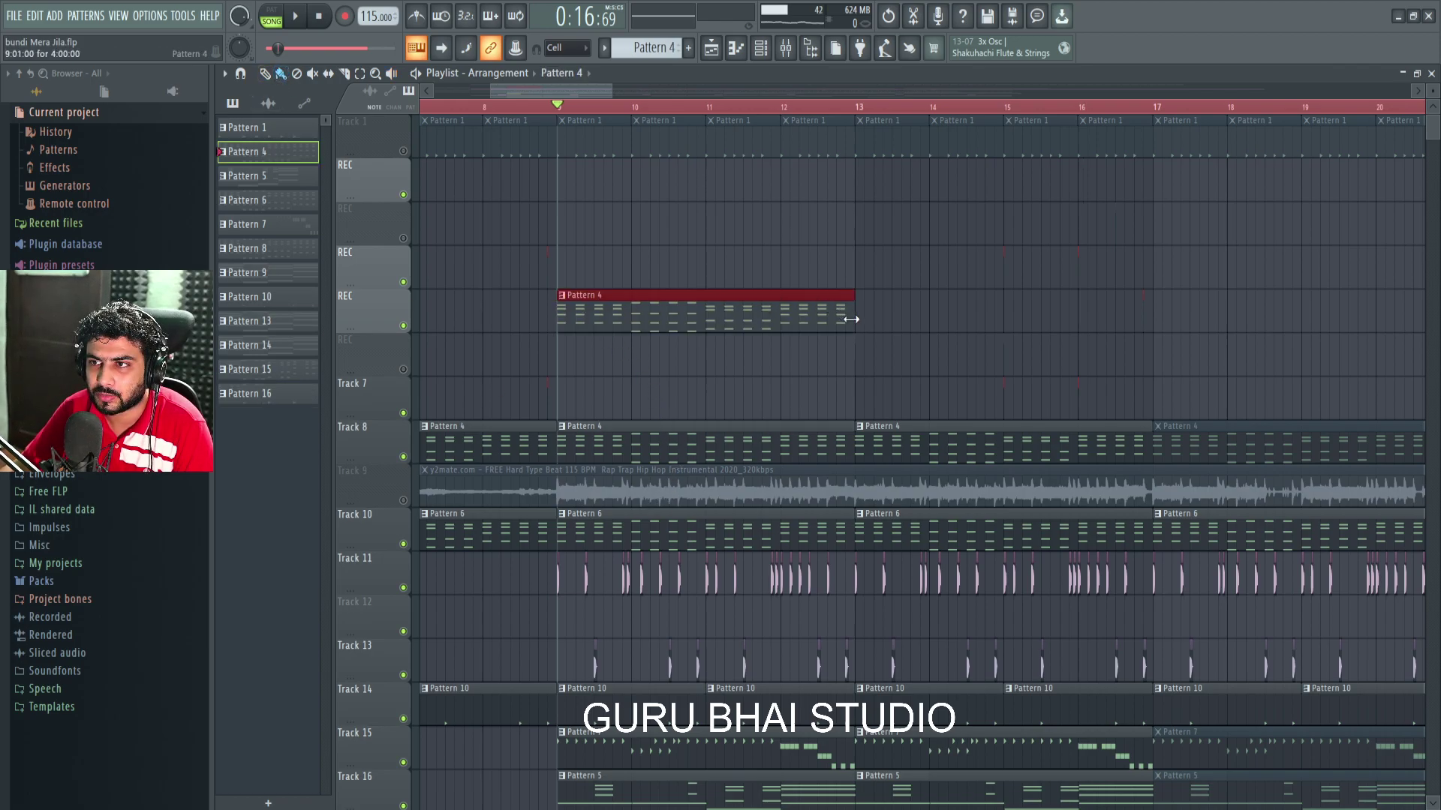
left_click_drag(852, 319, 605, 316)
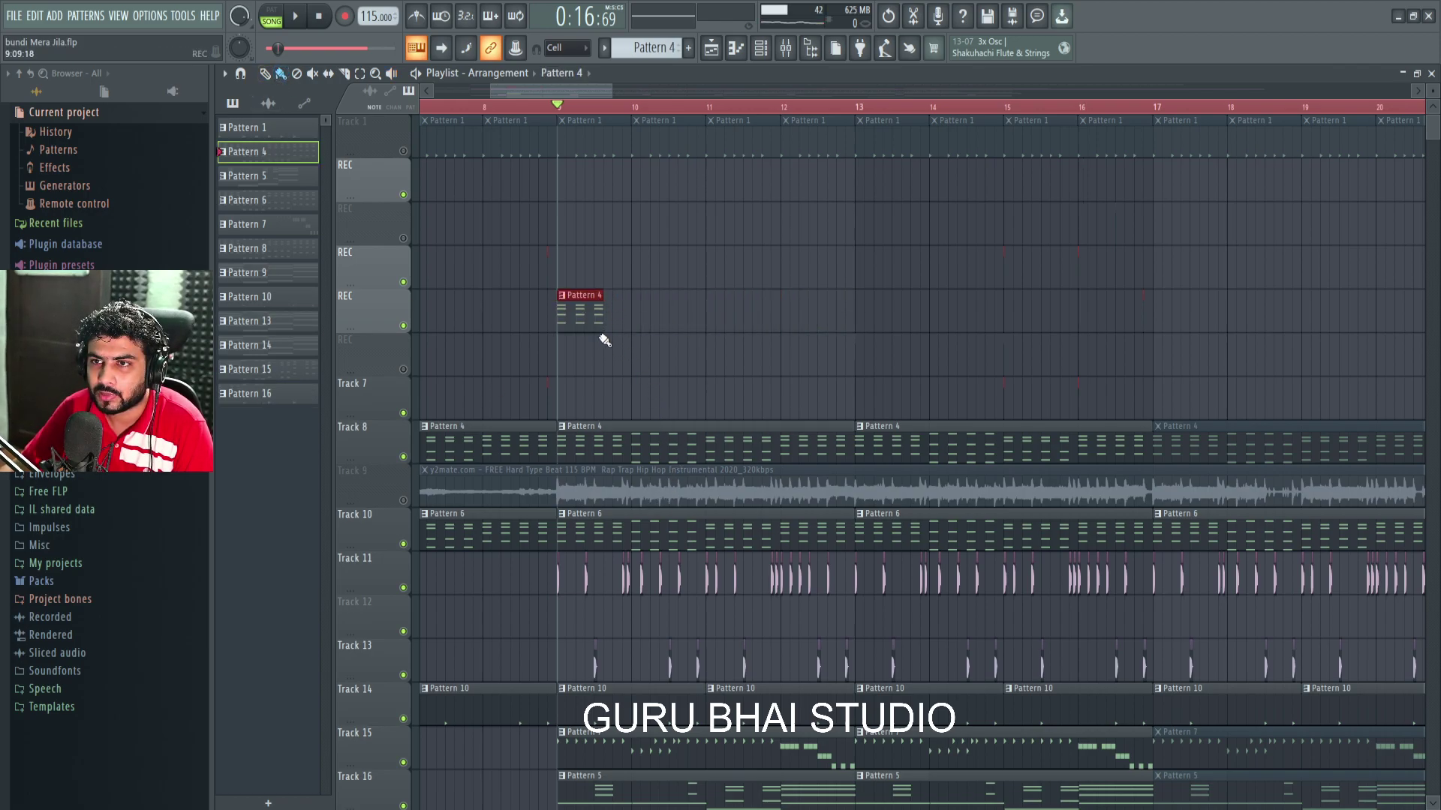
Step: Add two more 10-step Pattern 4 clips on the same REC track, the second starting in bar 10
left_click(600, 315)
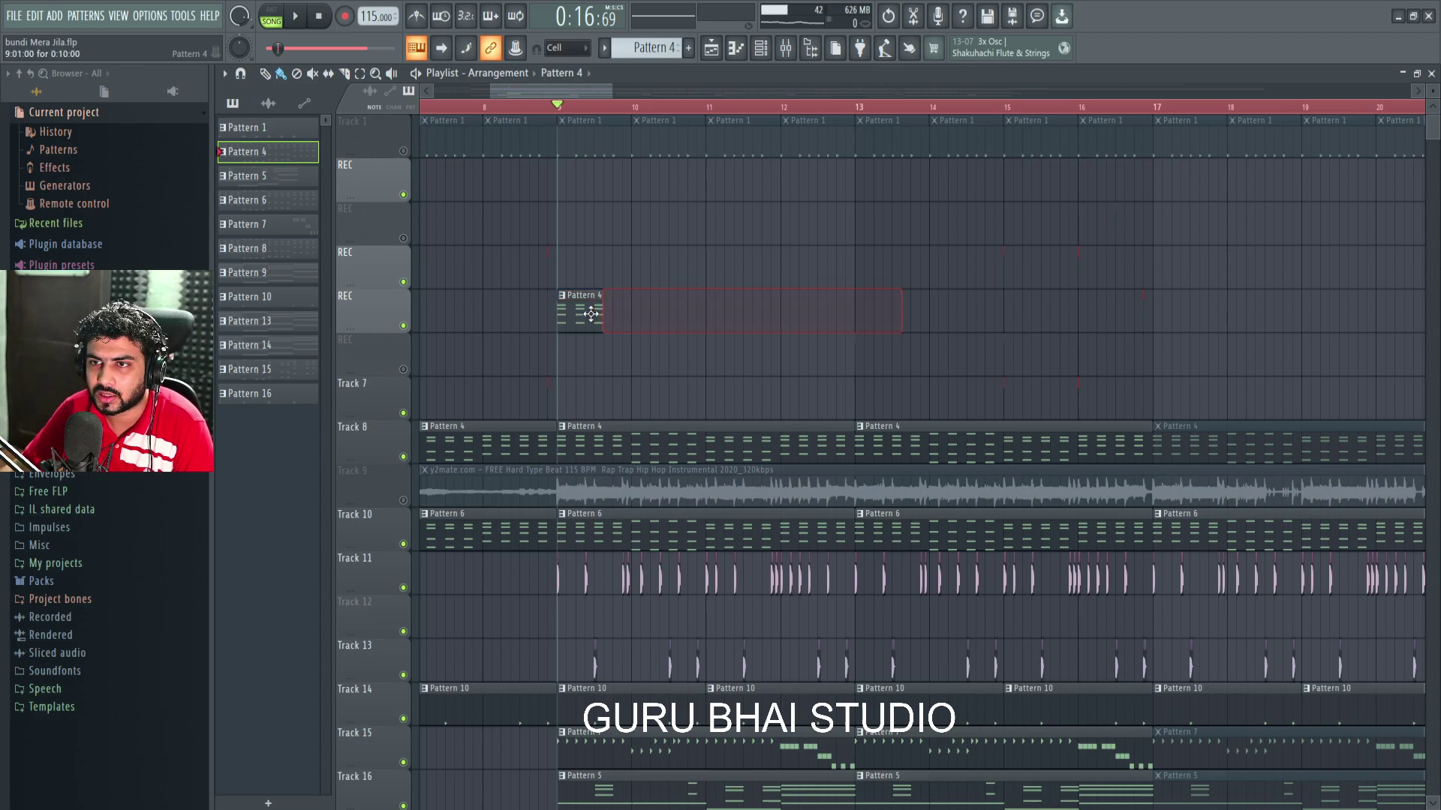
left_click(614, 315)
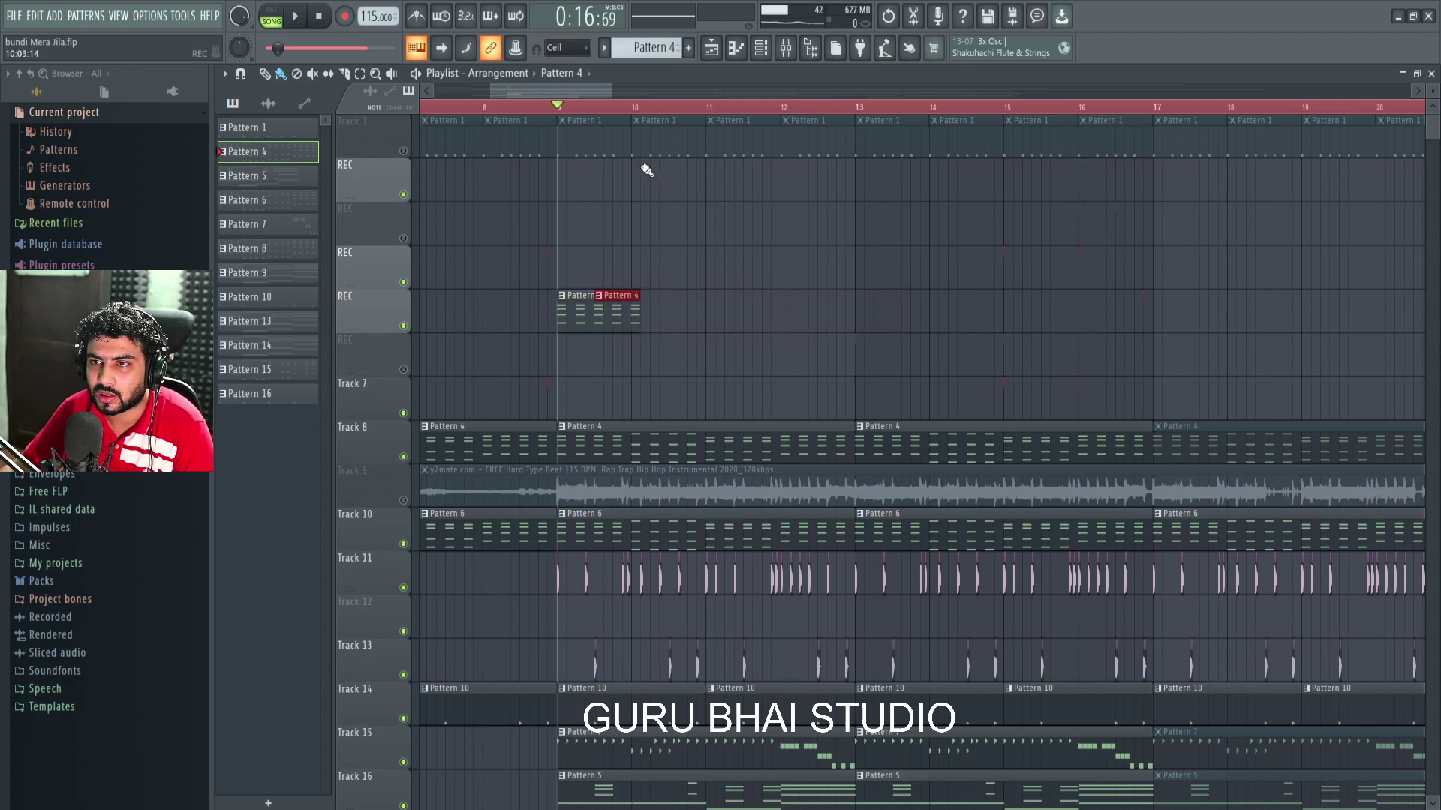
scroll(608, 111, "up", 3)
left_click(698, 315)
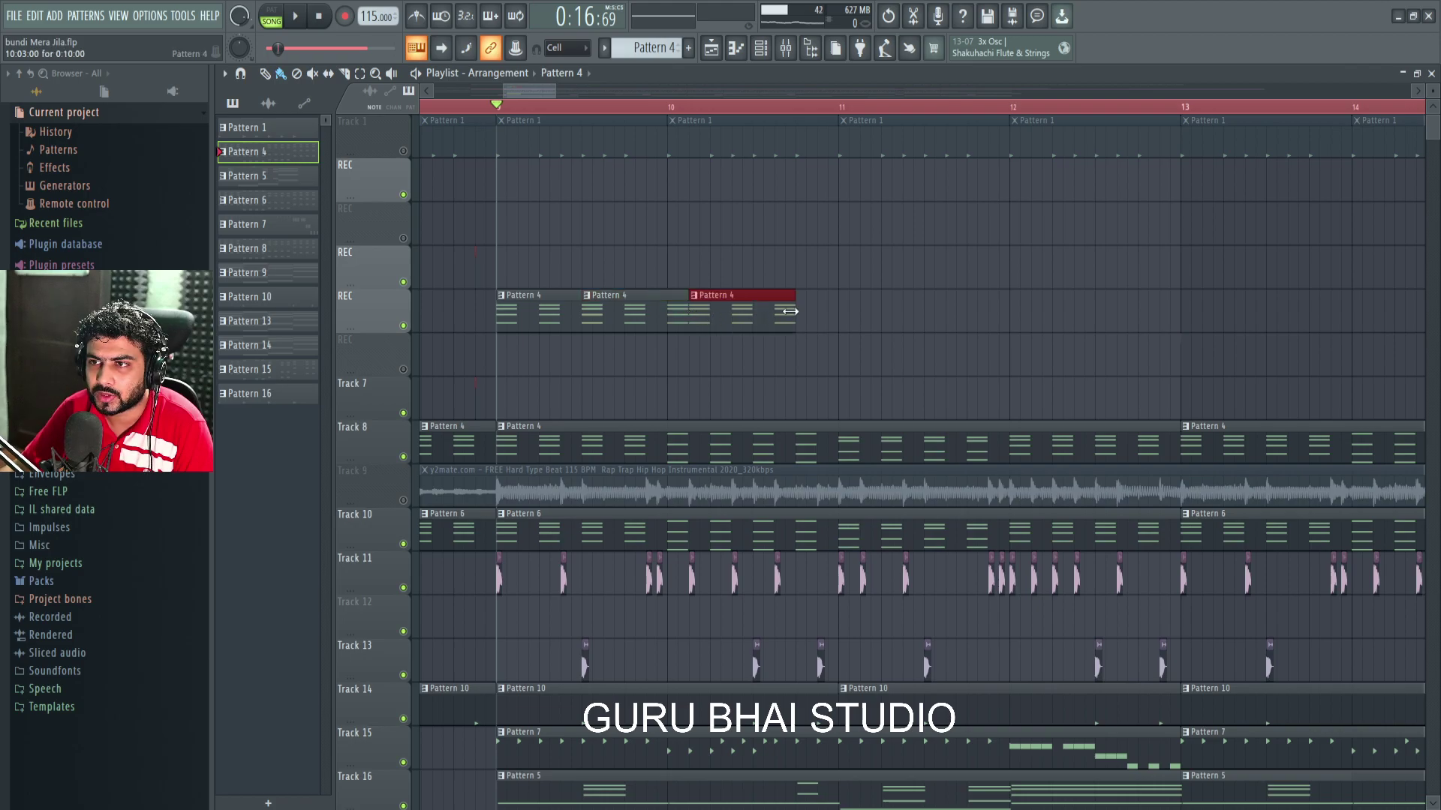
left_click_drag(790, 311, 804, 312)
Step: Delete the three shortened Pattern 4 clips from the REC track
right_click(751, 315)
right_click(650, 330)
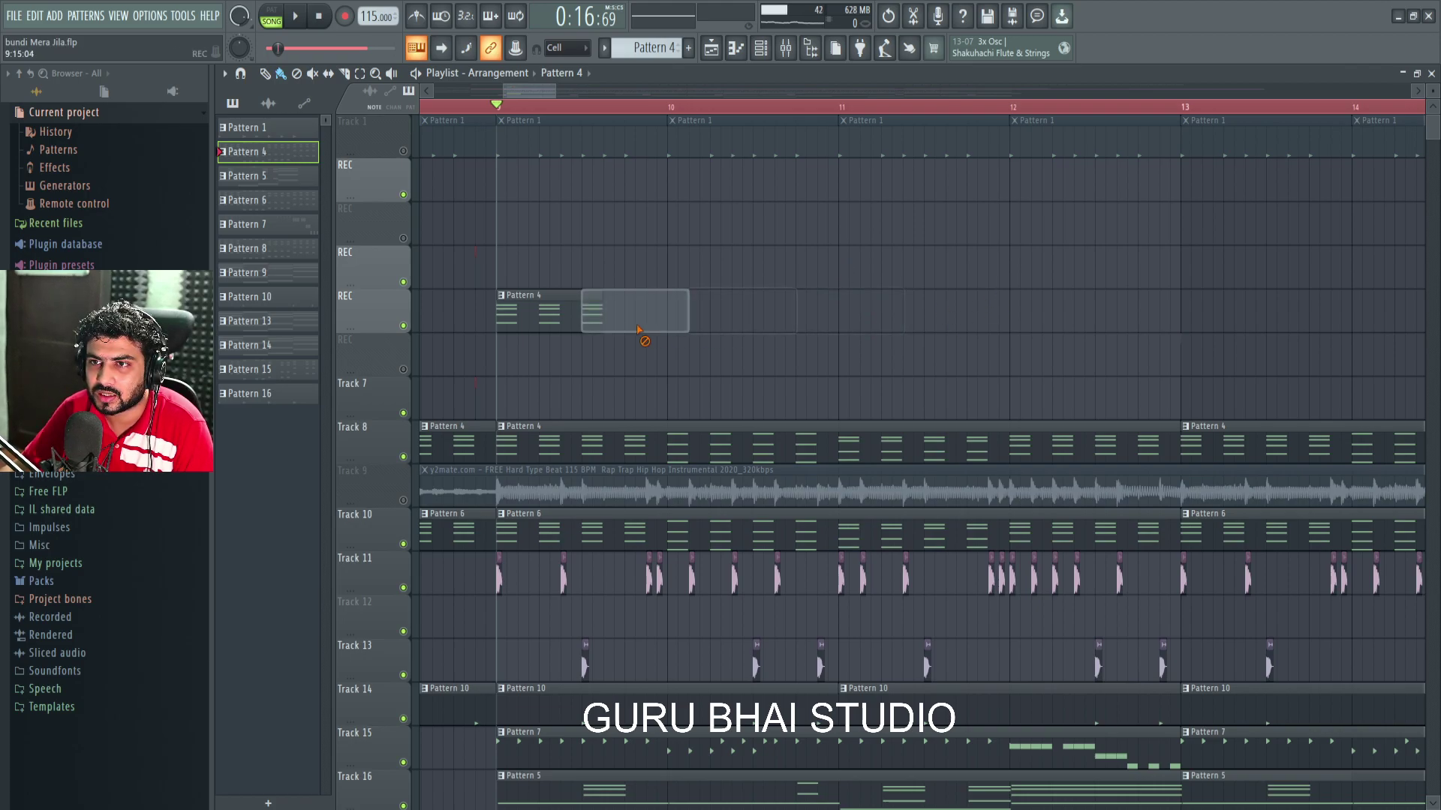
right_click(573, 328)
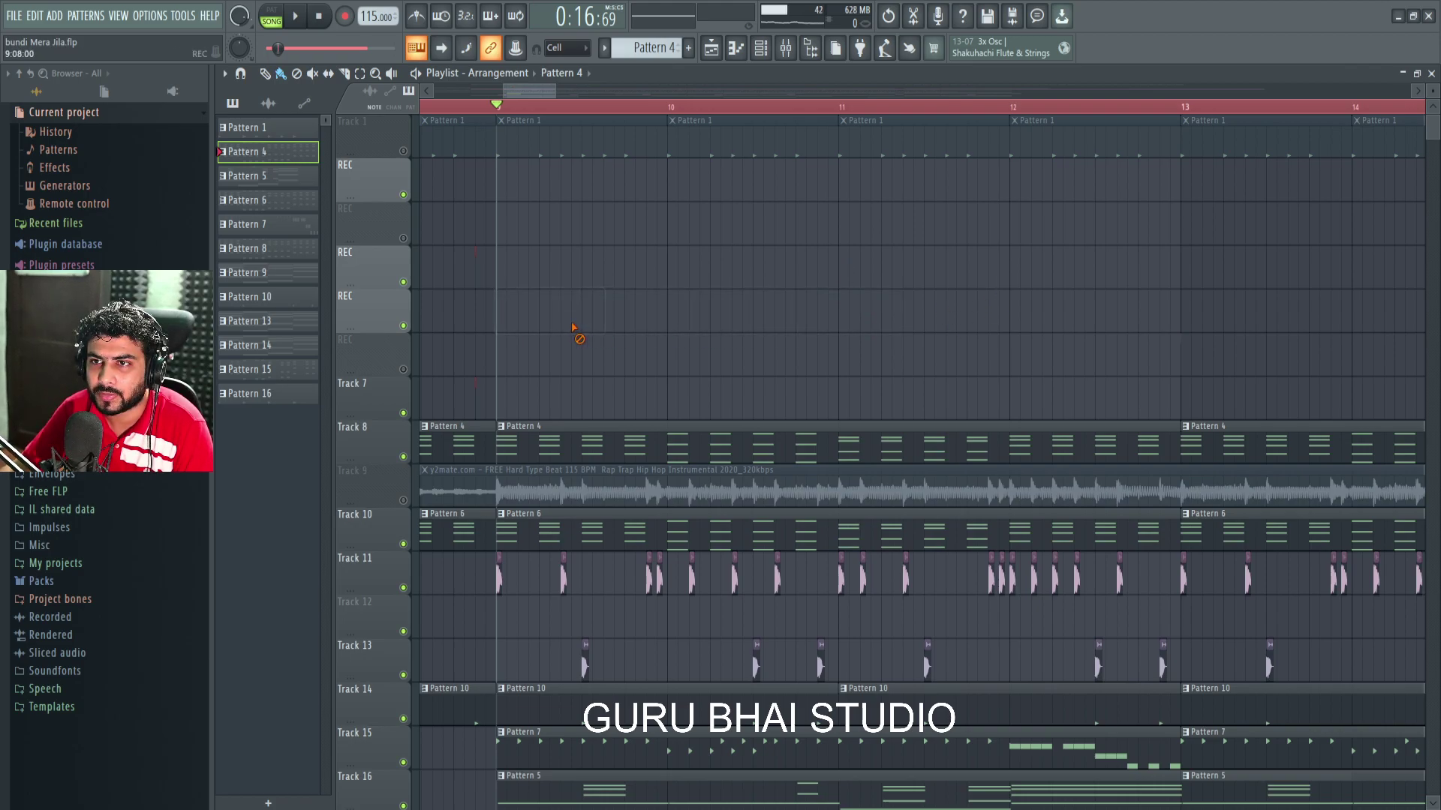
Step: Place a Pattern 4 clip at bar 9 on the REC track, resize it to 13 steps, and delete it
left_click(505, 322)
mouse_move(605, 314)
left_mouse_down()
mouse_move(1170, 303)
mouse_move(630, 309)
left_mouse_up()
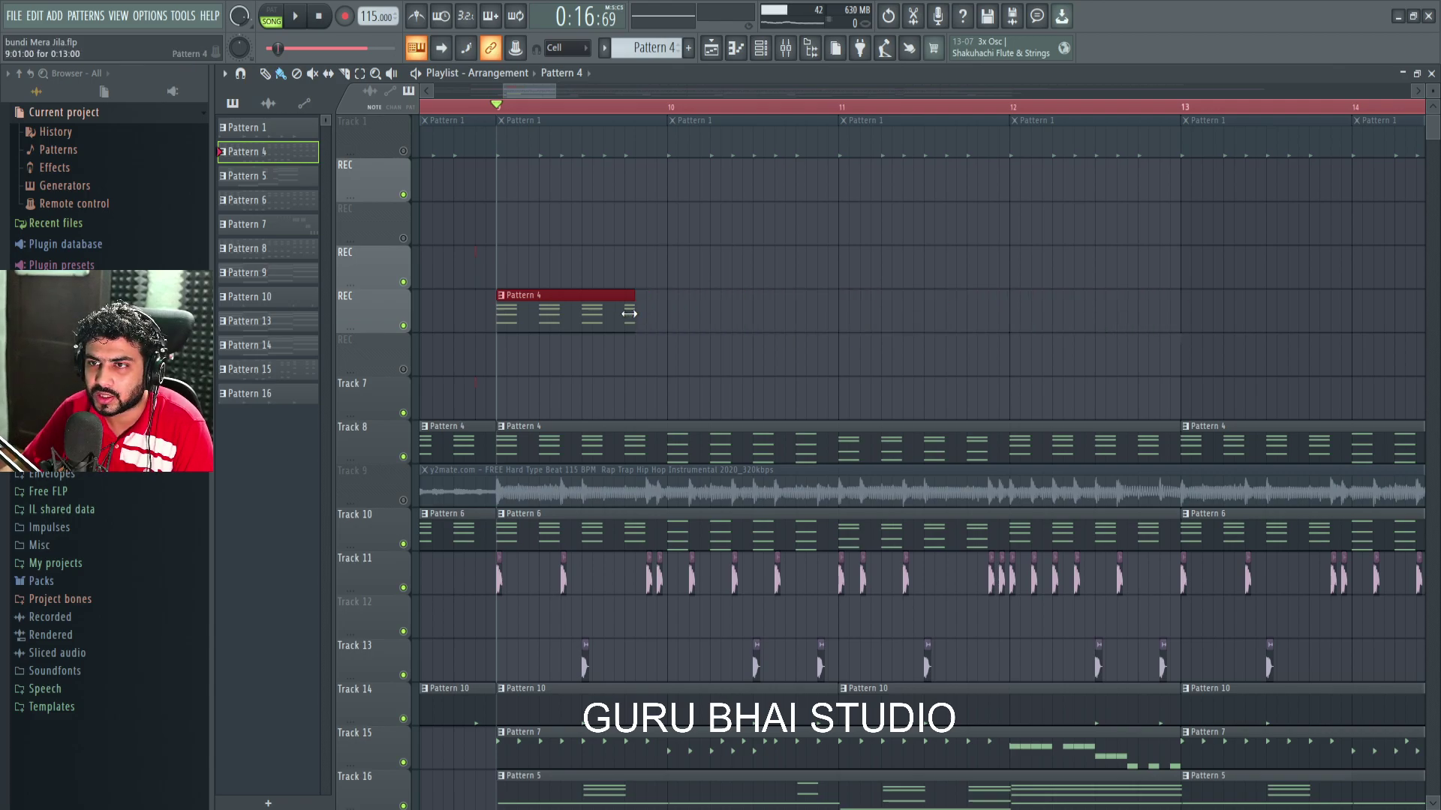
right_click(623, 318)
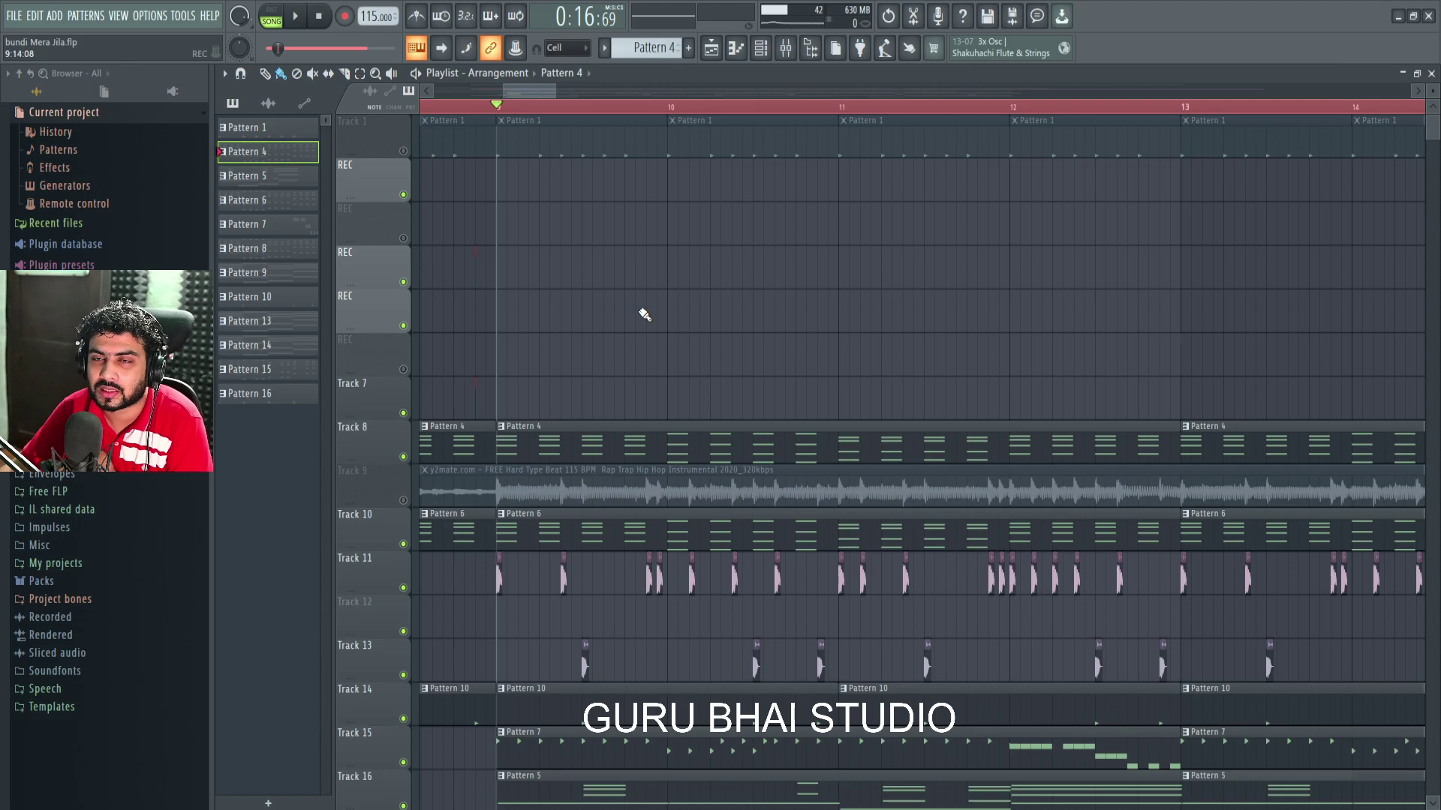
Step: Move the playback position to bar 5, and return it to the start of the song
scroll(614, 116, "down", 5)
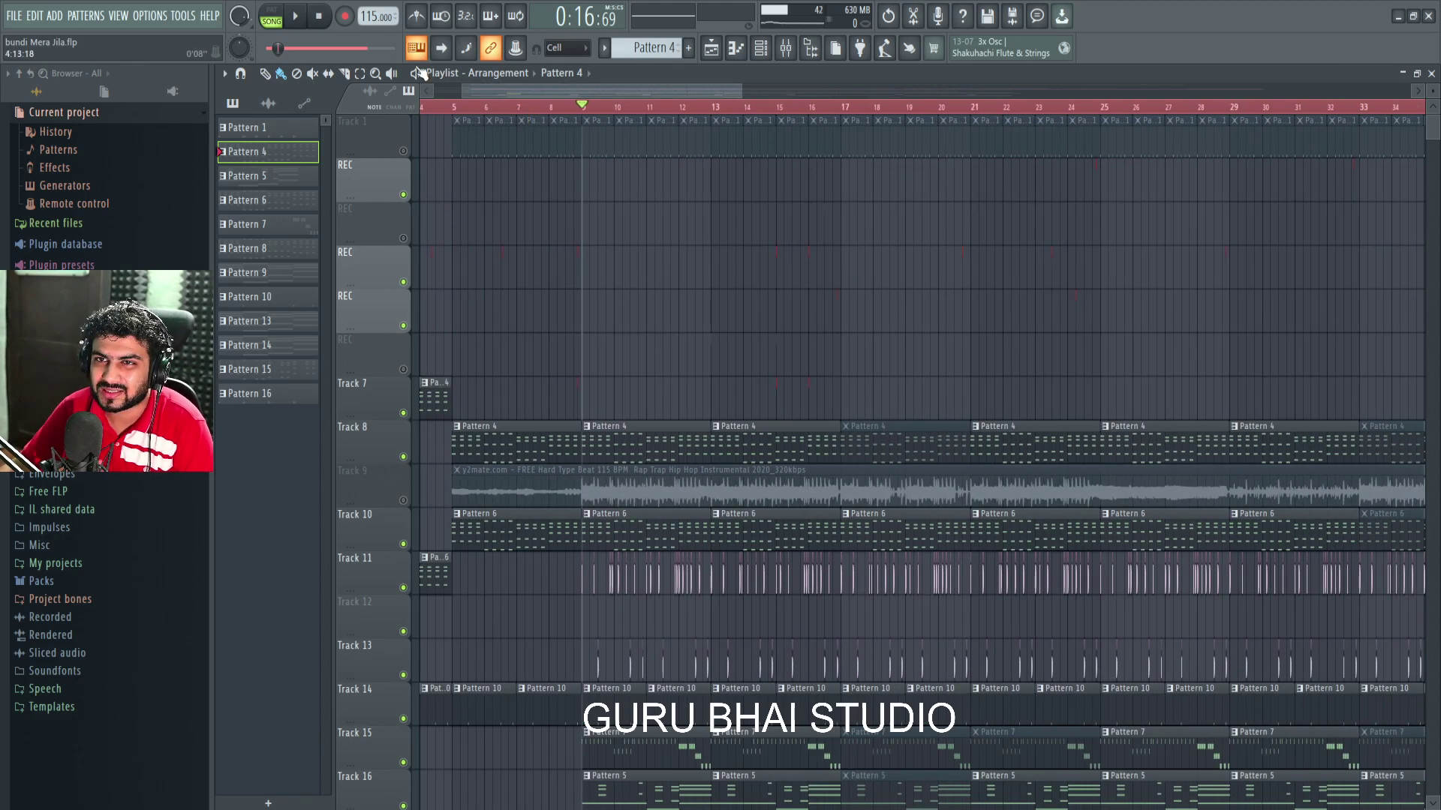
left_click(455, 105)
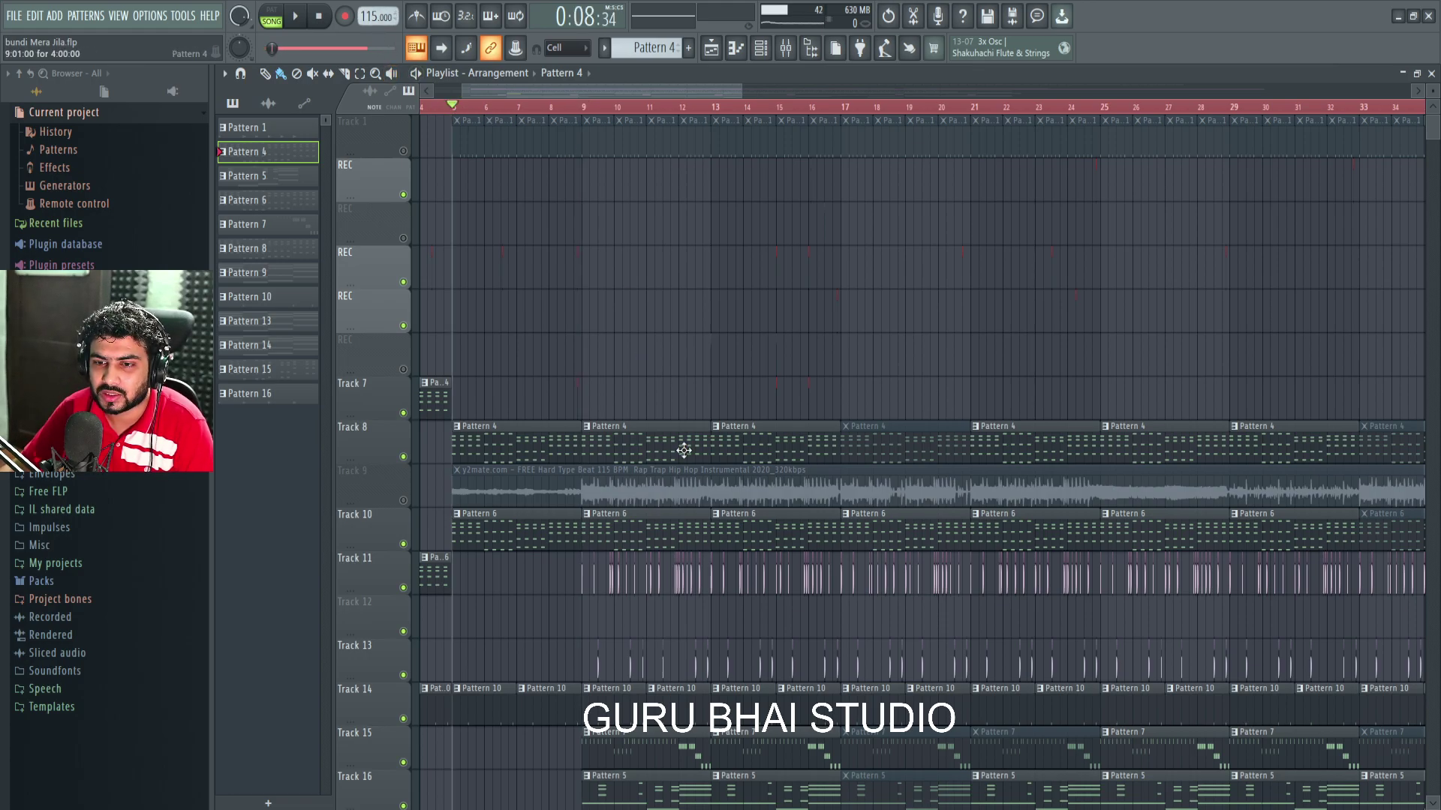
left_click(481, 109)
key("Home")
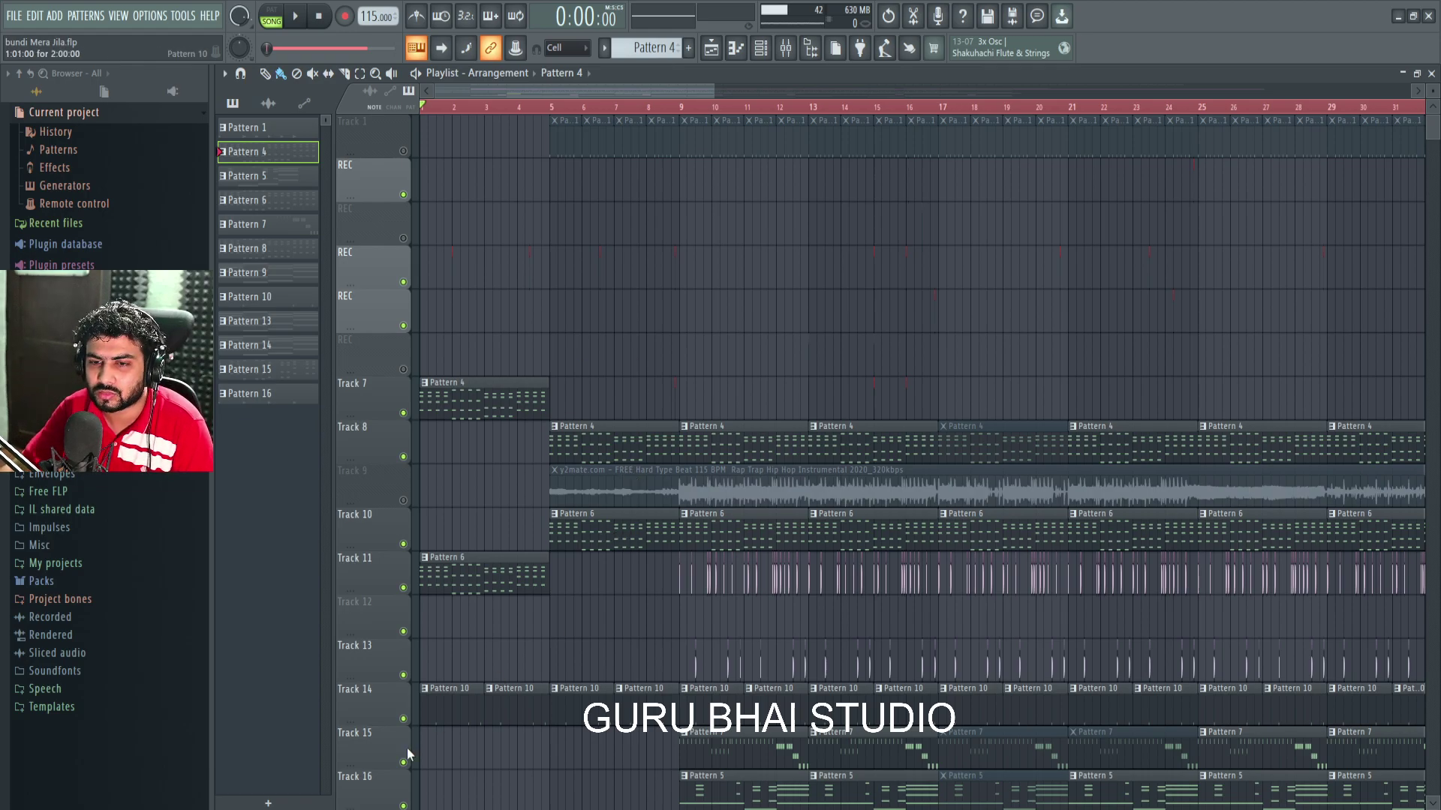
Step: Open the Windows Calculator and move its window over the playlist
key("super")
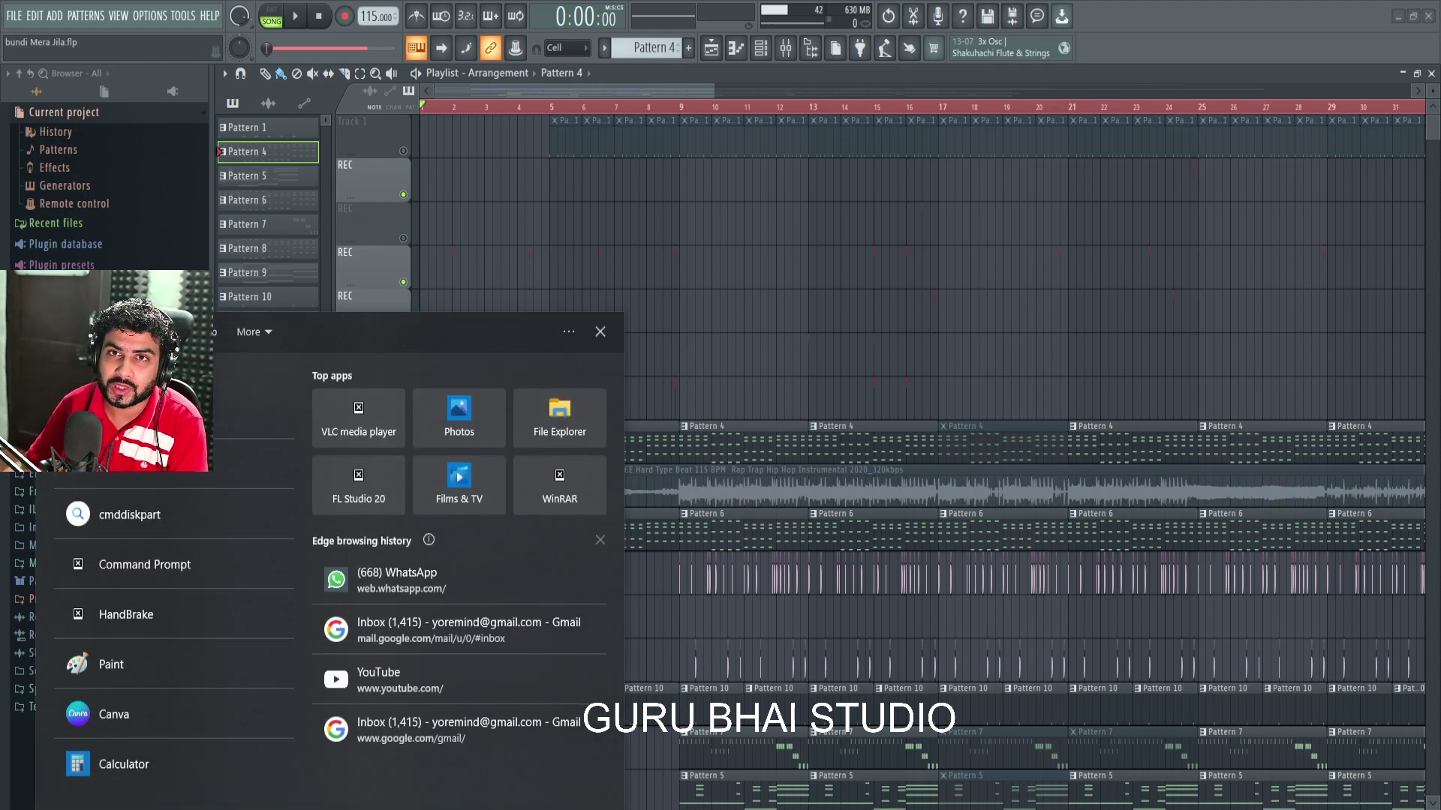
type("calc")
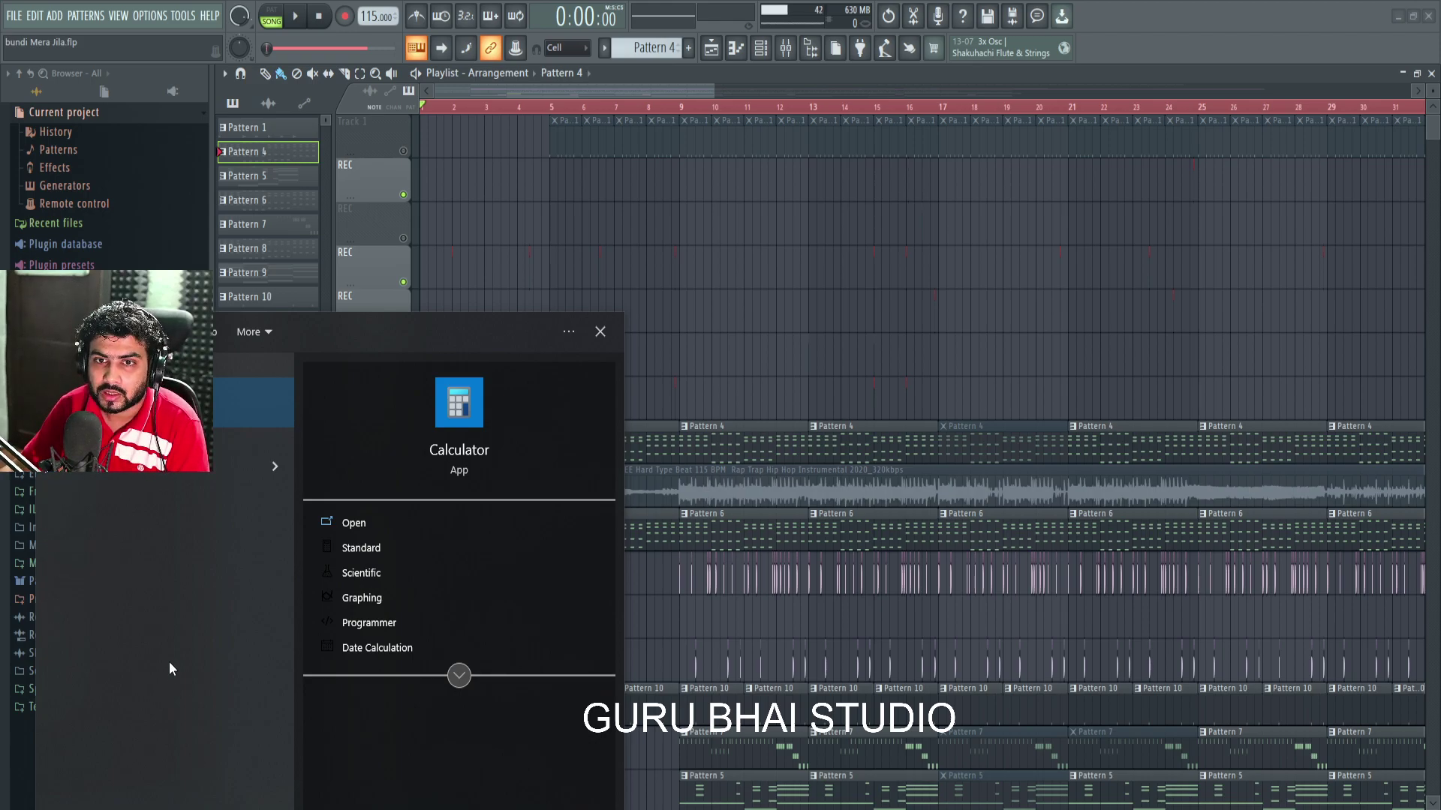
key("Return")
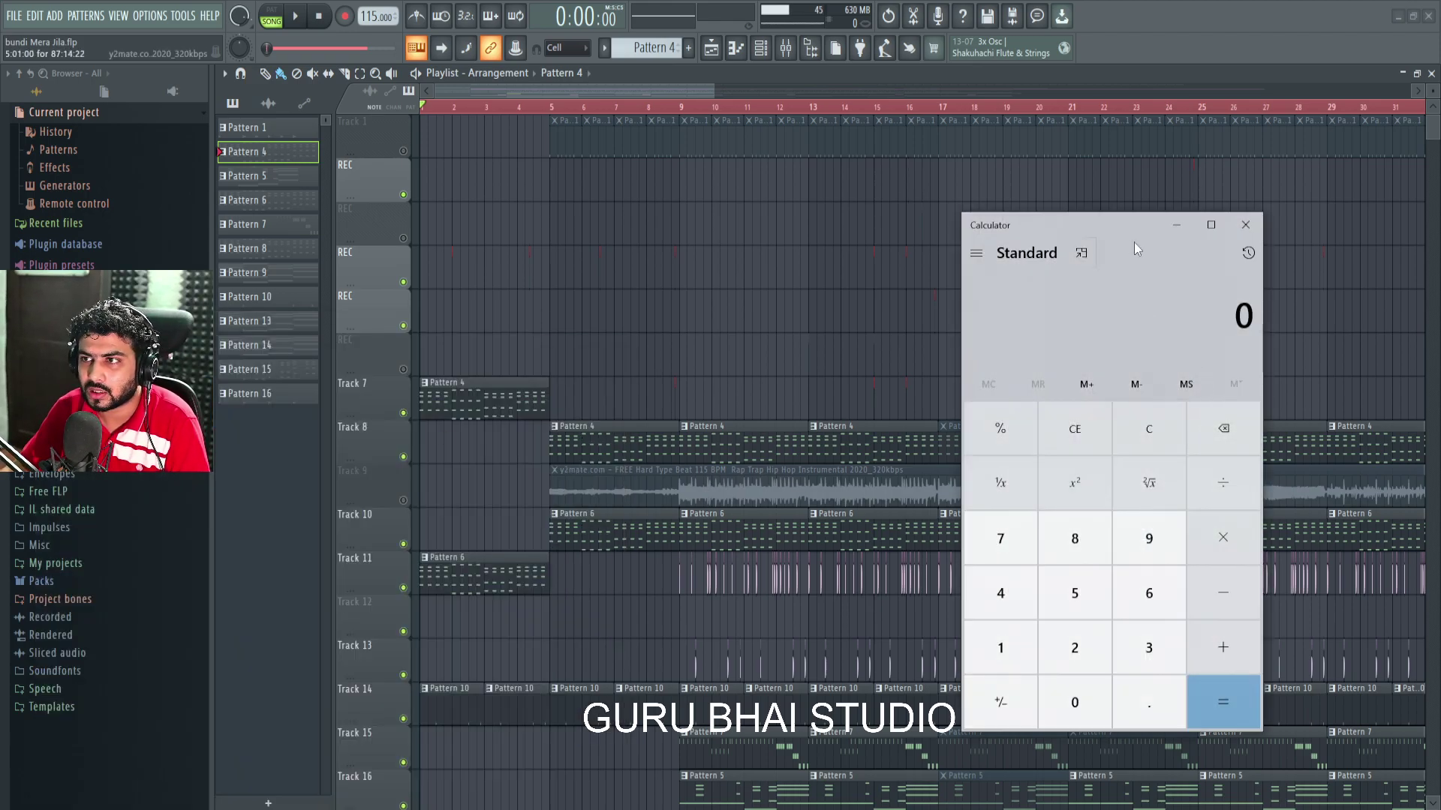
left_click_drag(1101, 227, 1037, 212)
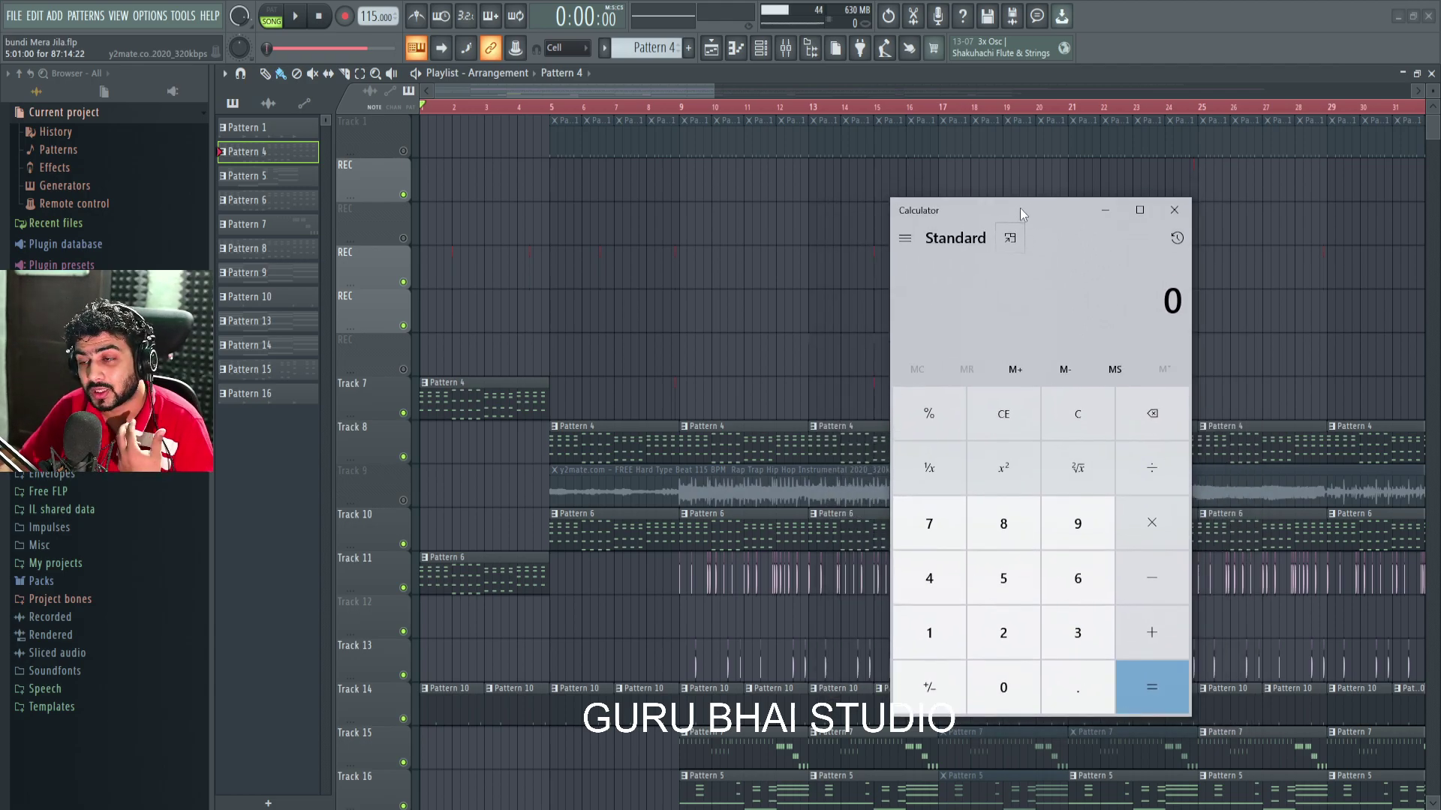
Step: Divide the 115 BPM tempo by 2 in the calculator
double_click(943, 637)
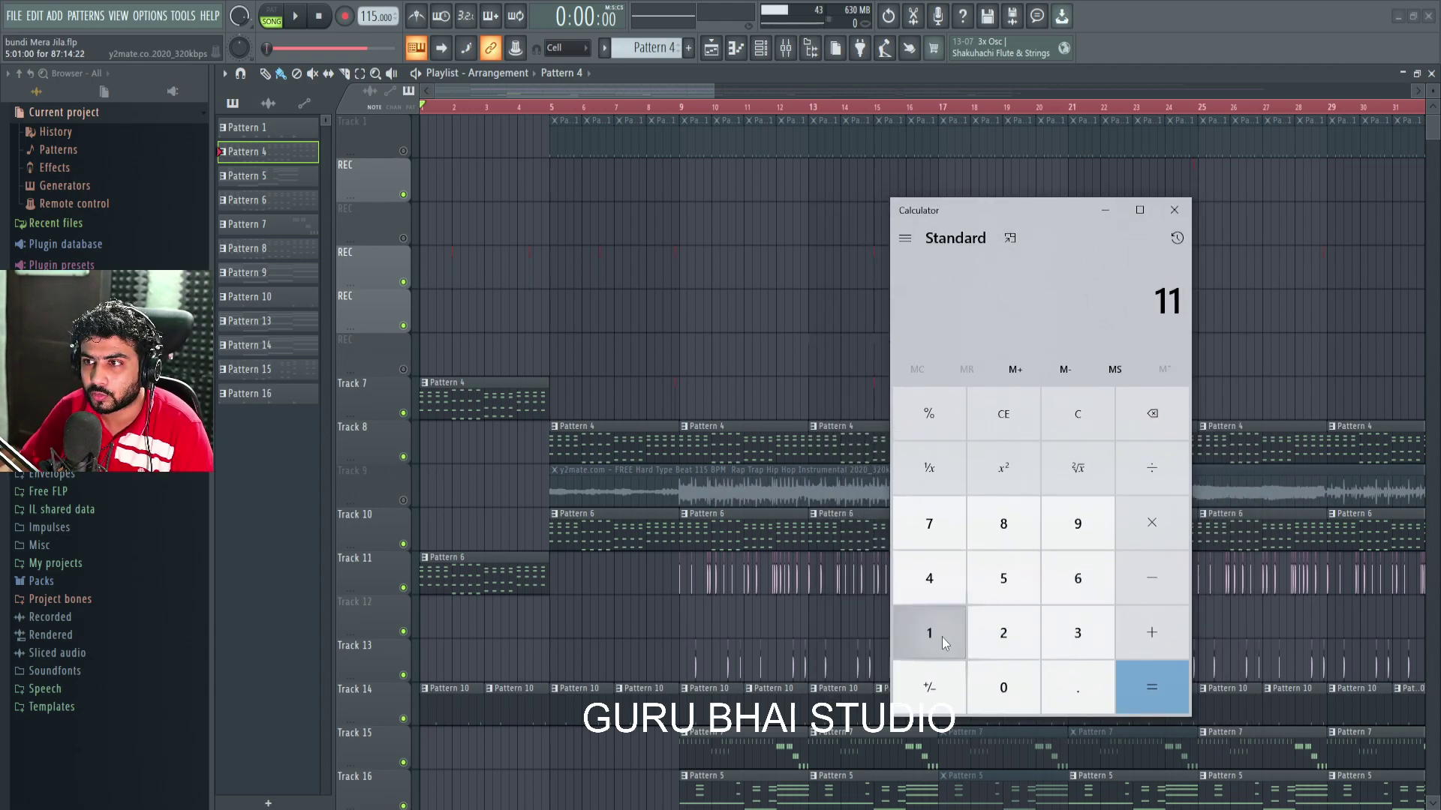
left_click(1022, 568)
left_click(1146, 491)
left_click(1003, 632)
left_click(1152, 685)
Step: Multiply the halved tempo of 57.5 by 4 in the calculator, and return to the FL Studio playlist
left_click_drag(1066, 239, 964, 221)
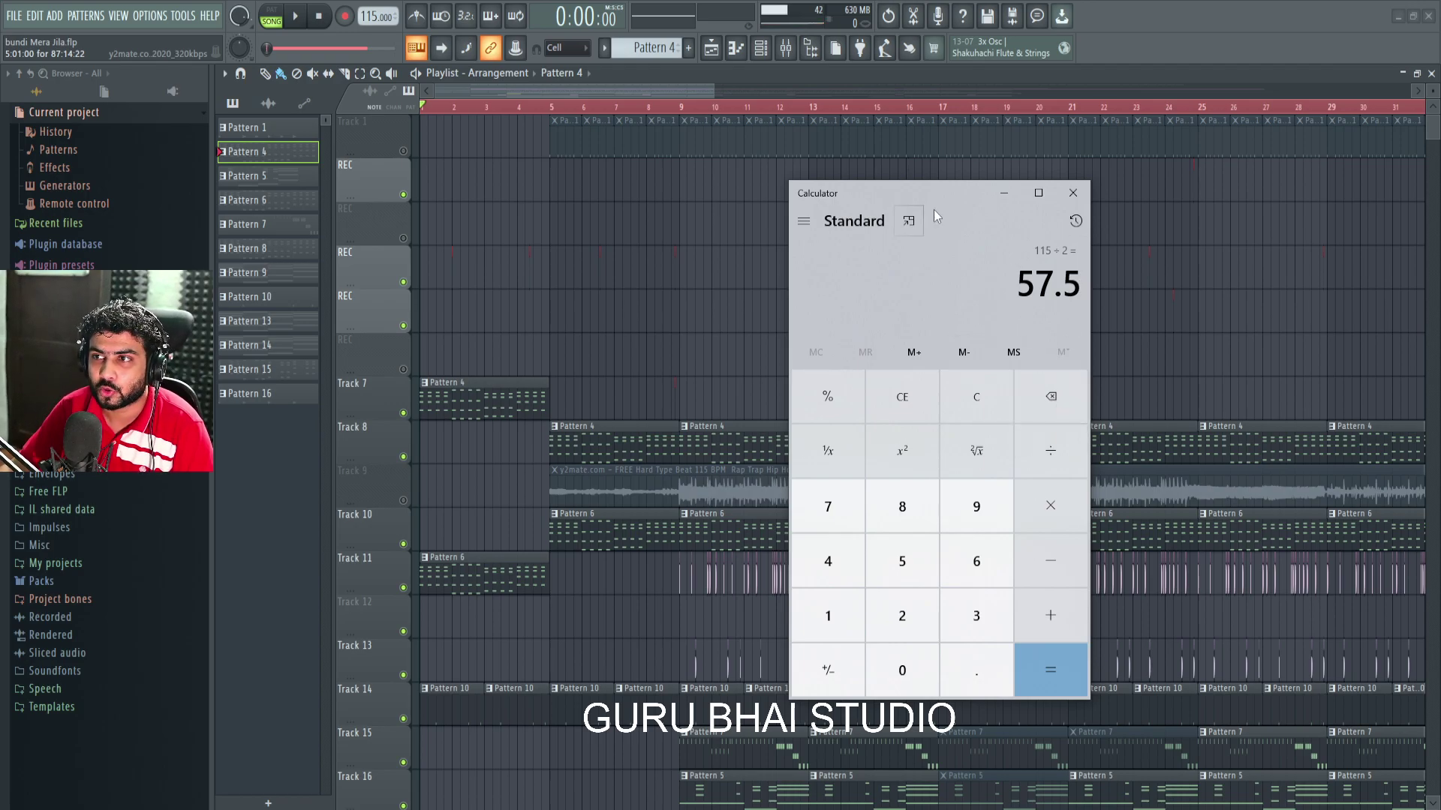
left_click_drag(938, 195, 938, 173)
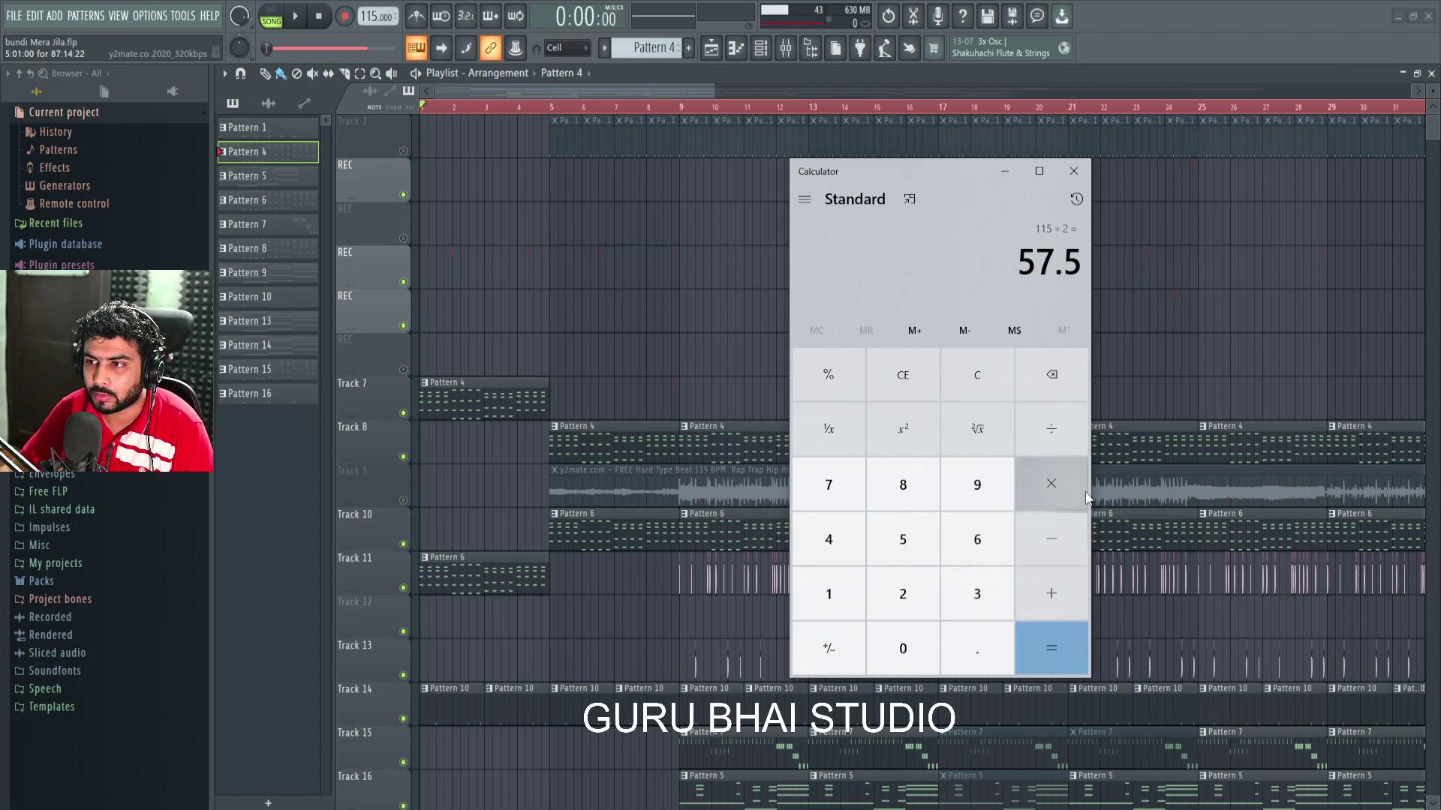
left_click(1061, 487)
left_click(841, 531)
left_click(1037, 641)
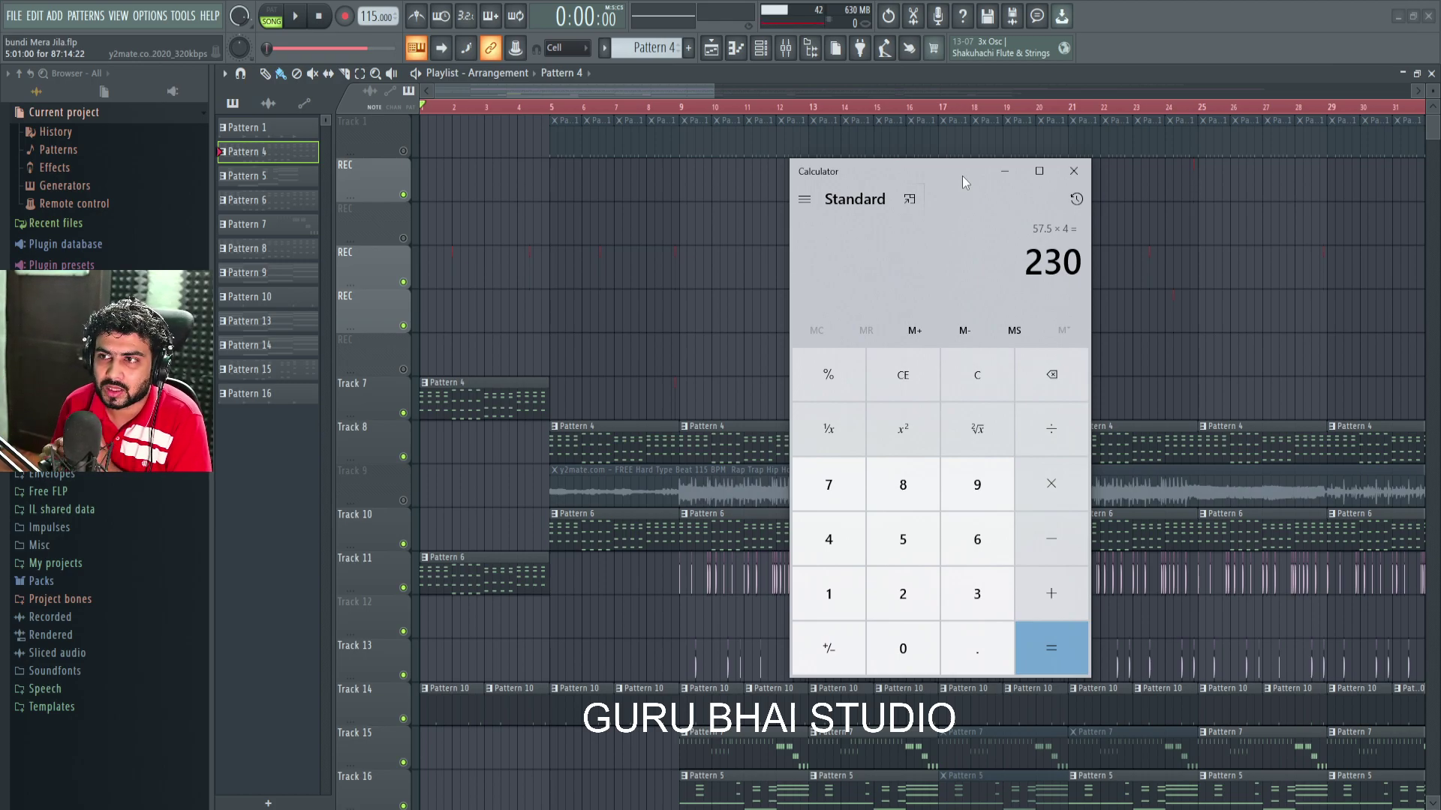
right_click(1090, 174)
left_click(662, 199)
Step: Pick the LEX Crash clip on Track 19 and place a copy on the first active REC track, half a bar before bar 5
scroll(645, 231, "down", 5)
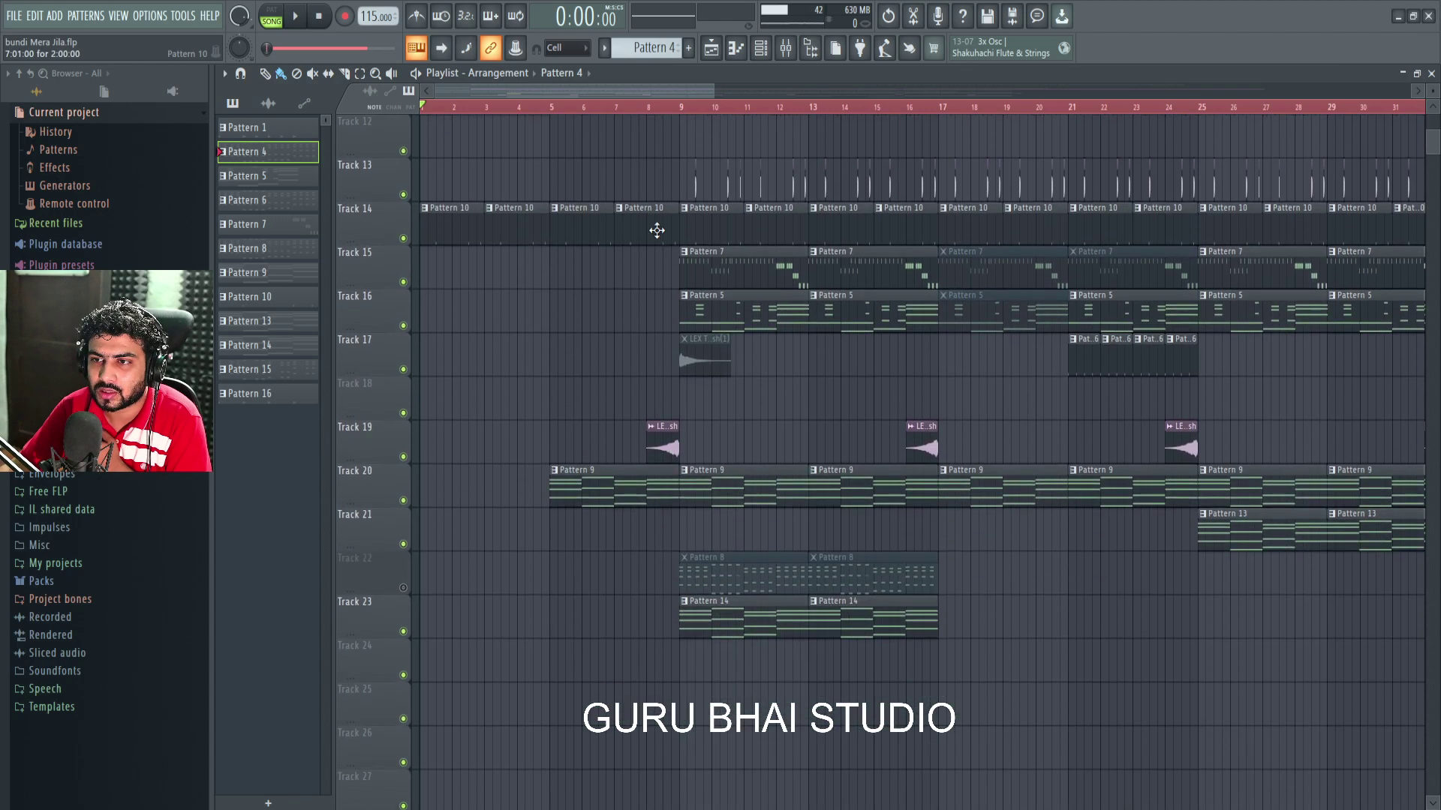
scroll(656, 263, "down", 3)
left_click(660, 320)
scroll(654, 439, "up", 9)
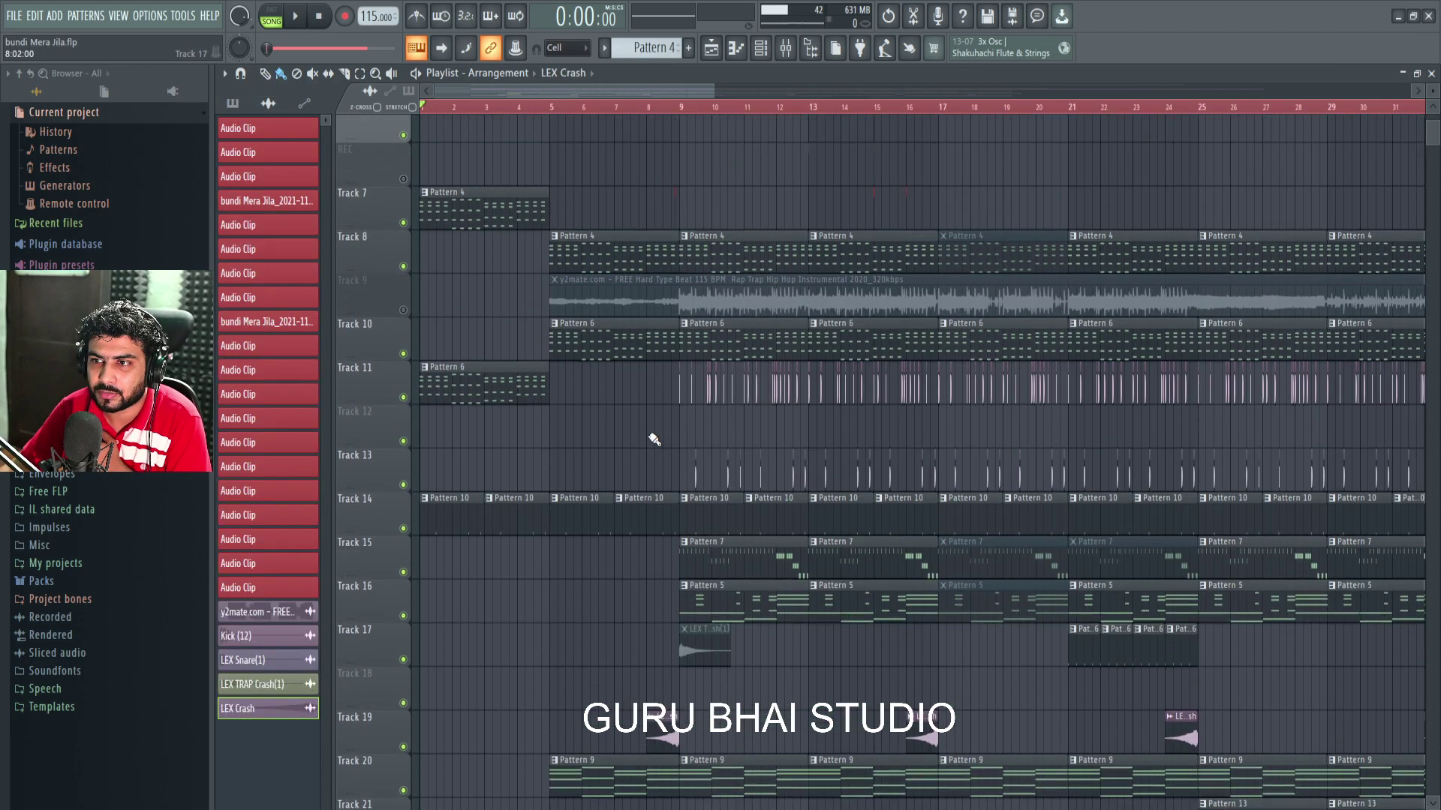
scroll(654, 439, "up", 5)
left_click(540, 172)
scroll(552, 113, "up", 5)
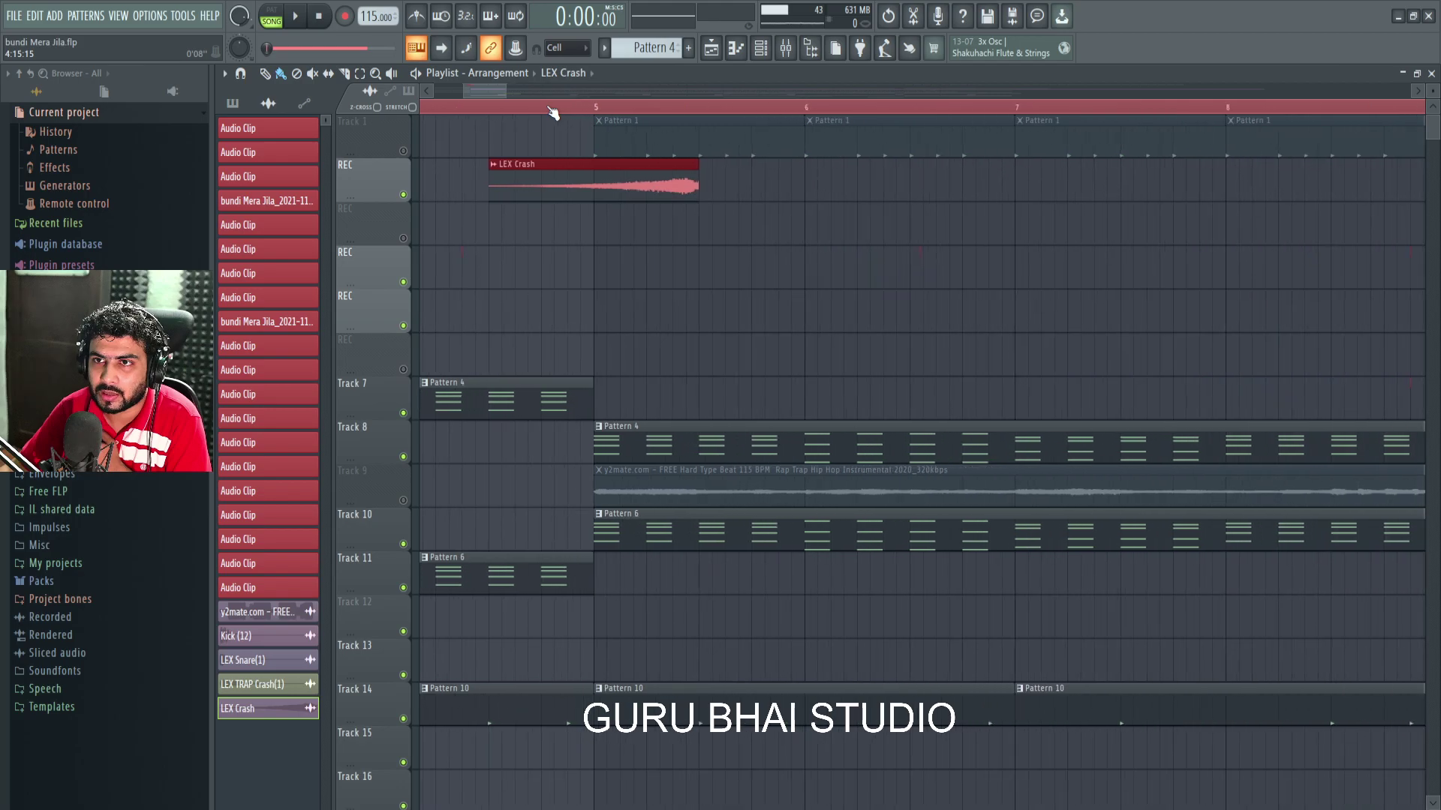
Step: Move the LEX Crash clip to start at bar 5, trim it to 12 steps, and extend it back to one full bar
left_click_drag(518, 172, 635, 173)
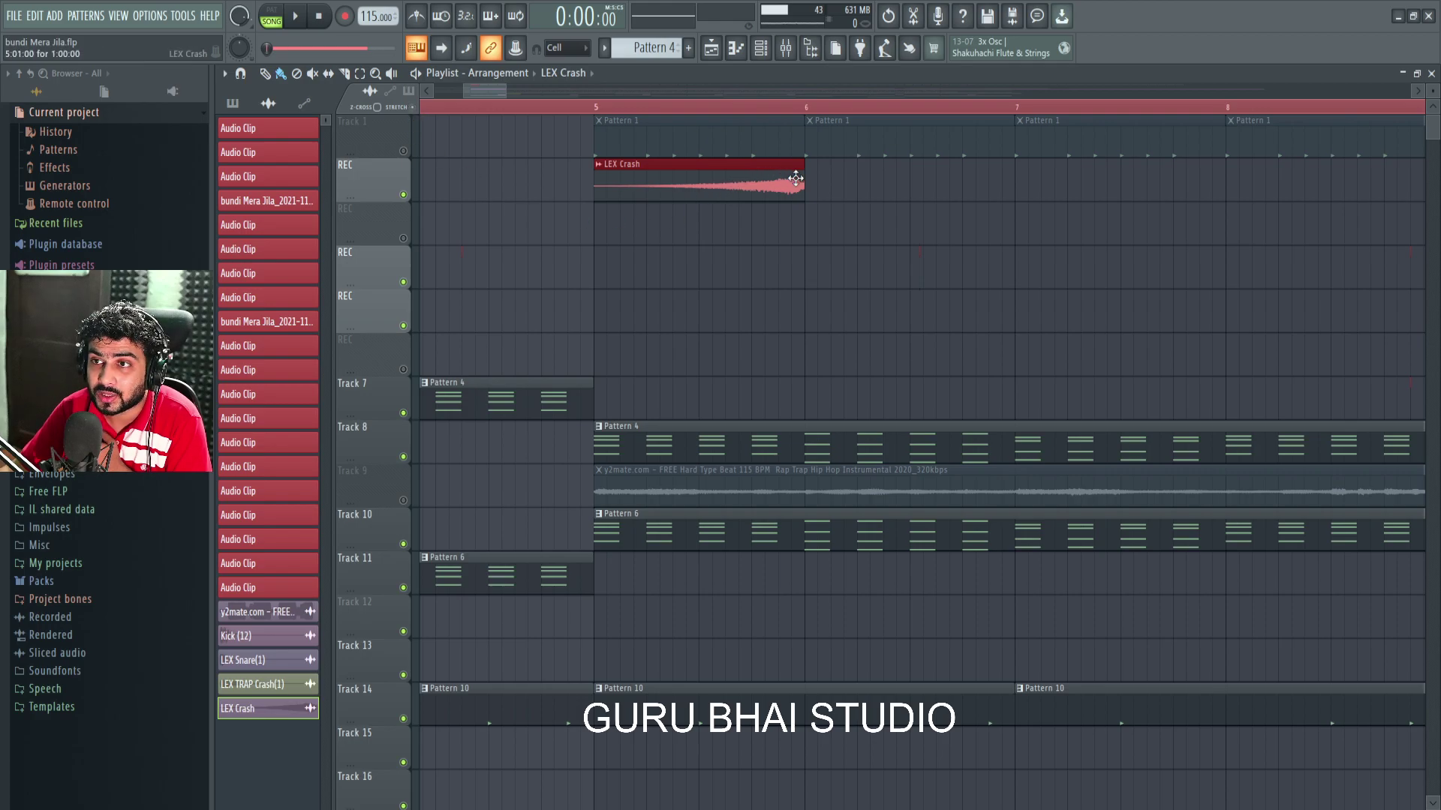
left_click_drag(804, 180, 753, 176)
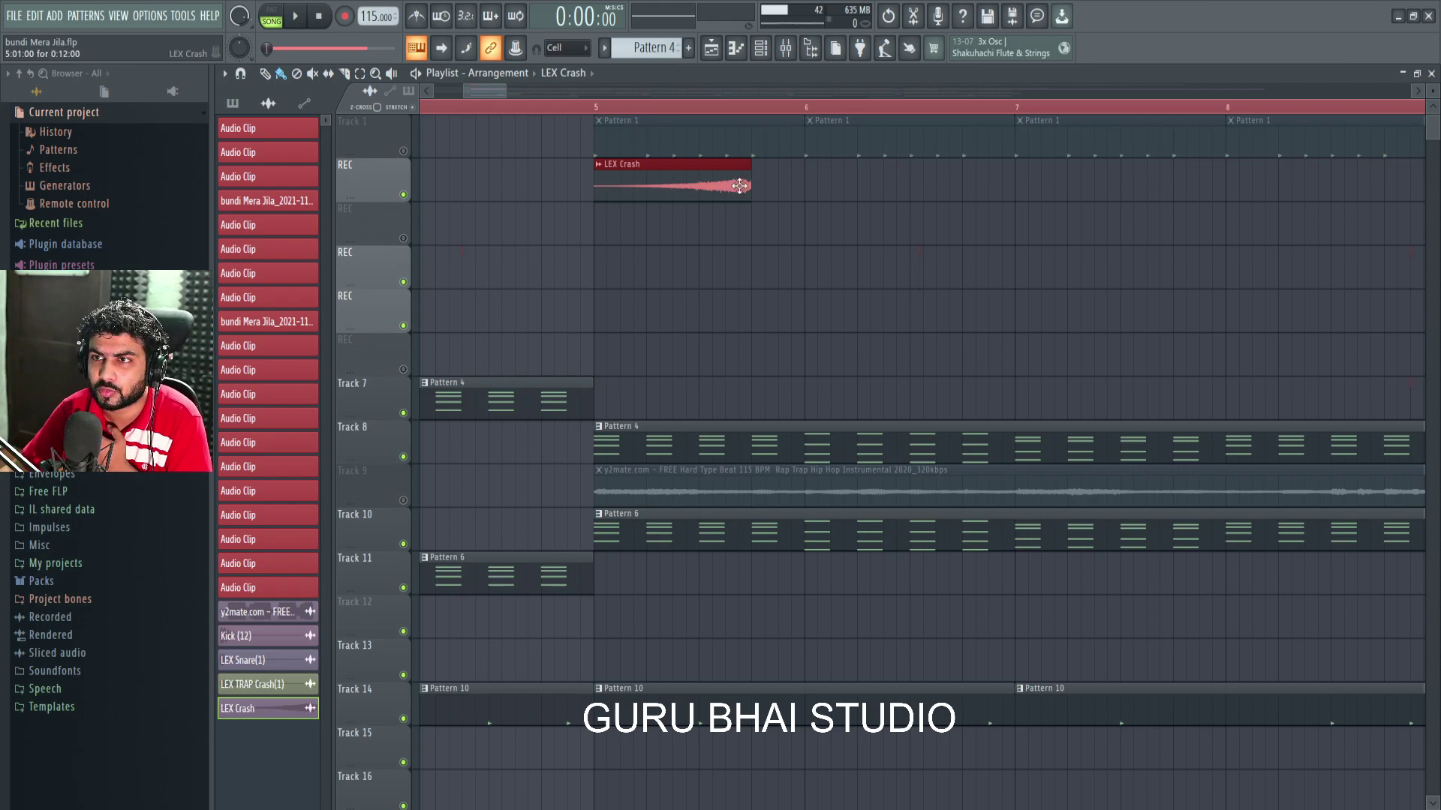
left_click_drag(752, 192, 800, 191)
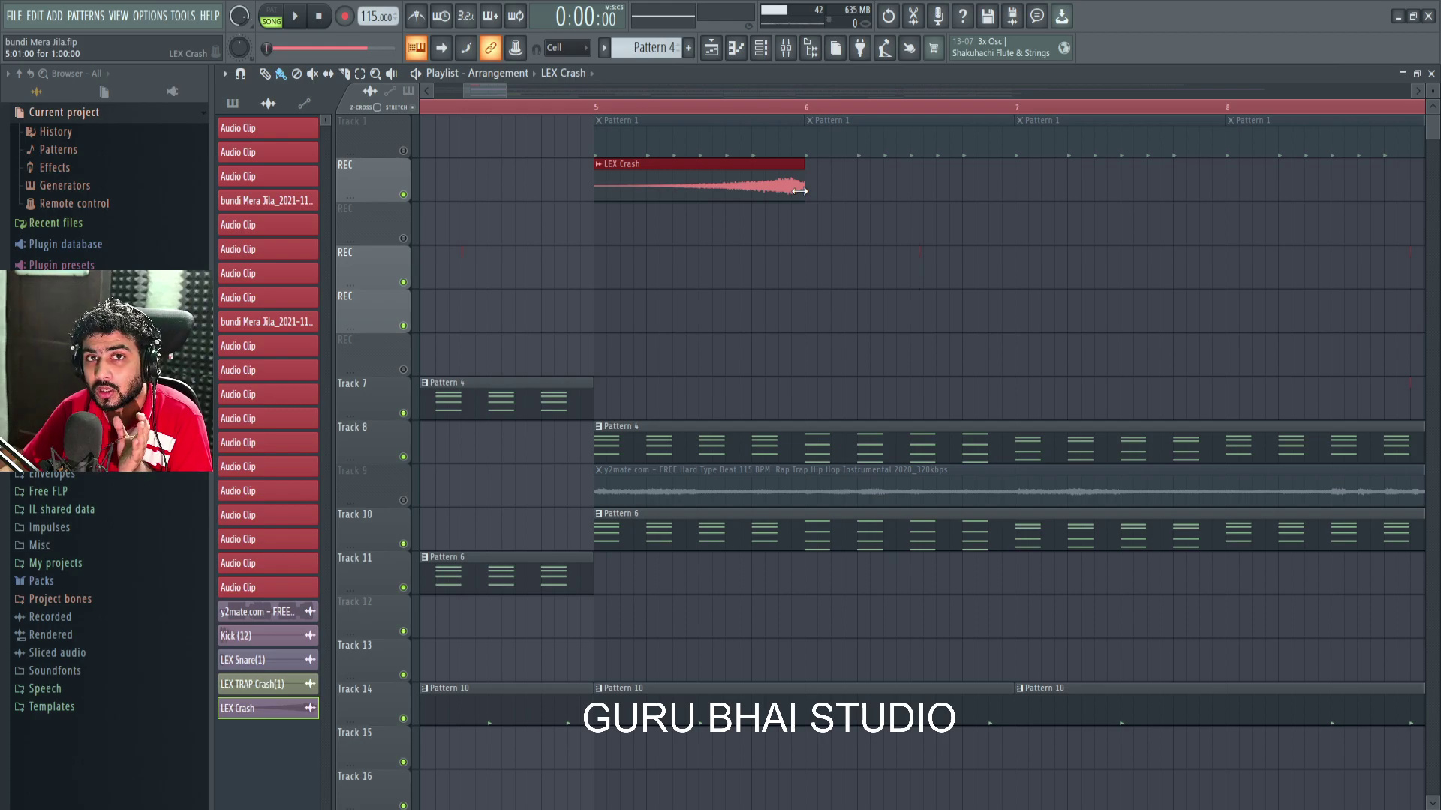
Step: Look at the Detect tempo and Fit to tempo options of the LEX Crash clip at bar 5, and dismiss them without choosing
left_click(598, 164)
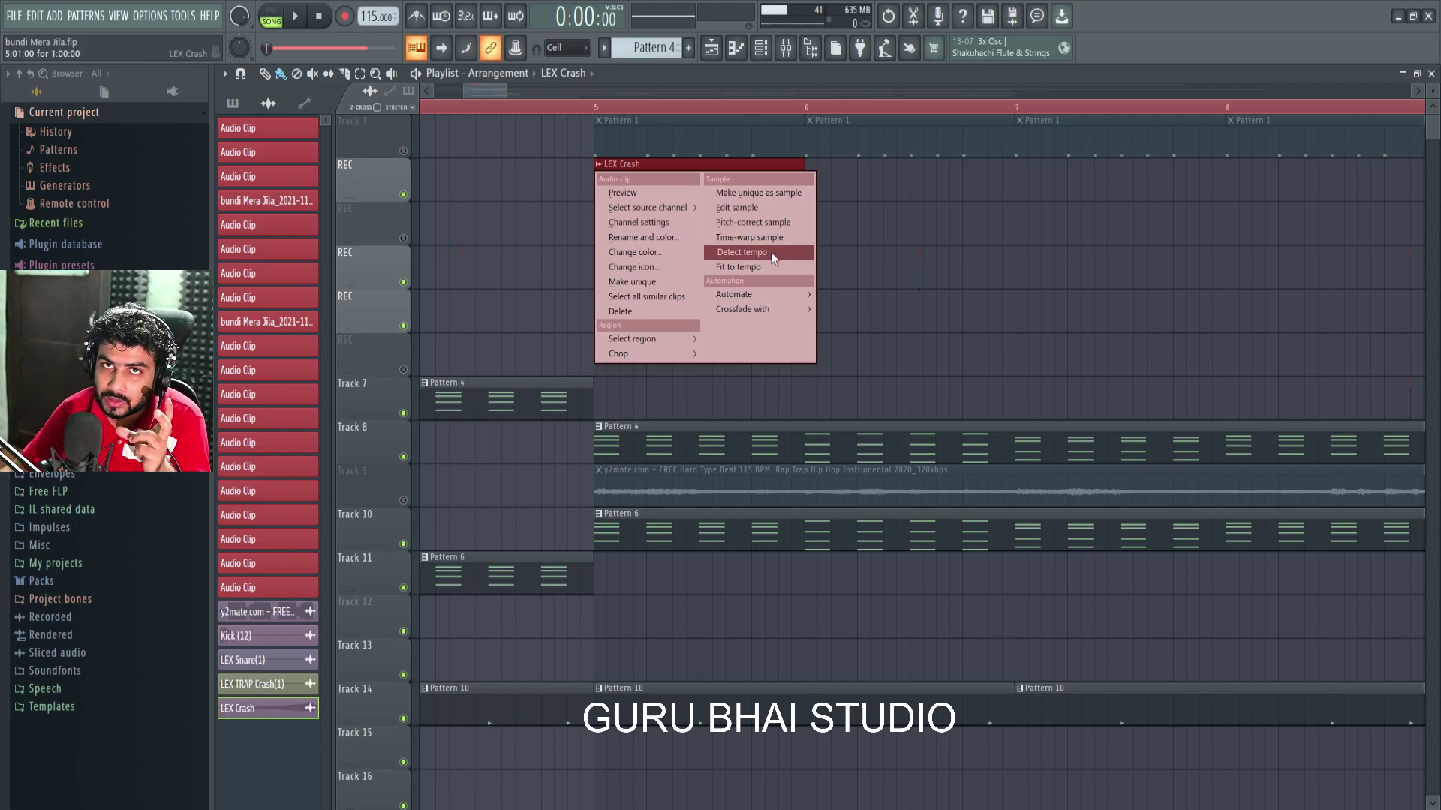
left_click(959, 287)
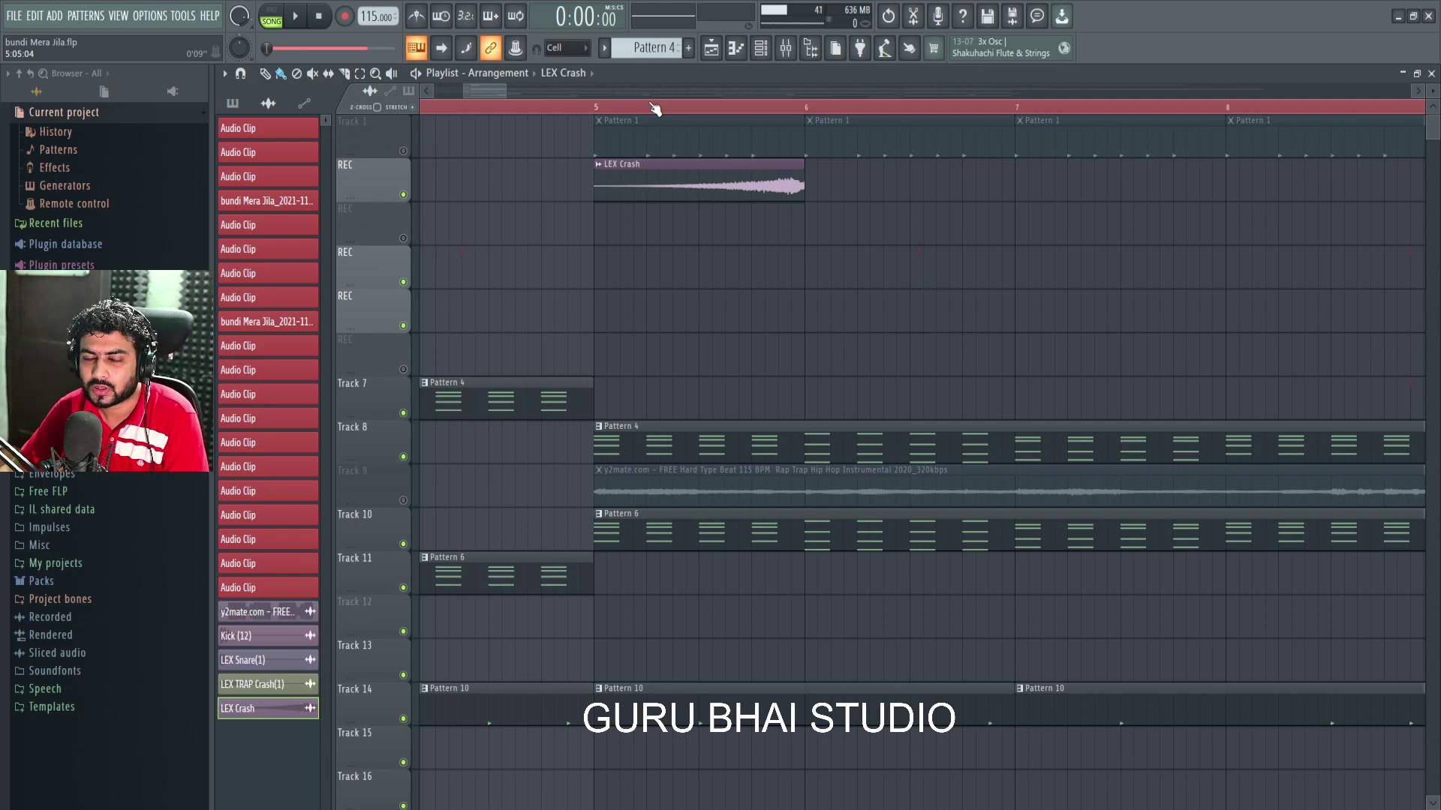
Step: Remove the LEX Crash copy at bar 5 from the first active REC track
scroll(743, 279, "down", 4)
scroll(743, 279, "down", 6)
scroll(739, 280, "up", 10)
left_click_drag(713, 225, 503, 666)
scroll(766, 118, "down", 5)
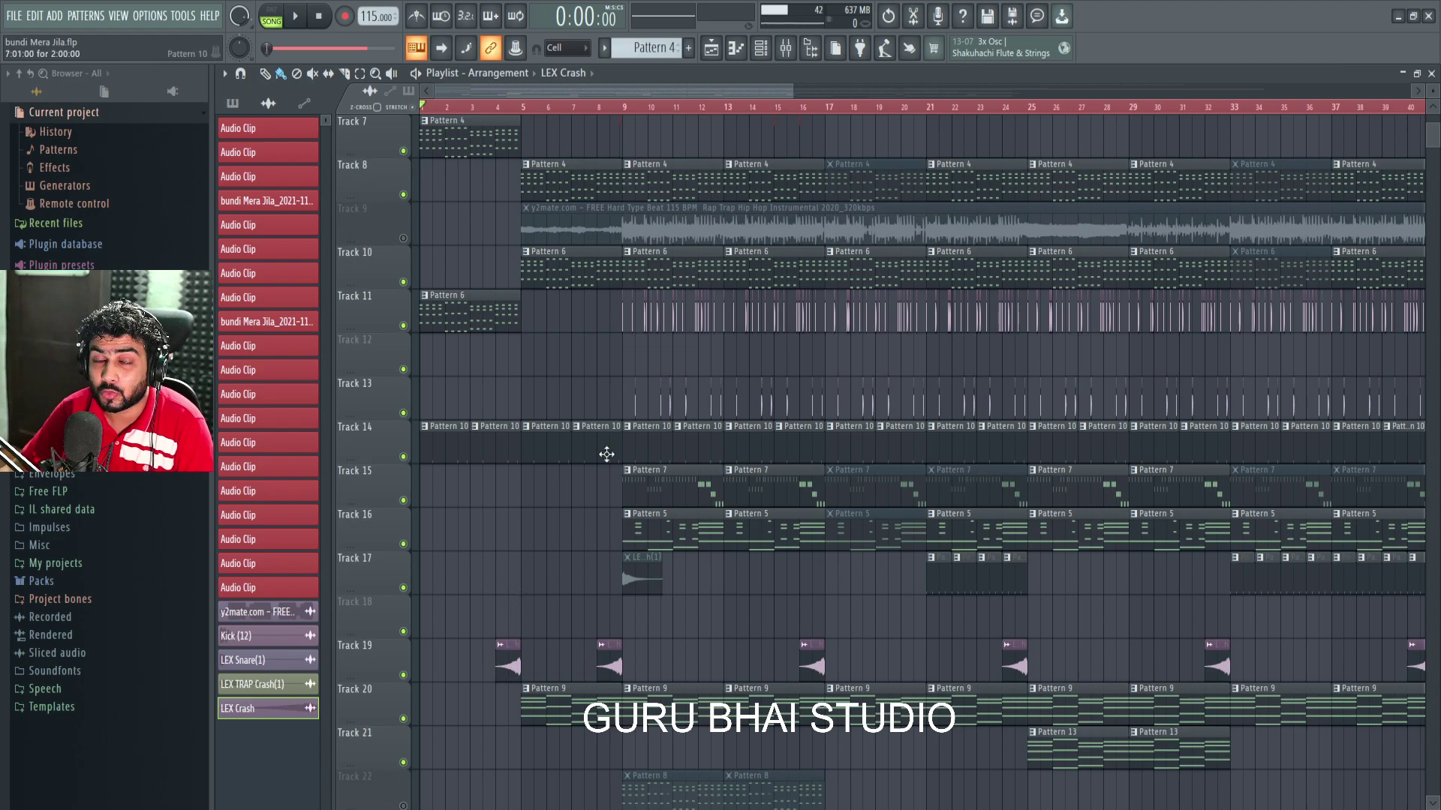
Step: Examine the full song arrangement across all tracks, including the crash placements on Track 19 and the pattern clips around them
scroll(593, 116, "down", 3)
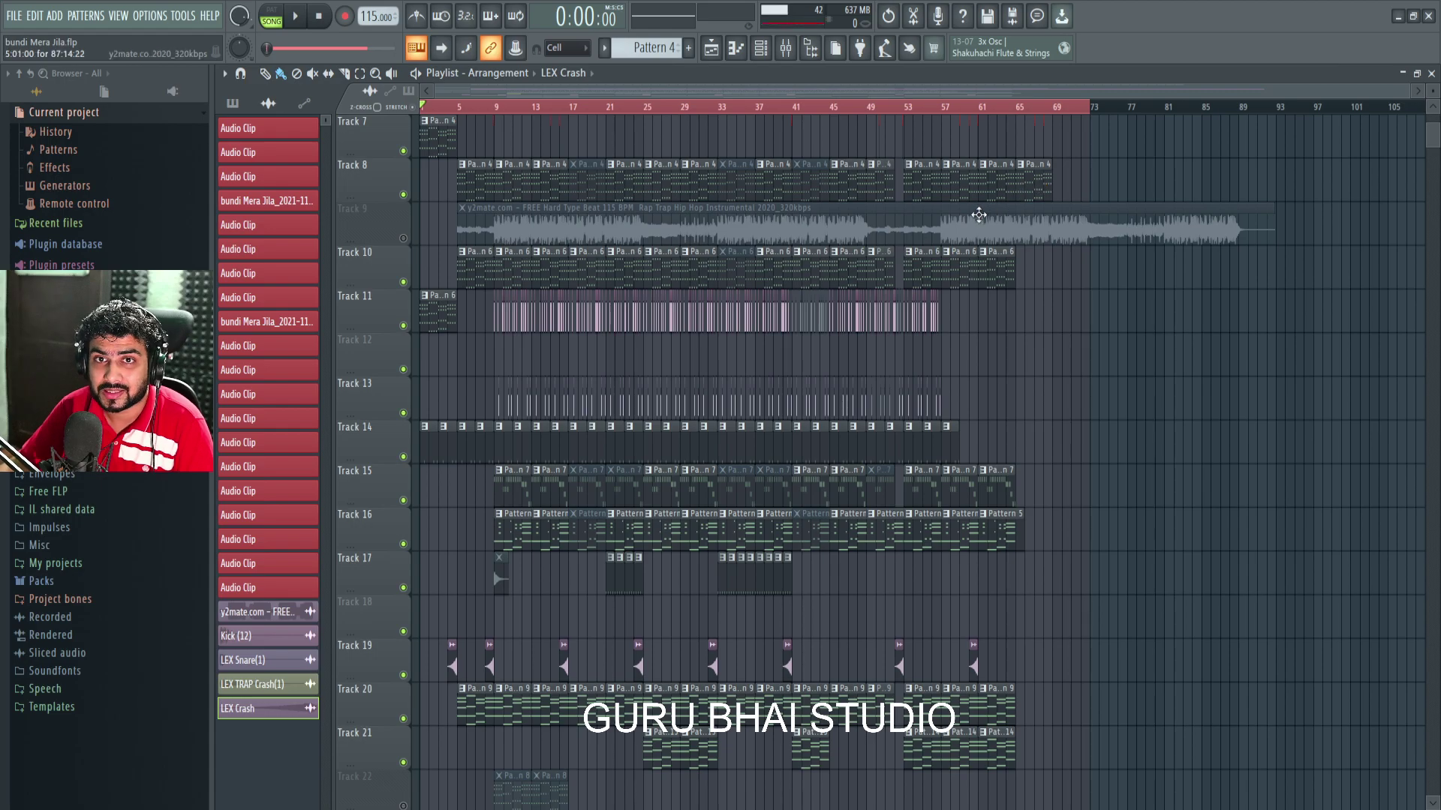
scroll(1064, 366, "down", 3)
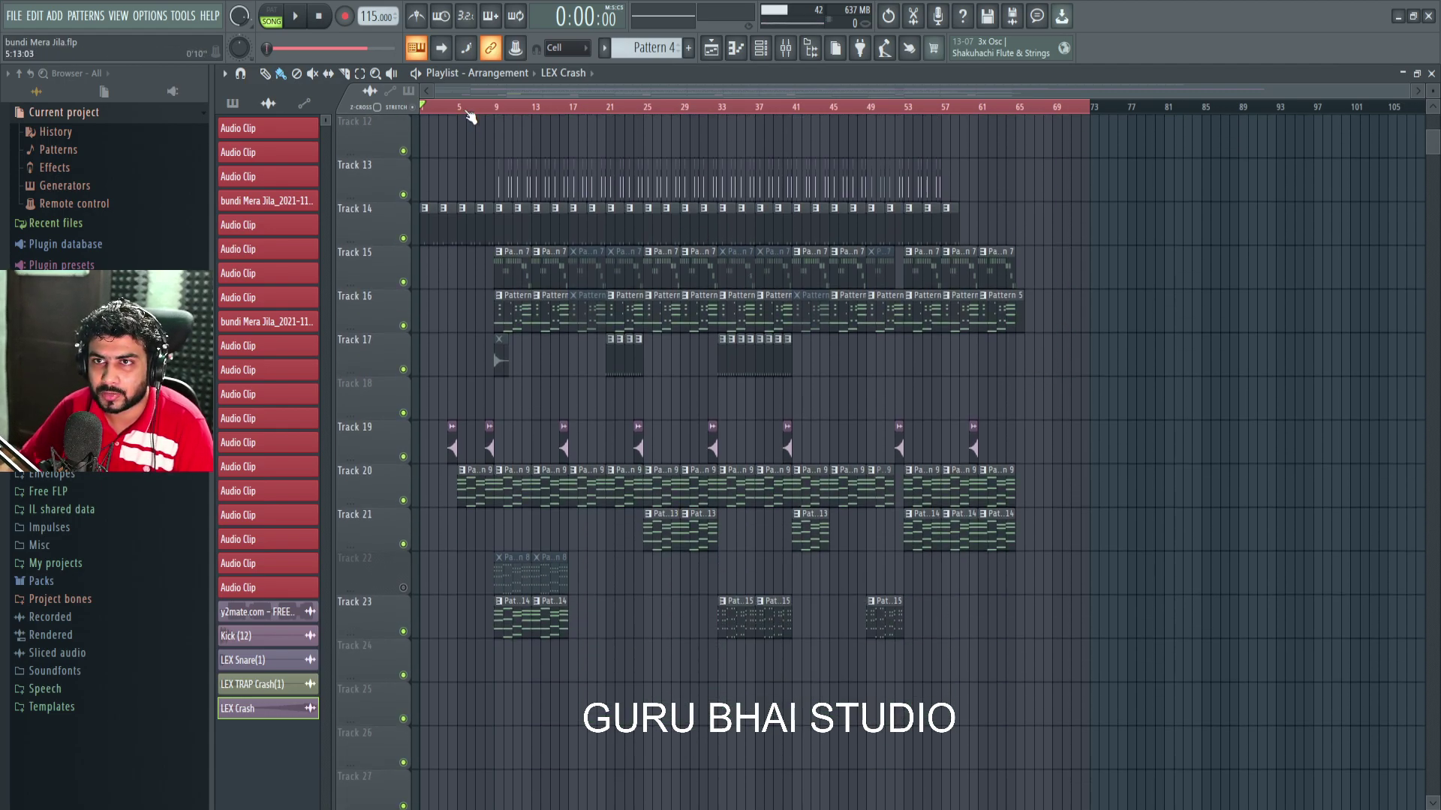
scroll(470, 116, "up", 2)
scroll(466, 114, "up", 1)
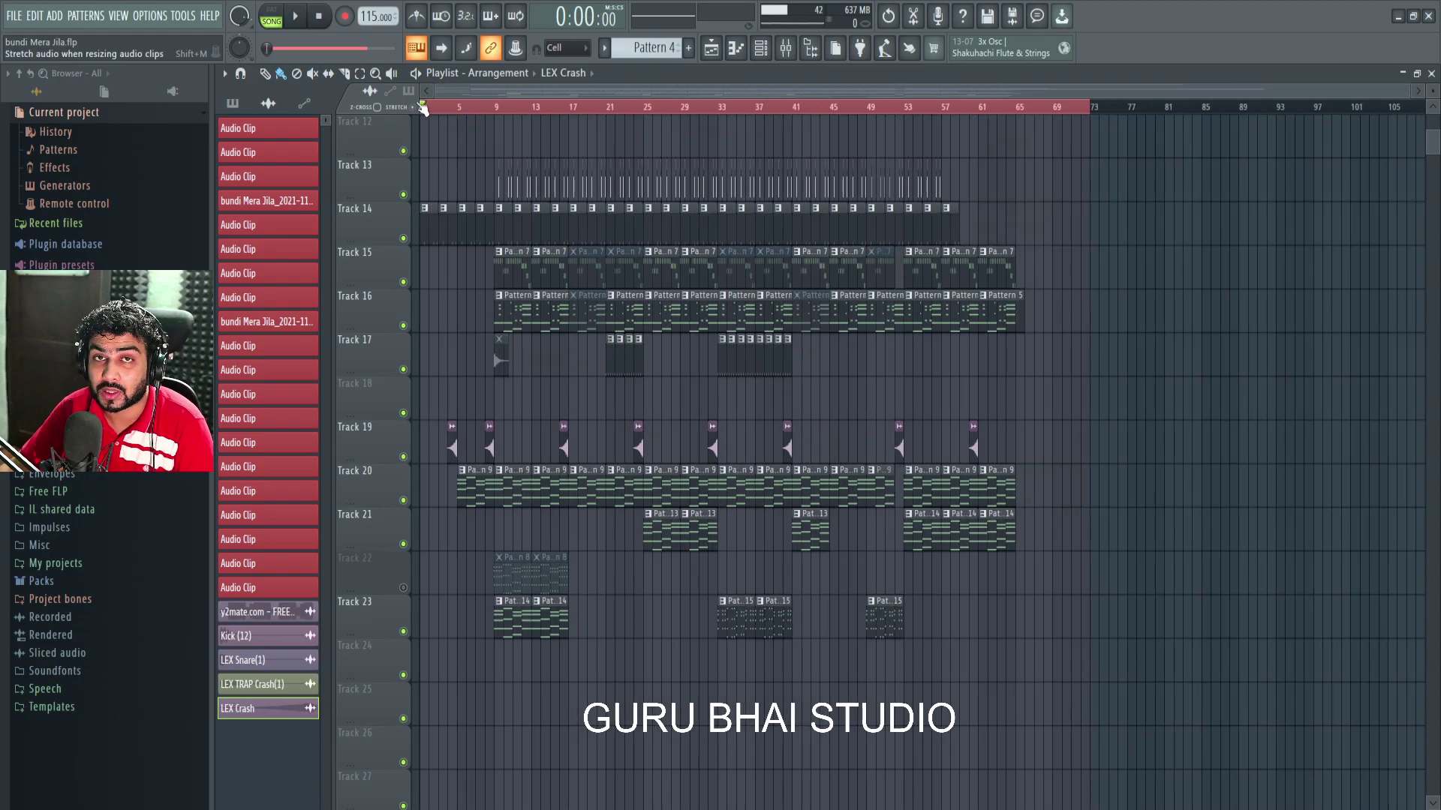
scroll(455, 113, "up", 1)
scroll(455, 113, "down", 2)
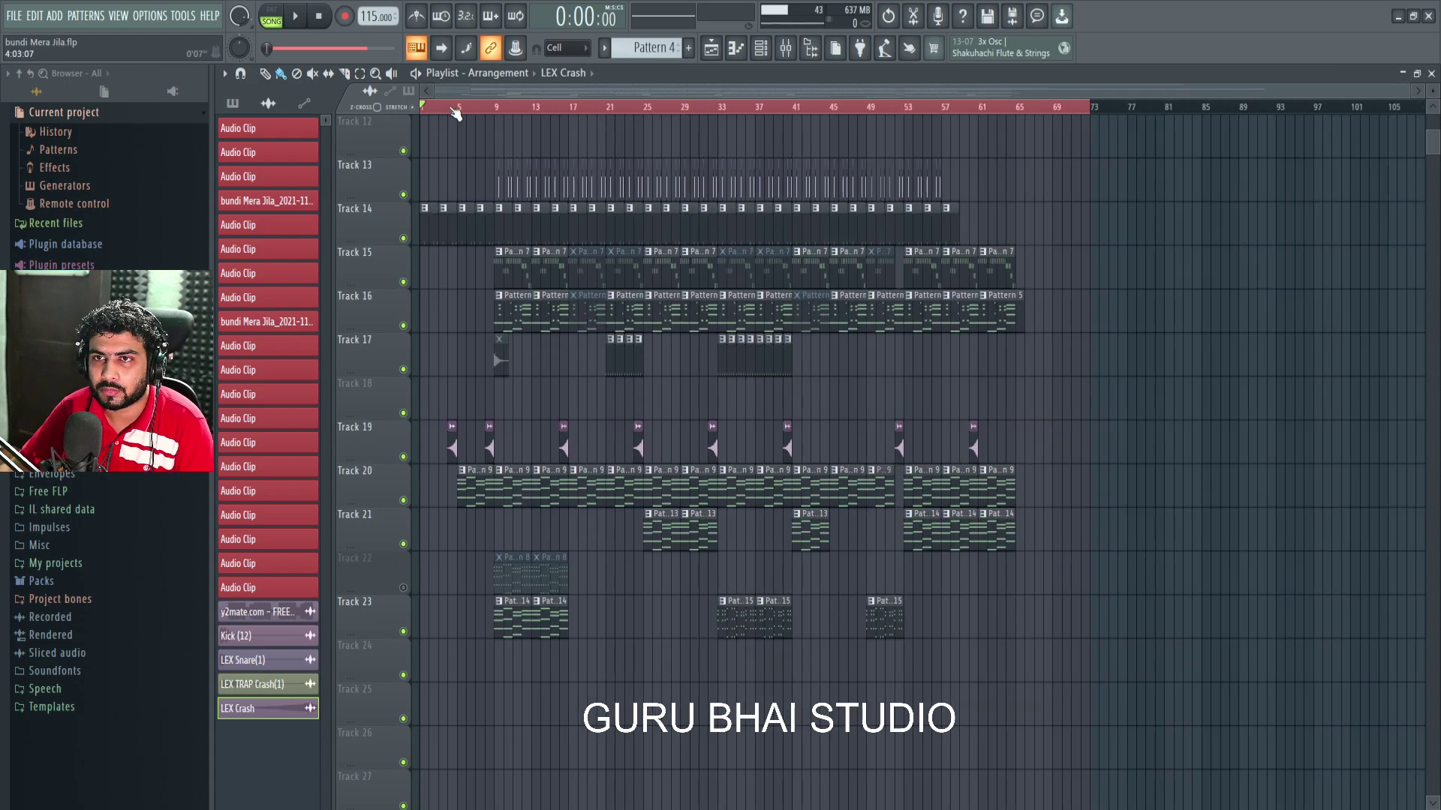
scroll(1164, 484, "up", 5)
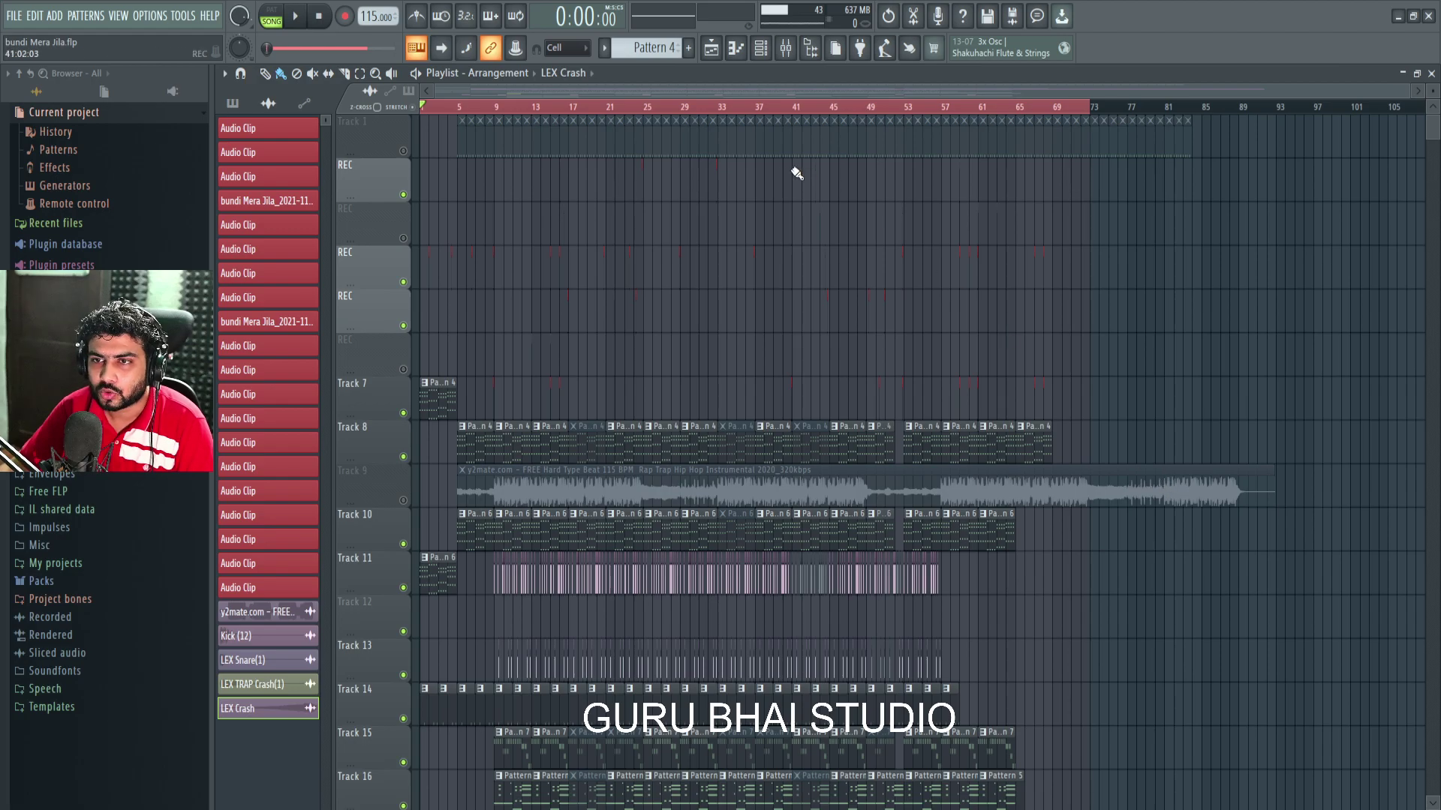